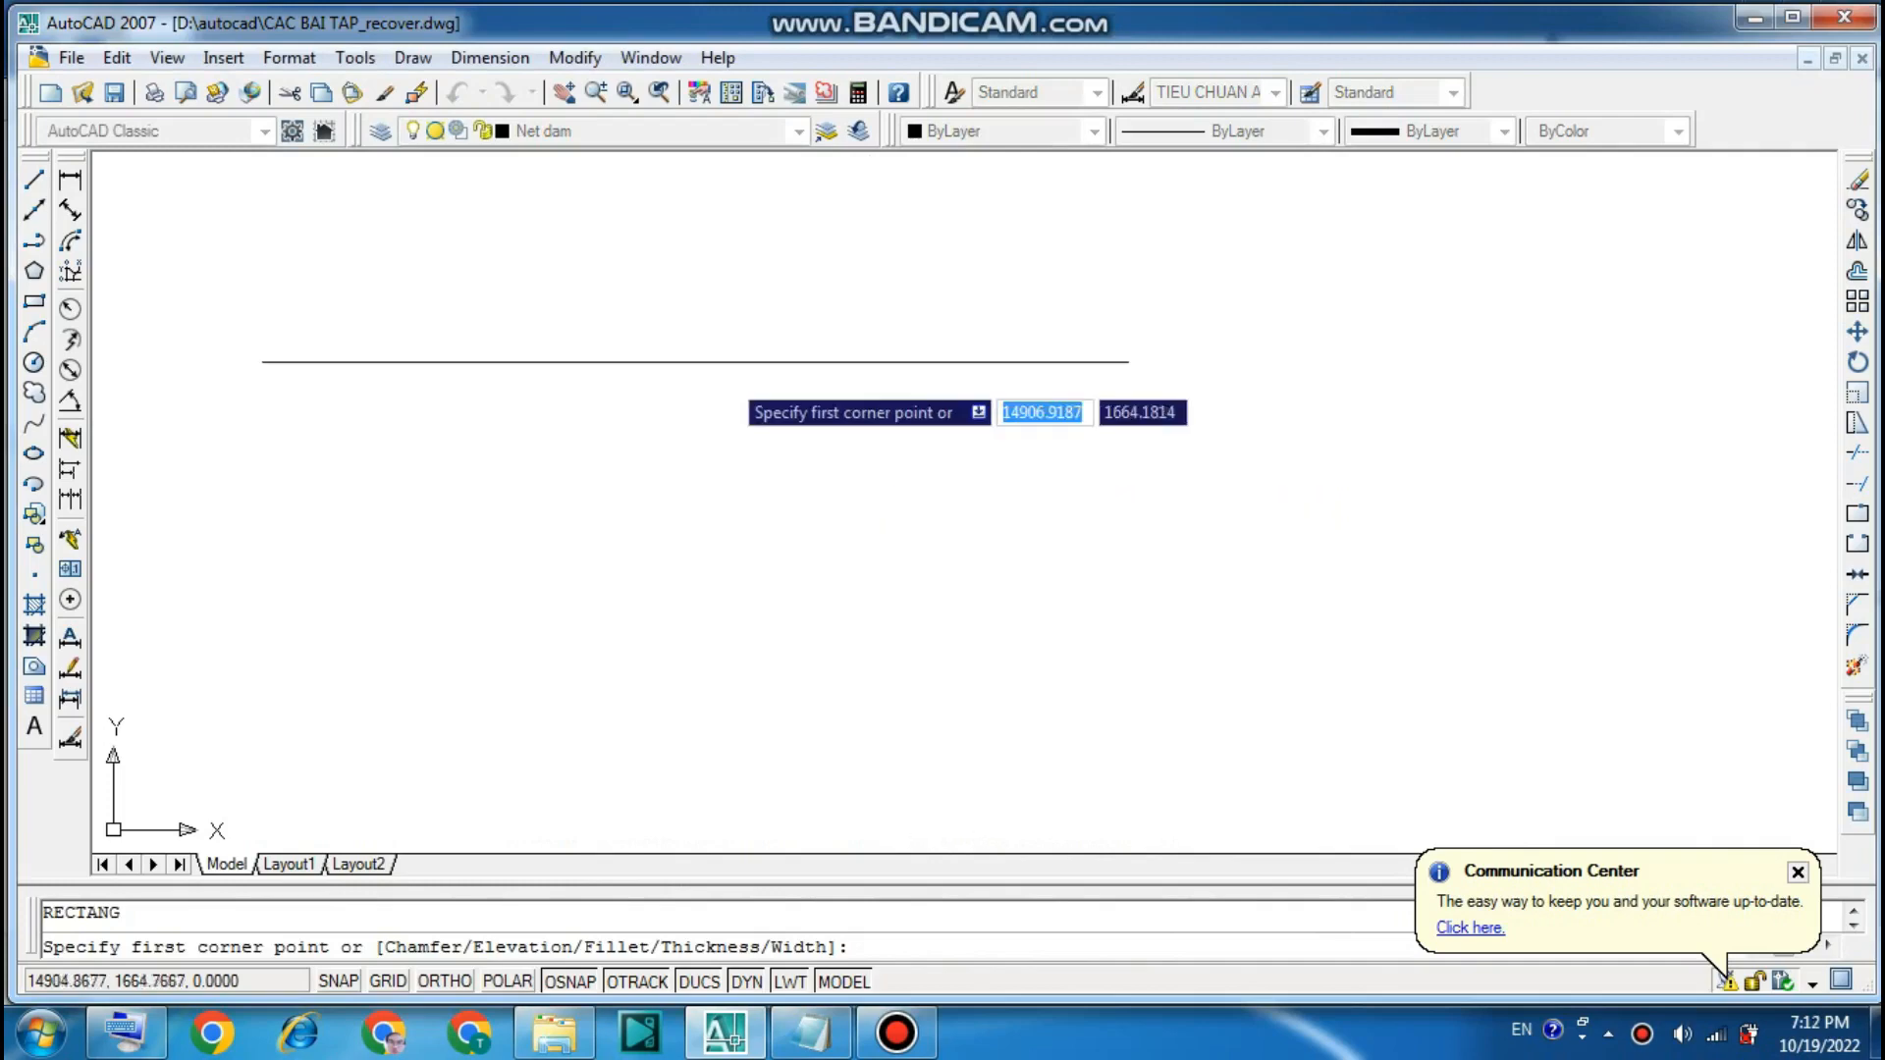
pyautogui.click(646, 344)
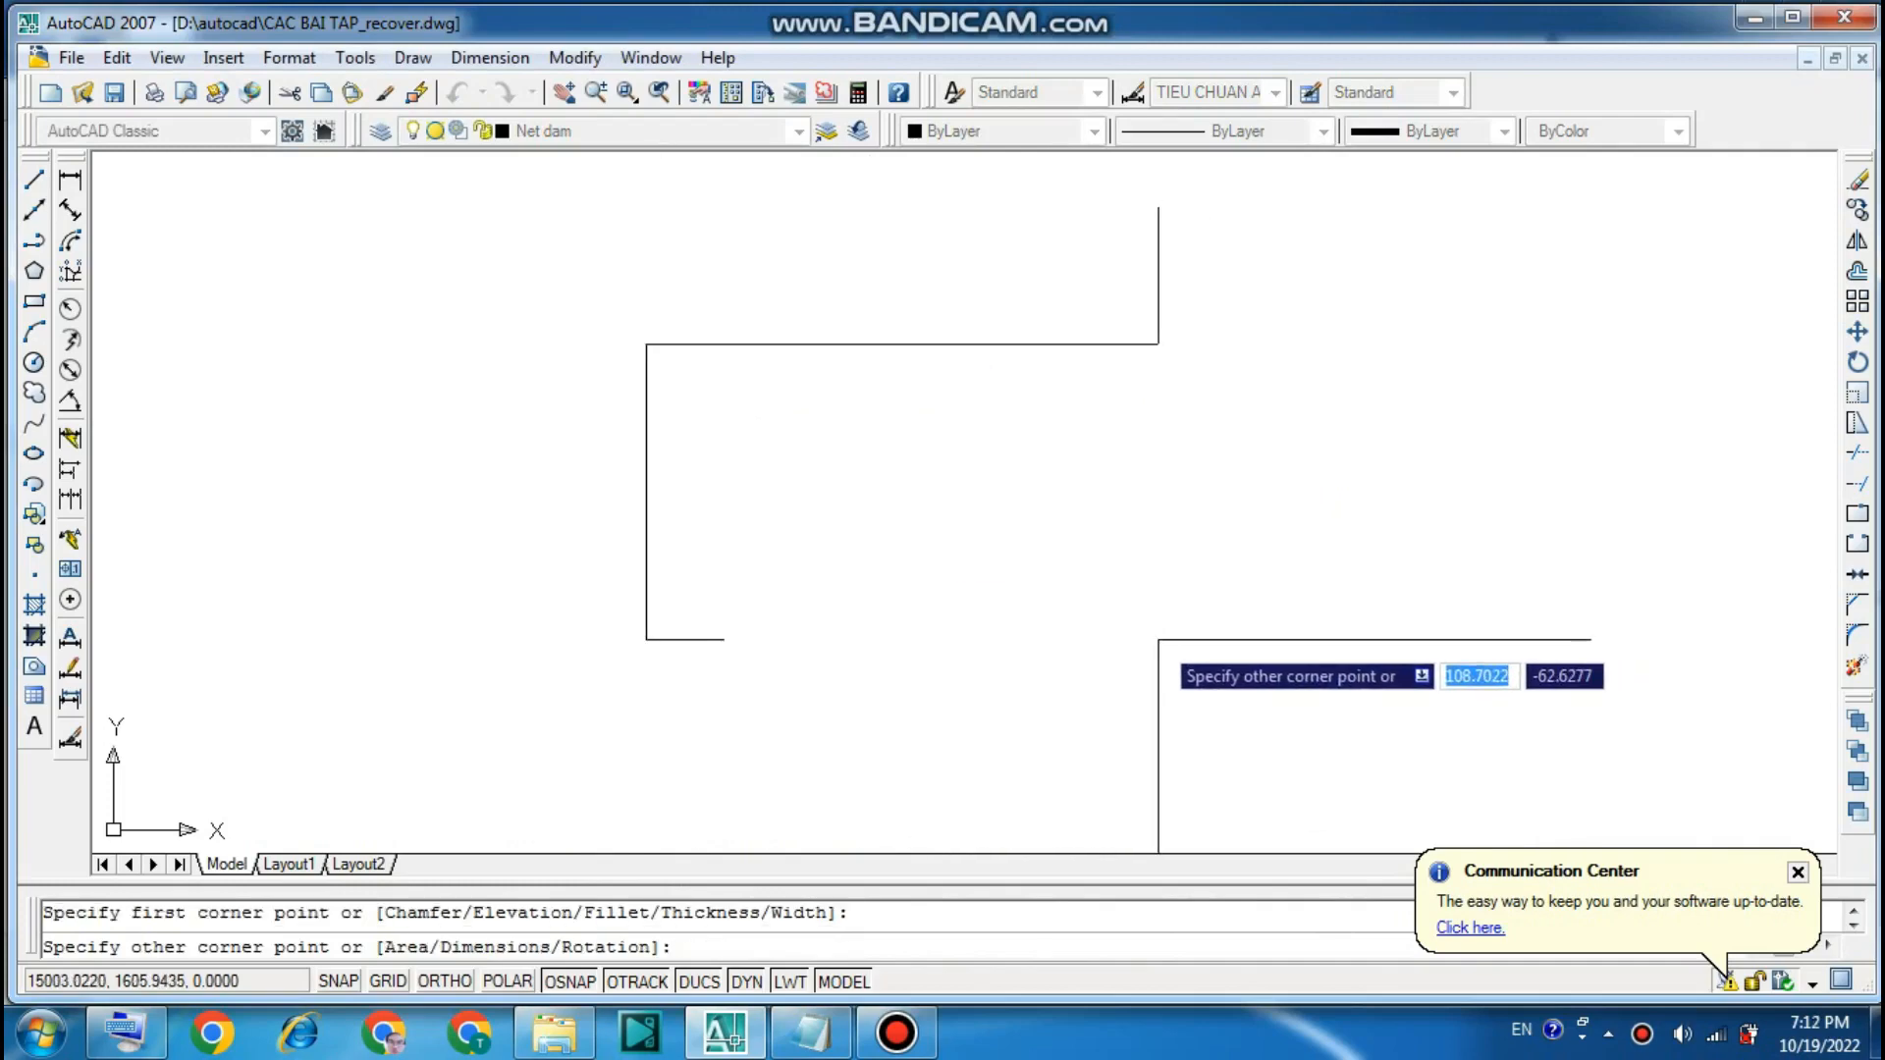
pyautogui.write('120')
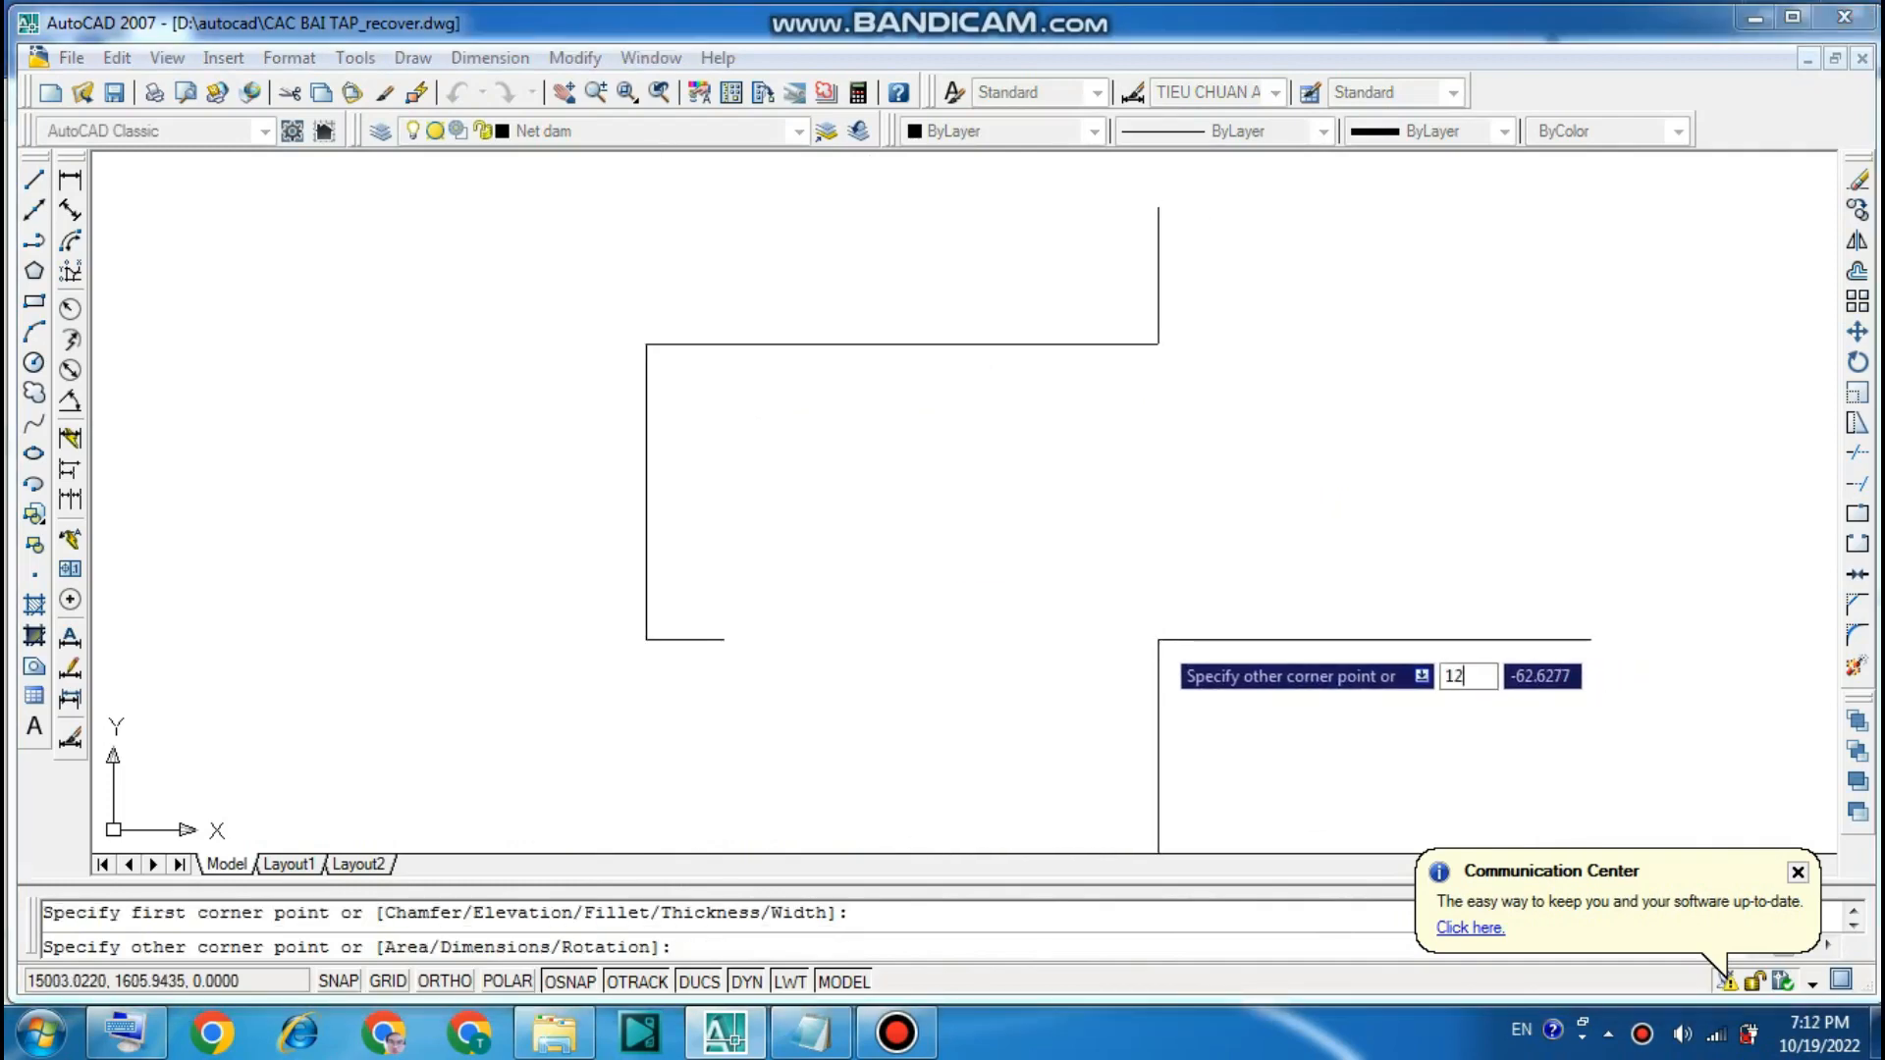
pyautogui.press('Return')
# - Open the On-Screen Keyboard and erase the trial rectangle from the drawing
pyautogui.click(24, 1047)
pyautogui.click(130, 1043)
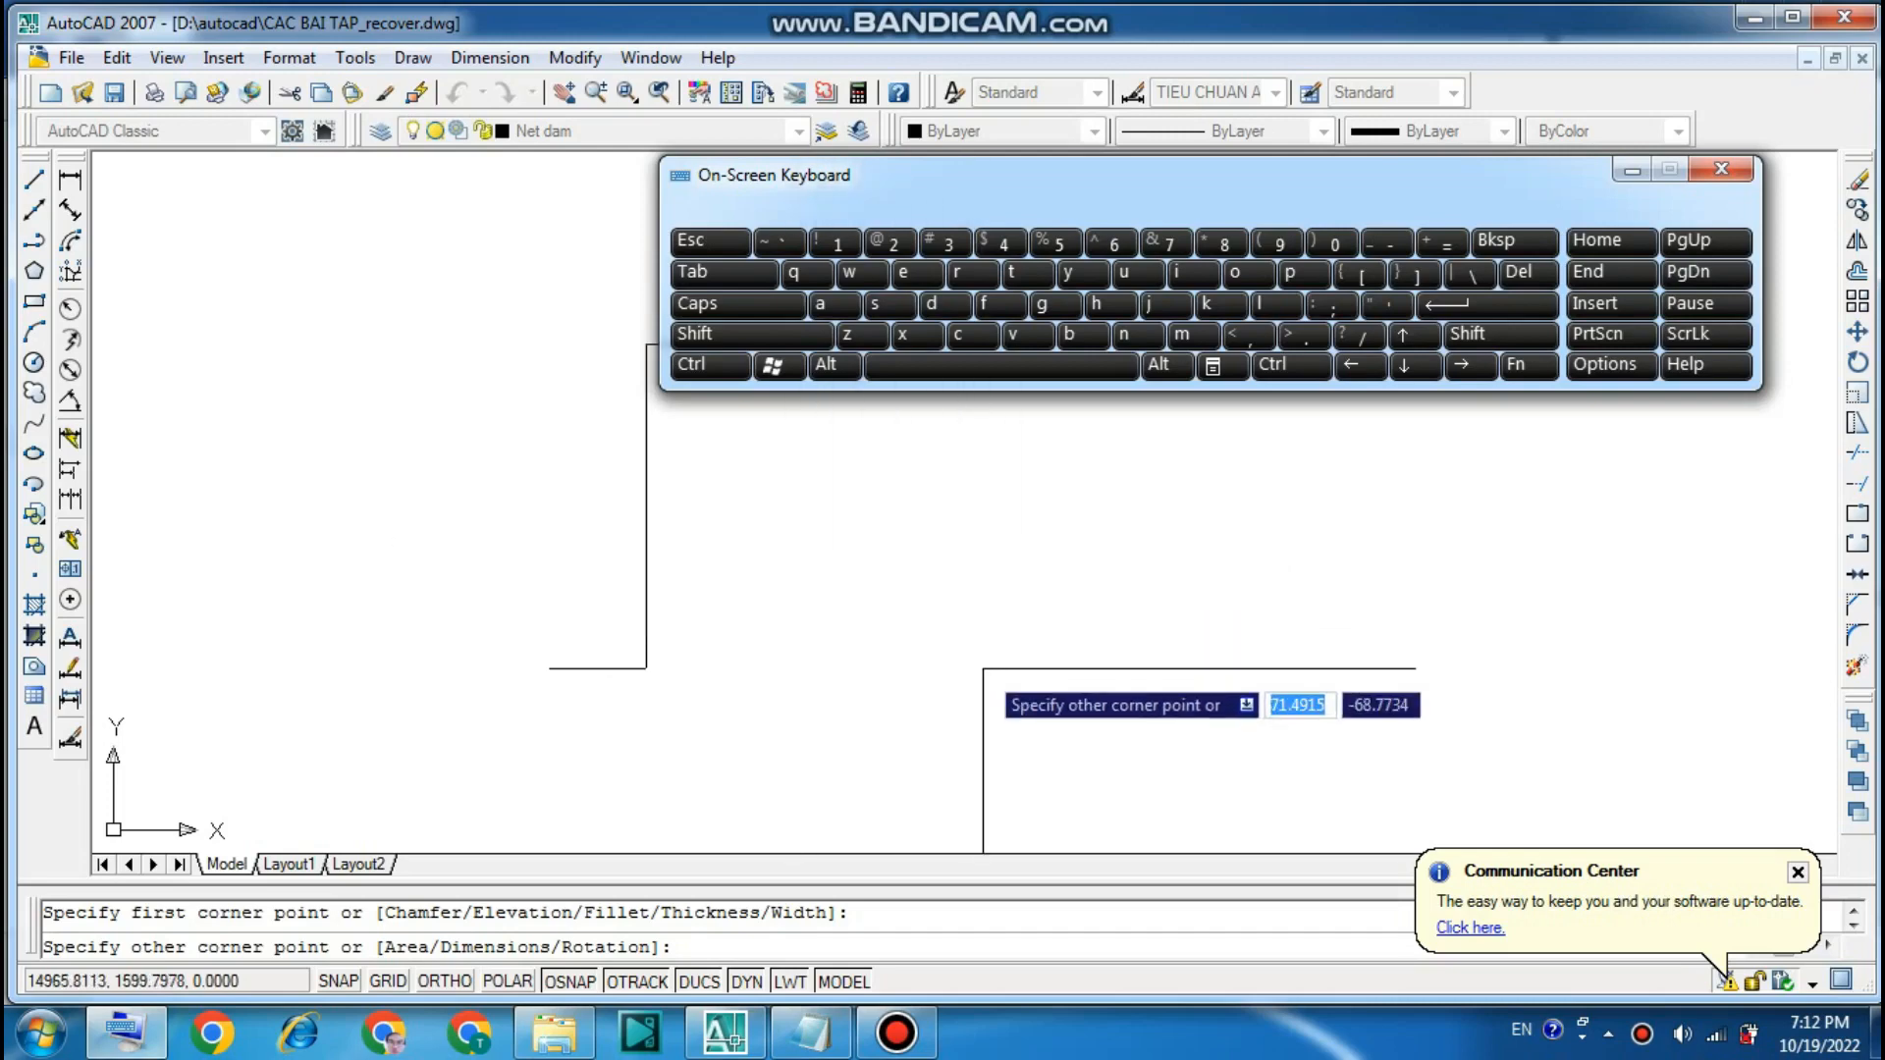
pyautogui.click(982, 668)
pyautogui.click(983, 668)
pyautogui.press('Delete')
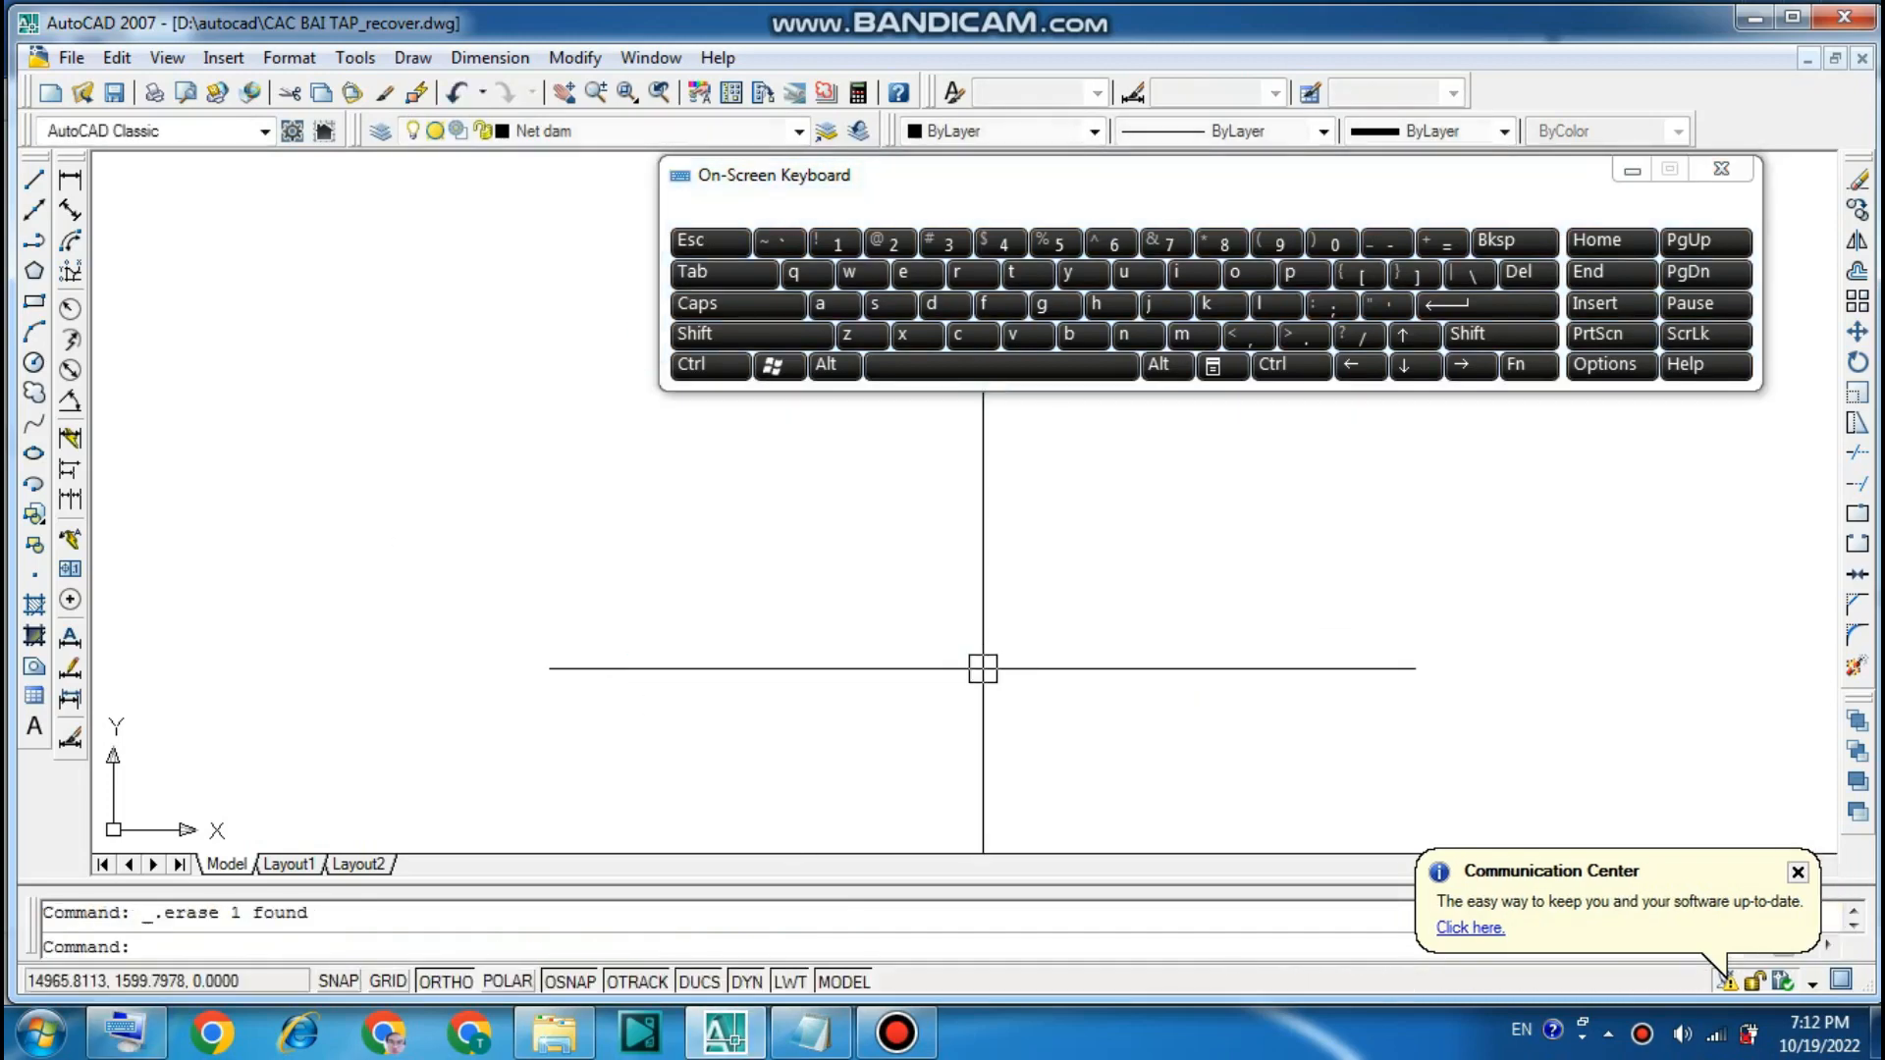
# - Draw a 120 by 100 rectangle on the Net dam layer, minimise the On-Screen Keyboard and bring the whole rectangle into view
pyautogui.write('rec')
pyautogui.press('Return')
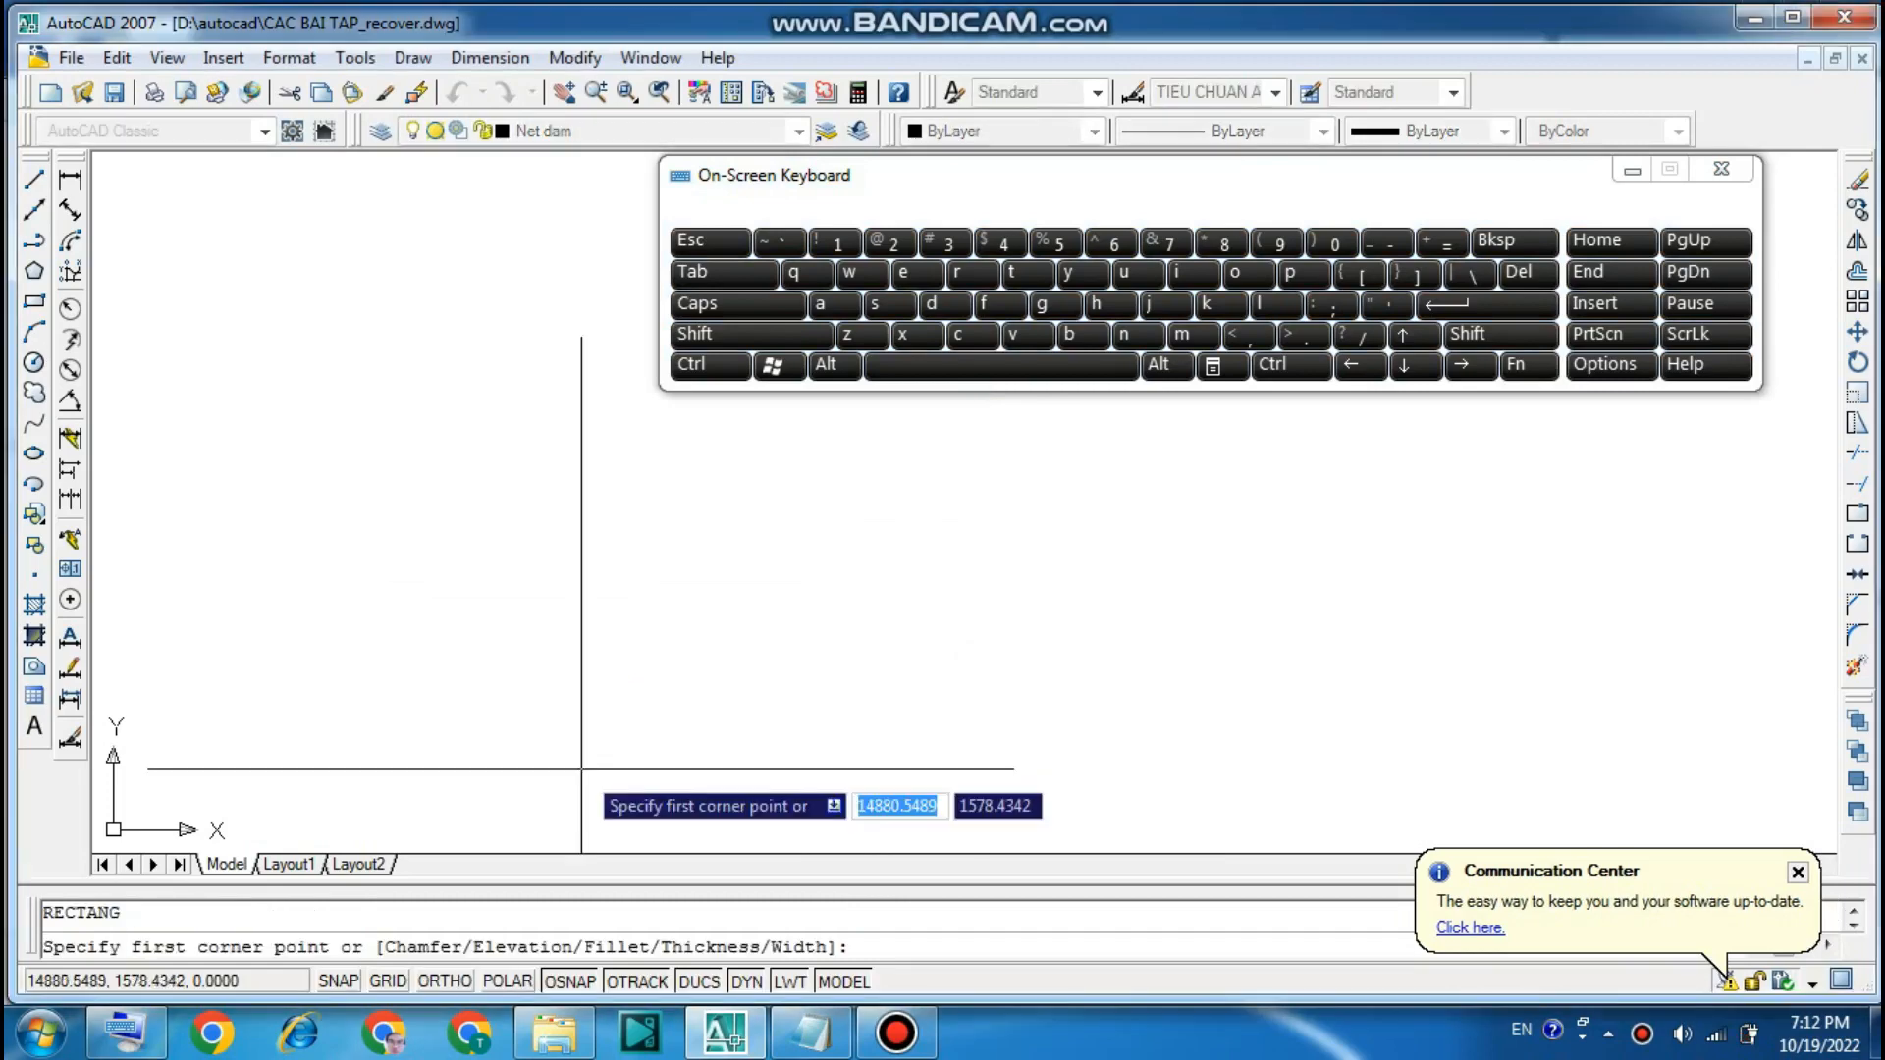
pyautogui.click(484, 432)
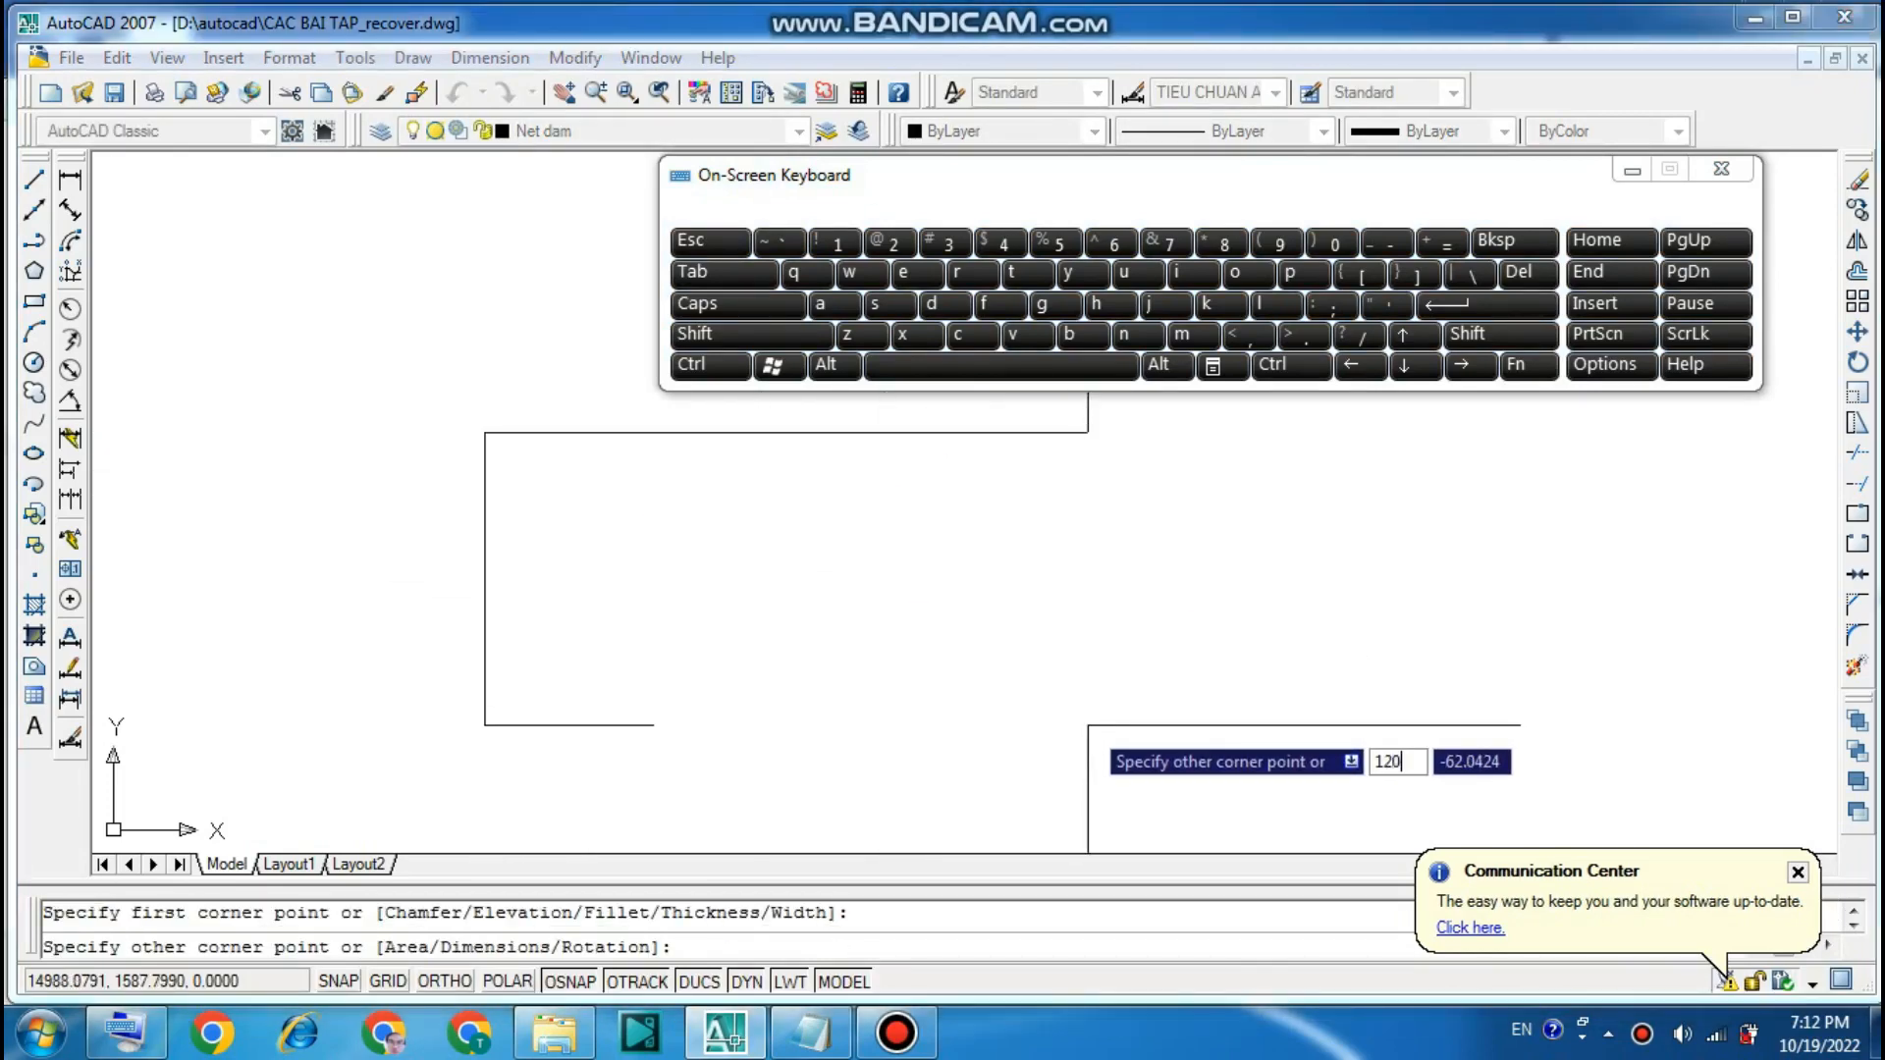
pyautogui.write('120')
pyautogui.click(1250, 335)
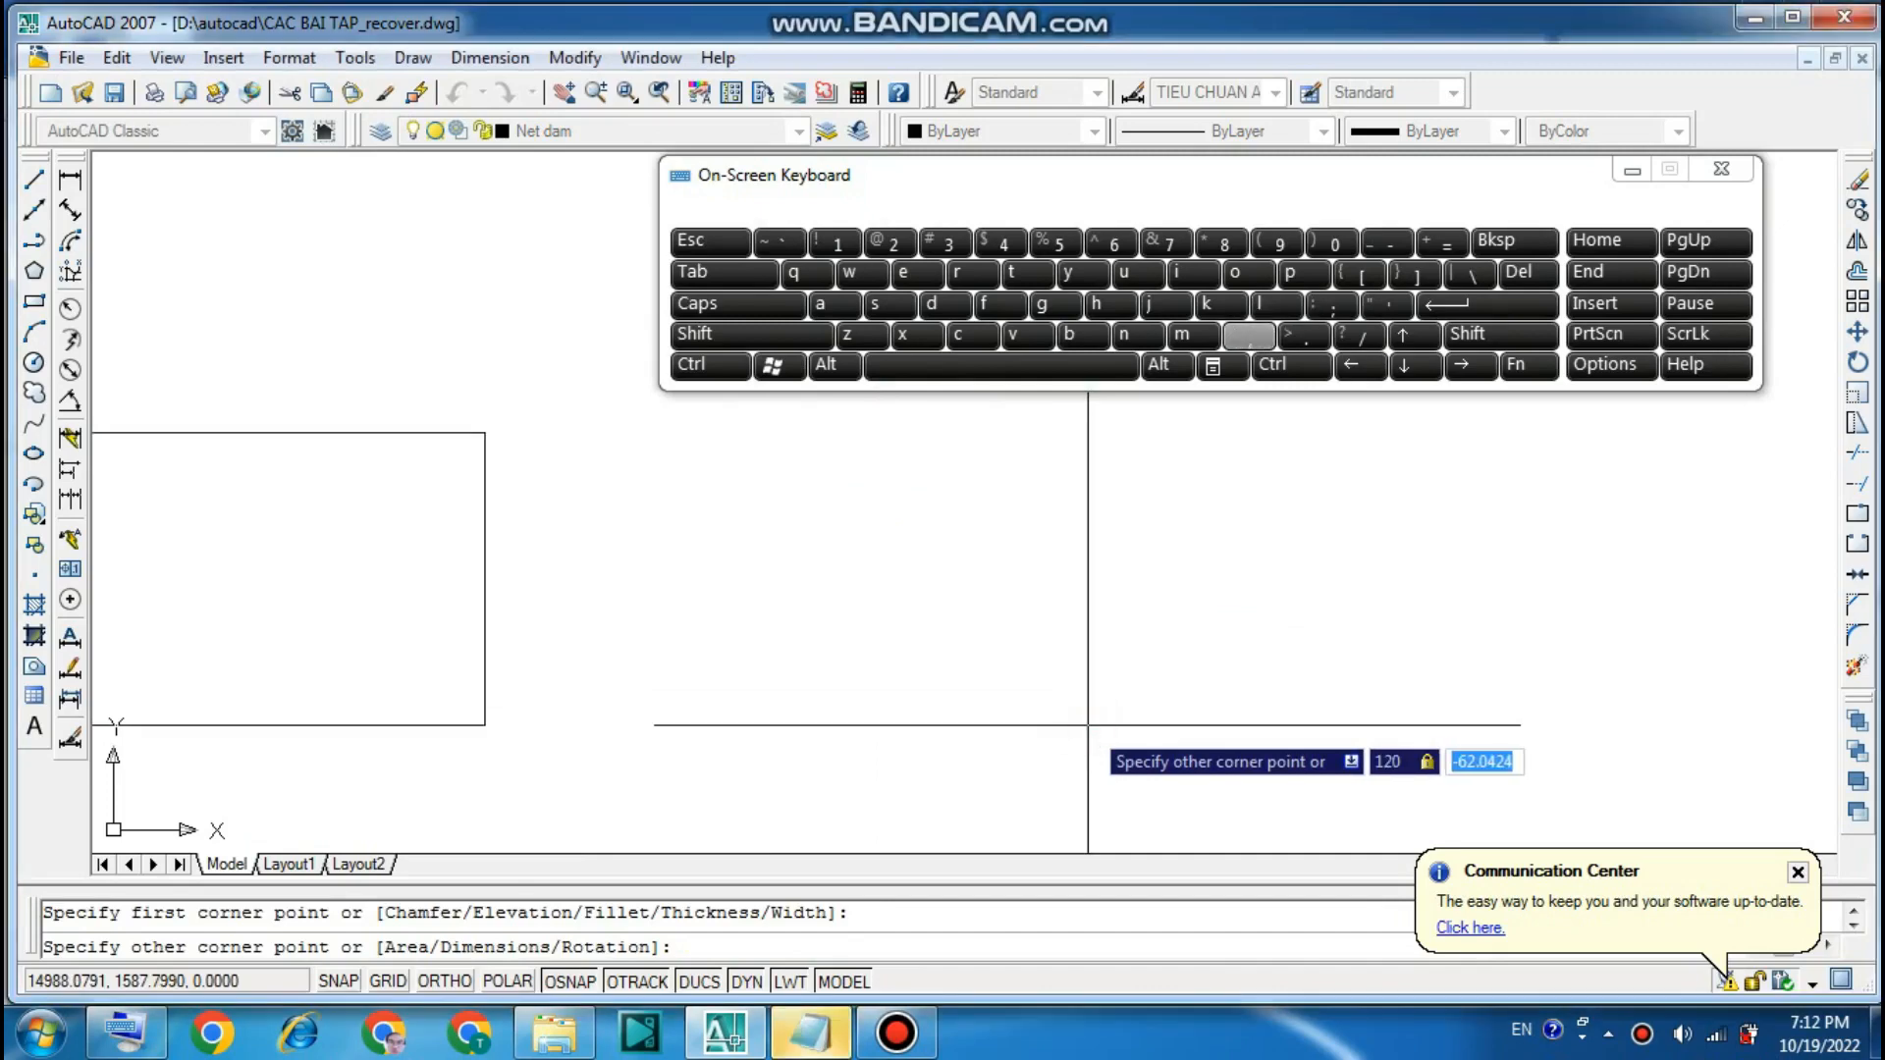
pyautogui.write('100')
pyautogui.press('Return')
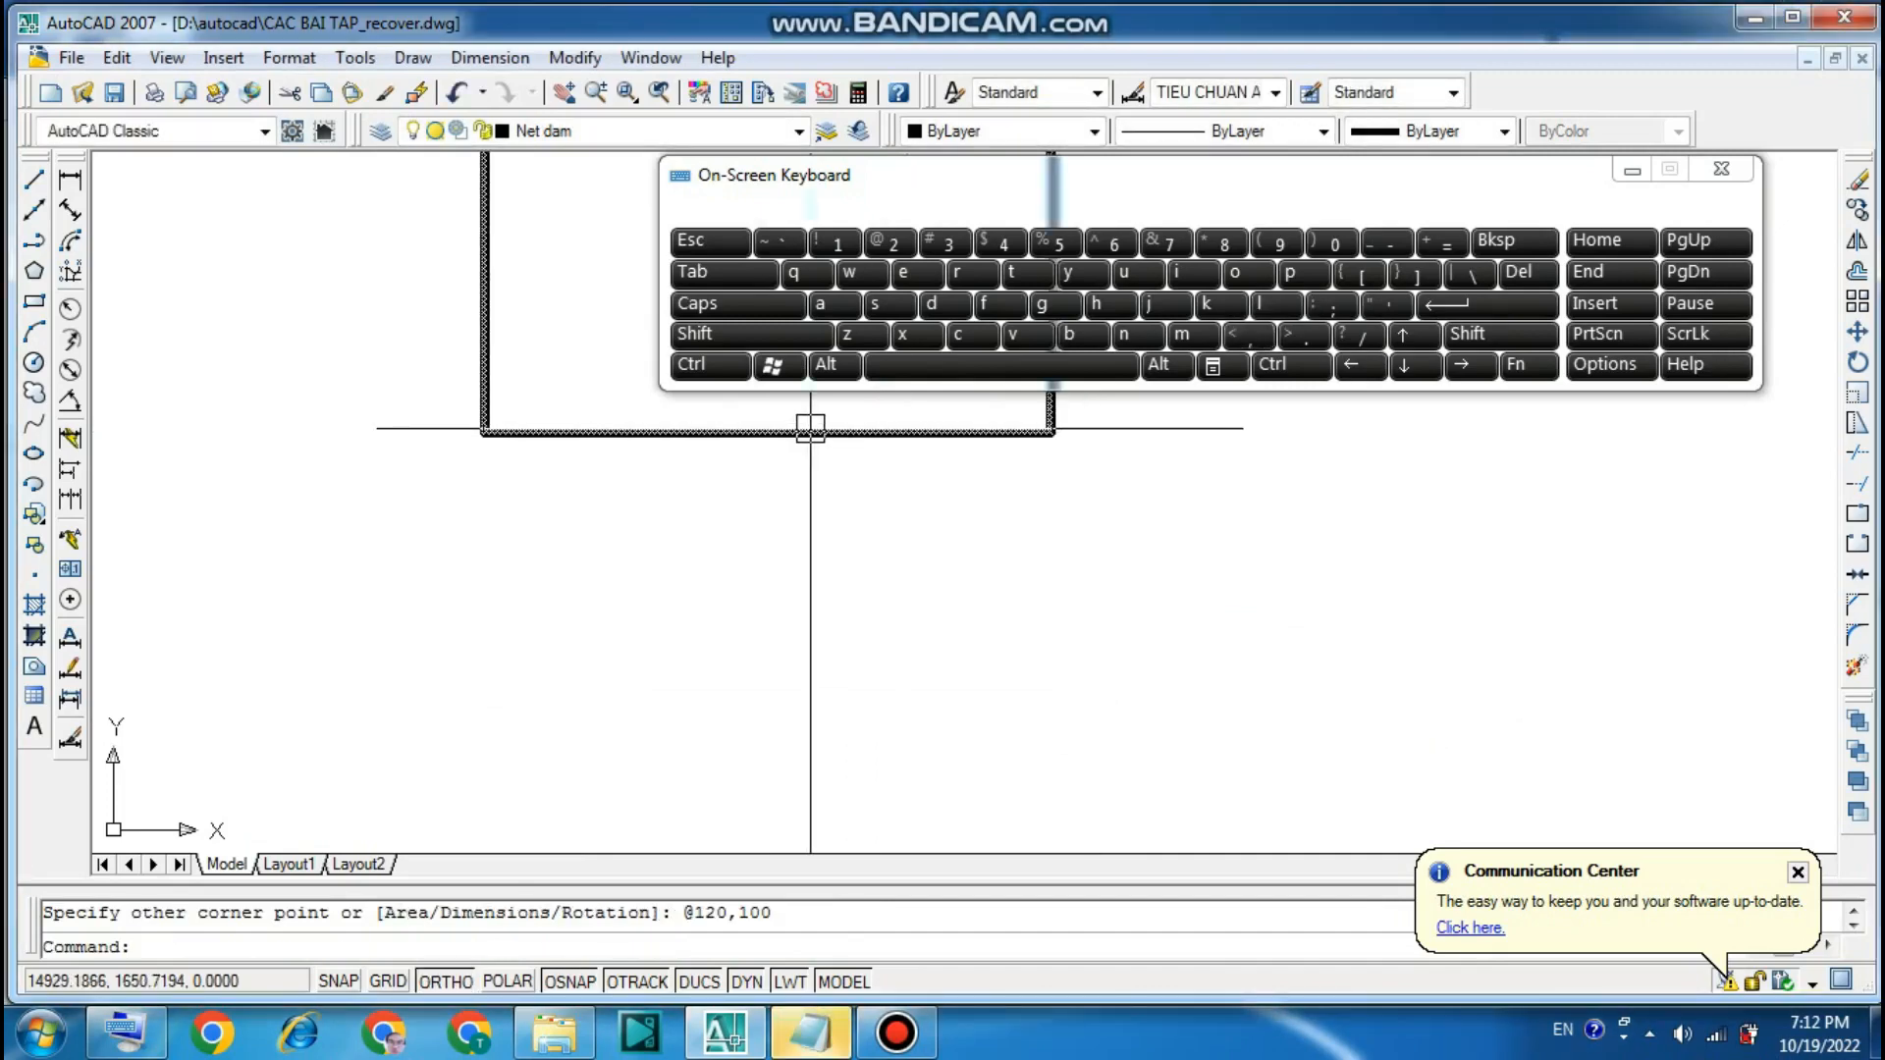
pyautogui.click(810, 432)
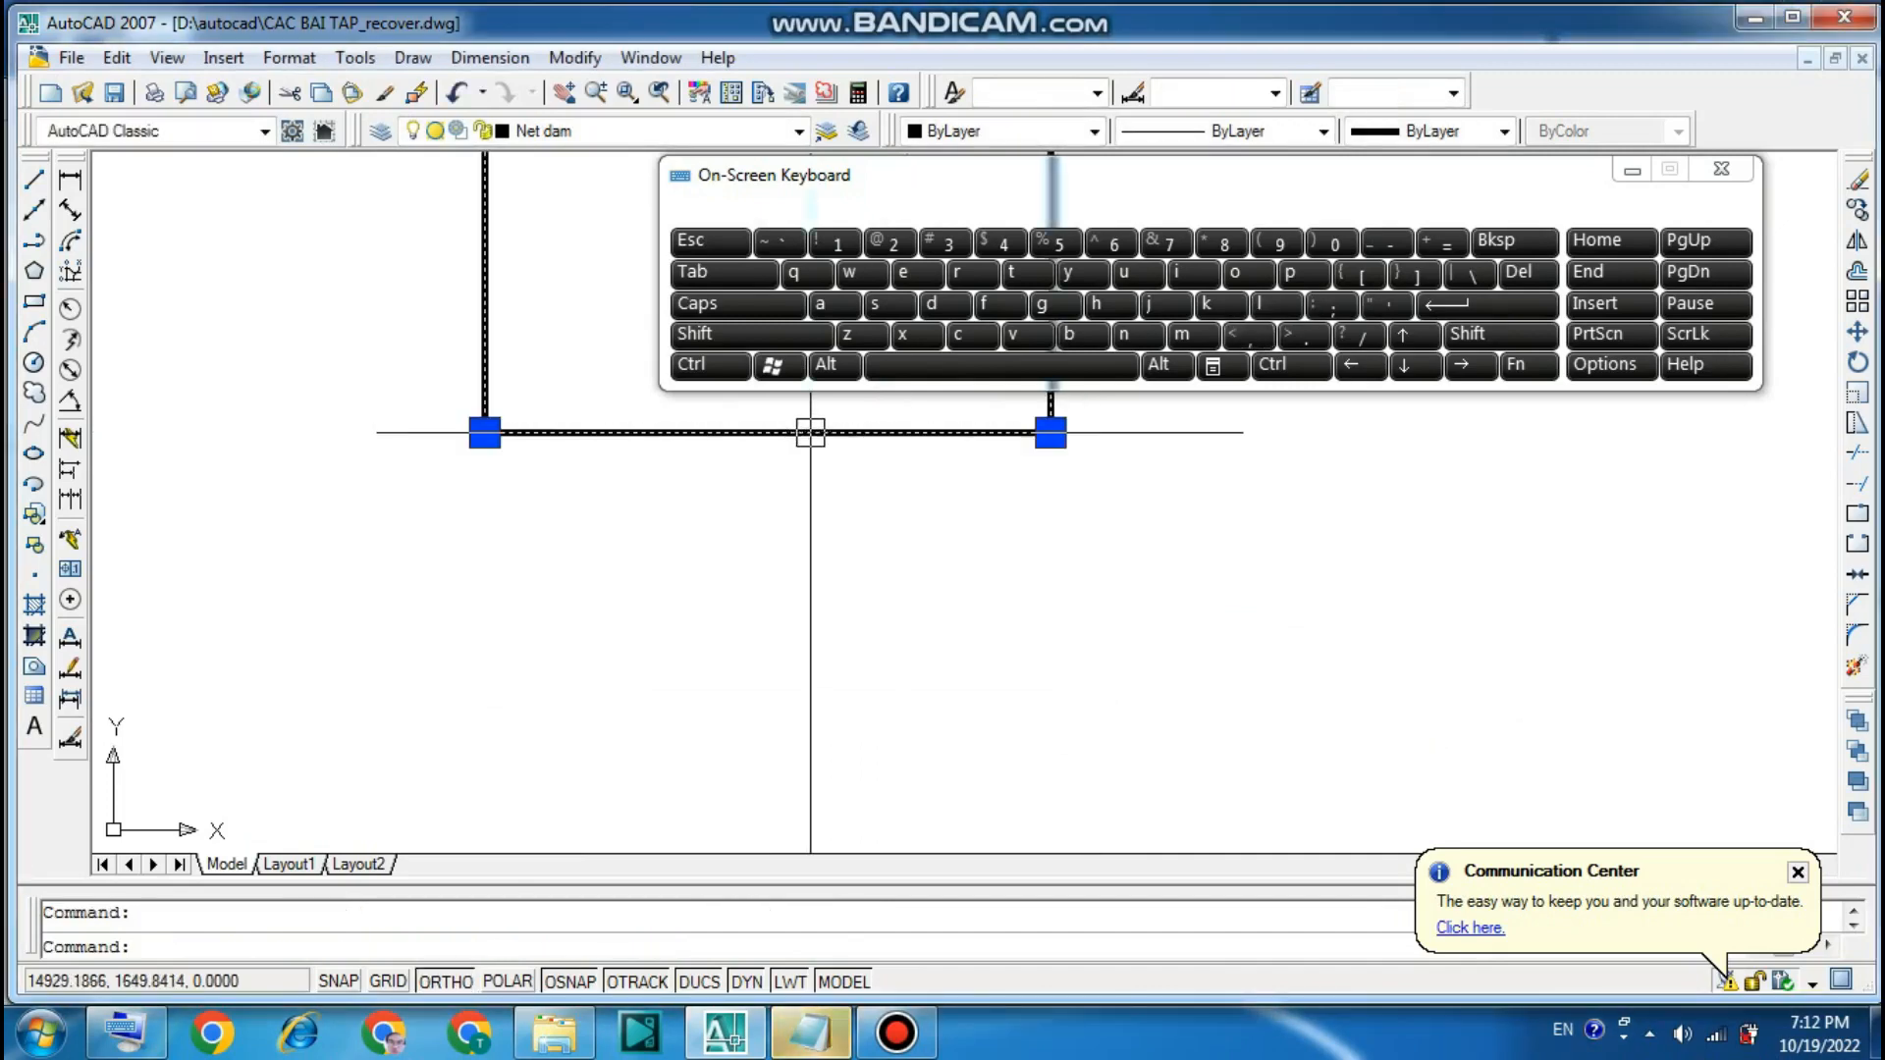
pyautogui.click(1631, 172)
pyautogui.moveTo(812, 433); pyautogui.dragTo(893, 703)
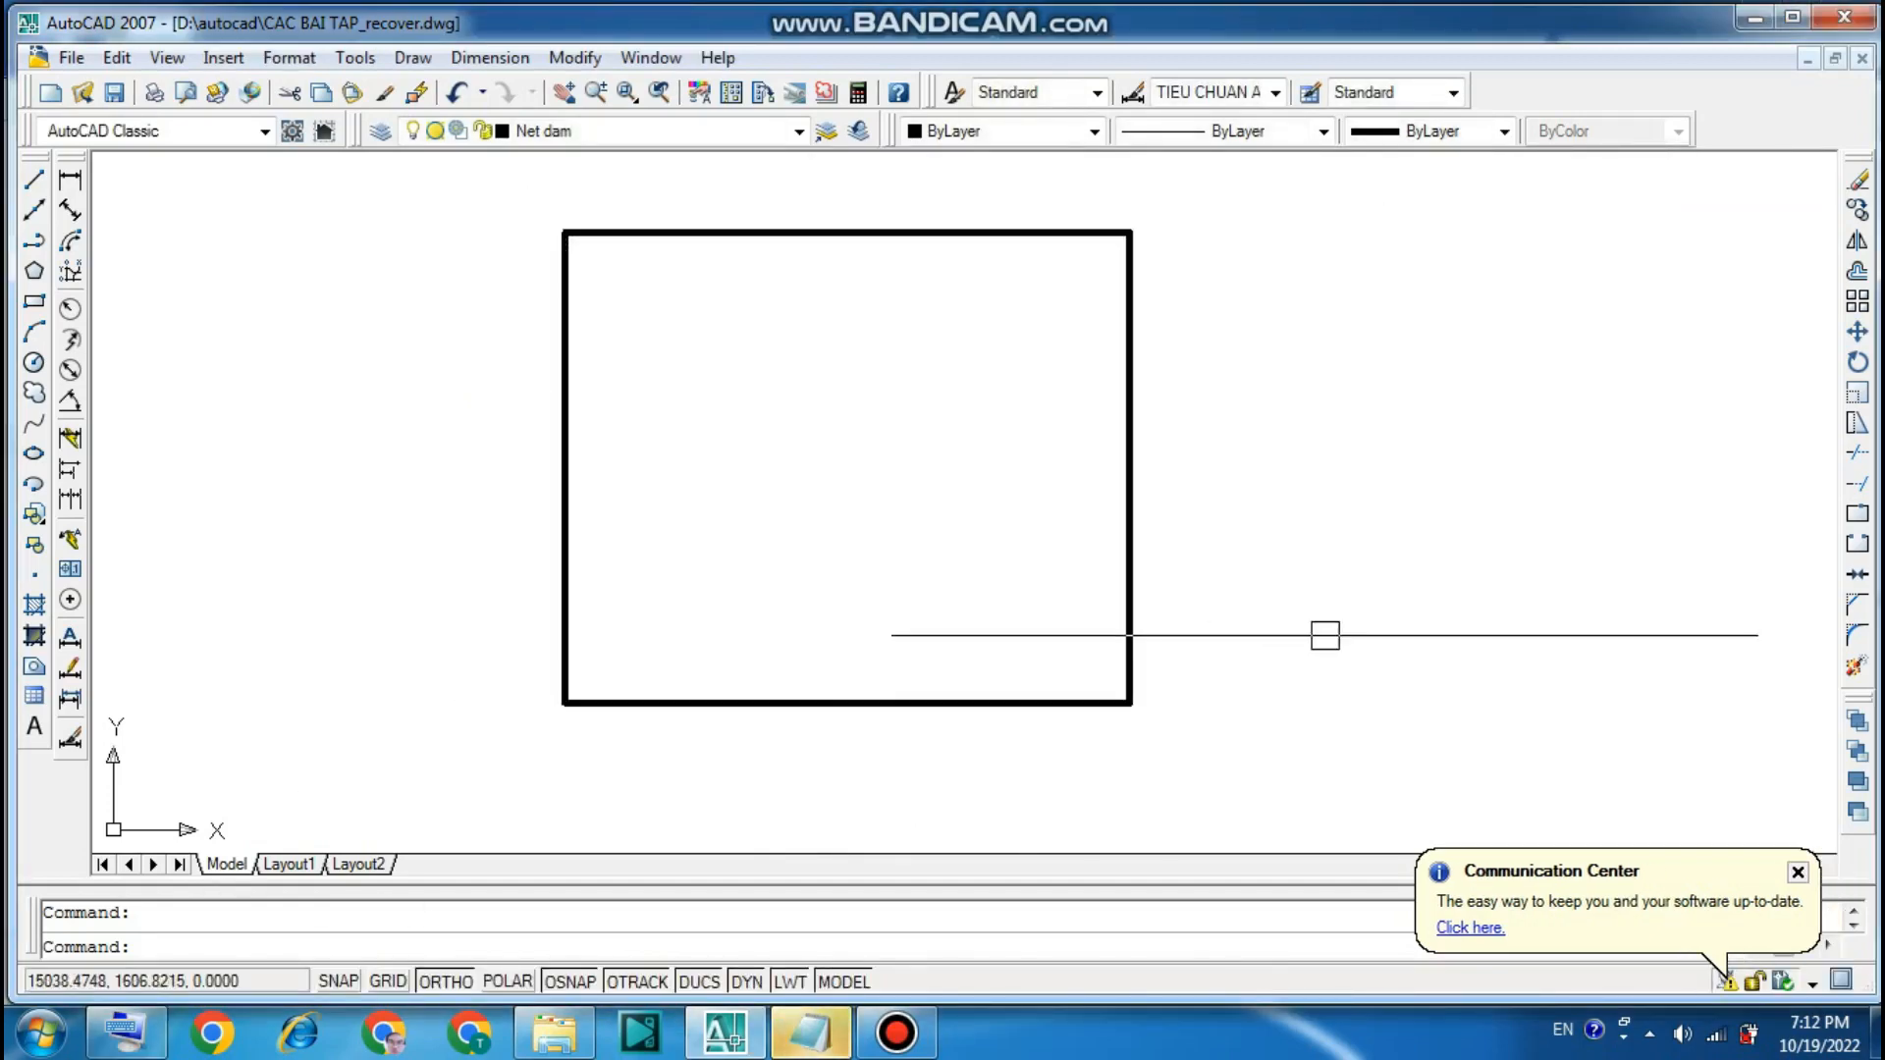
# - Switch to the Notepad notes, read the Fillet command's alias and menu location, and return to AutoCAD
pyautogui.click(811, 1036)
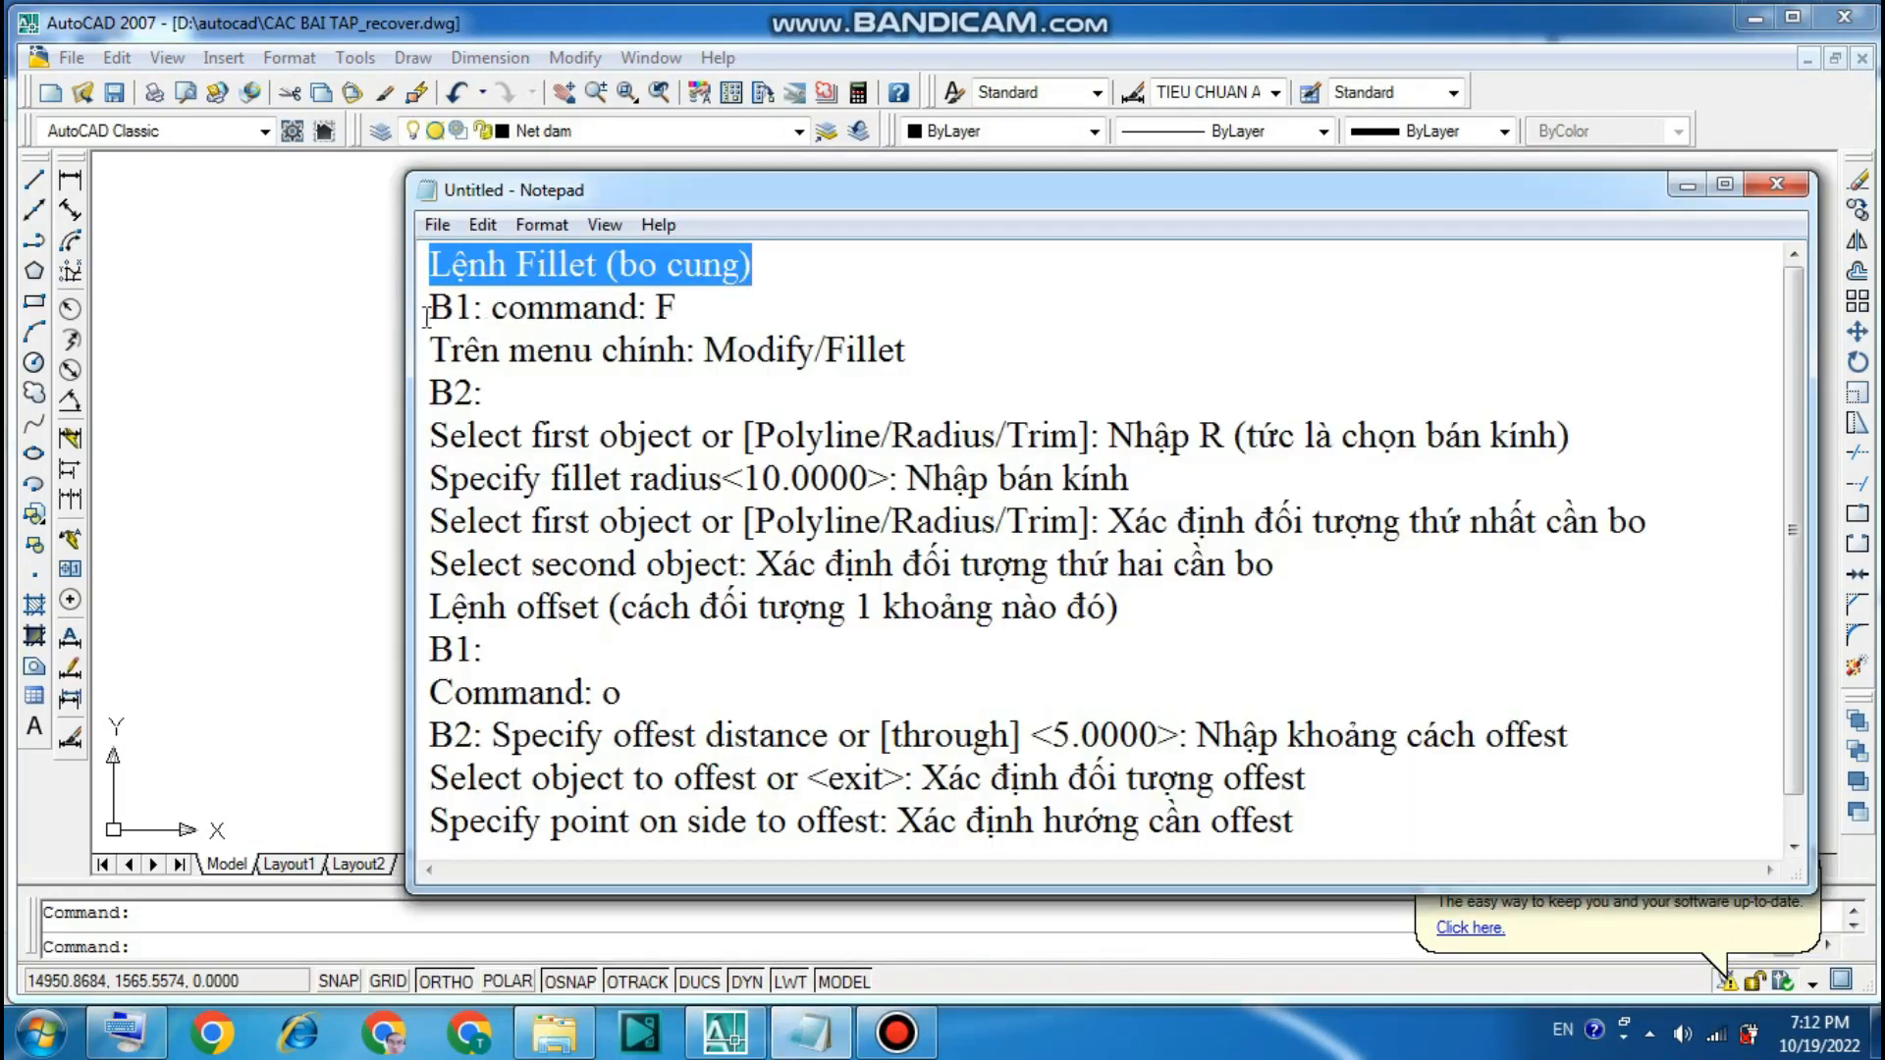
pyautogui.moveTo(425, 316); pyautogui.dragTo(702, 302)
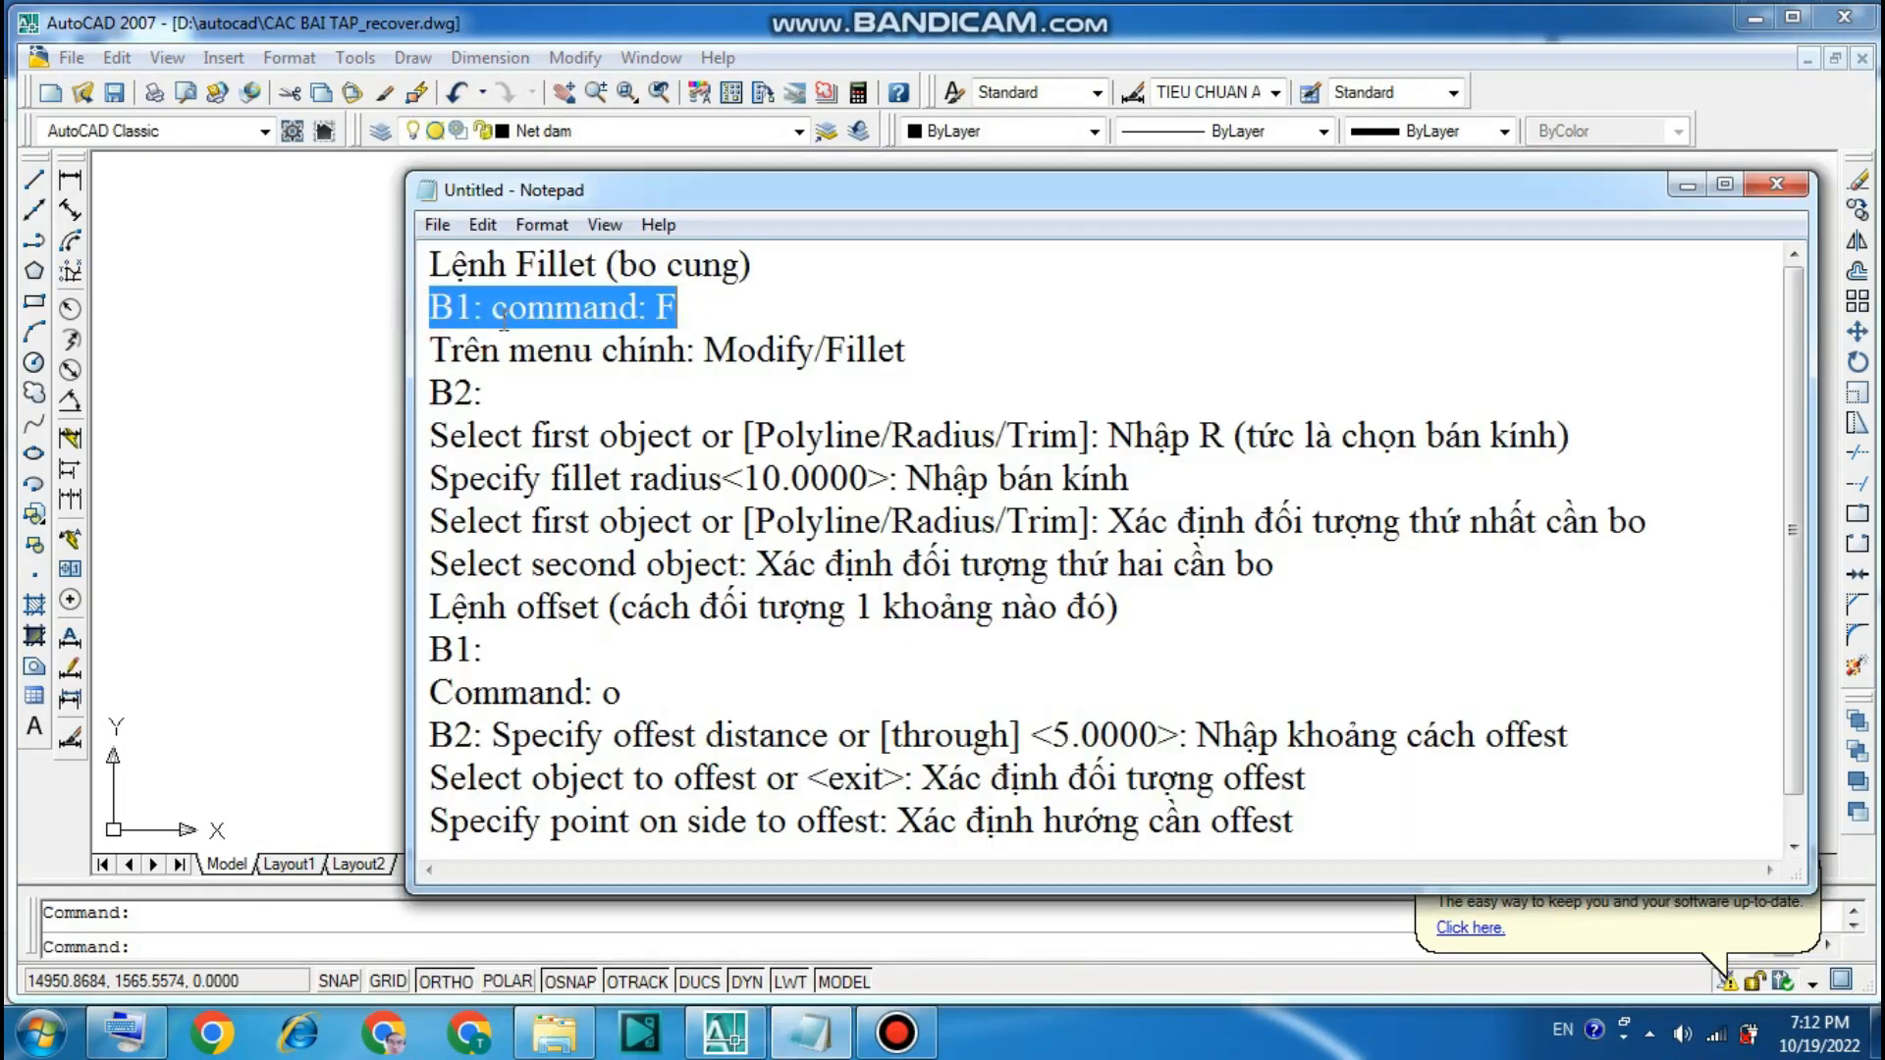
pyautogui.moveTo(433, 349); pyautogui.dragTo(947, 358)
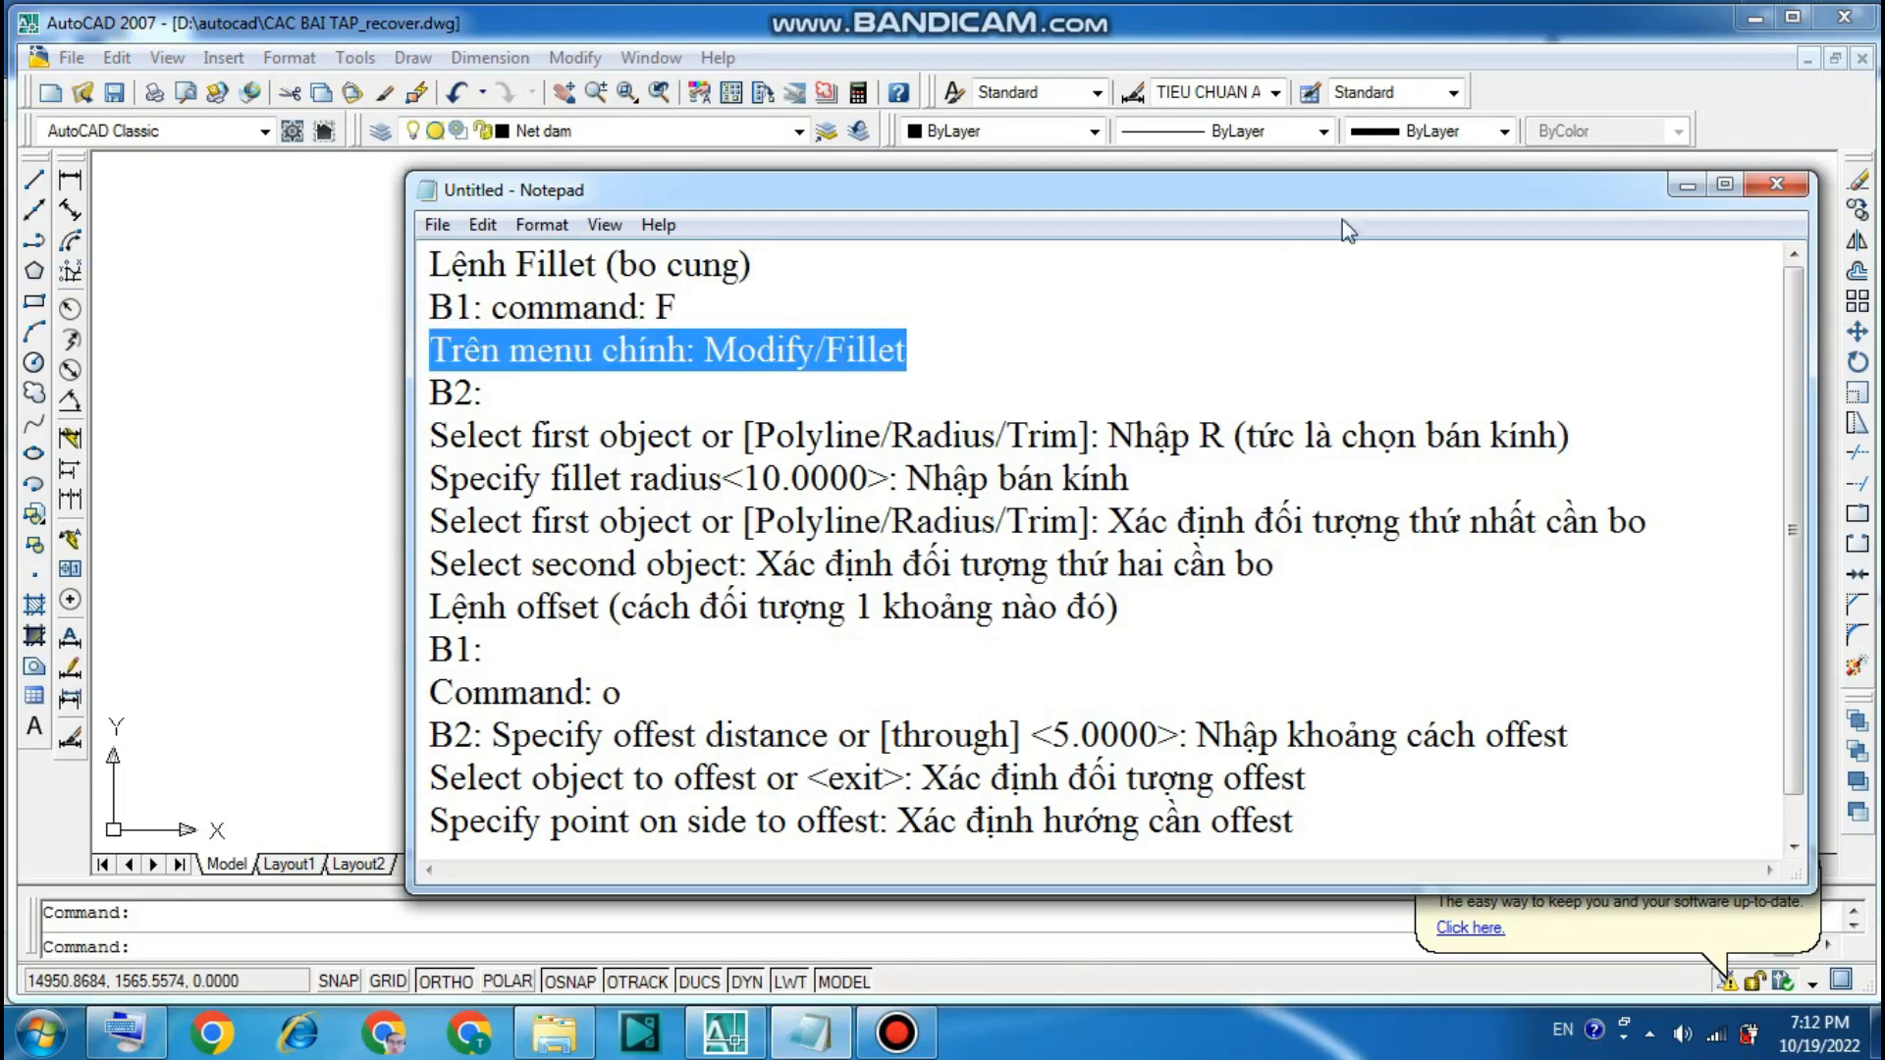
pyautogui.click(1688, 184)
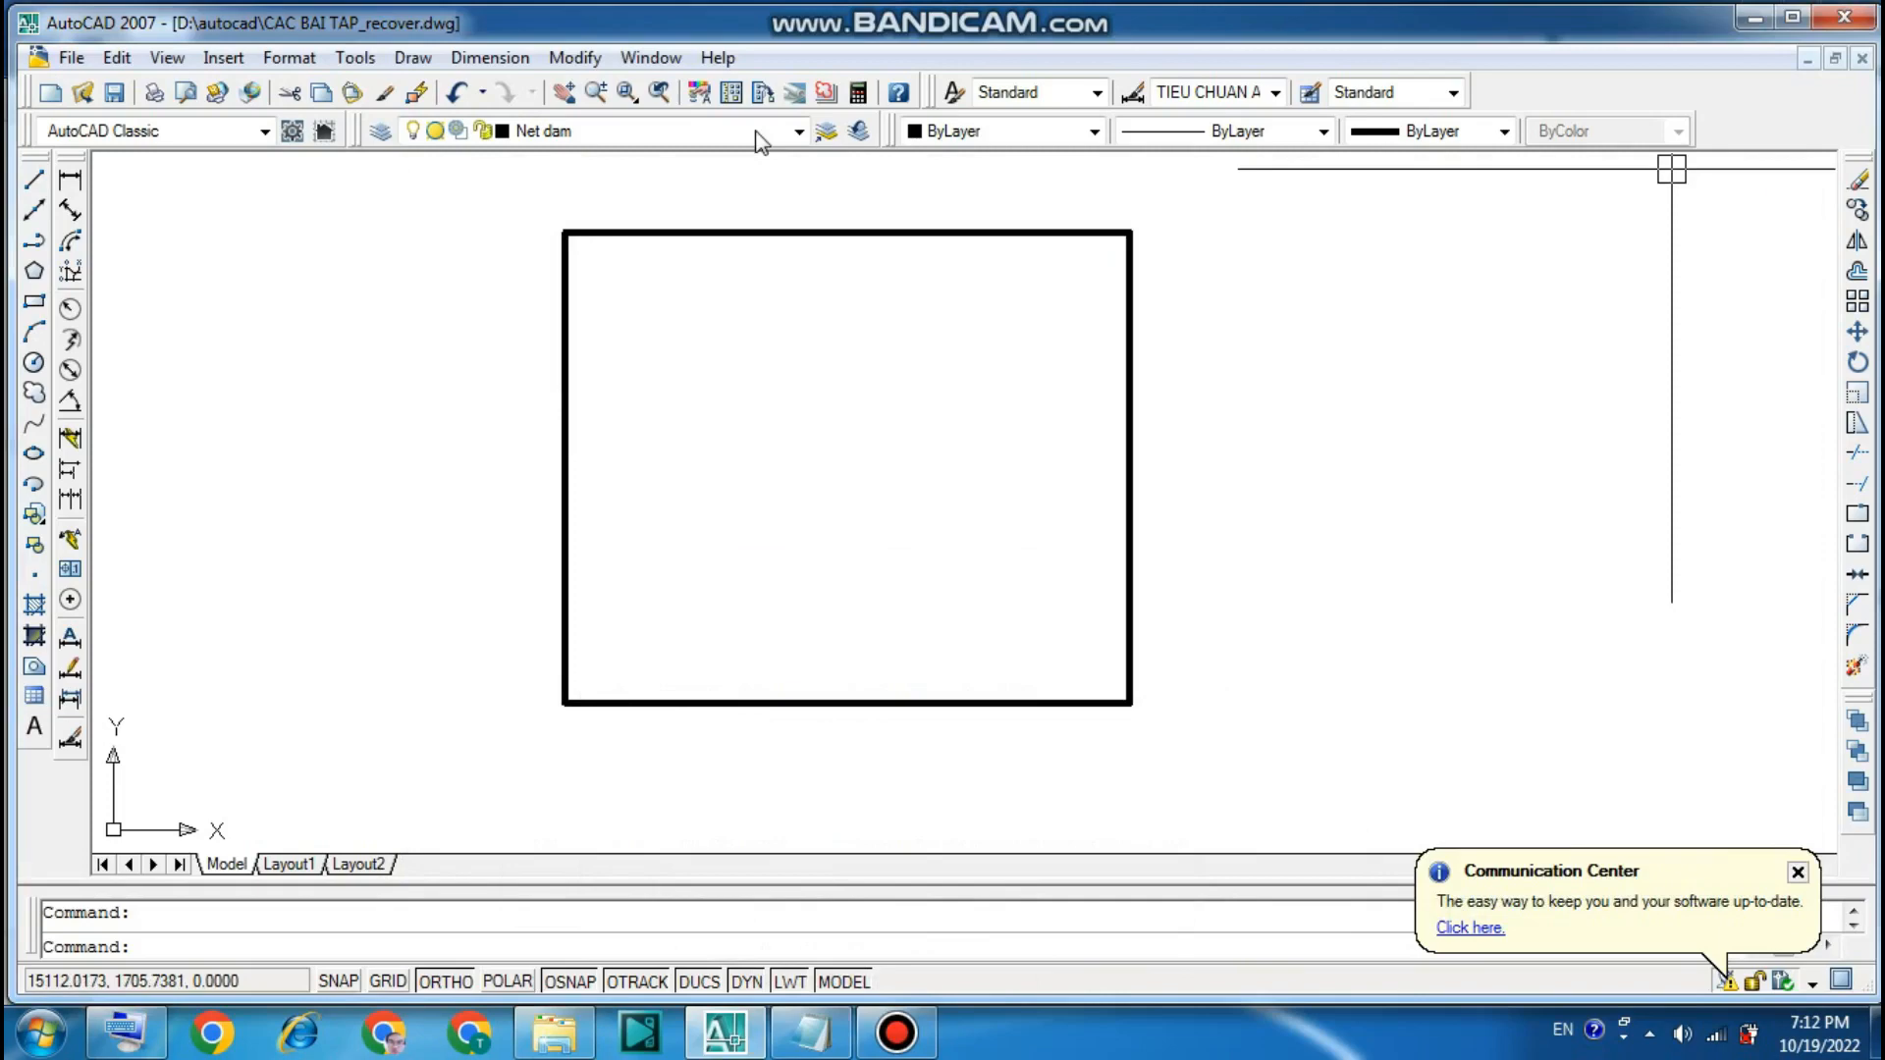
pyautogui.click(579, 58)
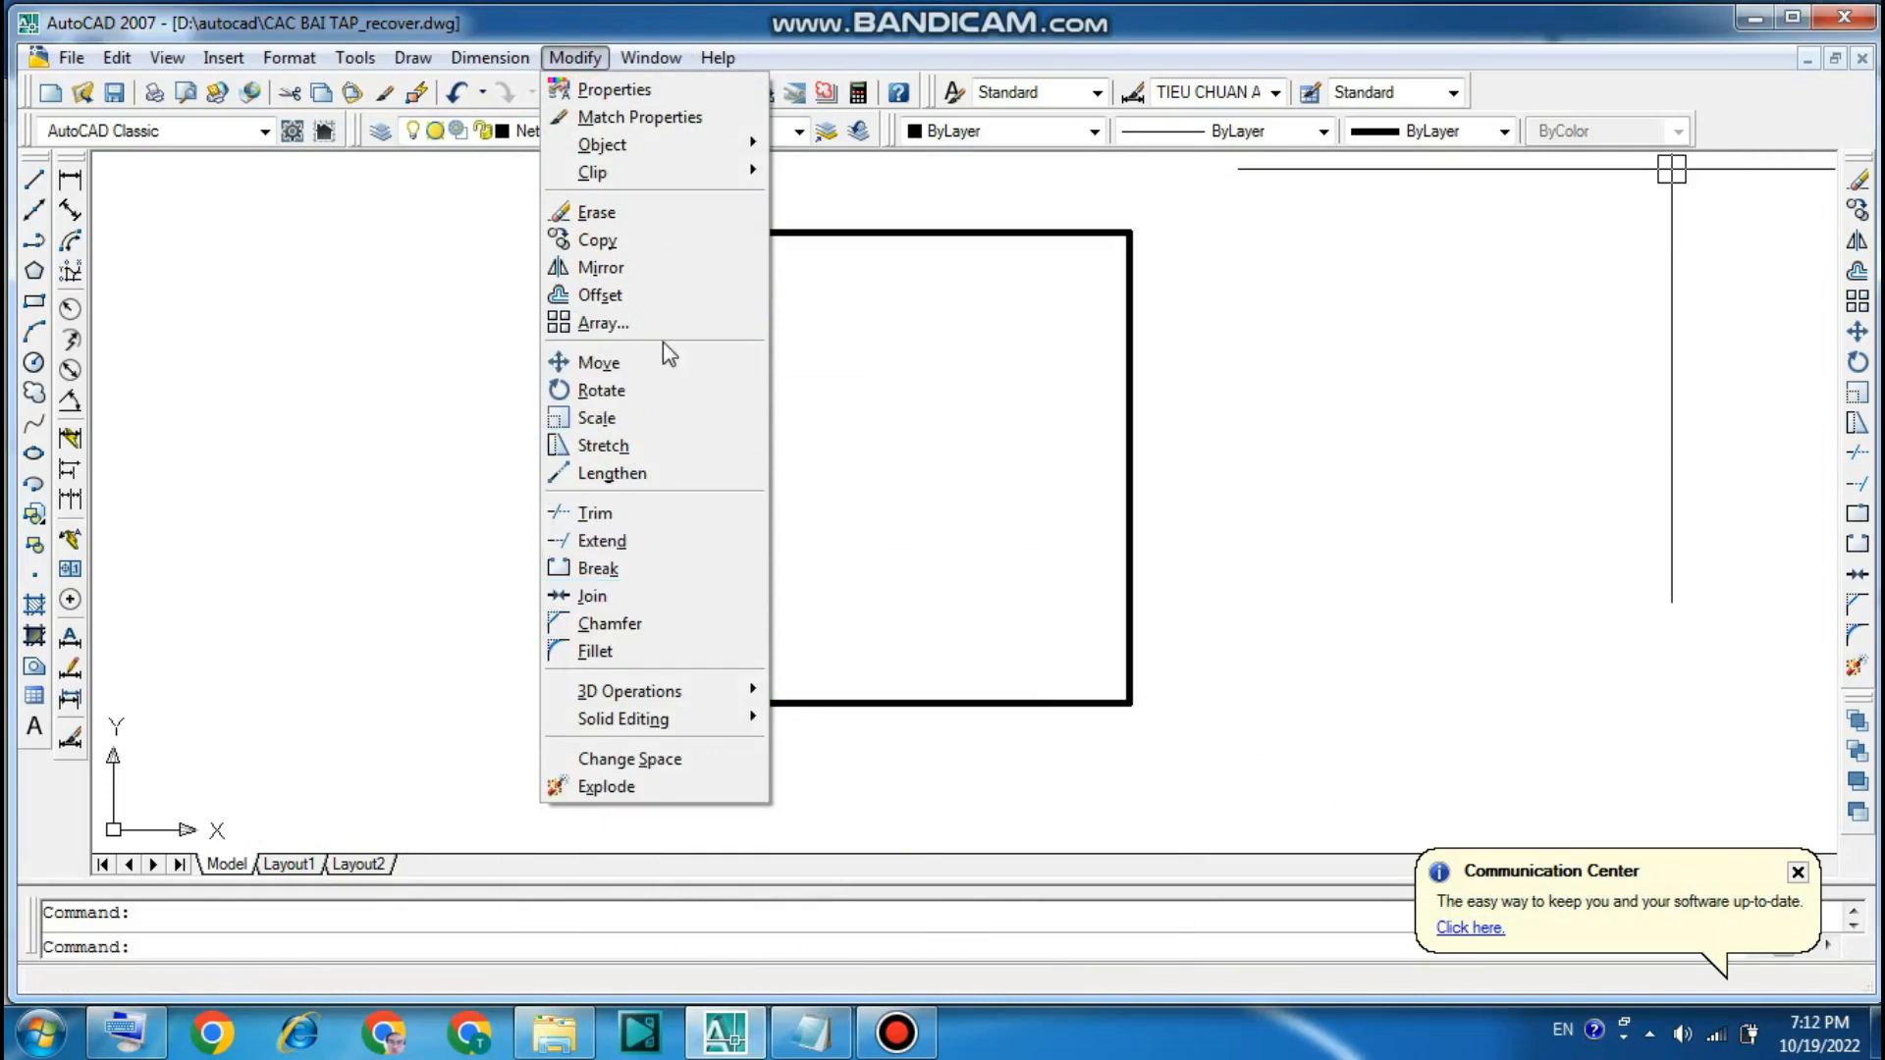
pyautogui.click(595, 512)
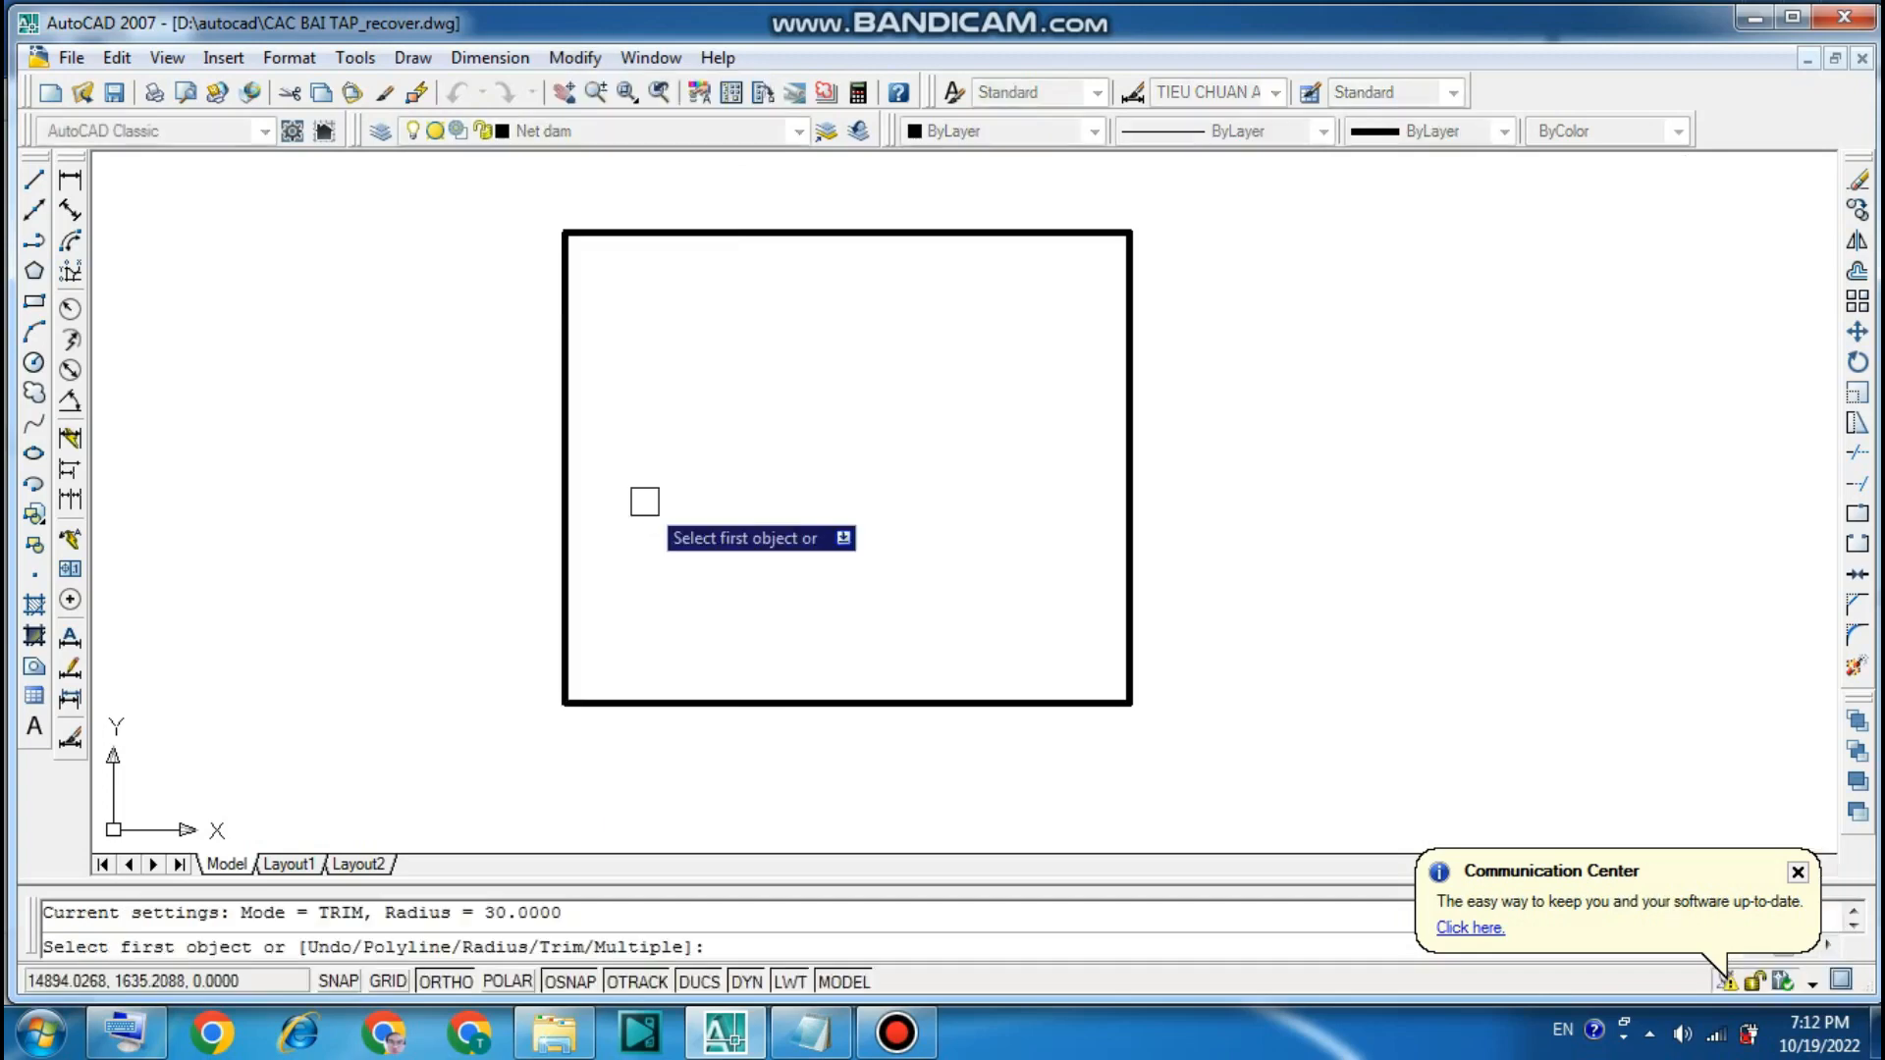
pyautogui.press('Escape')
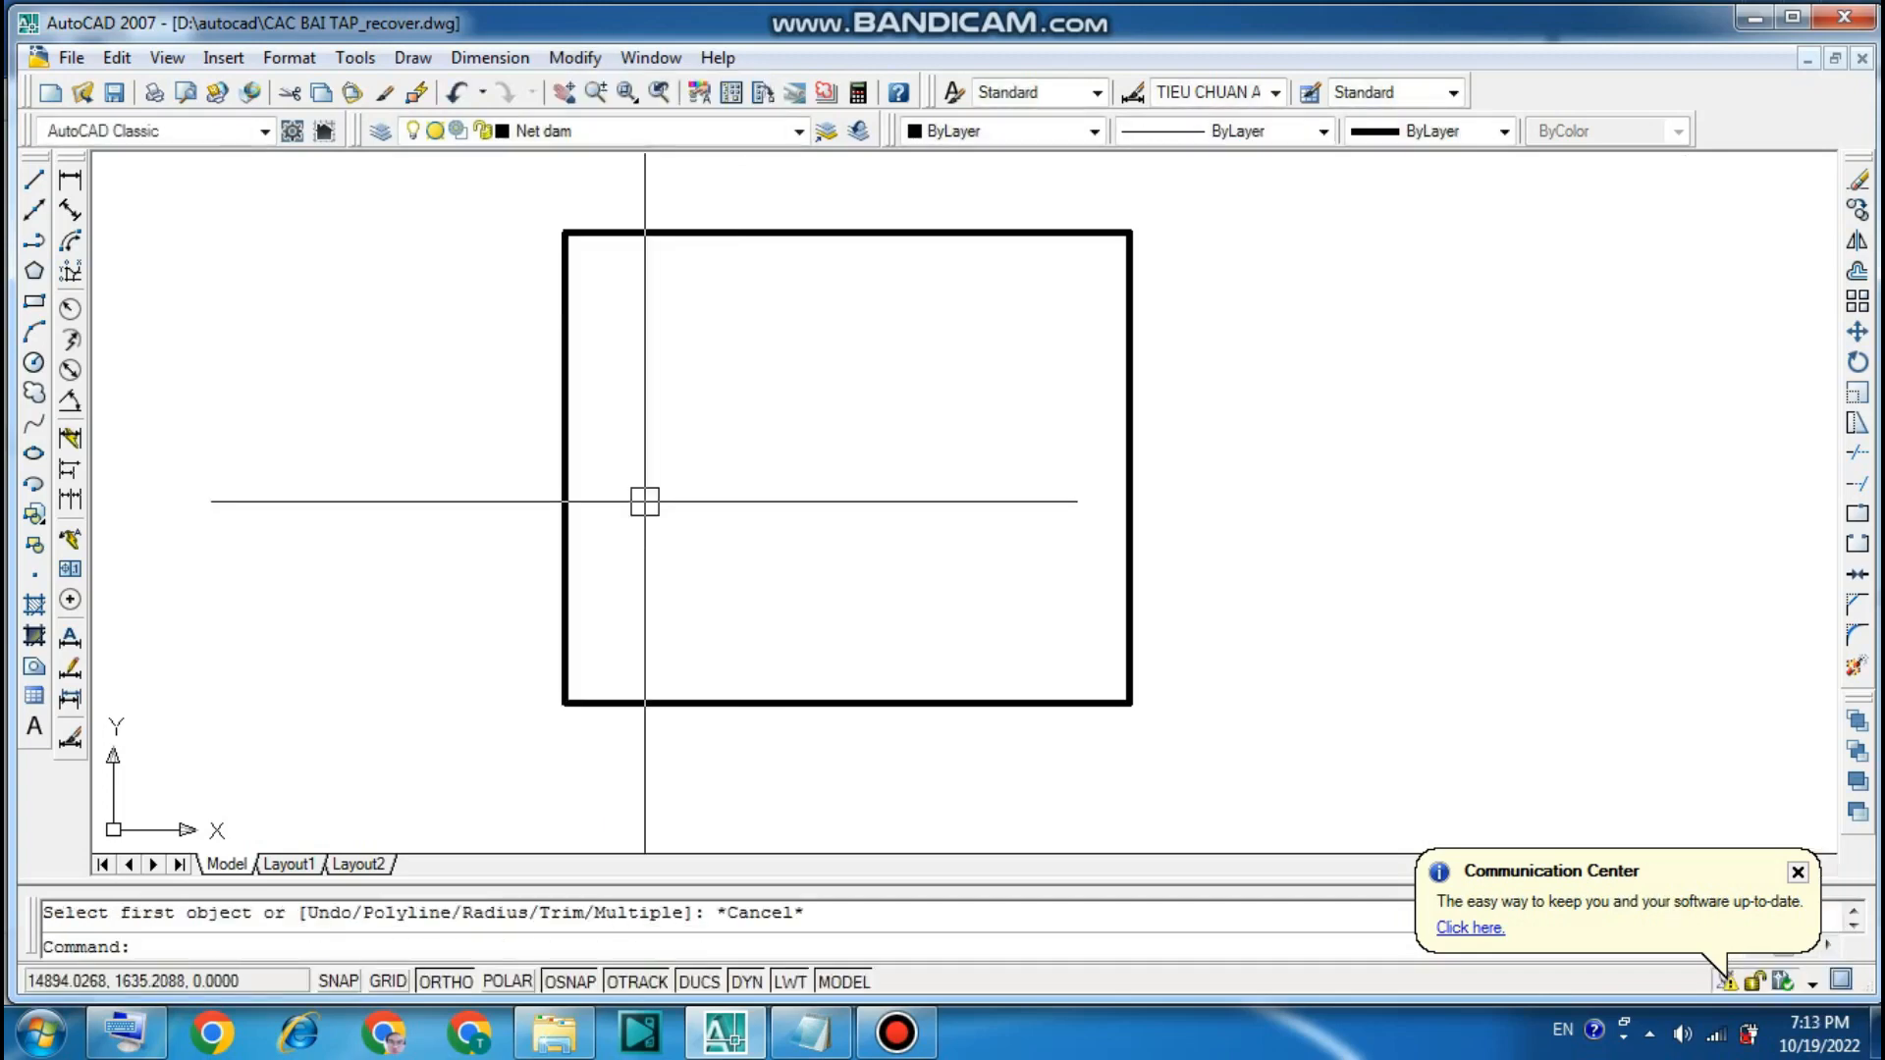
pyautogui.click(575, 57)
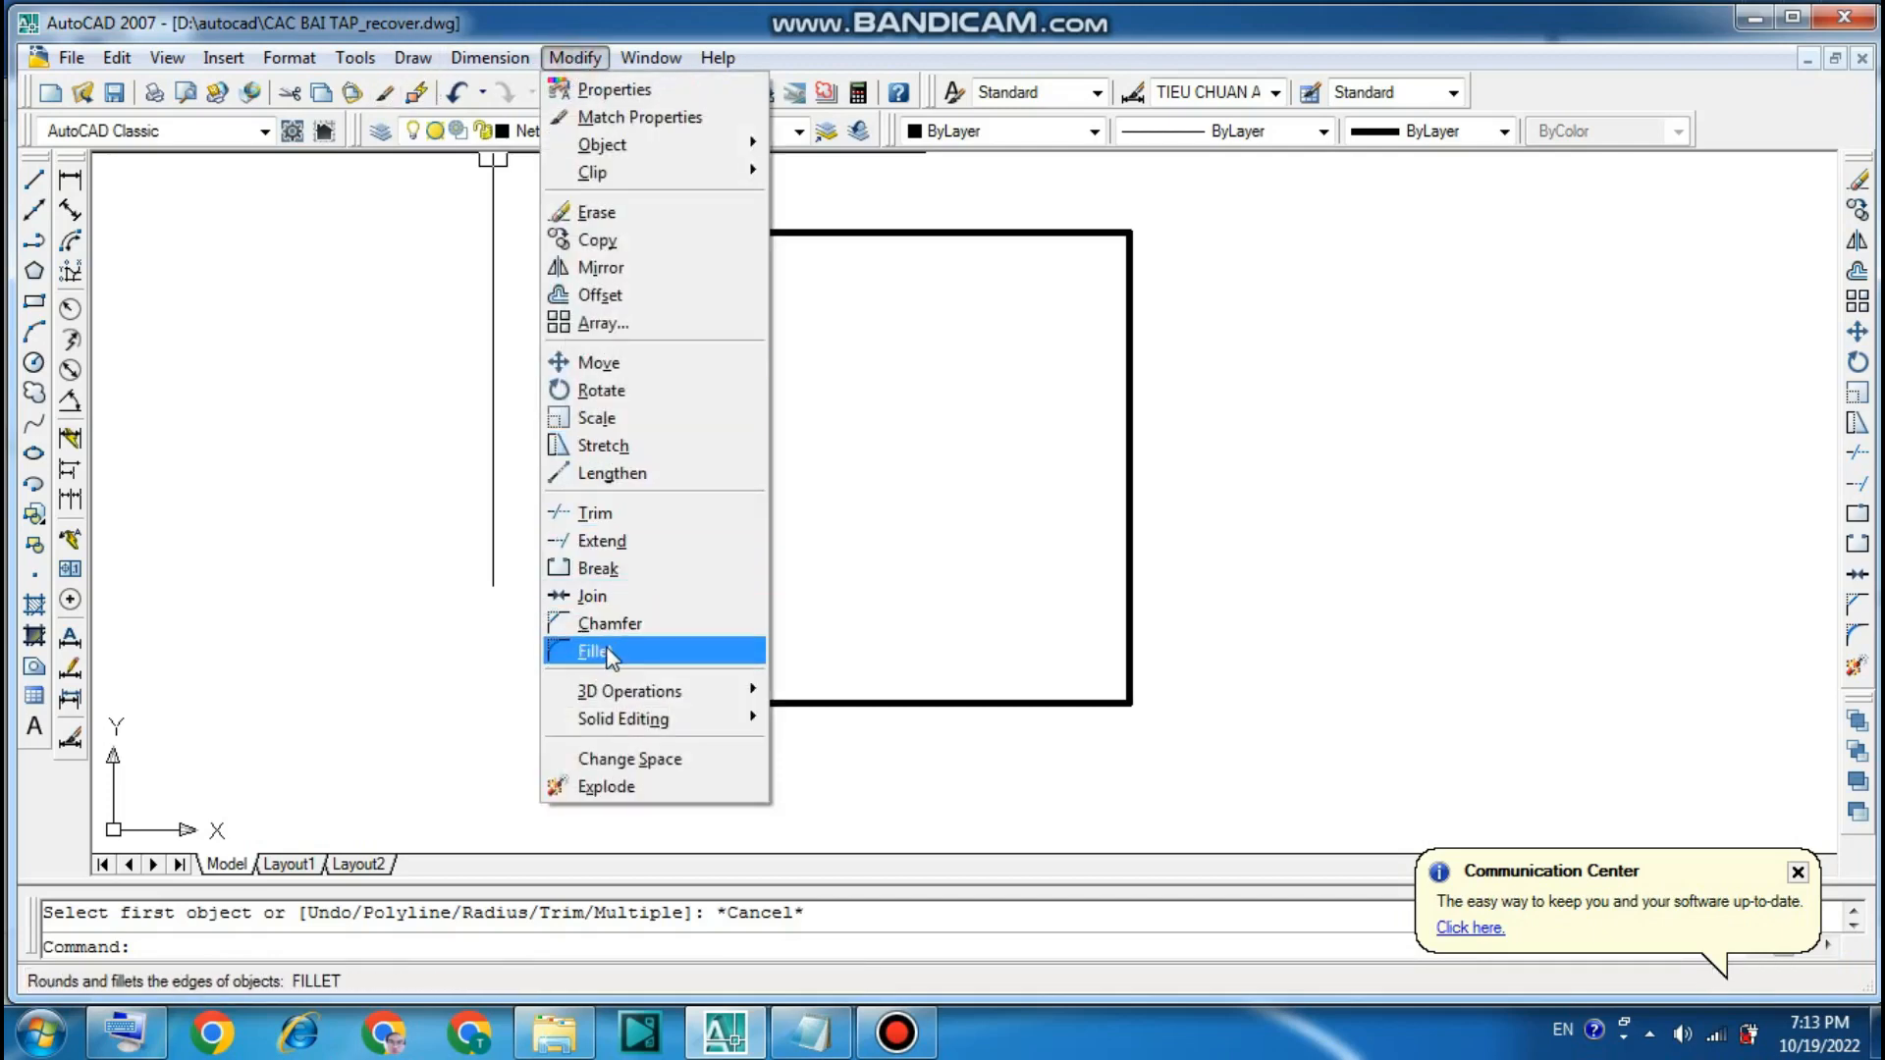
pyautogui.press('Escape')
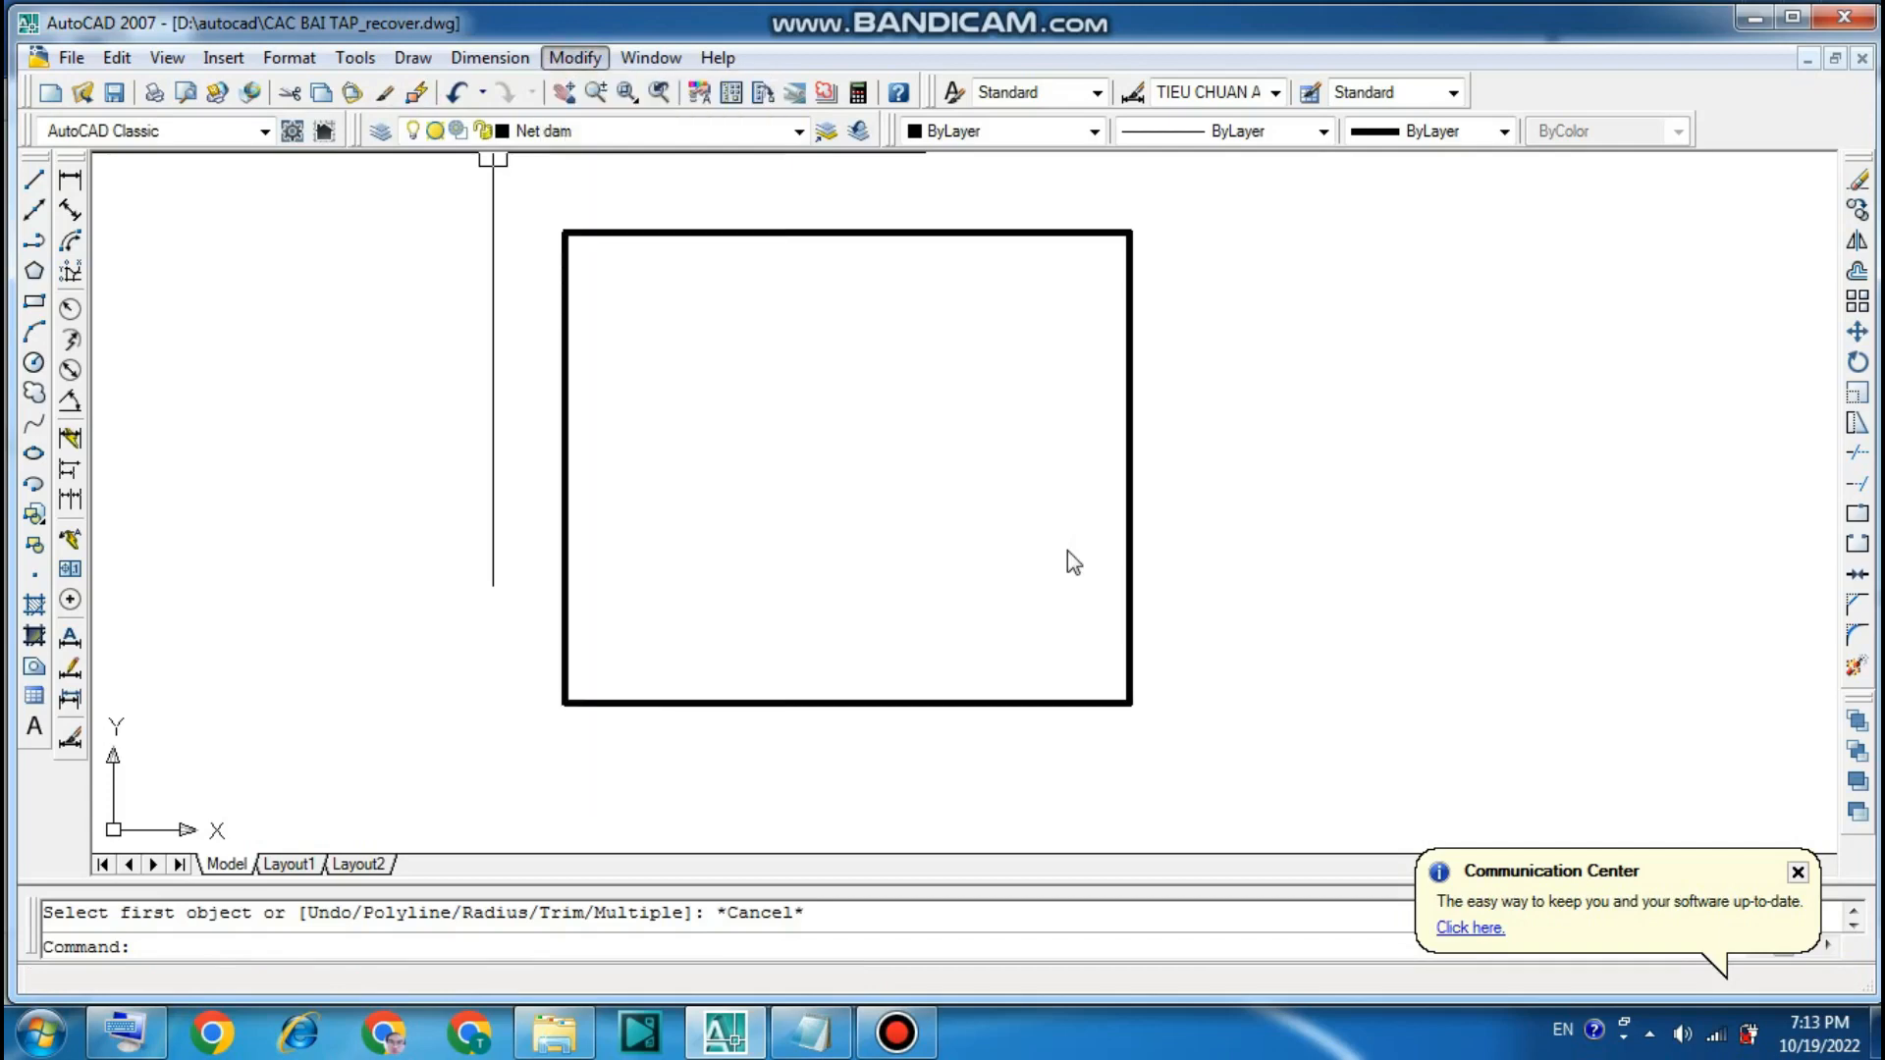
# - Check the Fillet alias F in the Notepad notes and start the Fillet command in AutoCAD
pyautogui.click(811, 1031)
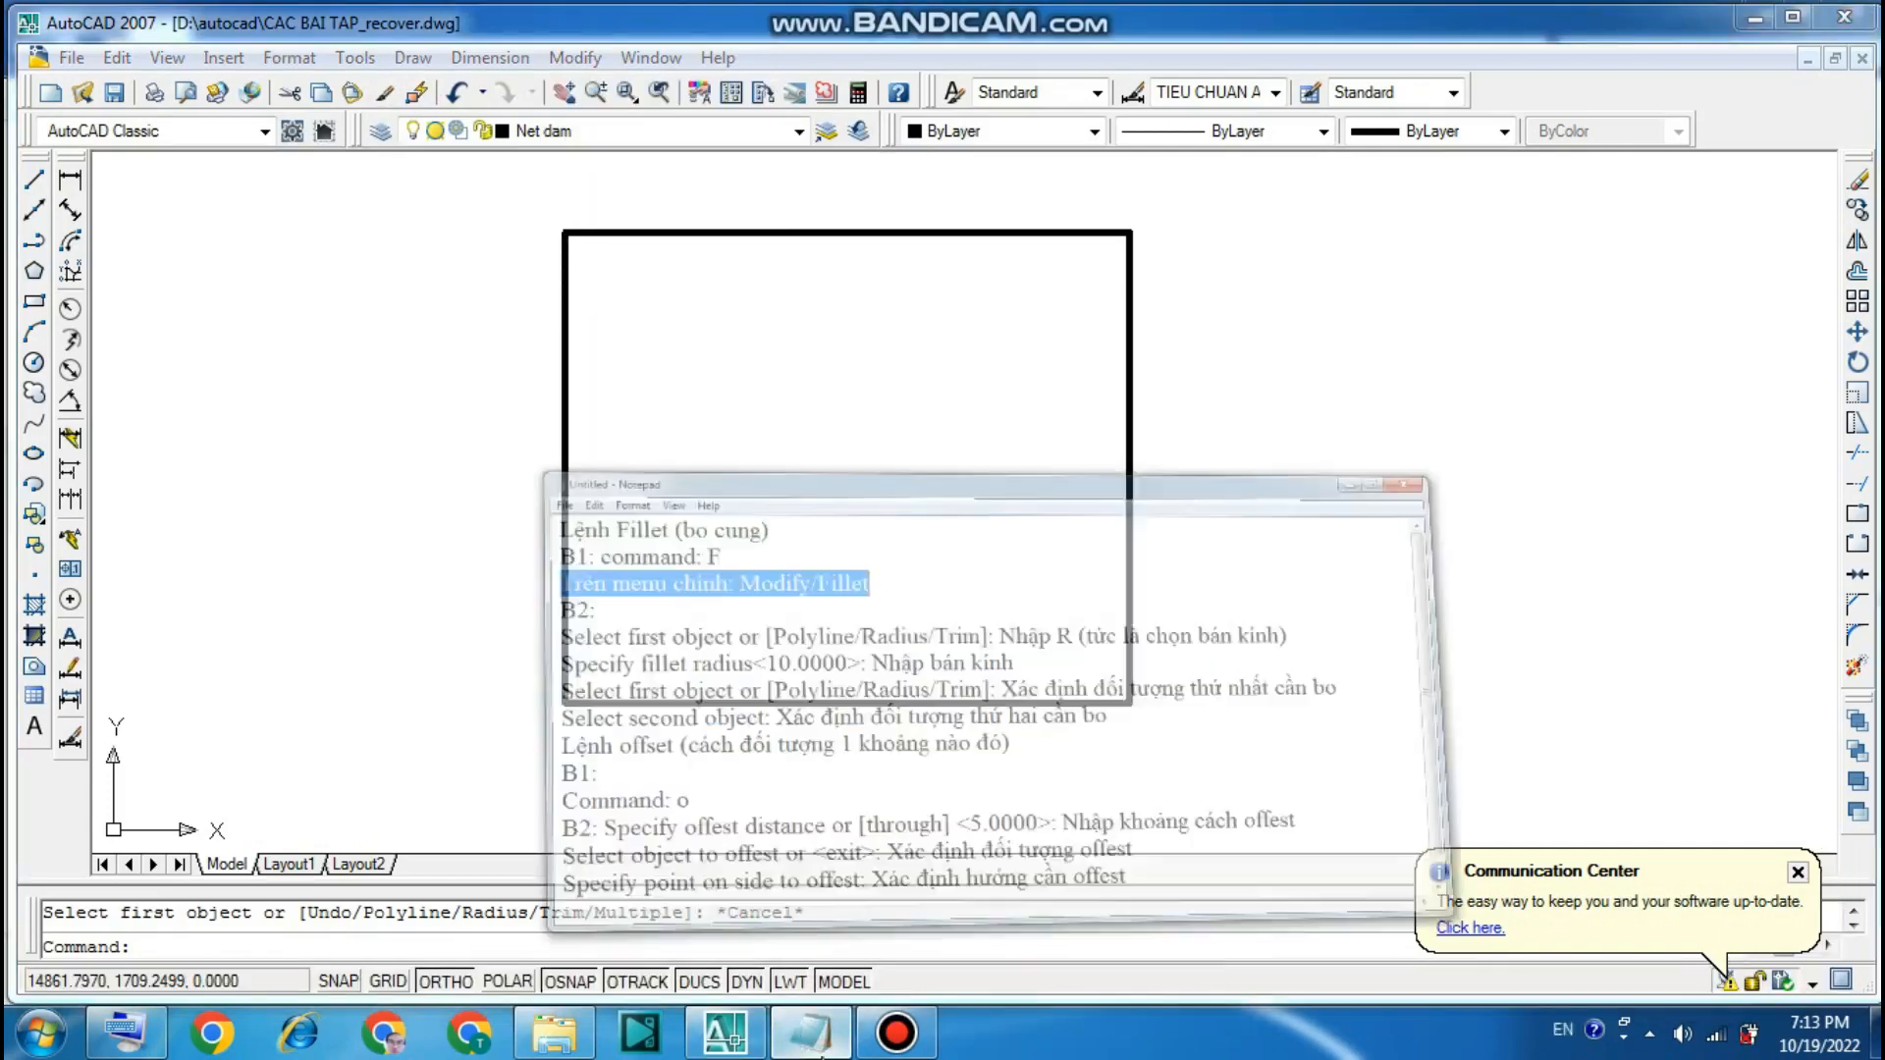
pyautogui.moveTo(439, 308); pyautogui.dragTo(748, 326)
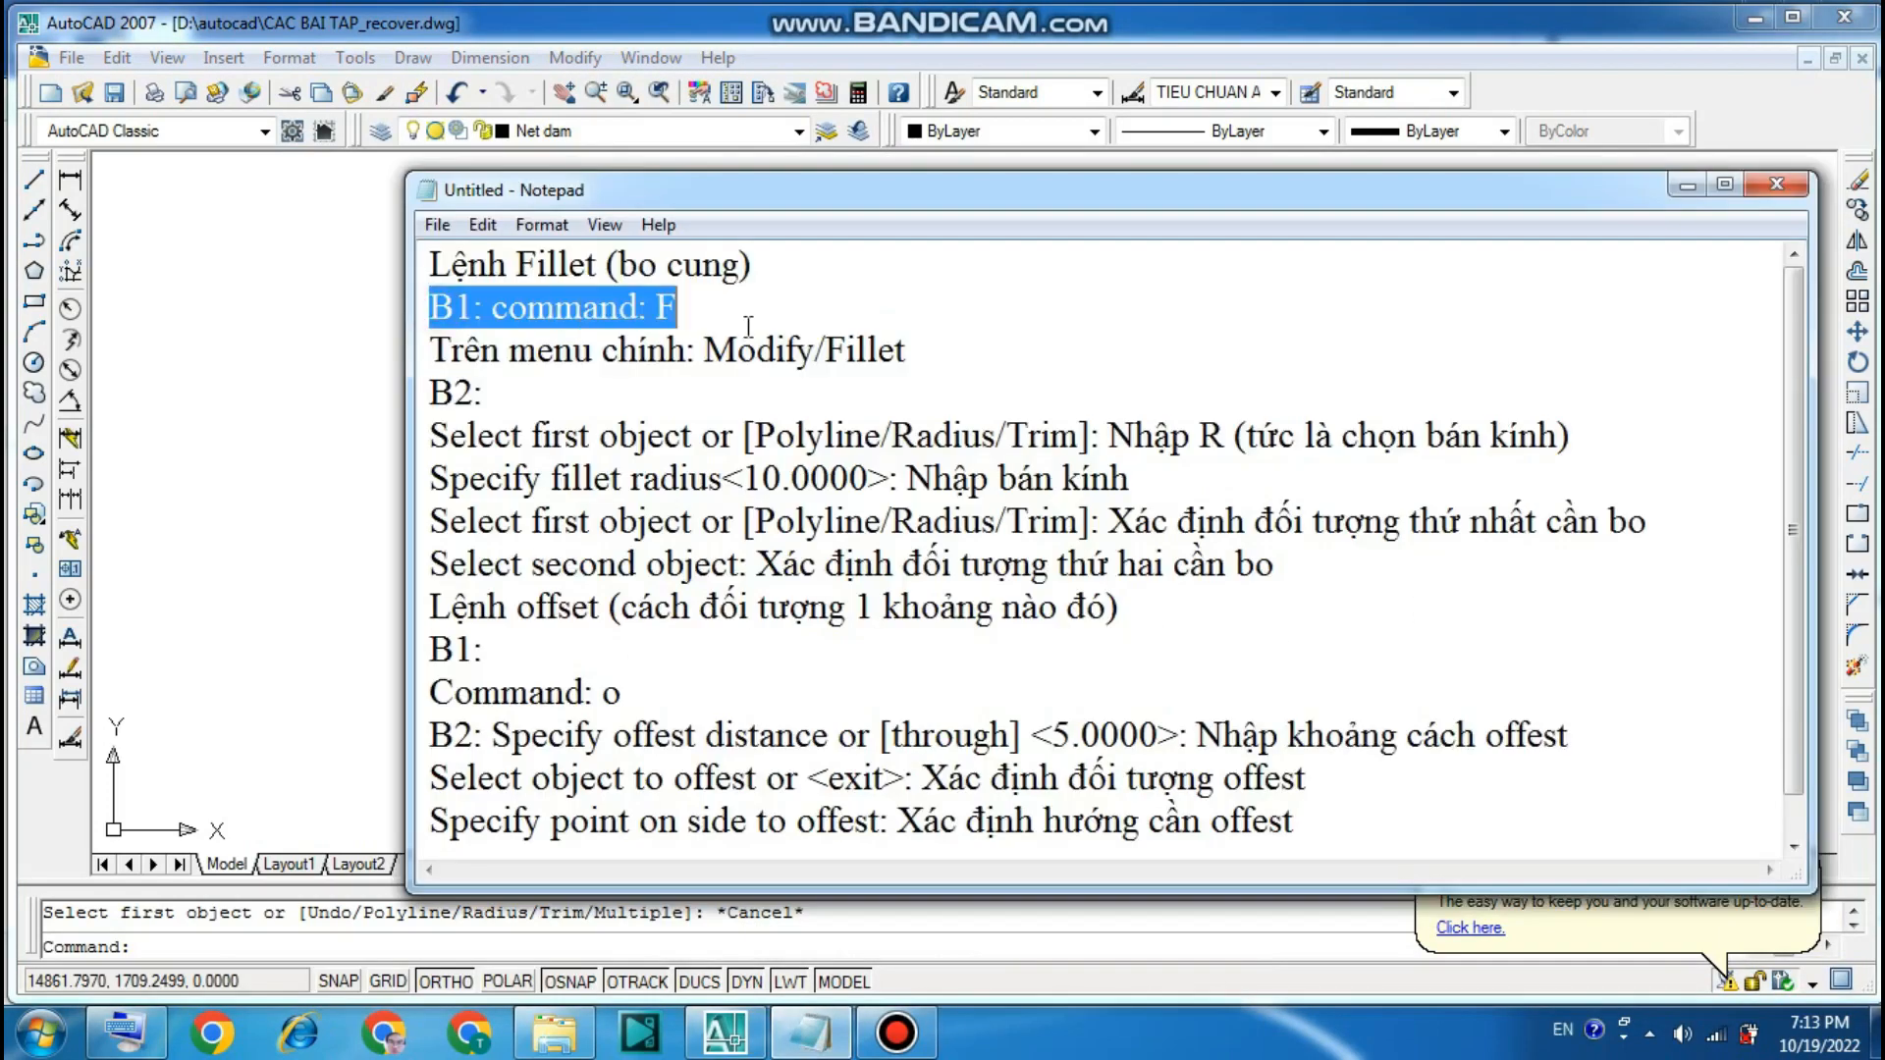
pyautogui.click(1688, 184)
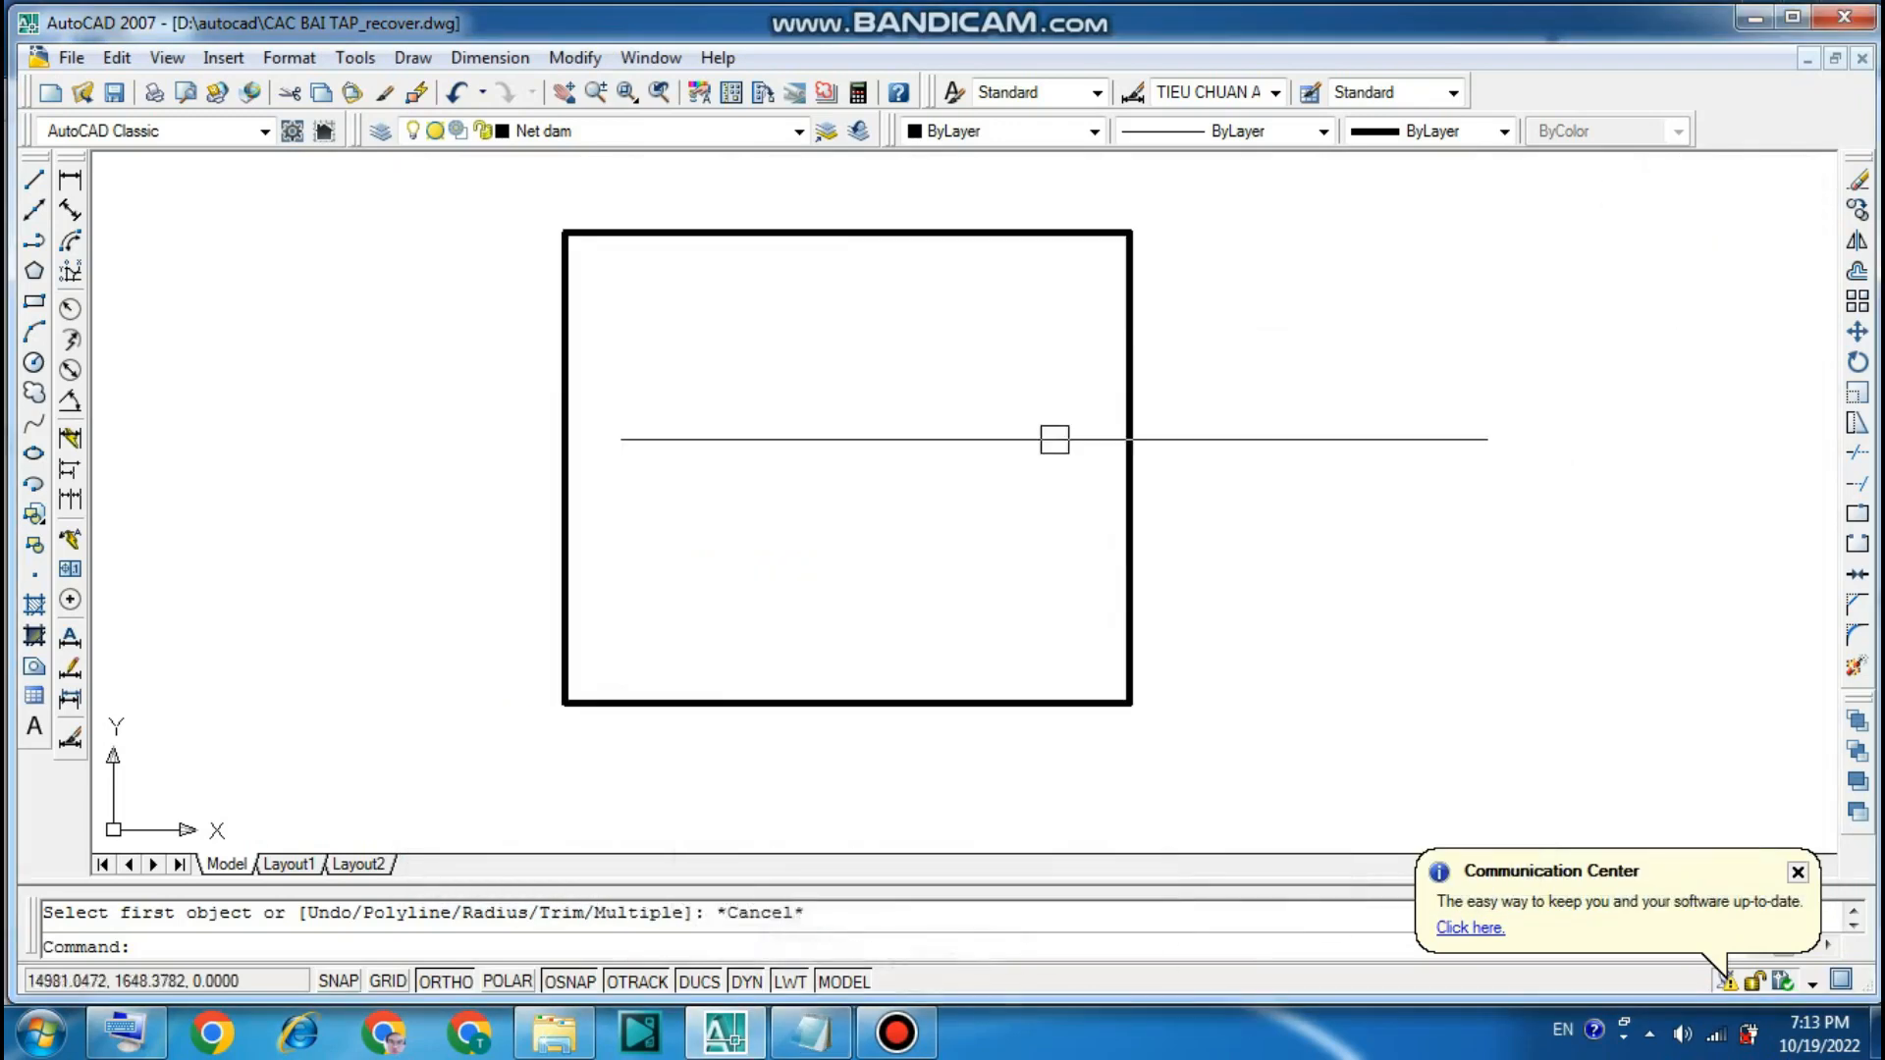
pyautogui.write('f')
pyautogui.press('Return')
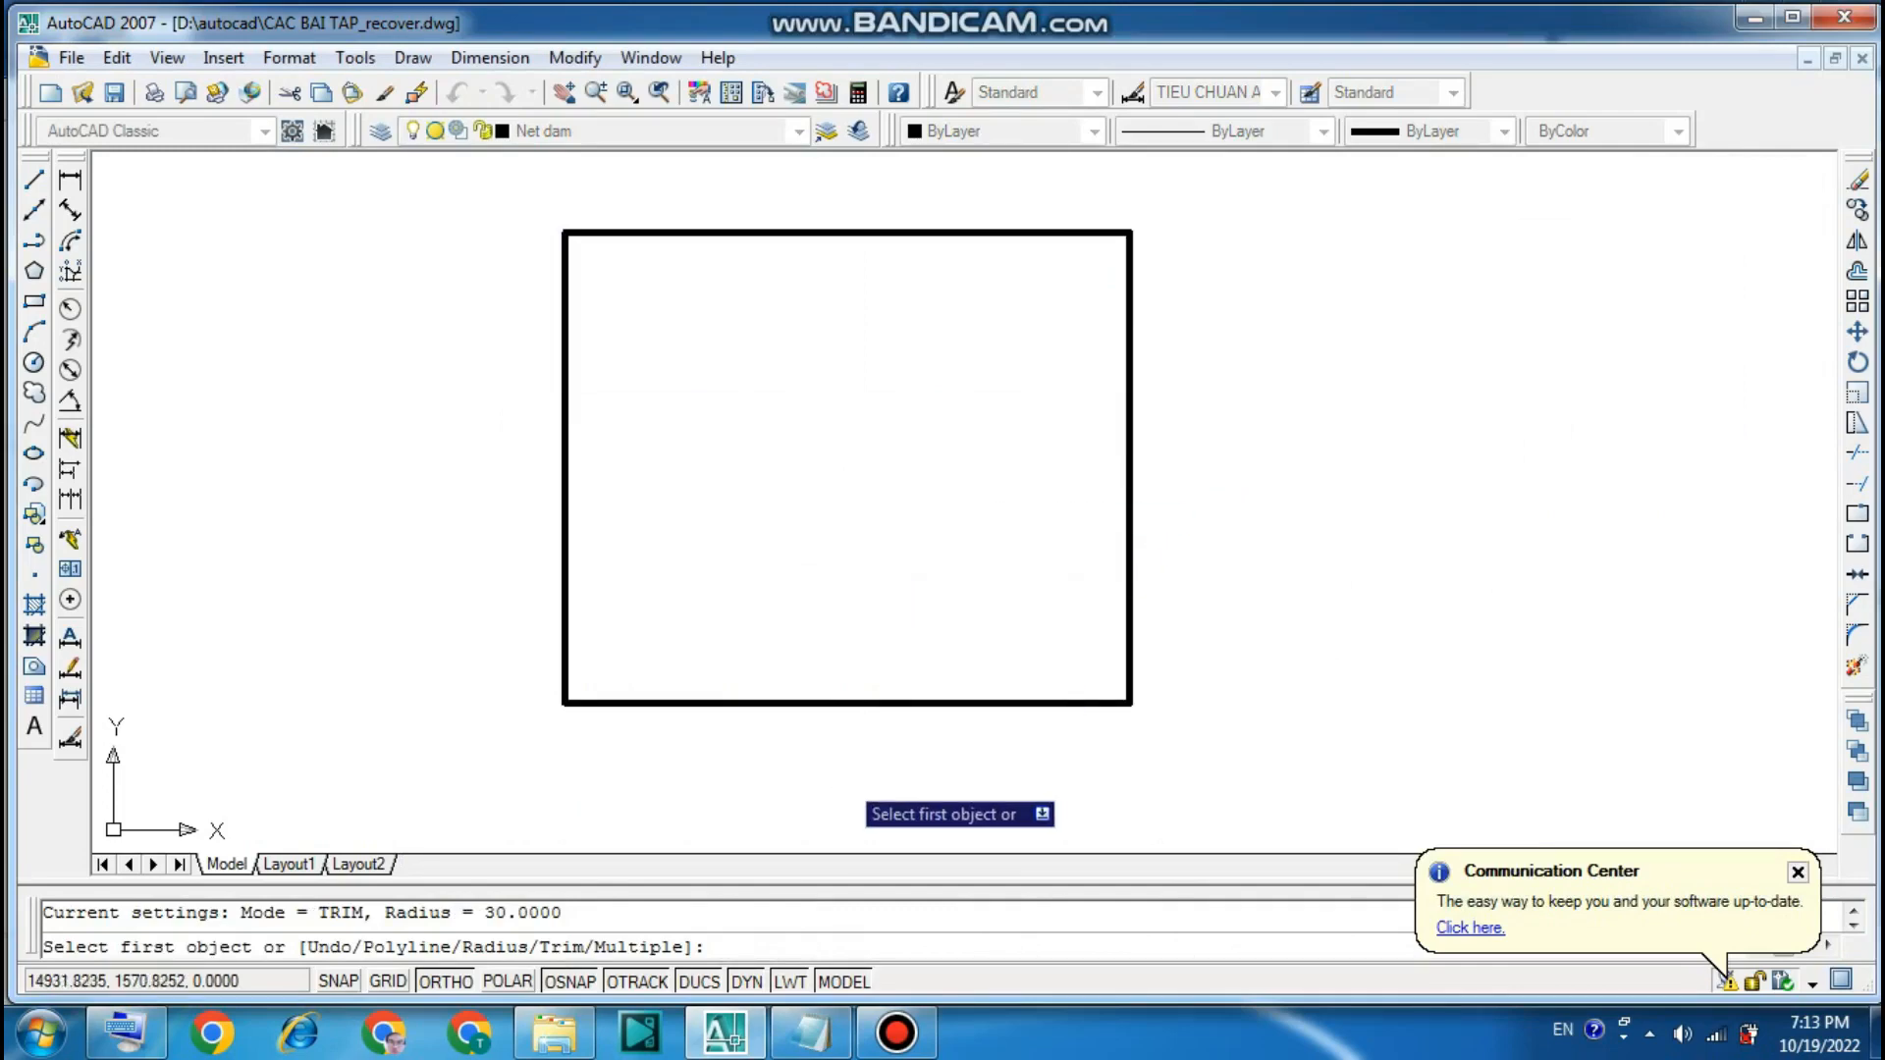
# - Compare the first Fillet prompt with the Notepad notes and choose the Radius option (R) in AutoCAD
pyautogui.click(811, 1033)
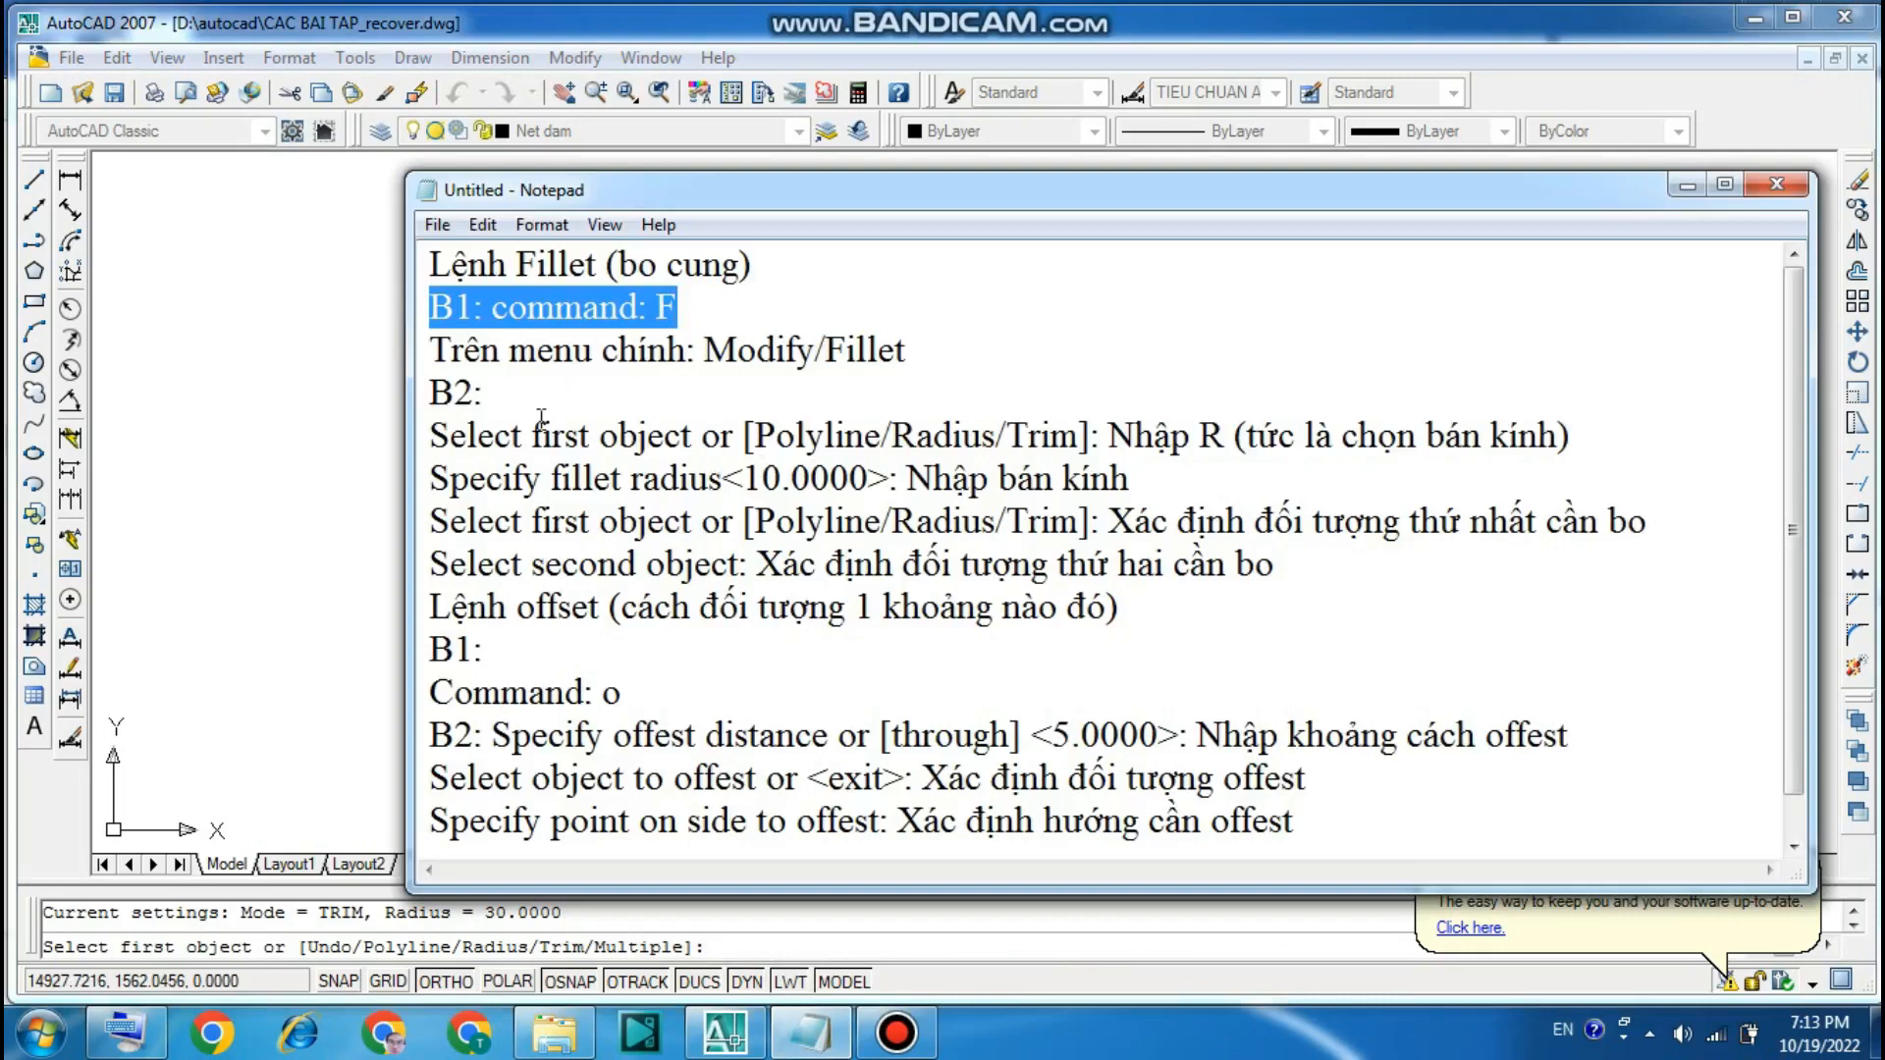
pyautogui.moveTo(435, 436); pyautogui.dragTo(1110, 436)
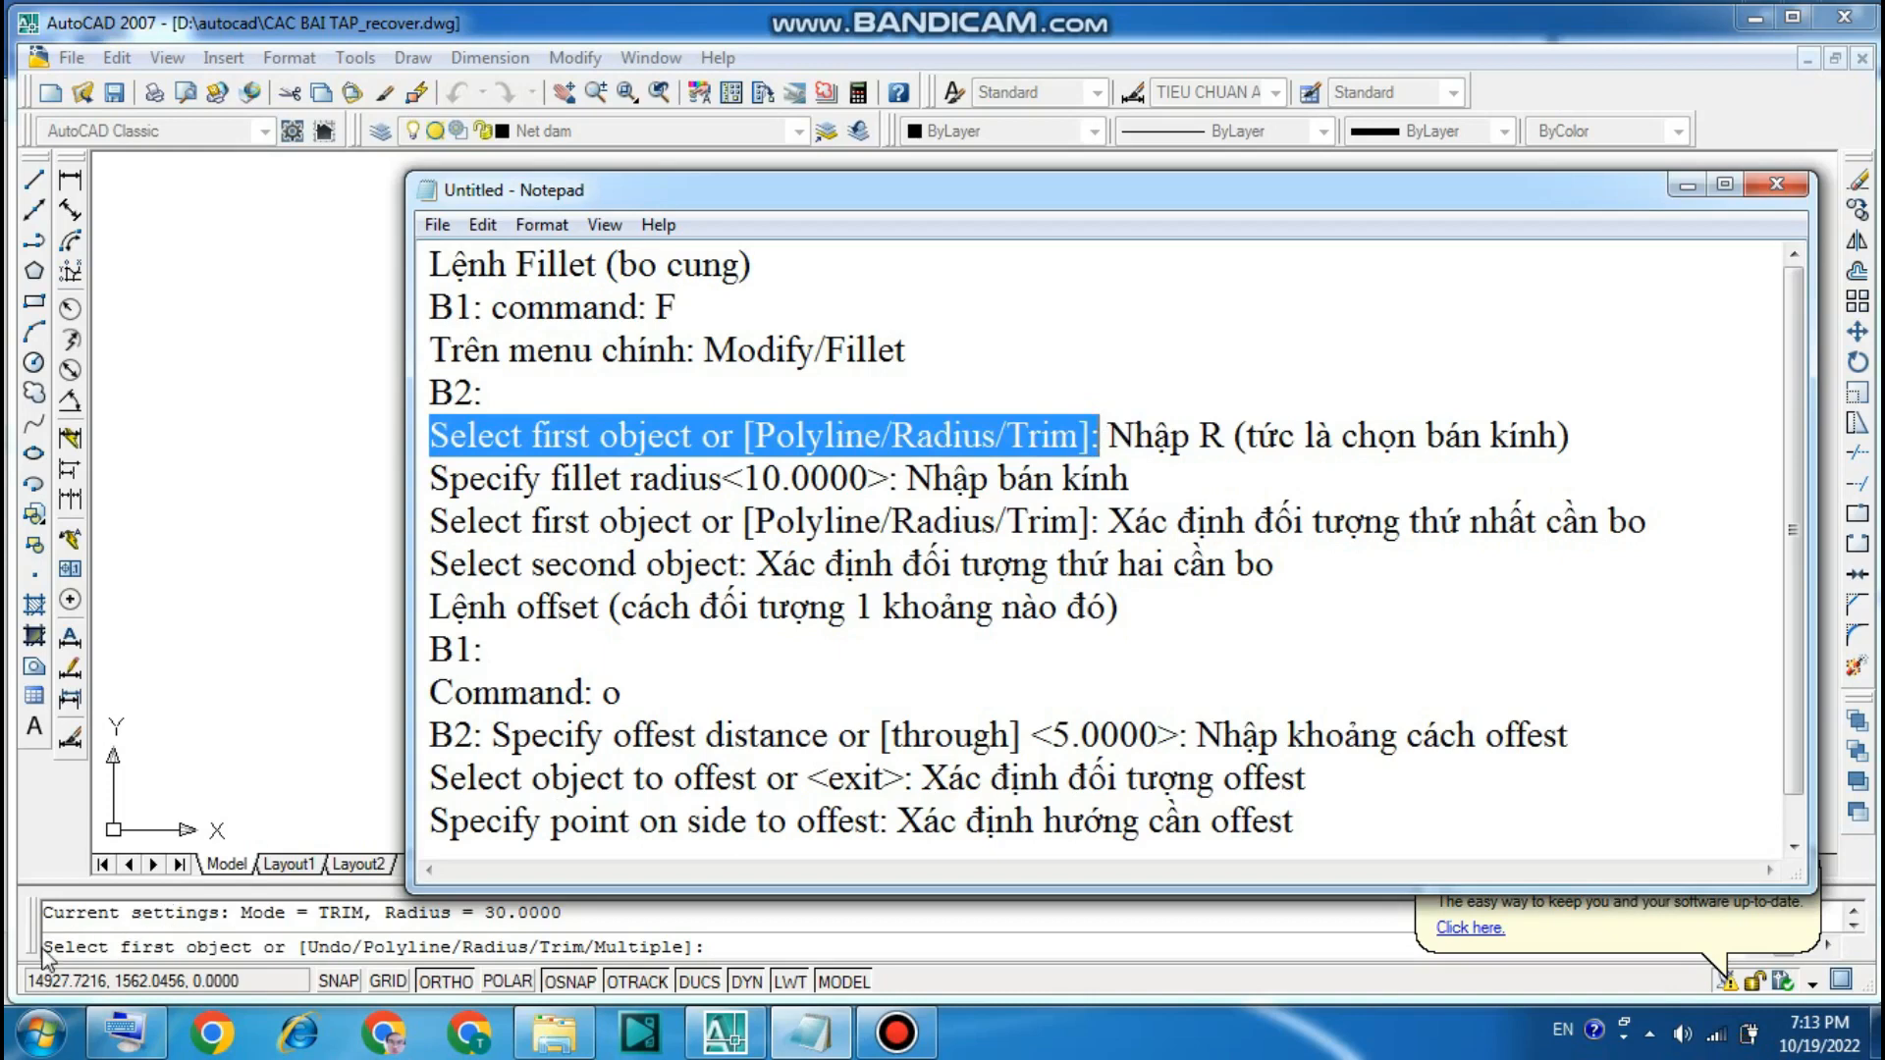
pyautogui.click(533, 899)
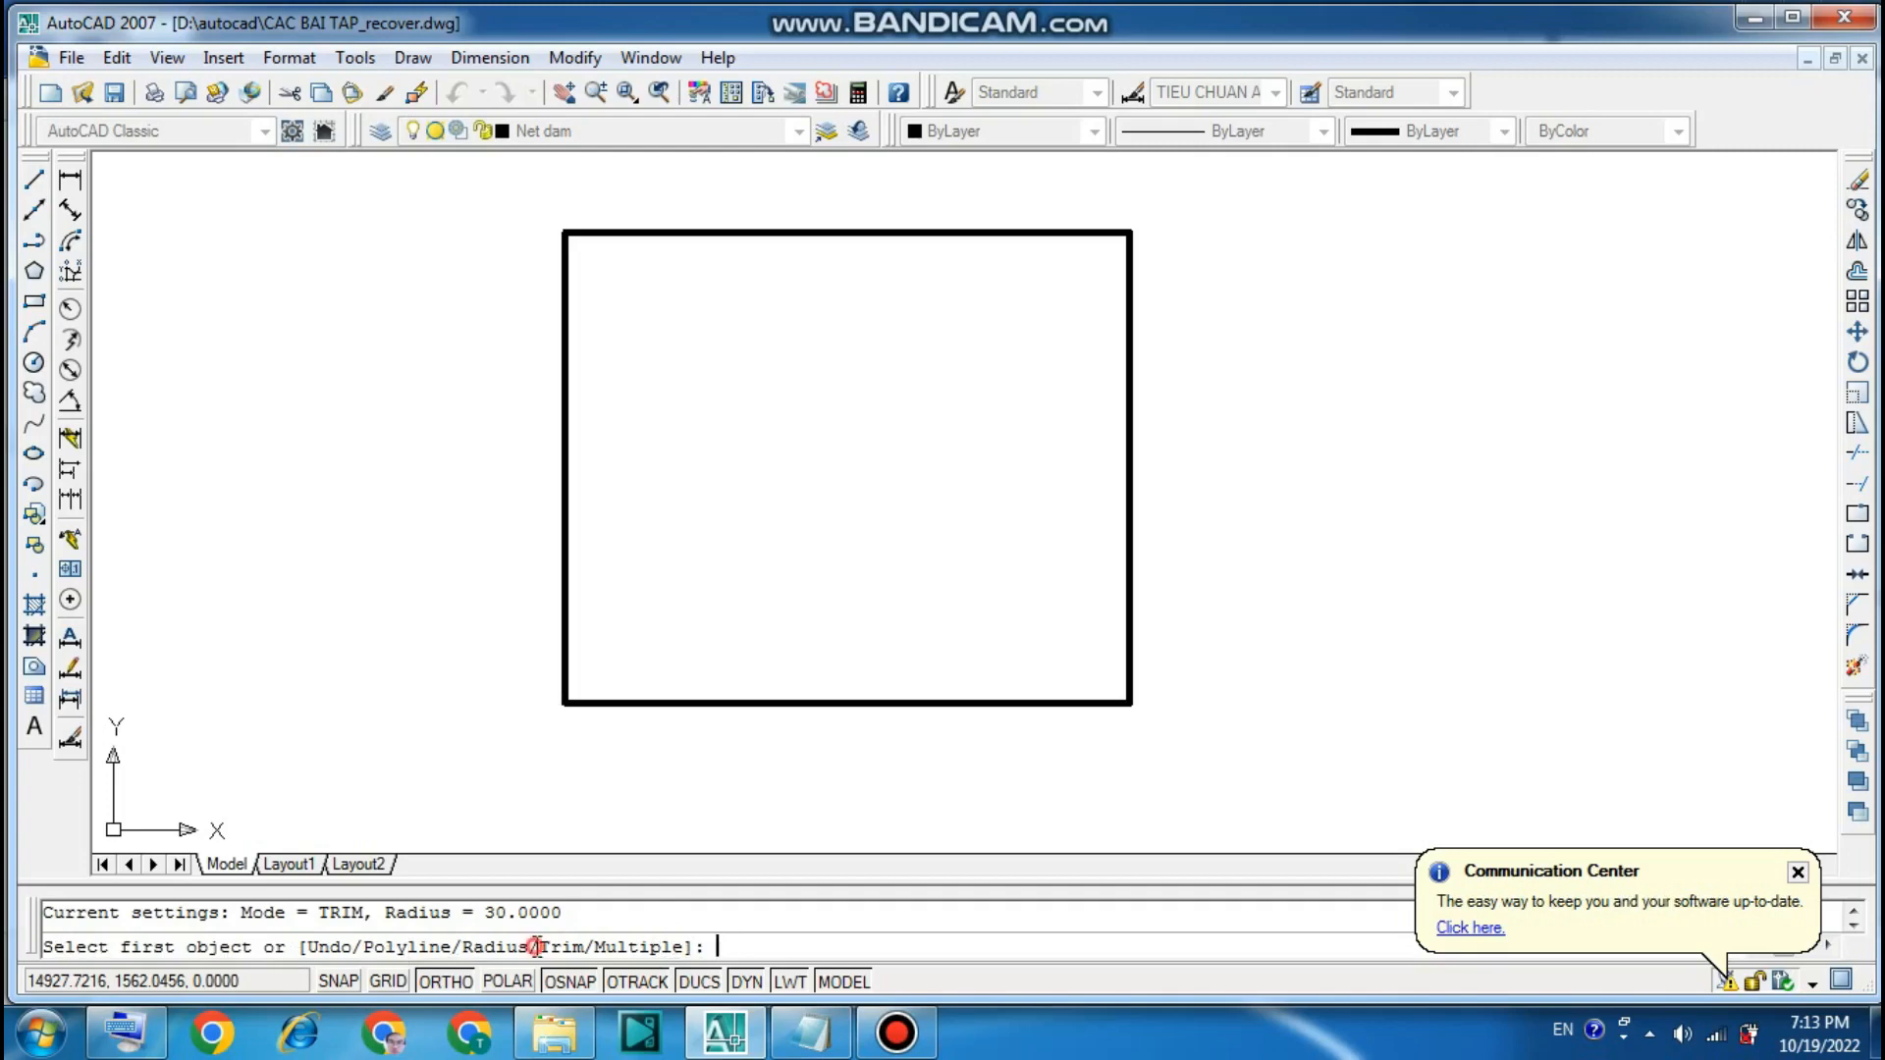
pyautogui.click(811, 1032)
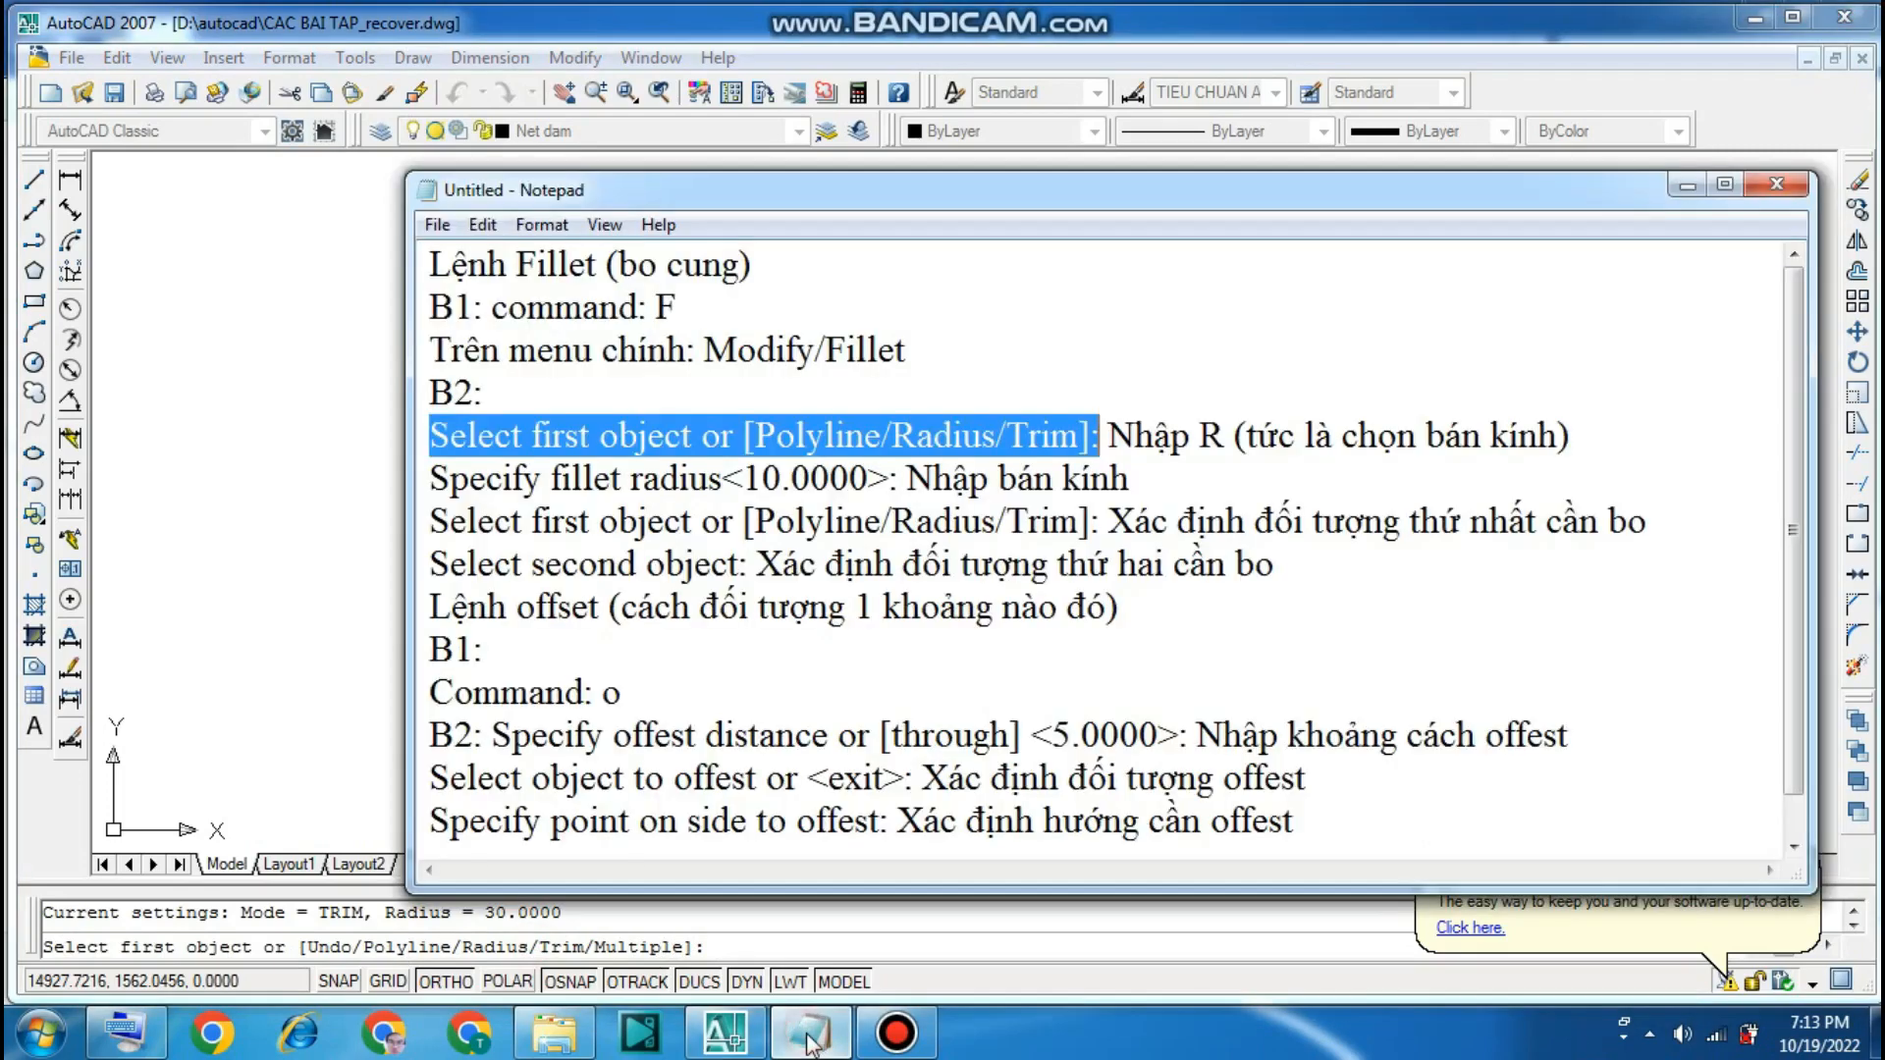
pyautogui.moveTo(1107, 435); pyautogui.dragTo(1668, 421)
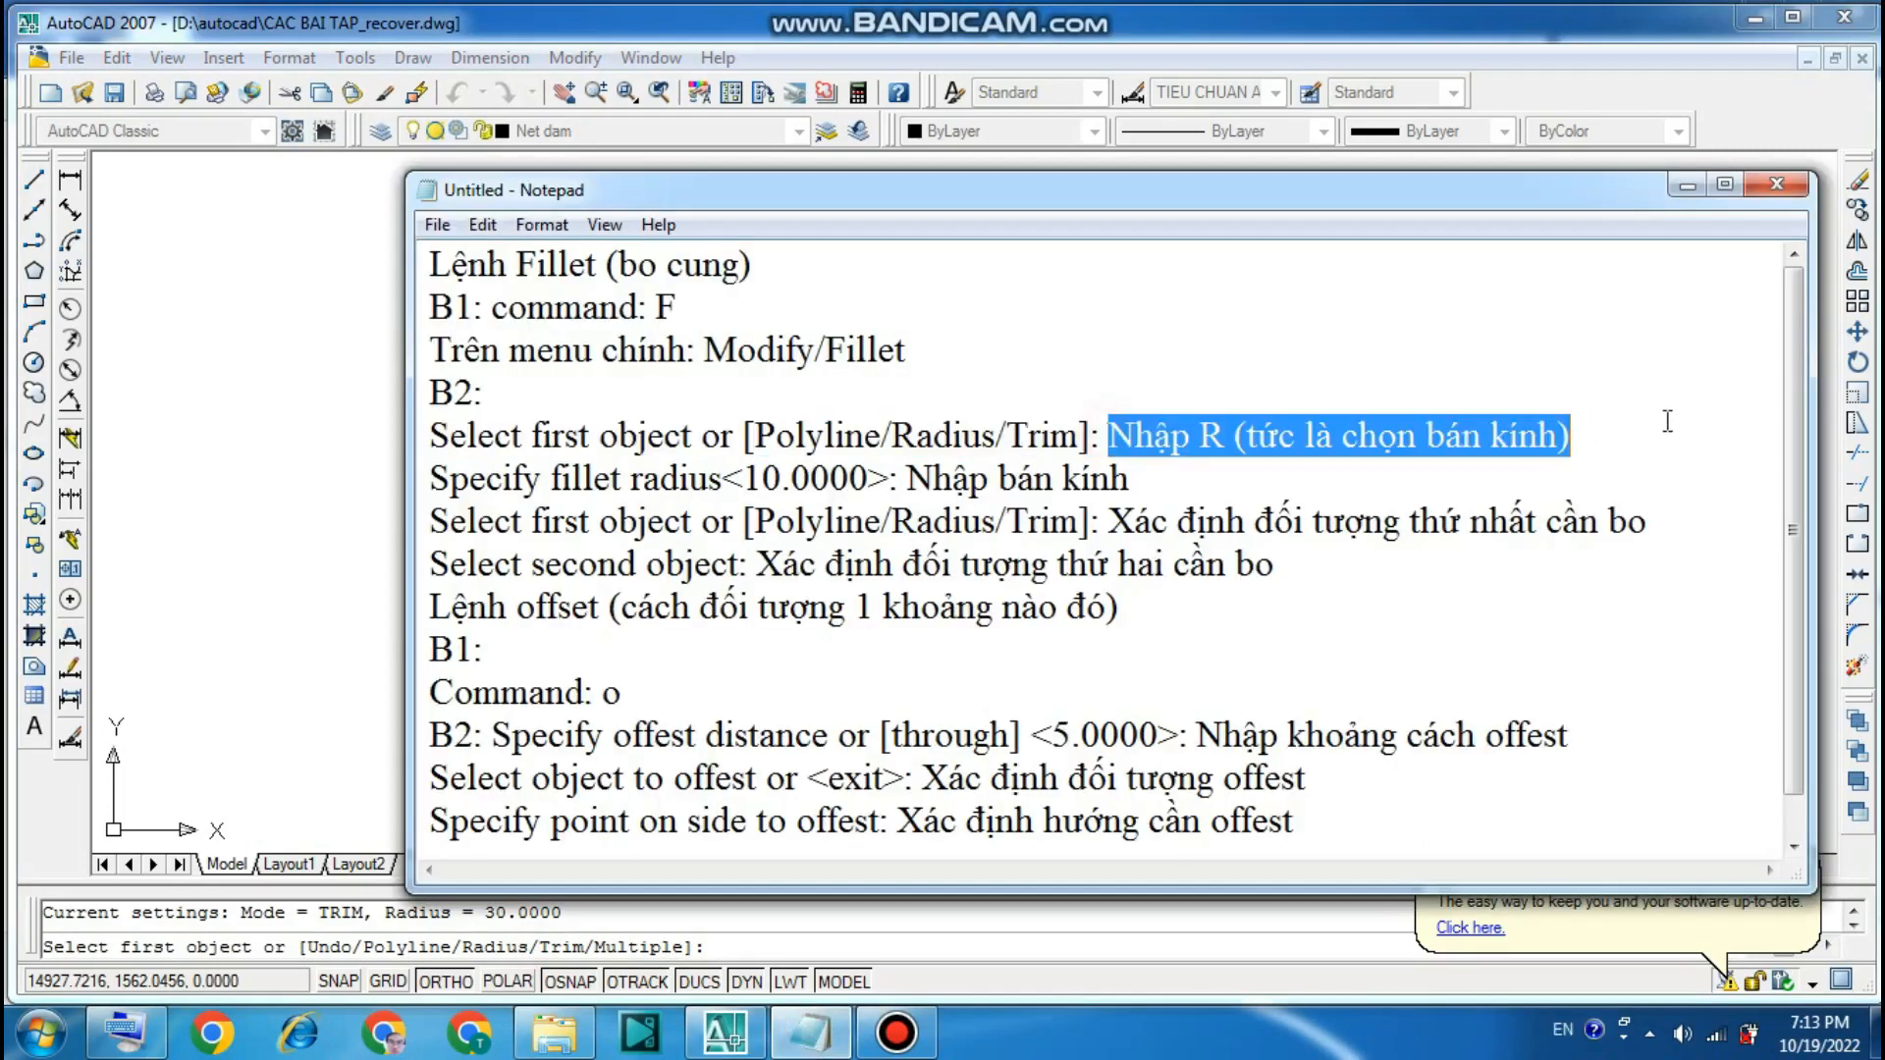
pyautogui.click(1688, 184)
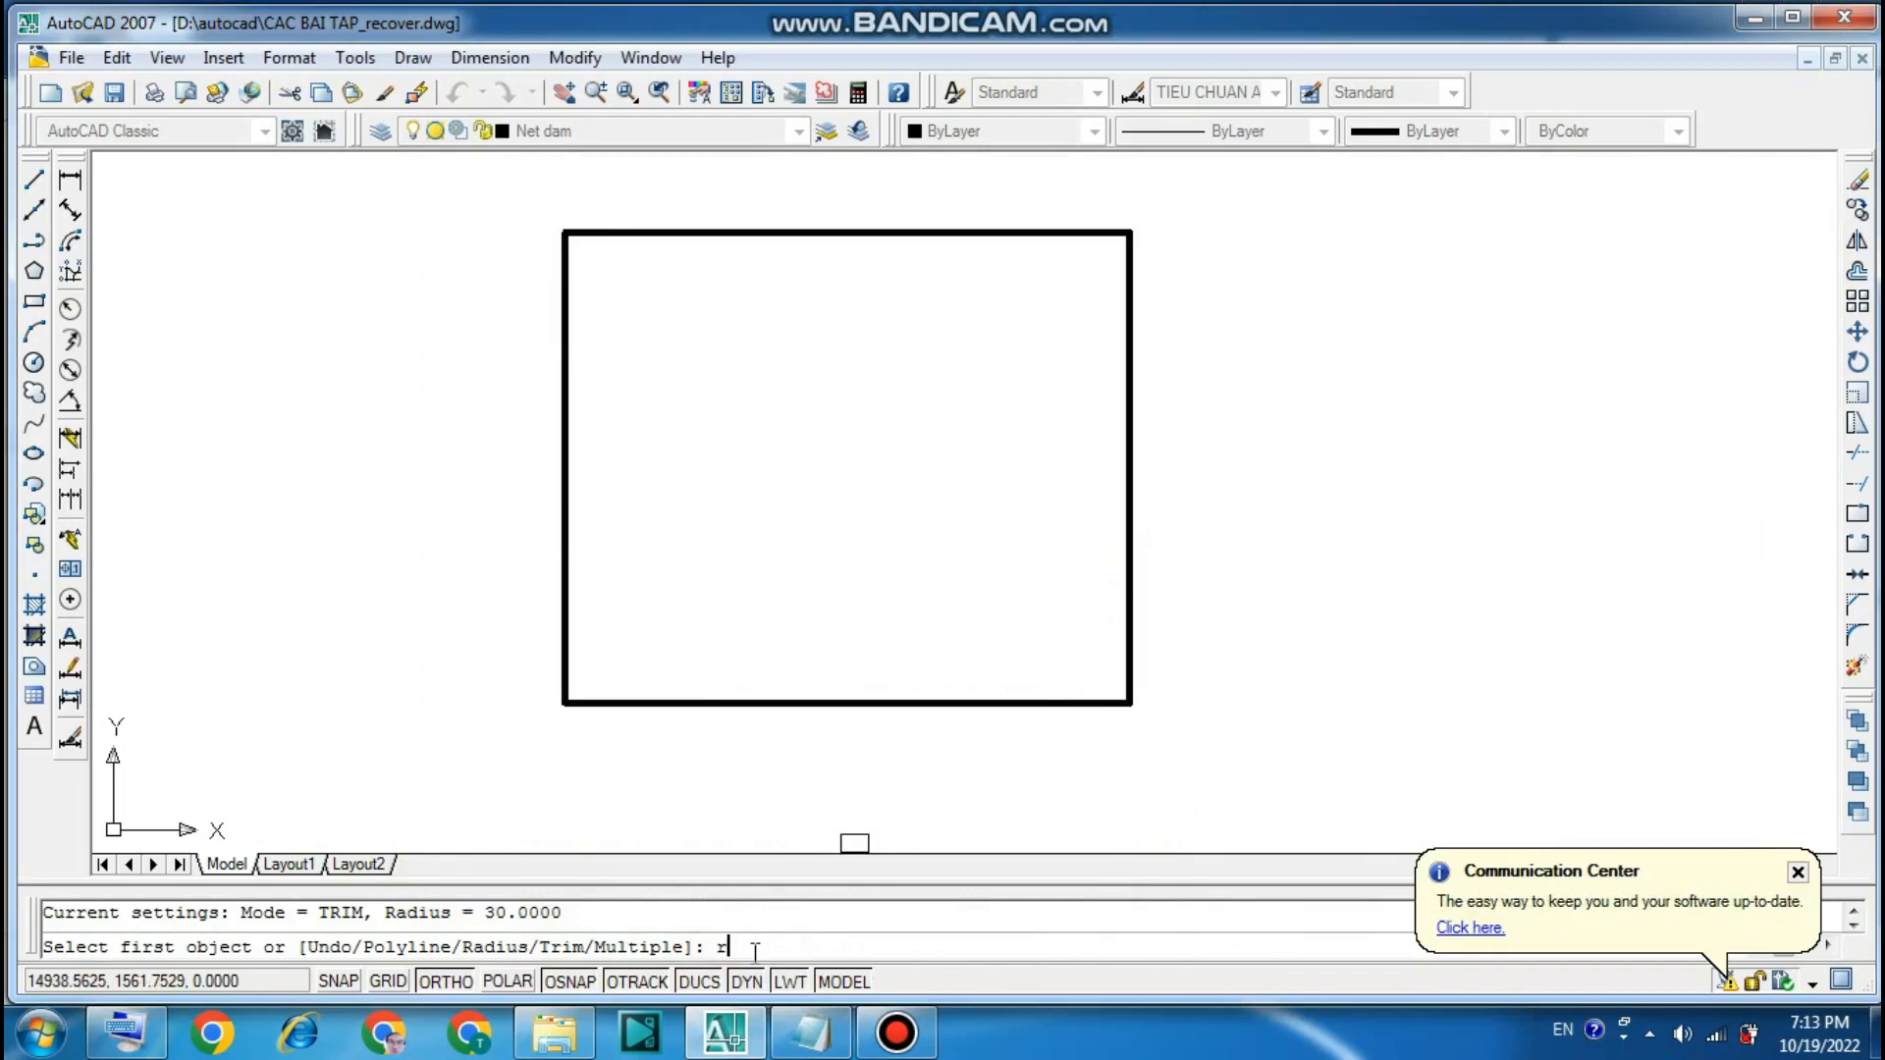
pyautogui.press('Return')
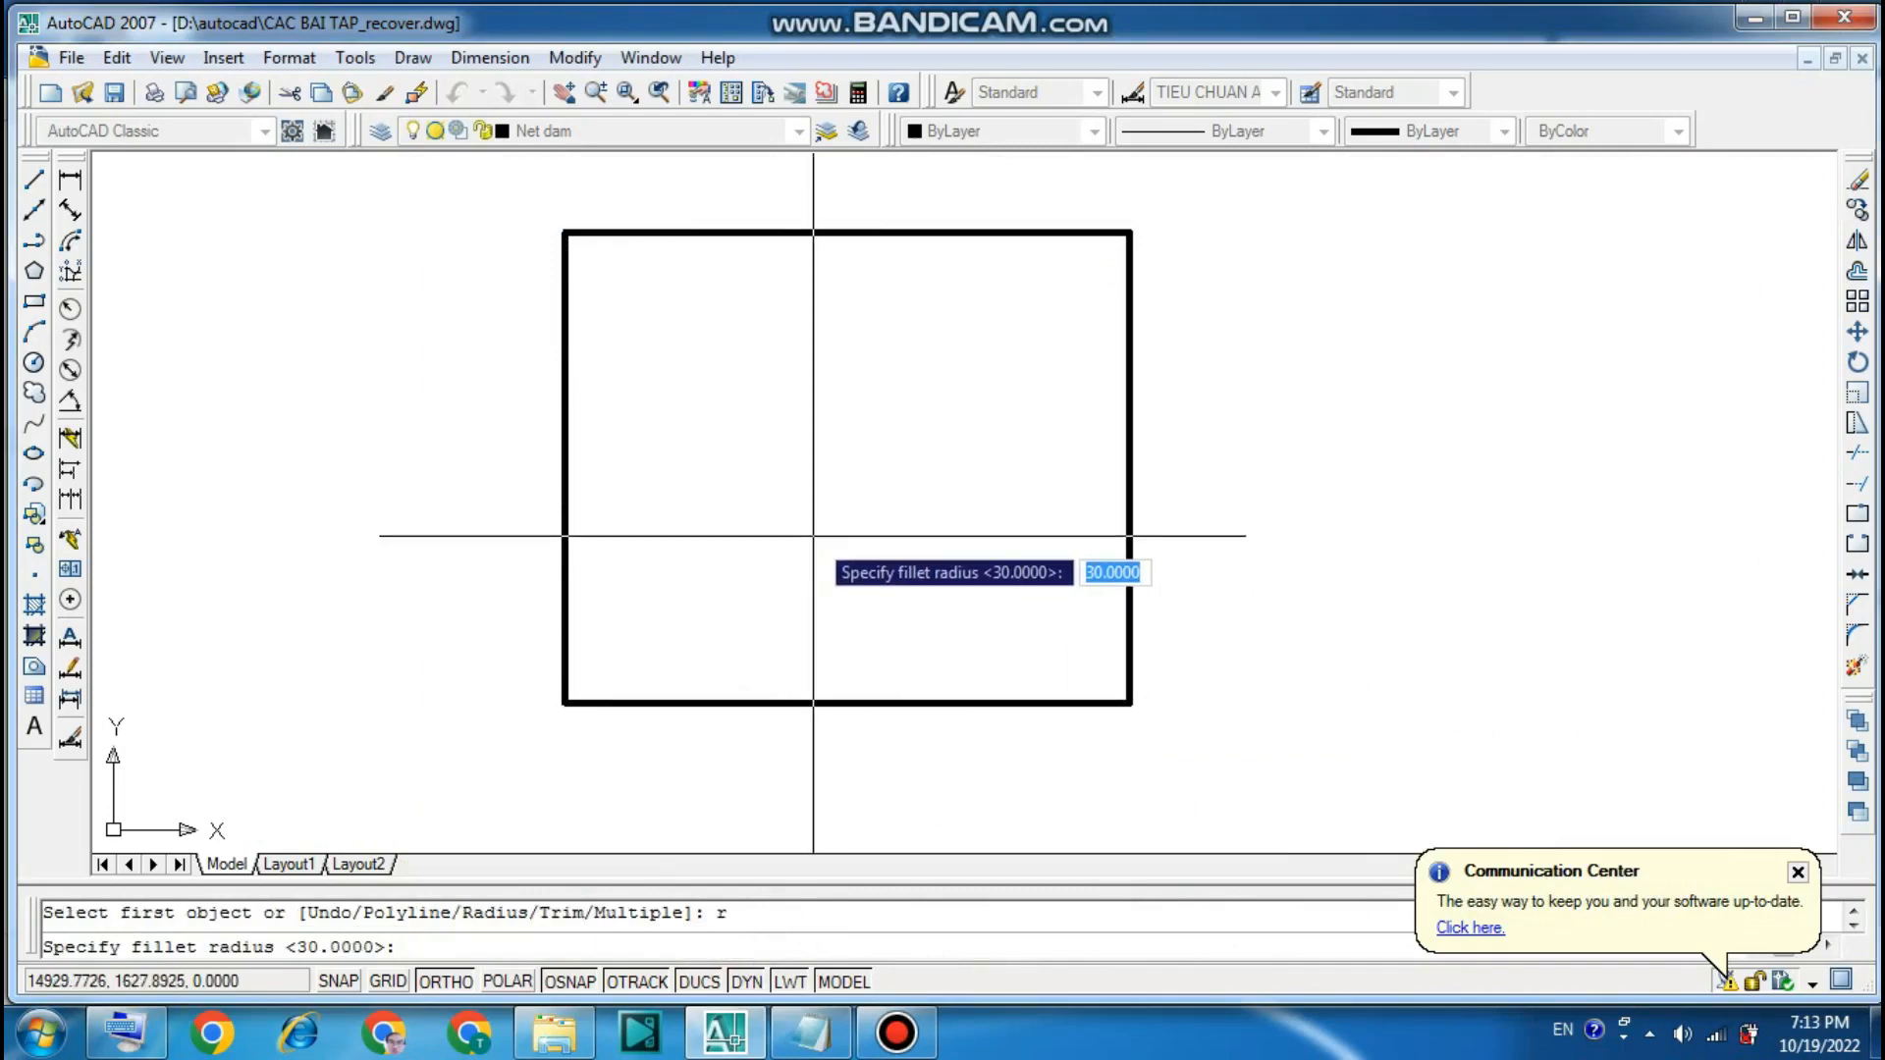
# - Read the radius instruction in the Notepad notes and set the fillet radius to 10 in AutoCAD
pyautogui.click(811, 1031)
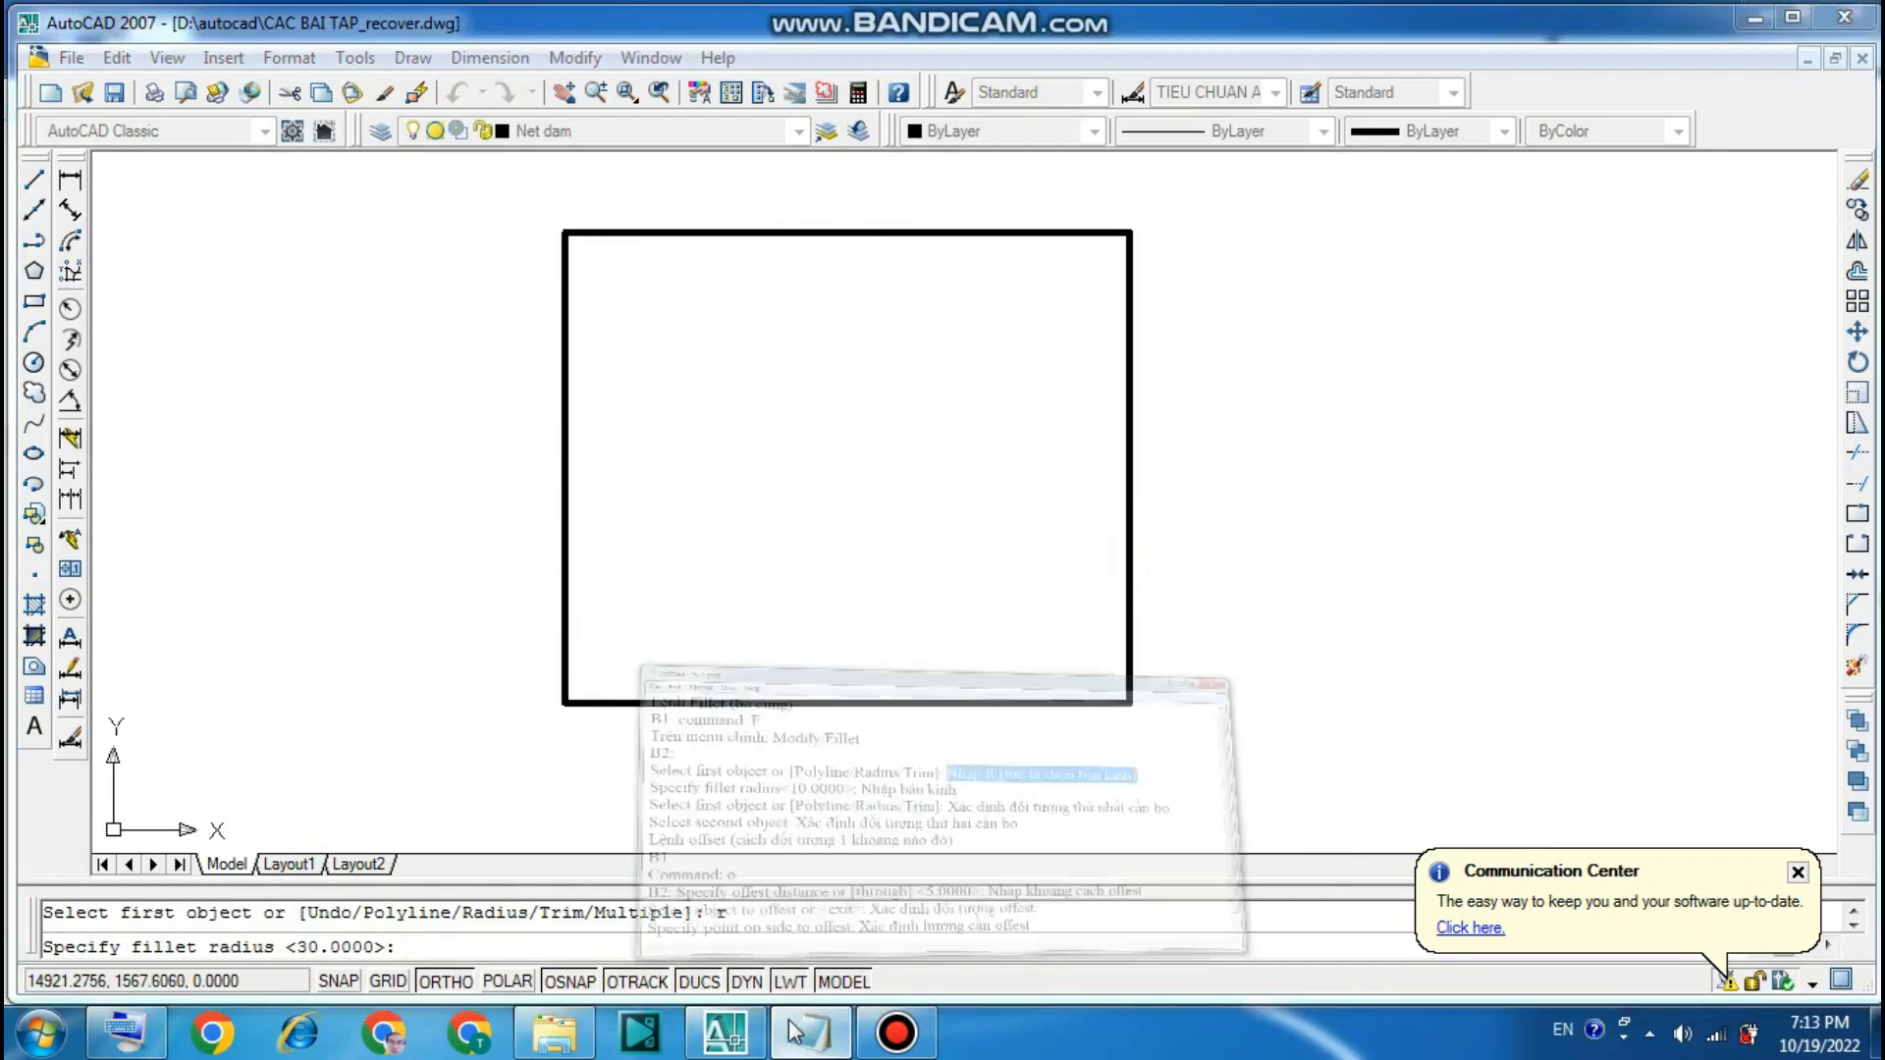
pyautogui.moveTo(432, 478); pyautogui.dragTo(727, 479)
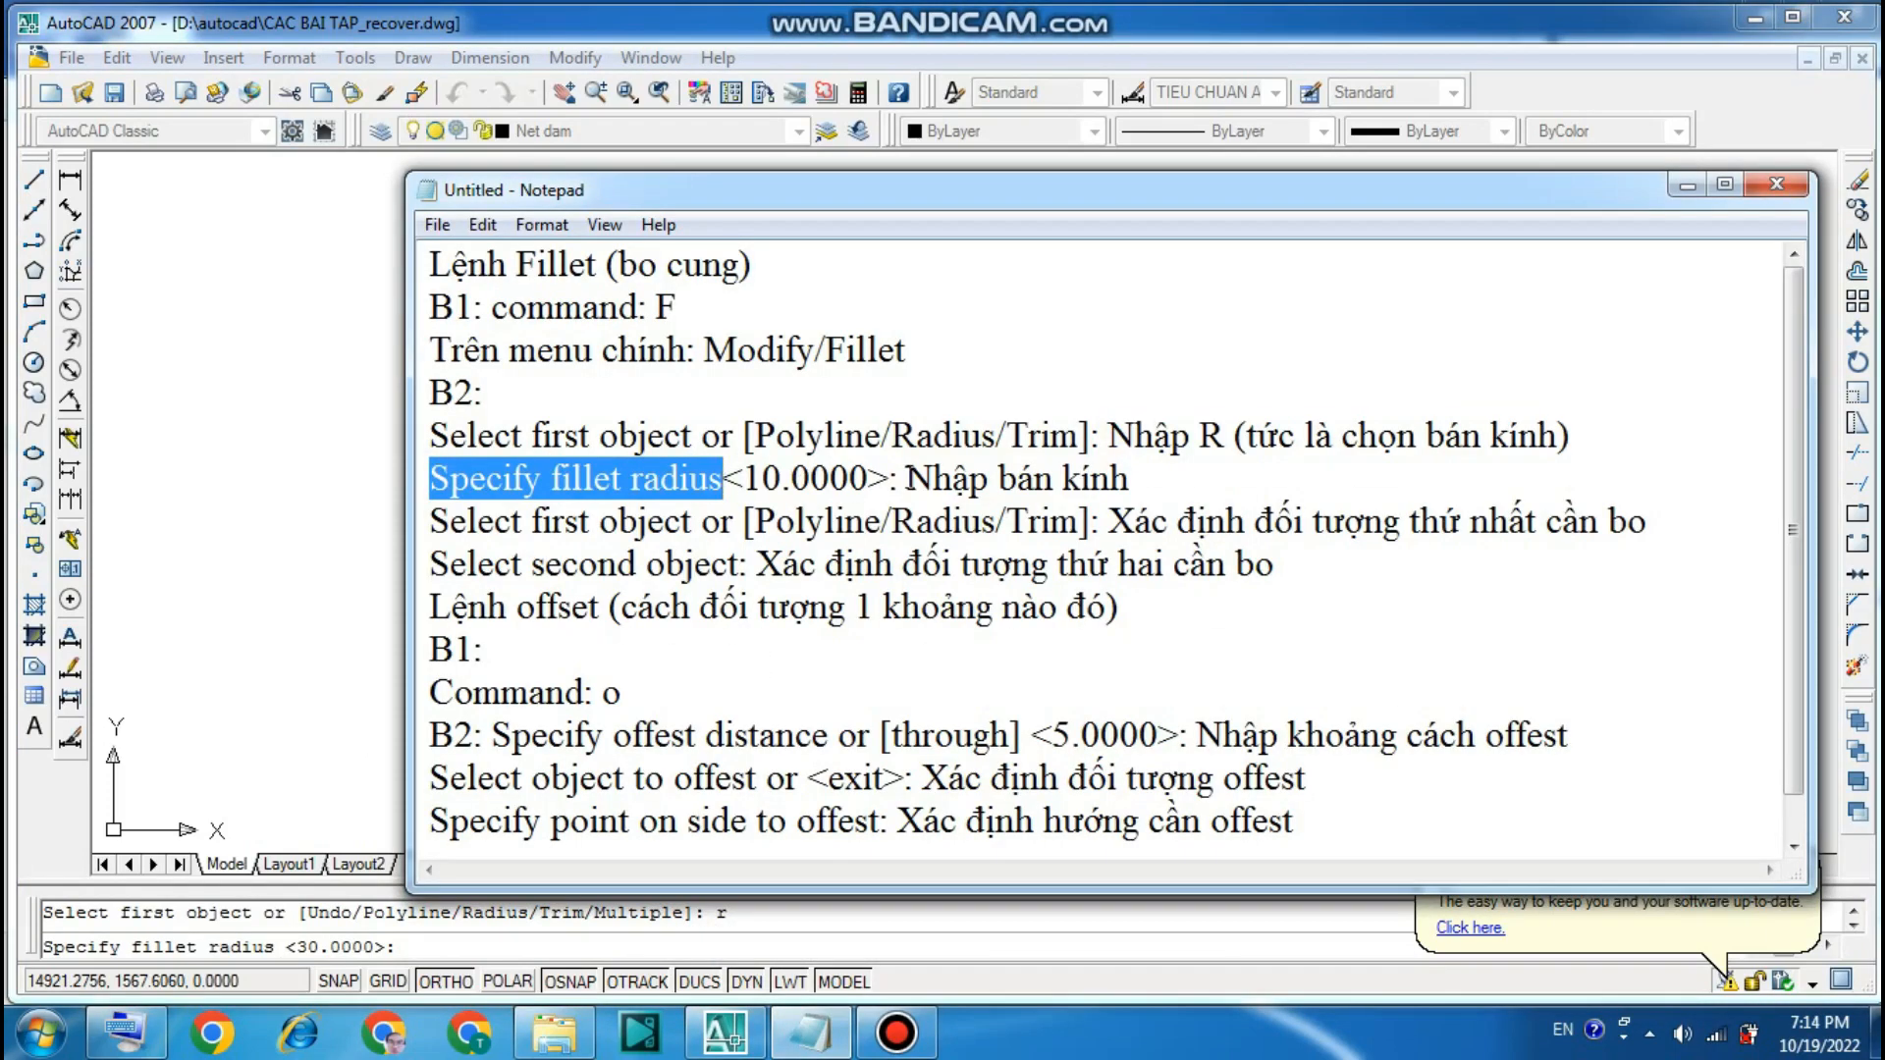
pyautogui.moveTo(908, 479); pyautogui.dragTo(1134, 482)
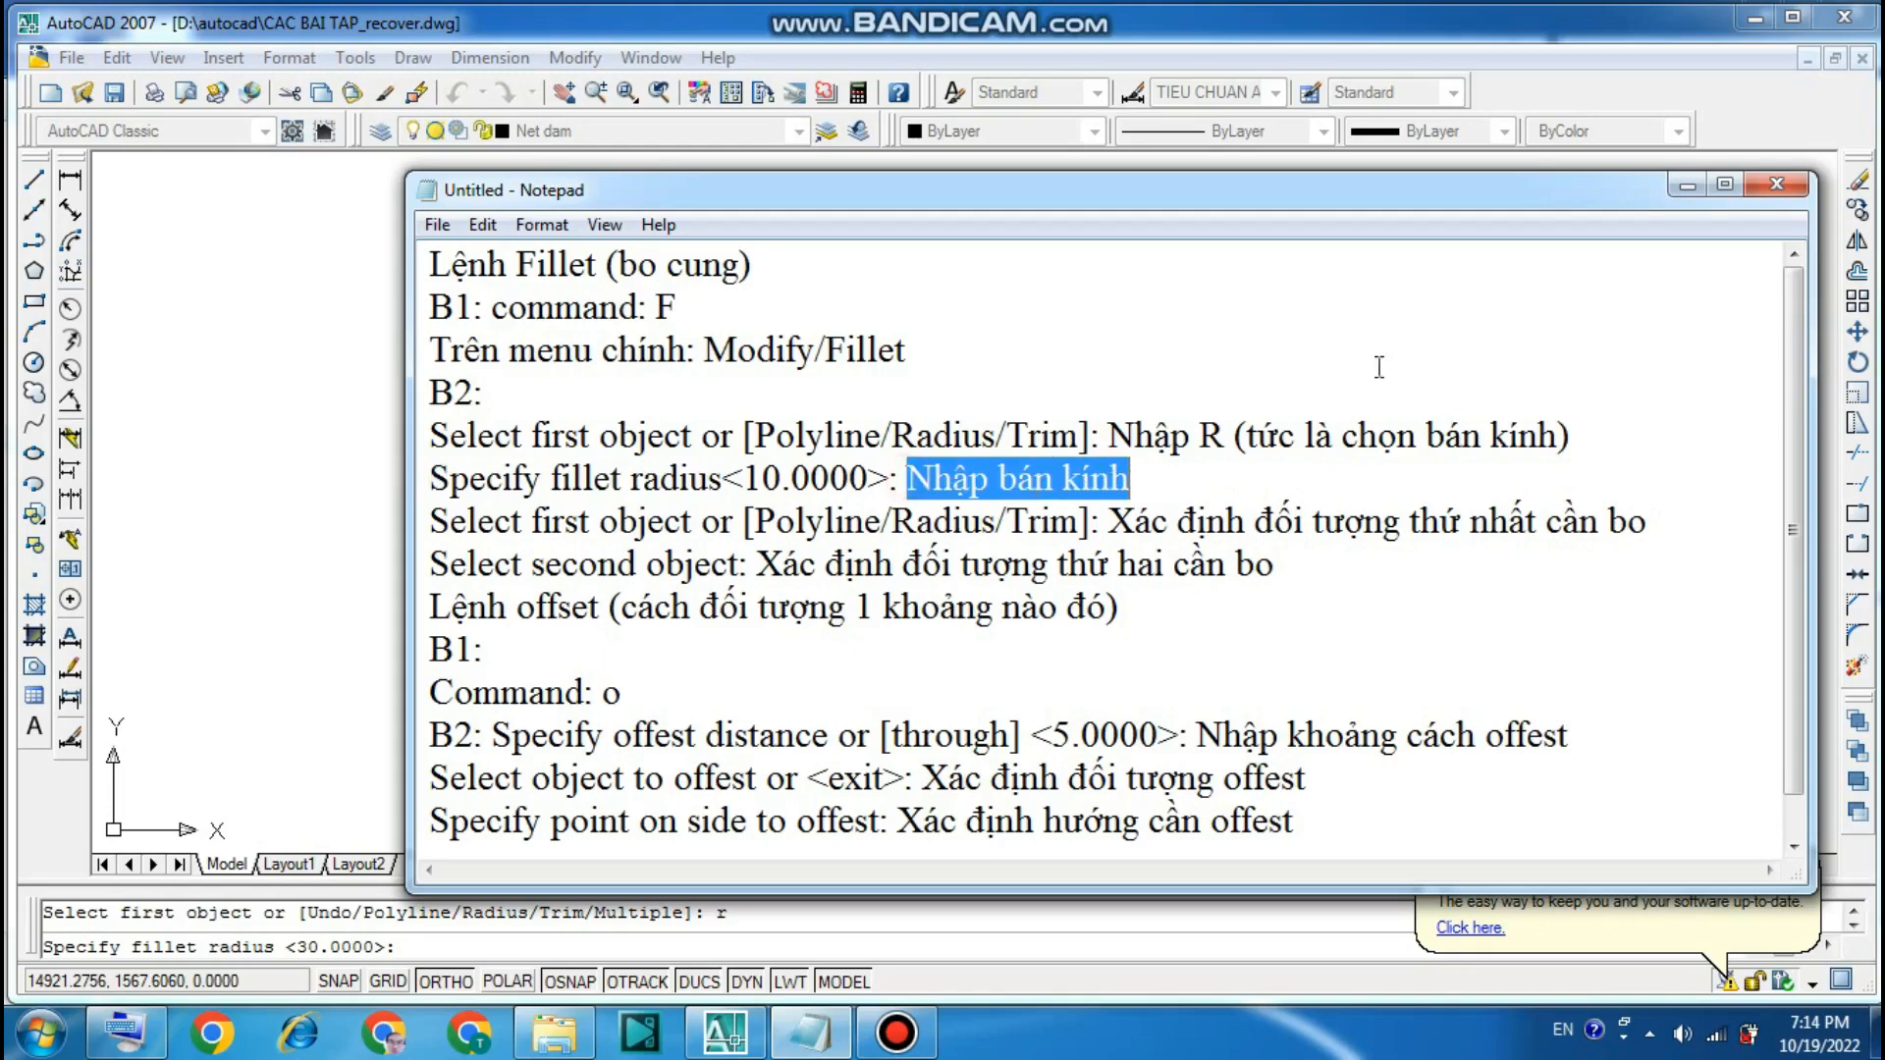
pyautogui.click(1688, 186)
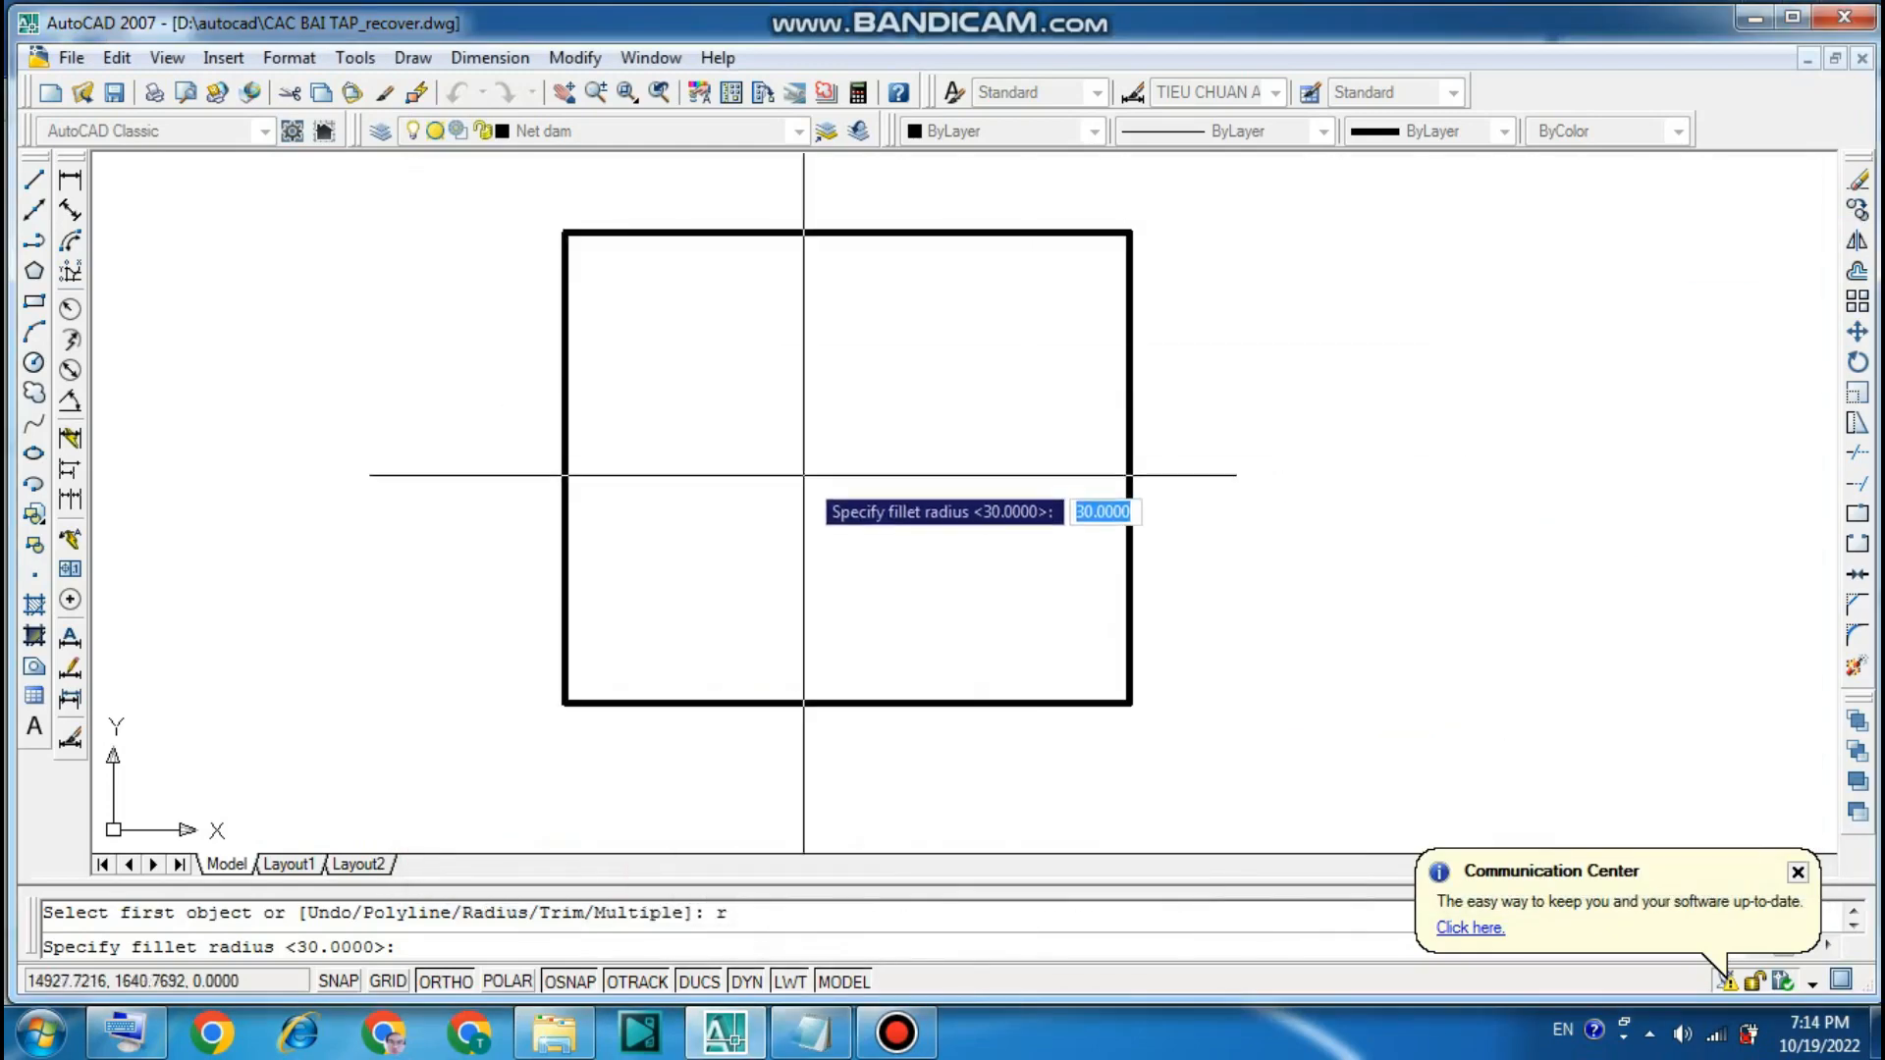
pyautogui.write('10')
pyautogui.press('Return')
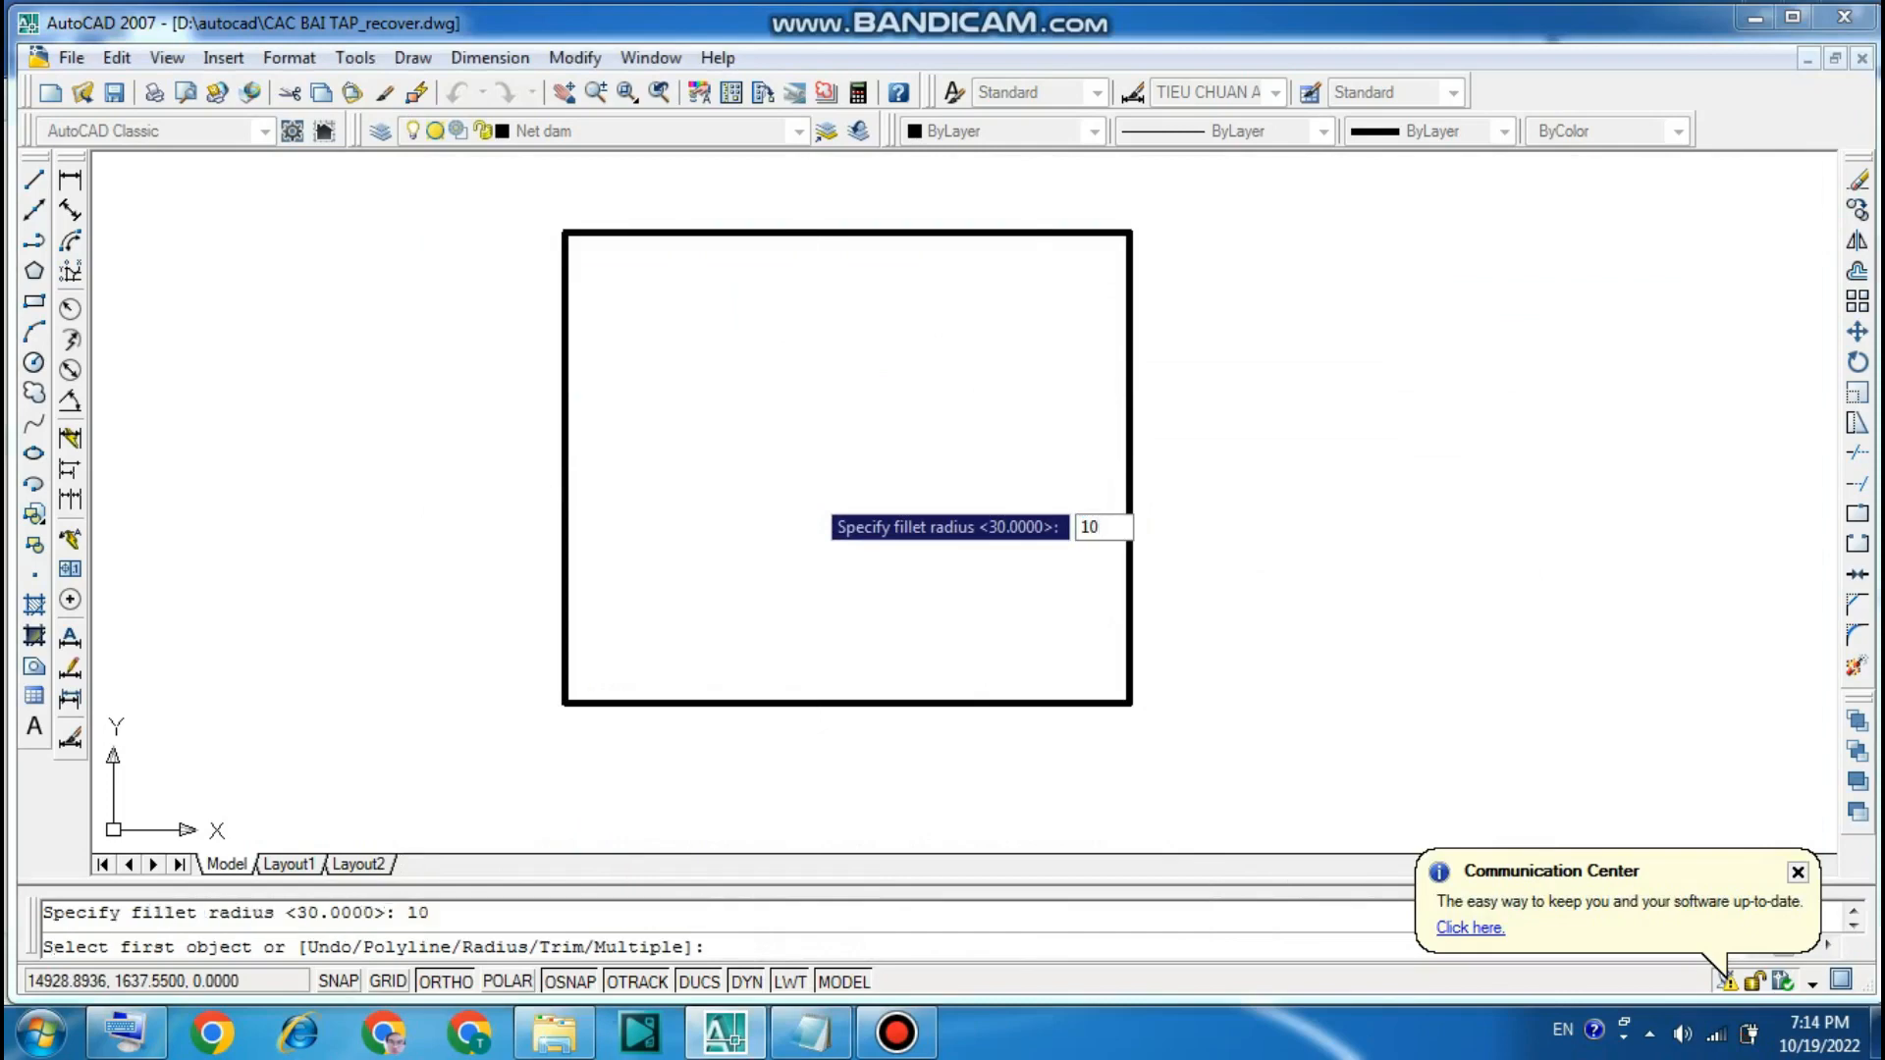
# - Read the first-object instruction in the Notepad notes and select the rectangle's top edge as the first fillet object in AutoCAD
pyautogui.click(811, 1033)
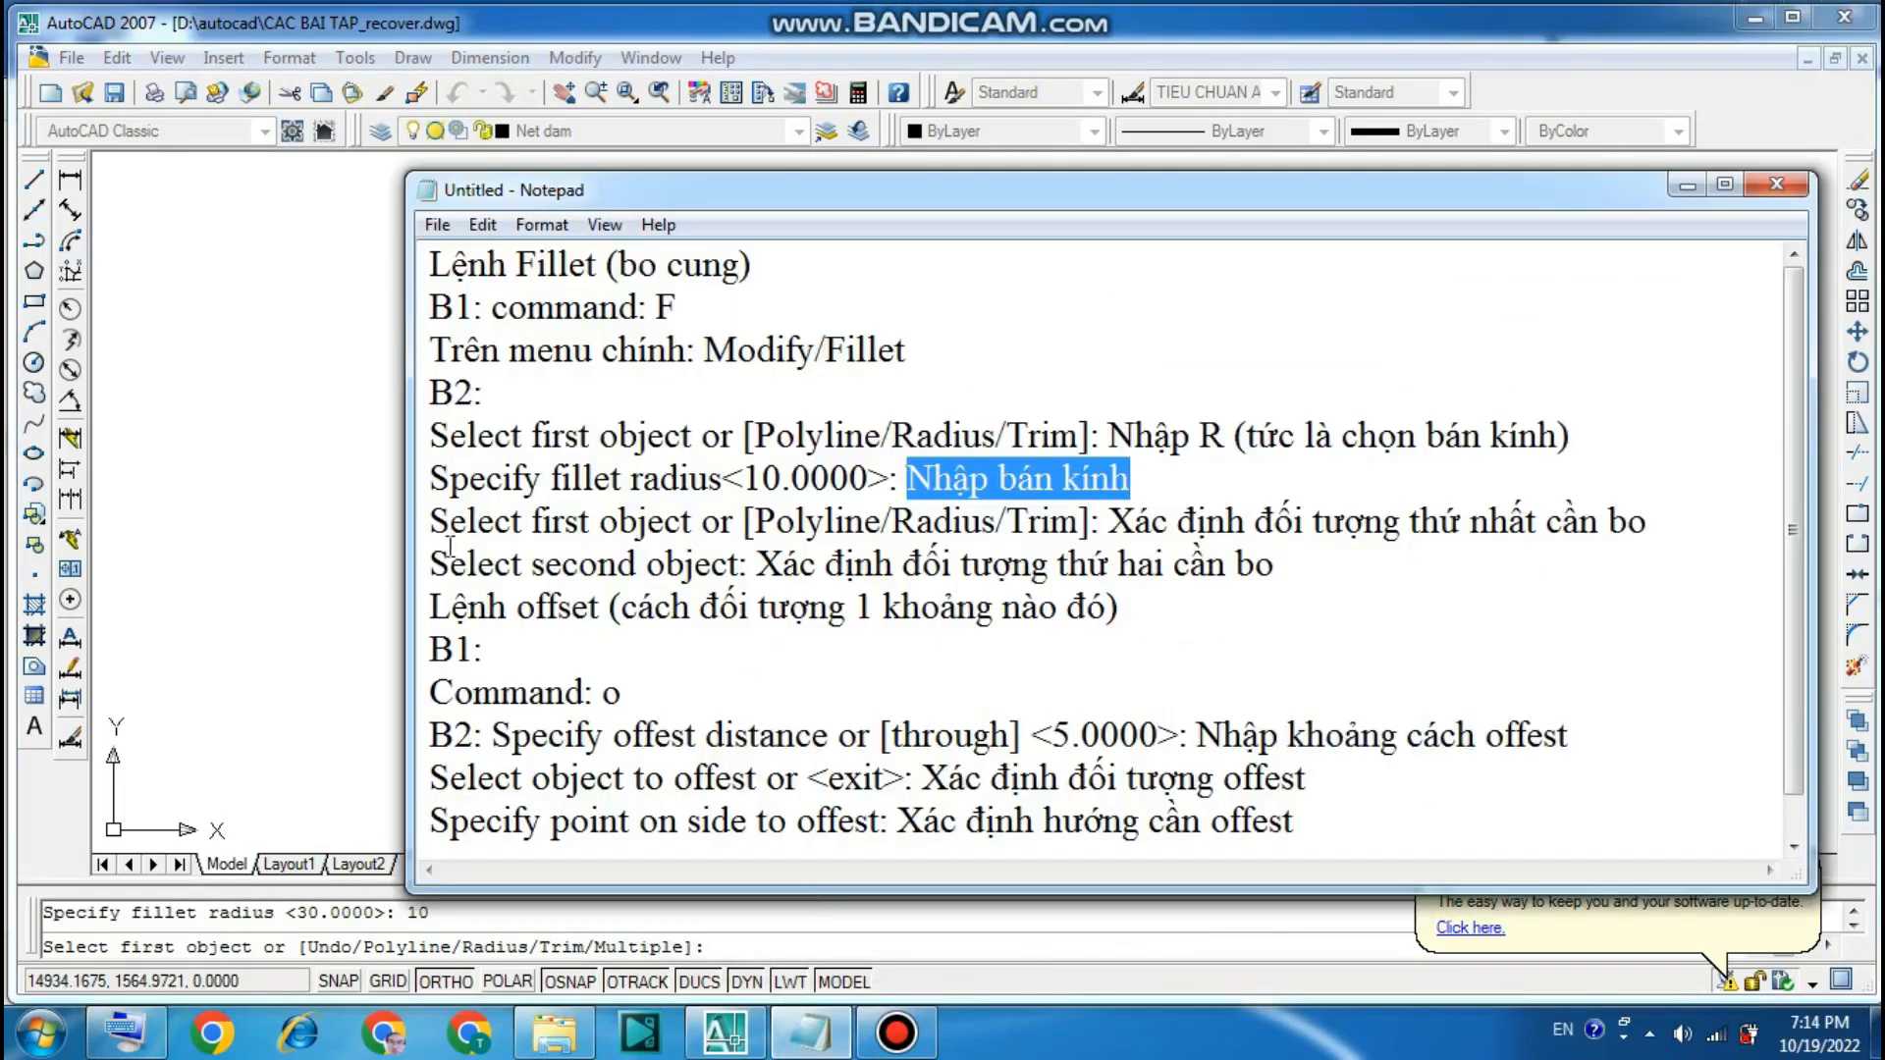
pyautogui.moveTo(435, 530); pyautogui.dragTo(1674, 525)
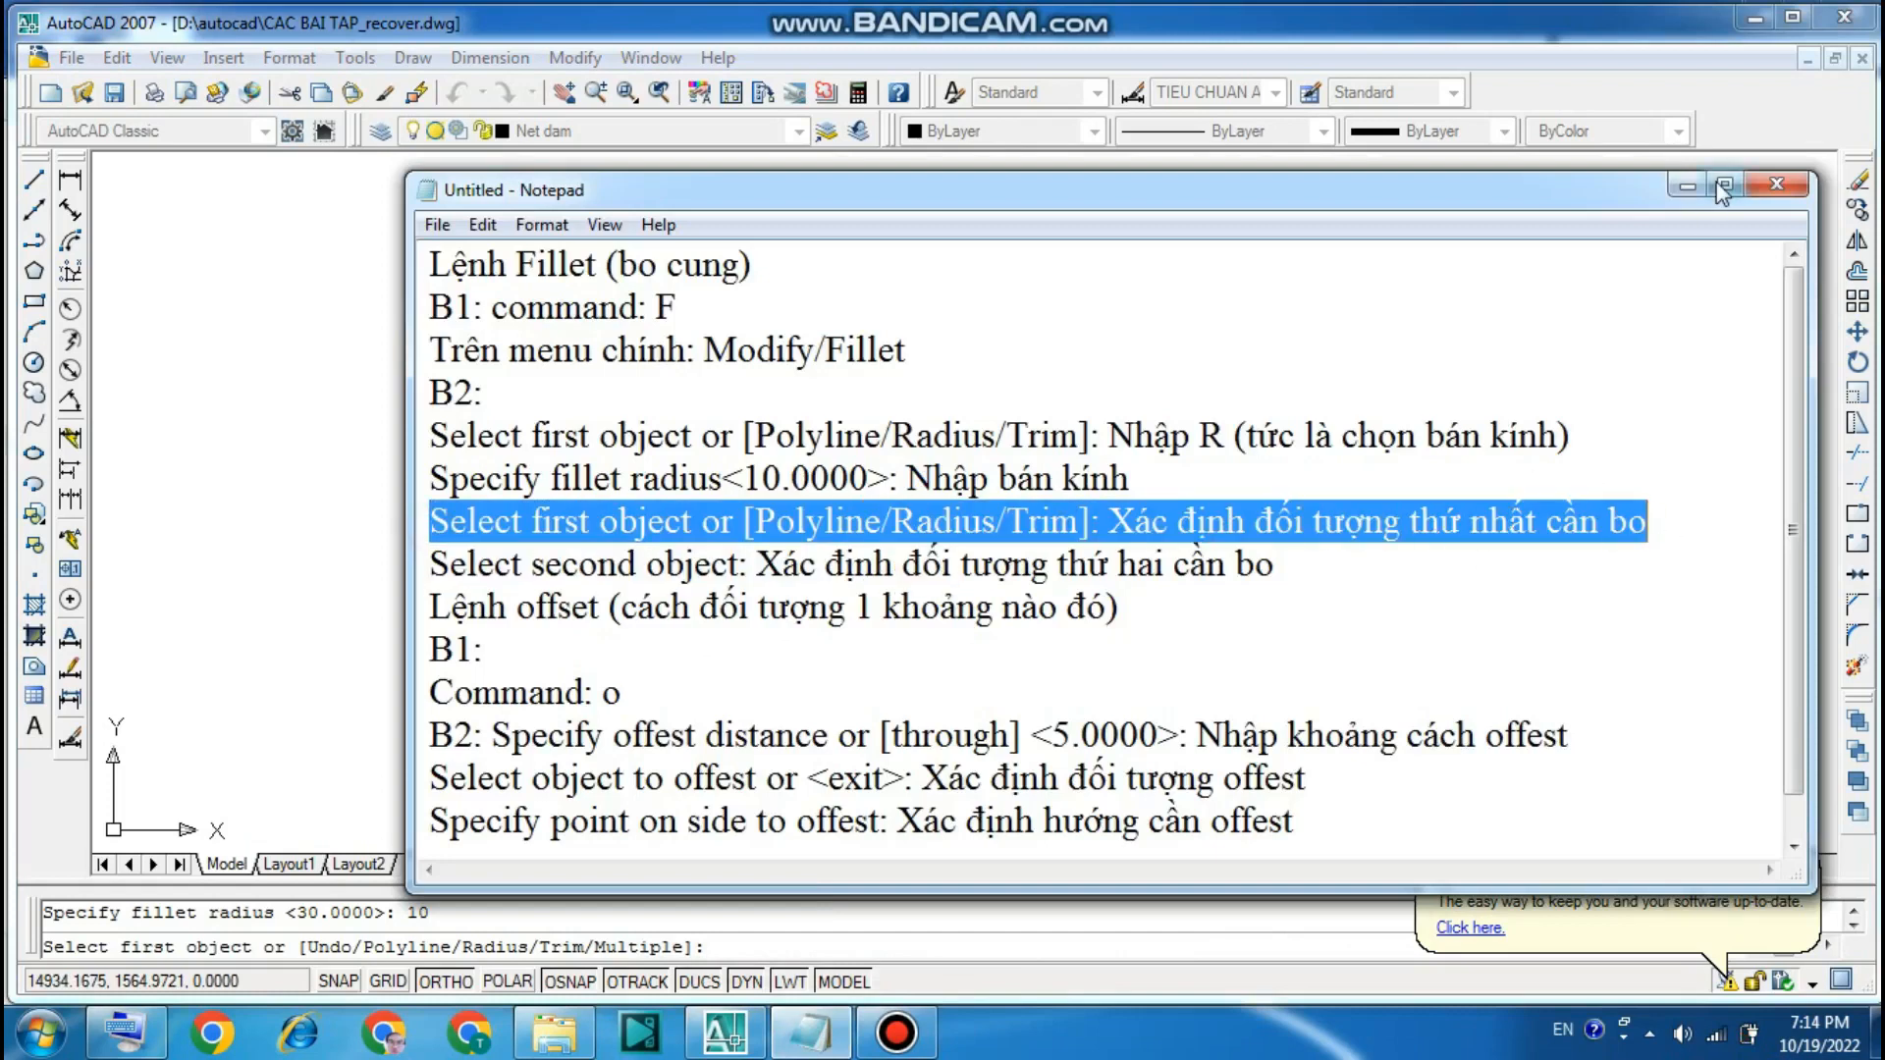
pyautogui.click(1685, 184)
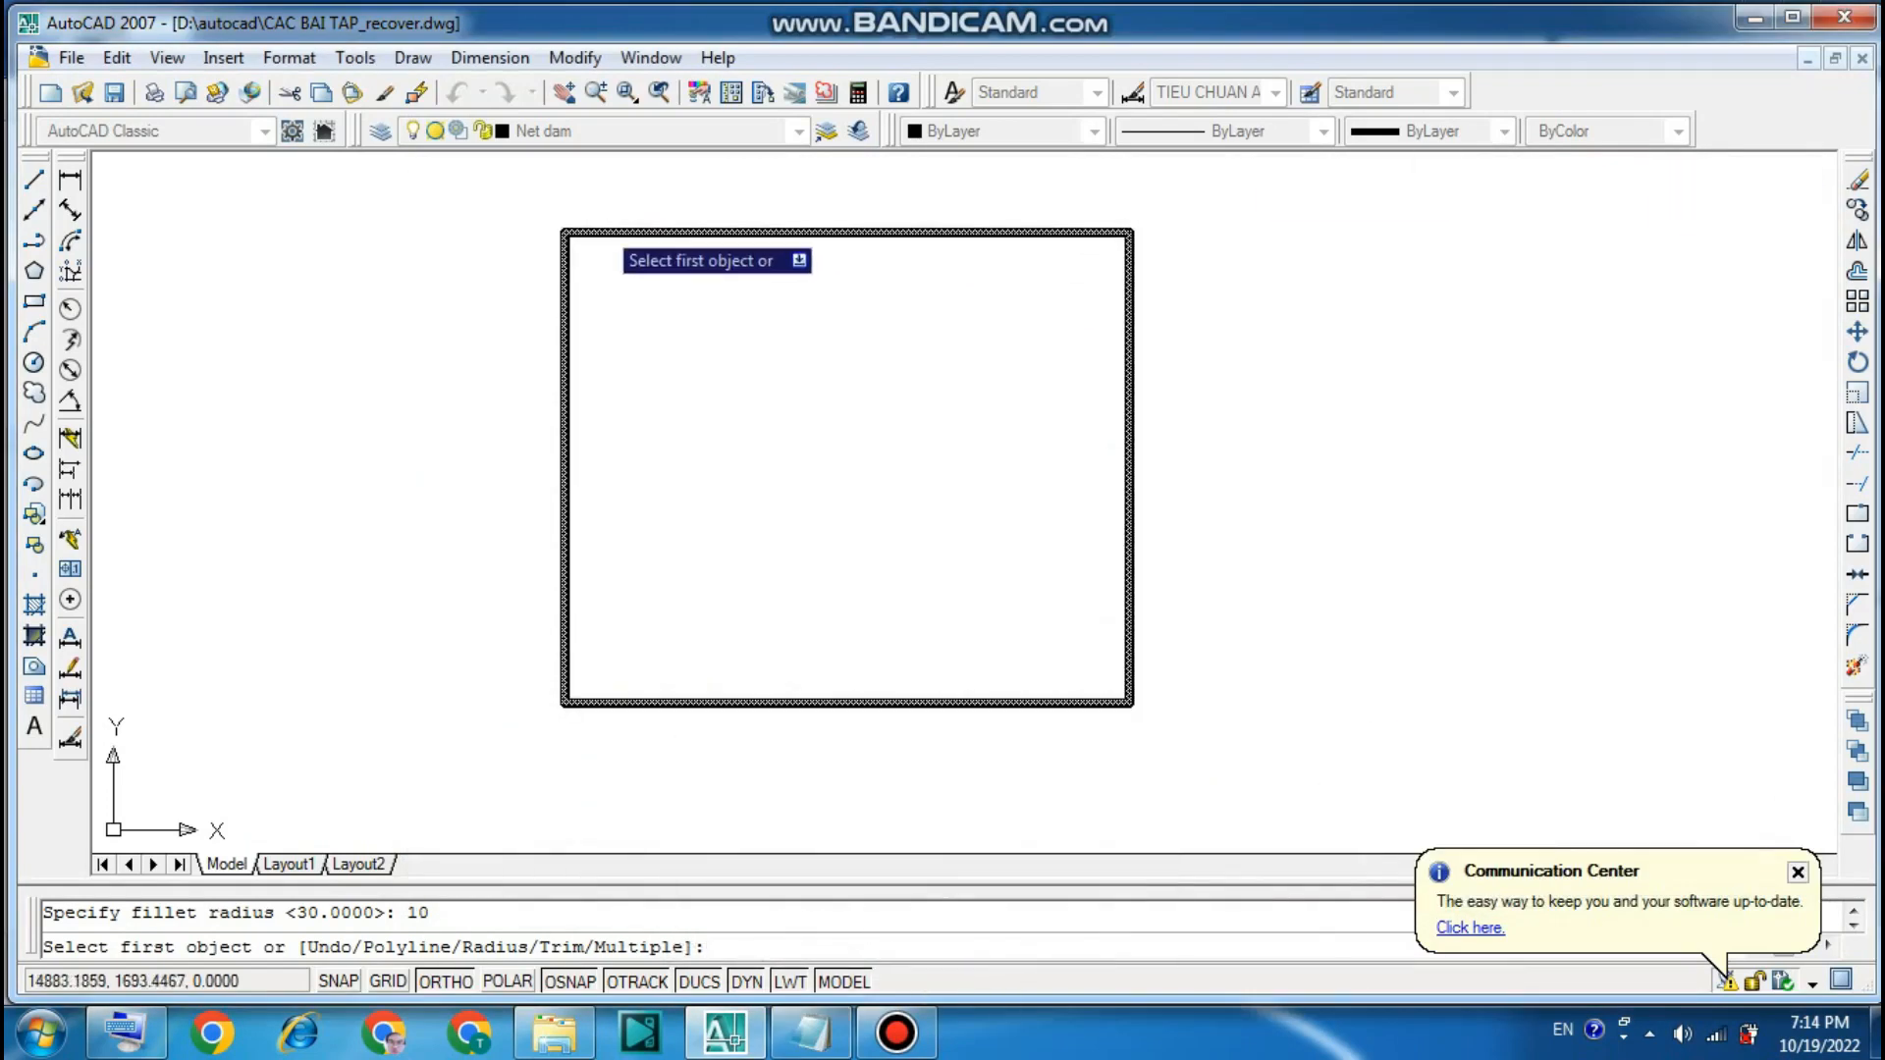
pyautogui.click(610, 233)
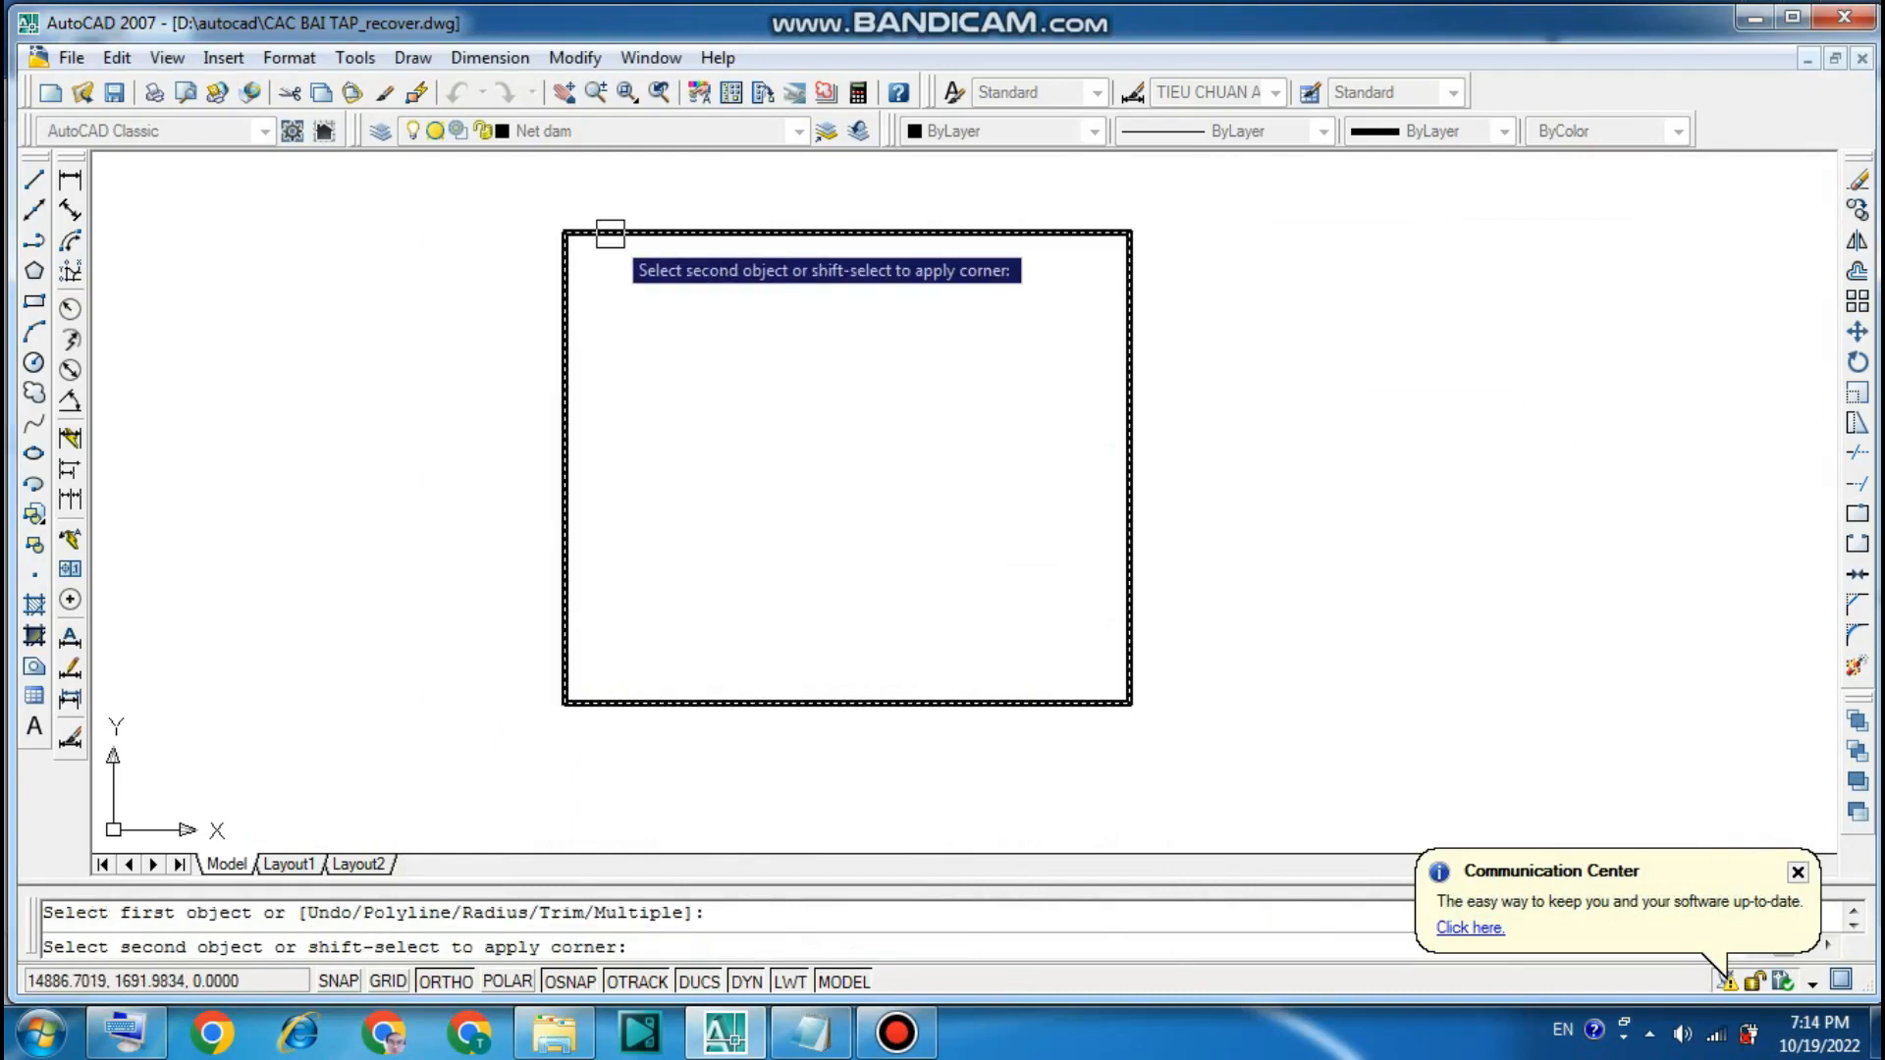
# - Read the second-object instruction in the Notepad notes and select the rectangle's left edge in AutoCAD to fillet the upper-left corner
pyautogui.click(823, 1031)
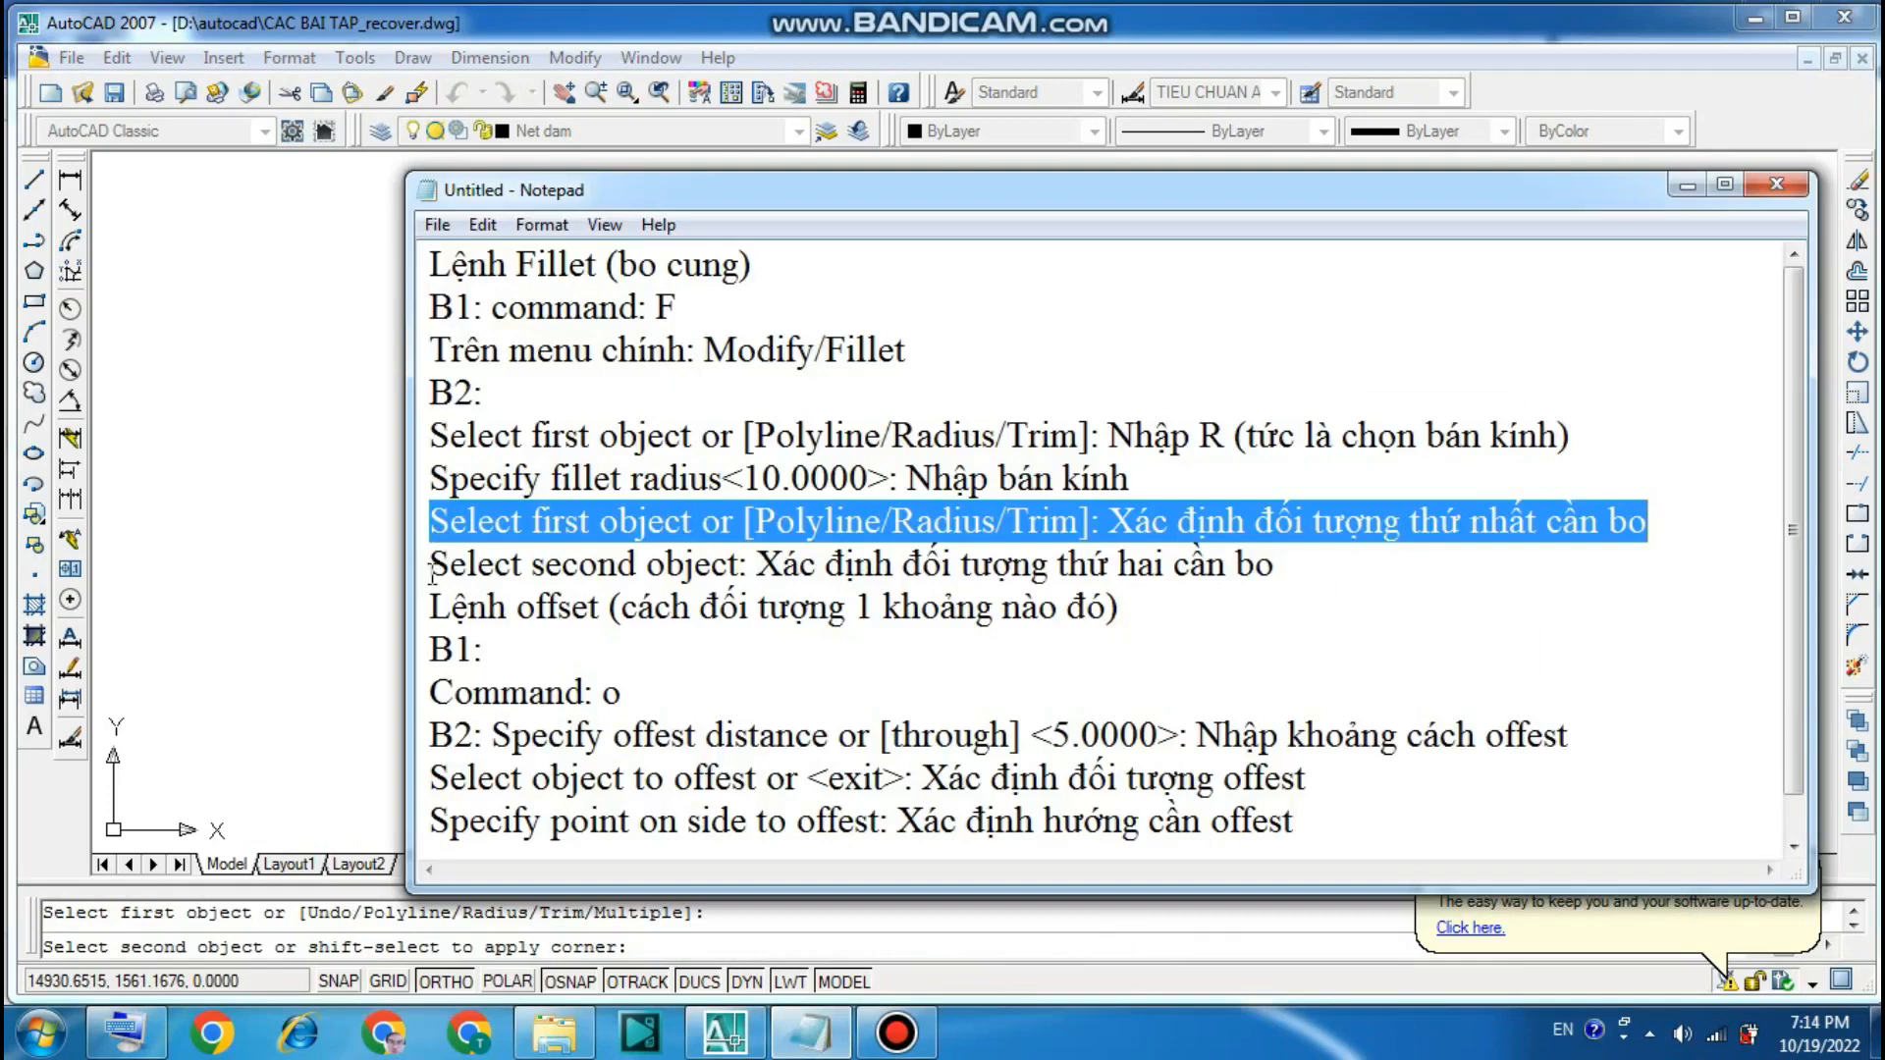
pyautogui.moveTo(433, 569); pyautogui.dragTo(1305, 567)
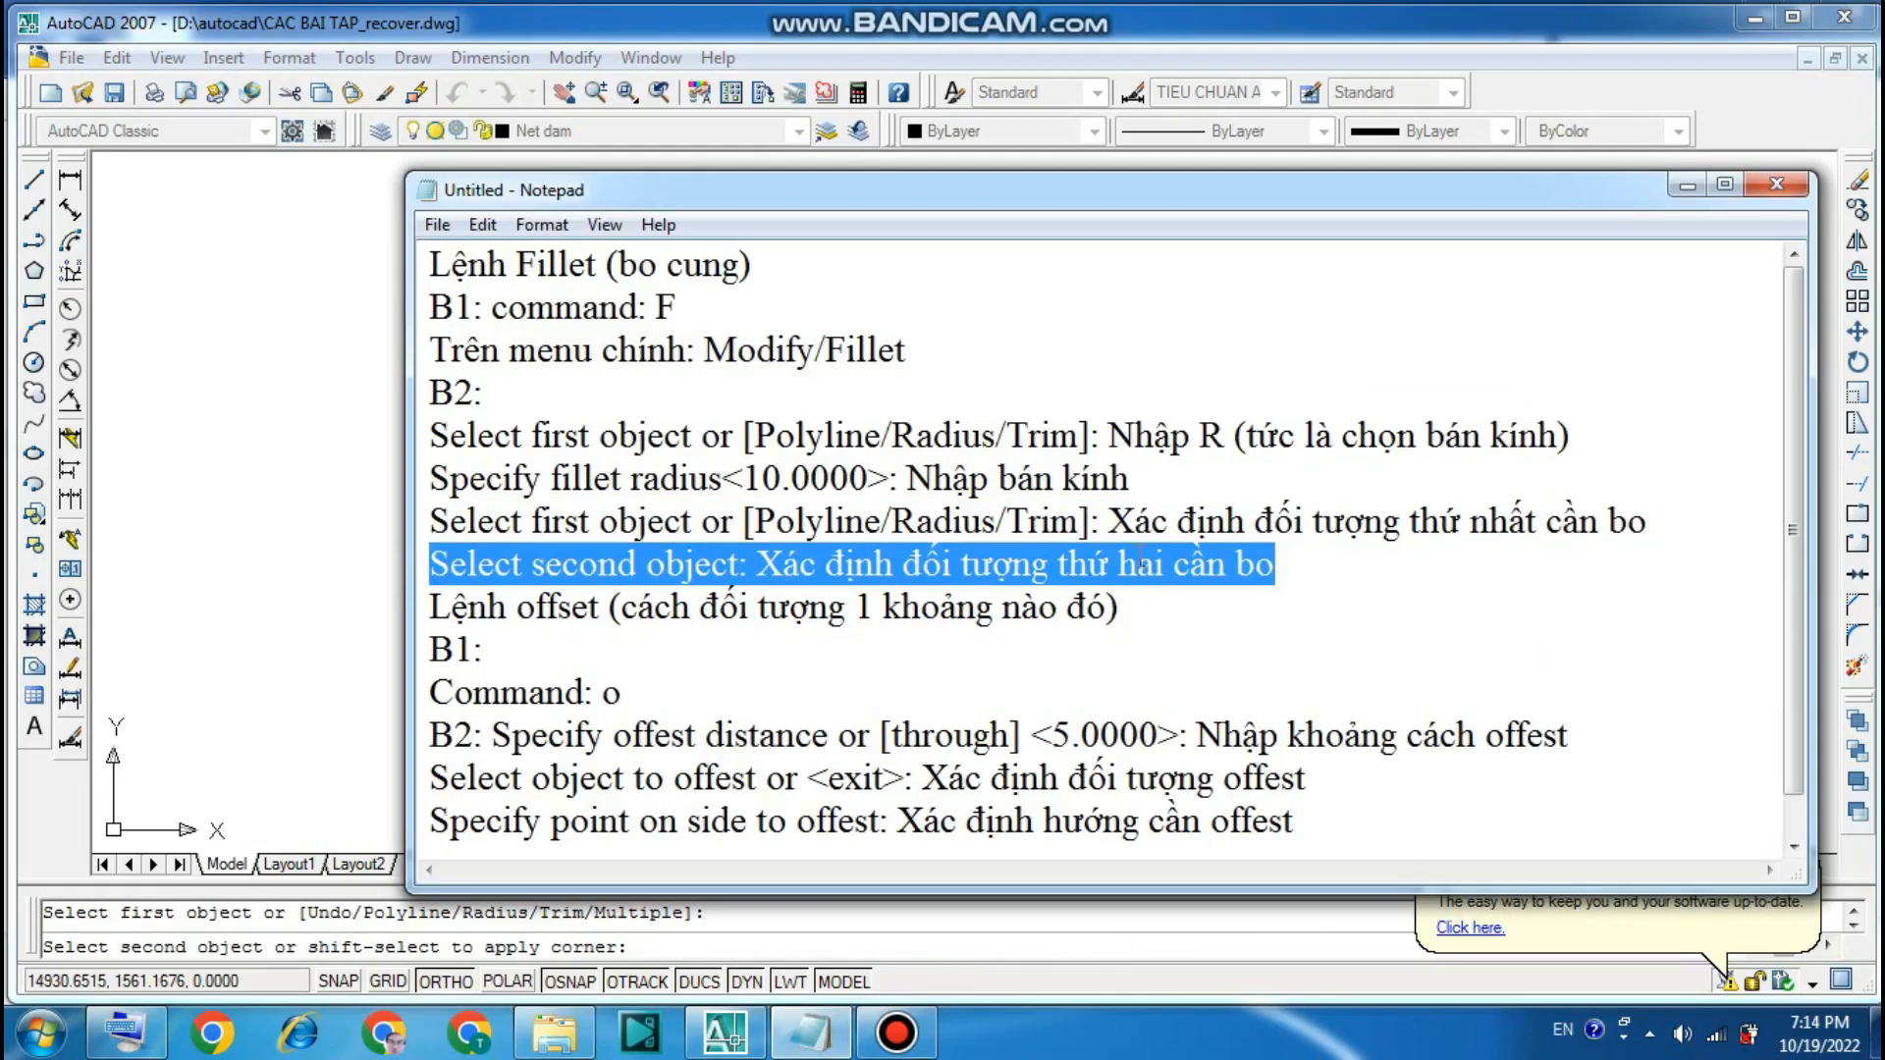
pyautogui.click(1688, 186)
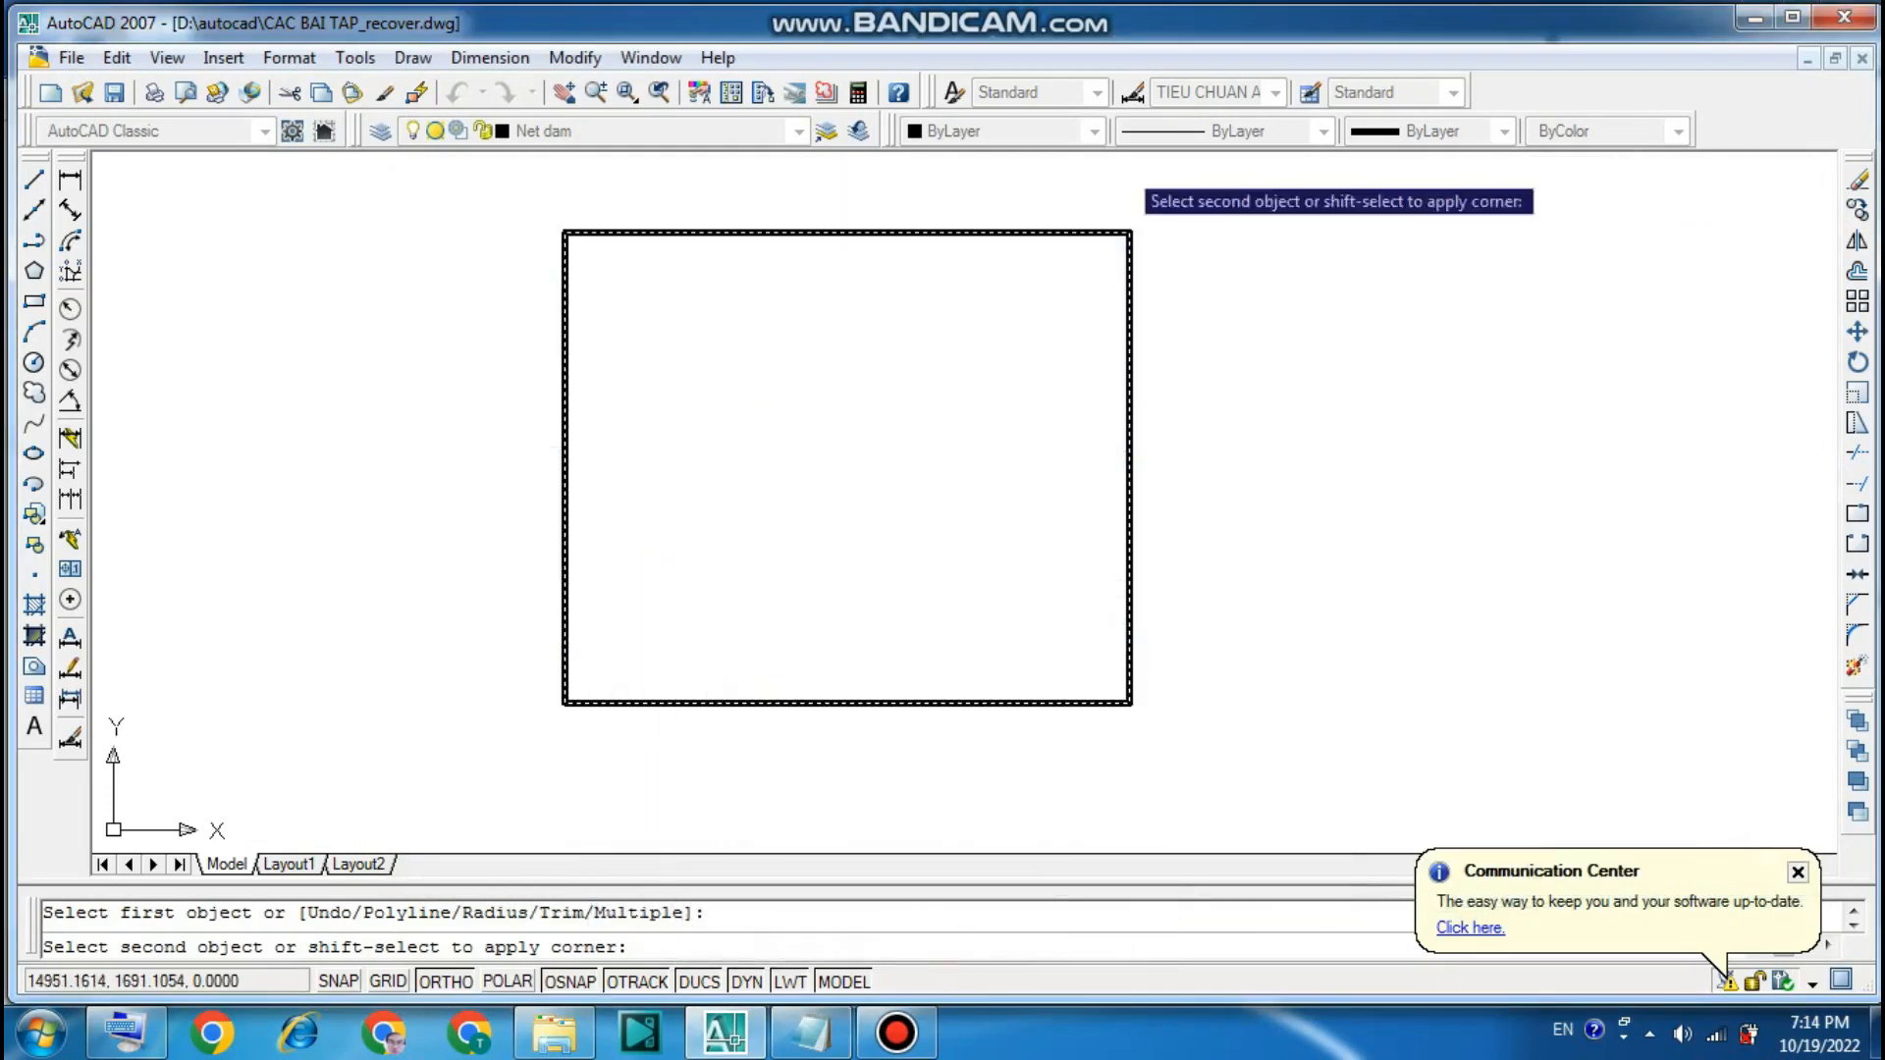
pyautogui.click(564, 302)
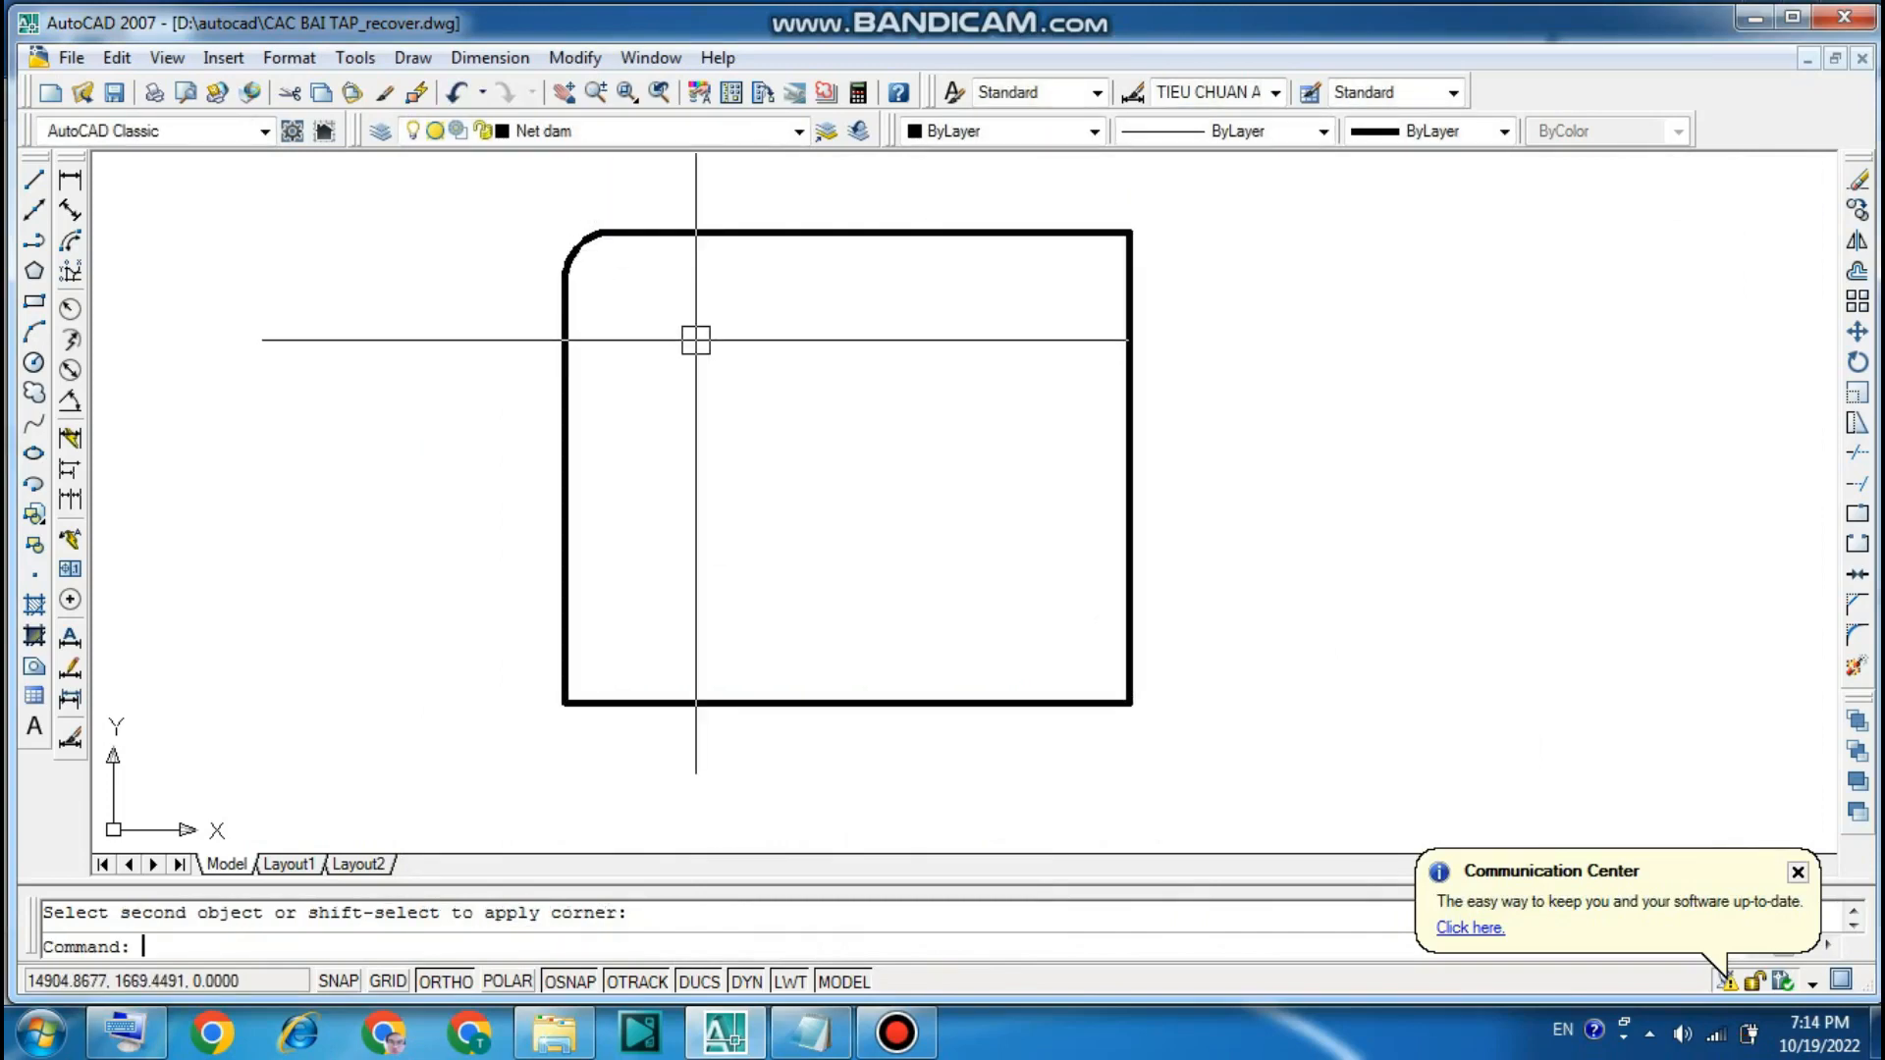
# - Check the upper-left fillet's radius with a radius dimension preview and cancel it without placing the dimension
pyautogui.click(74, 310)
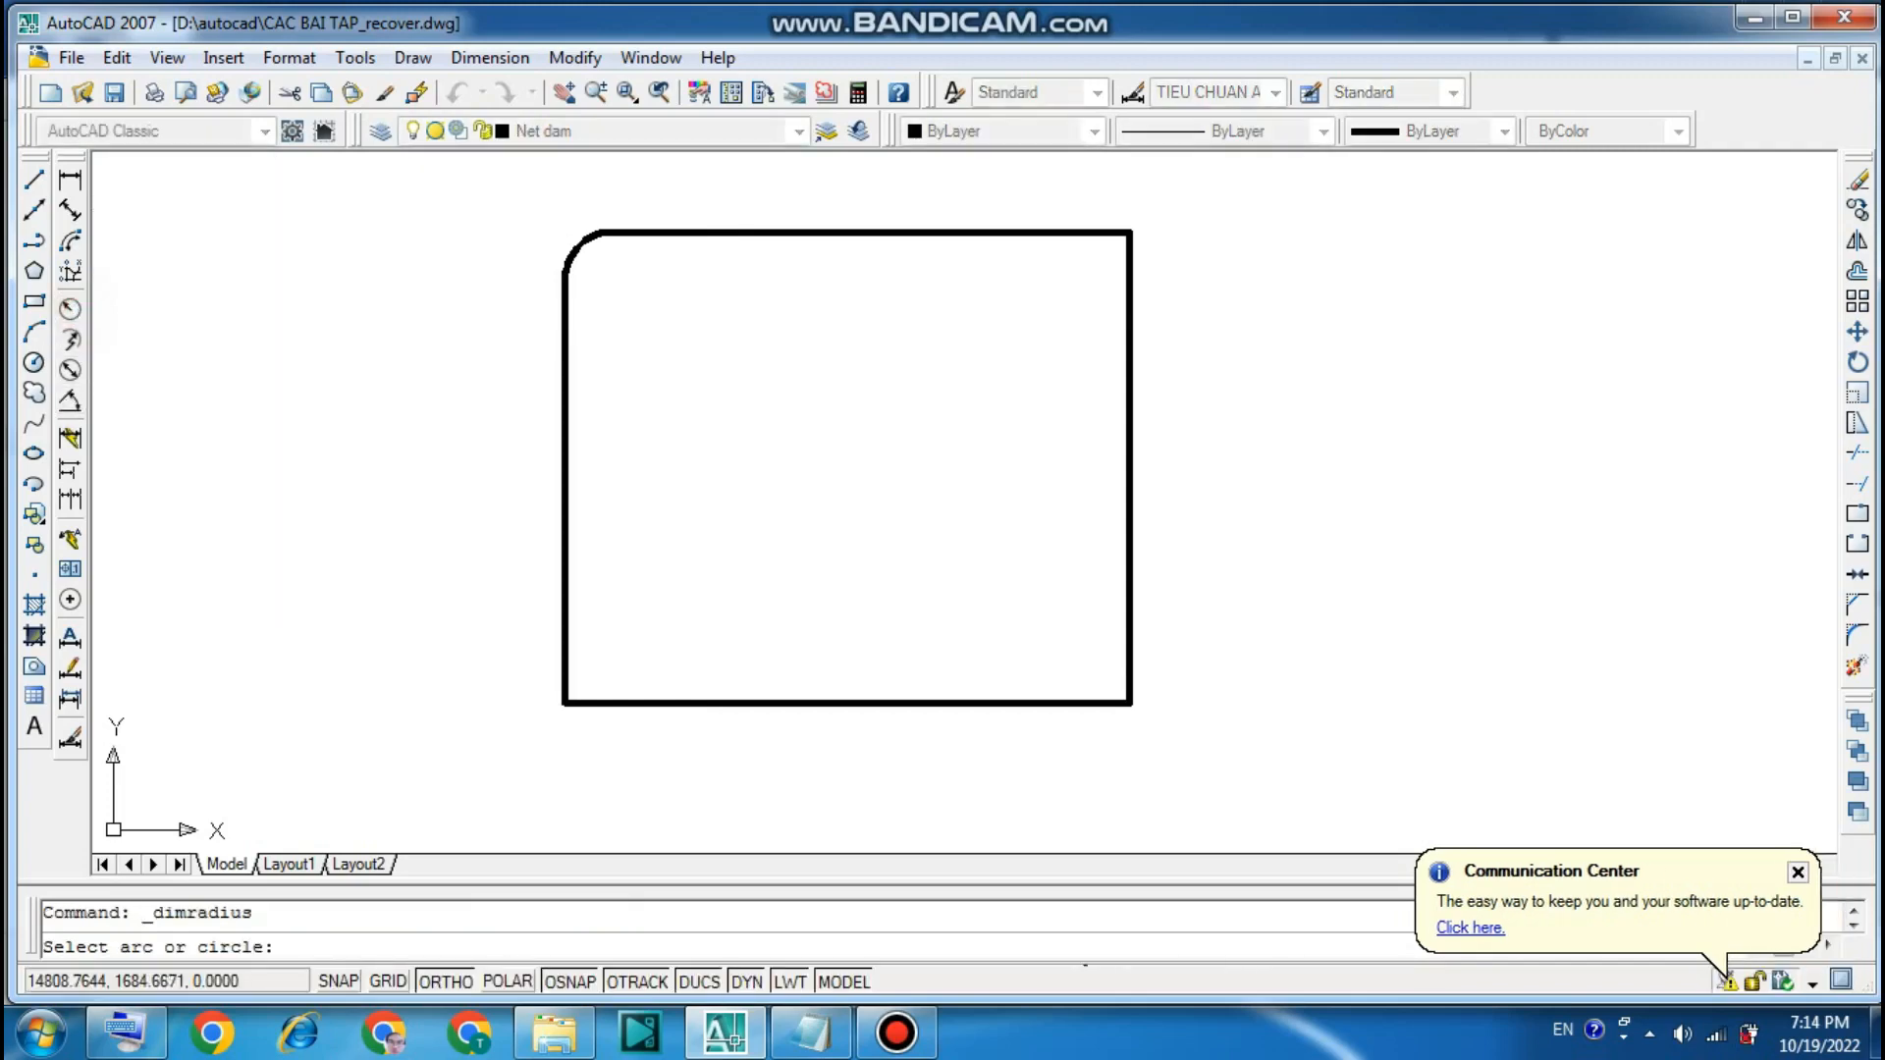
pyautogui.click(589, 247)
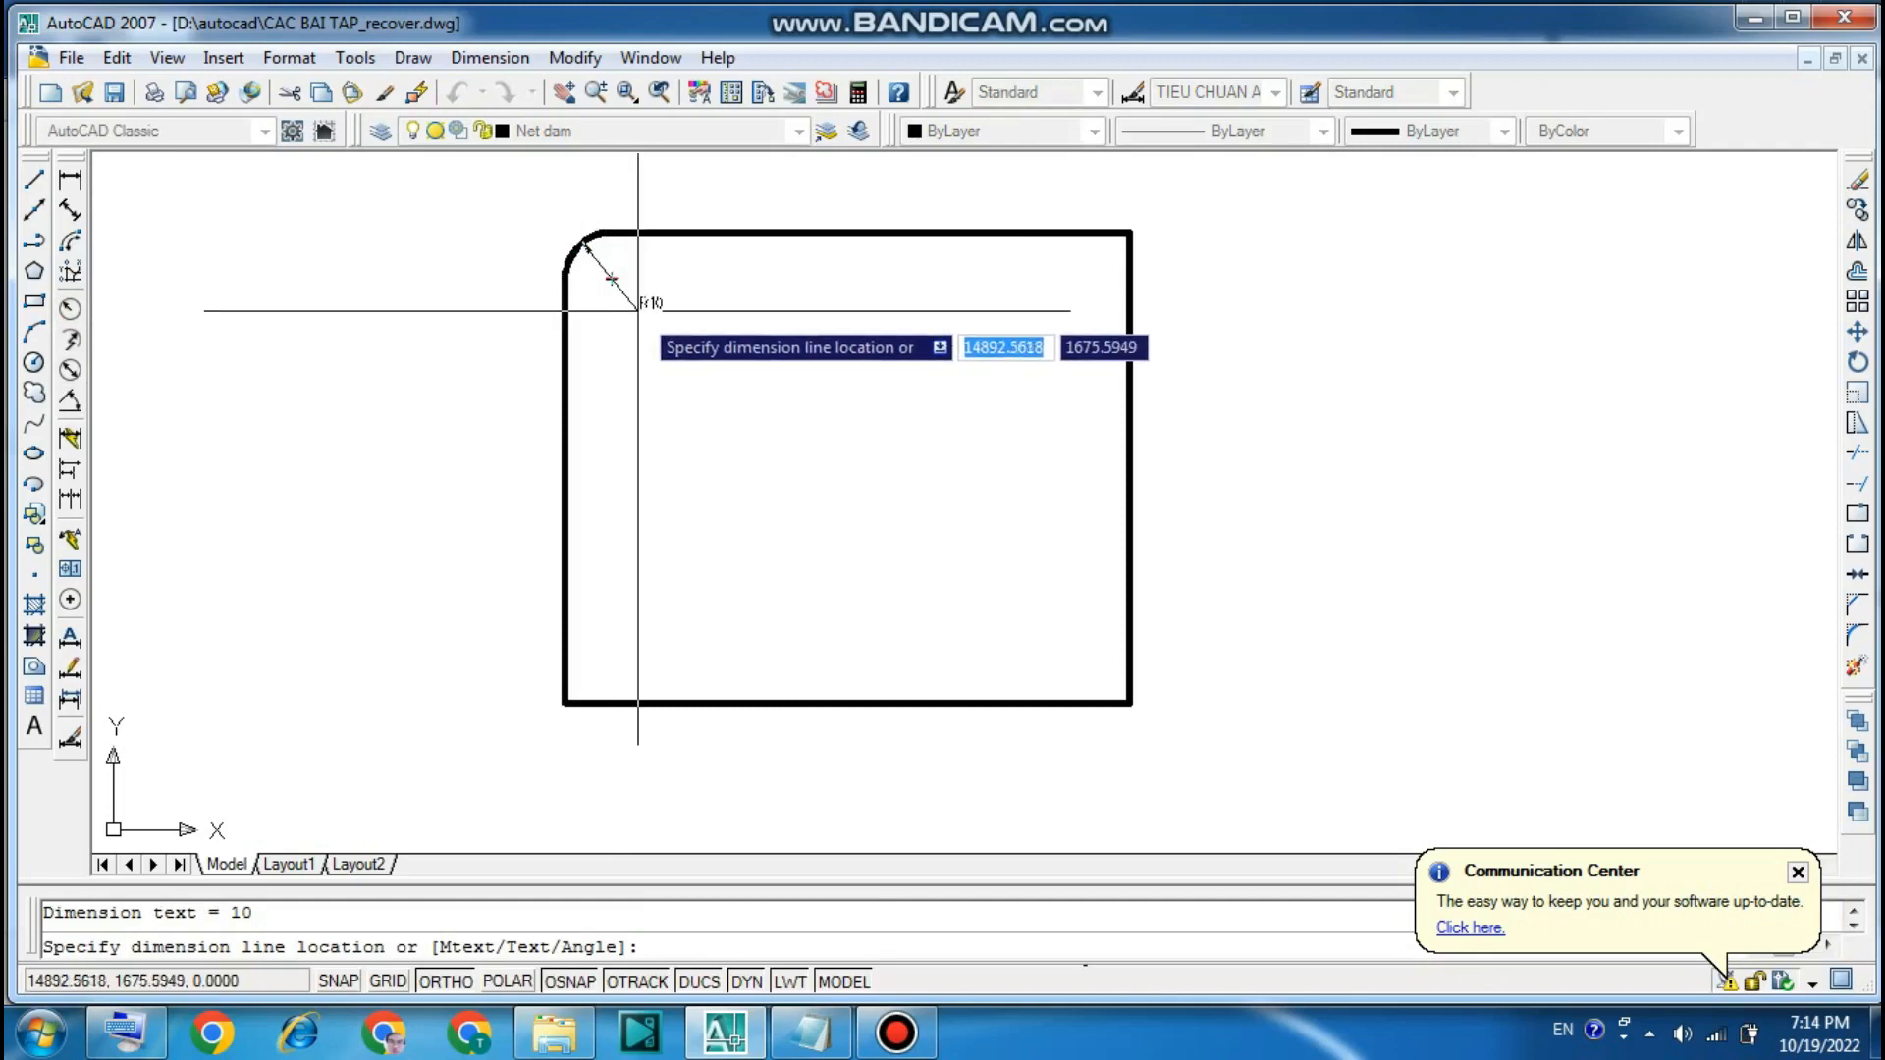
pyautogui.press('Escape')
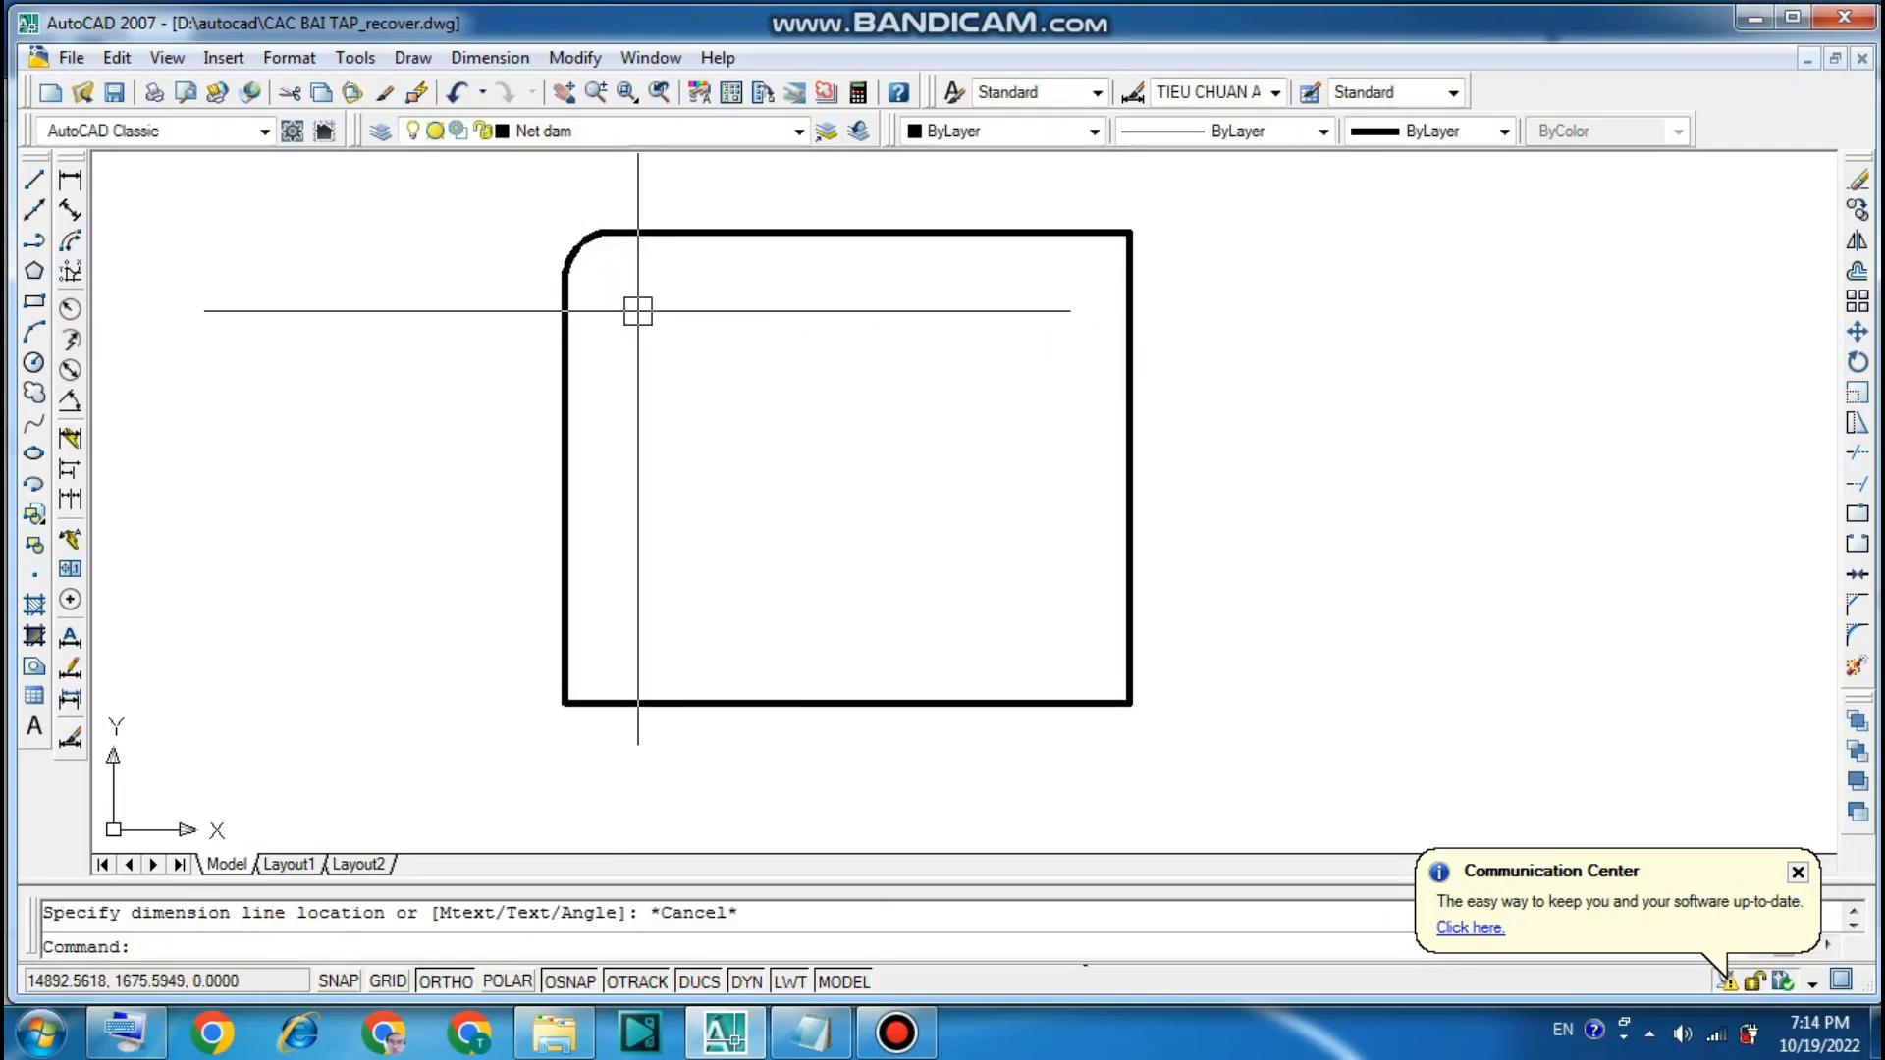
# - Add the line "Muốn bo cung tiếp ta cần enter là bo tiếp" below the second-object line in the Notepad notes and return to AutoCAD
pyautogui.click(818, 1047)
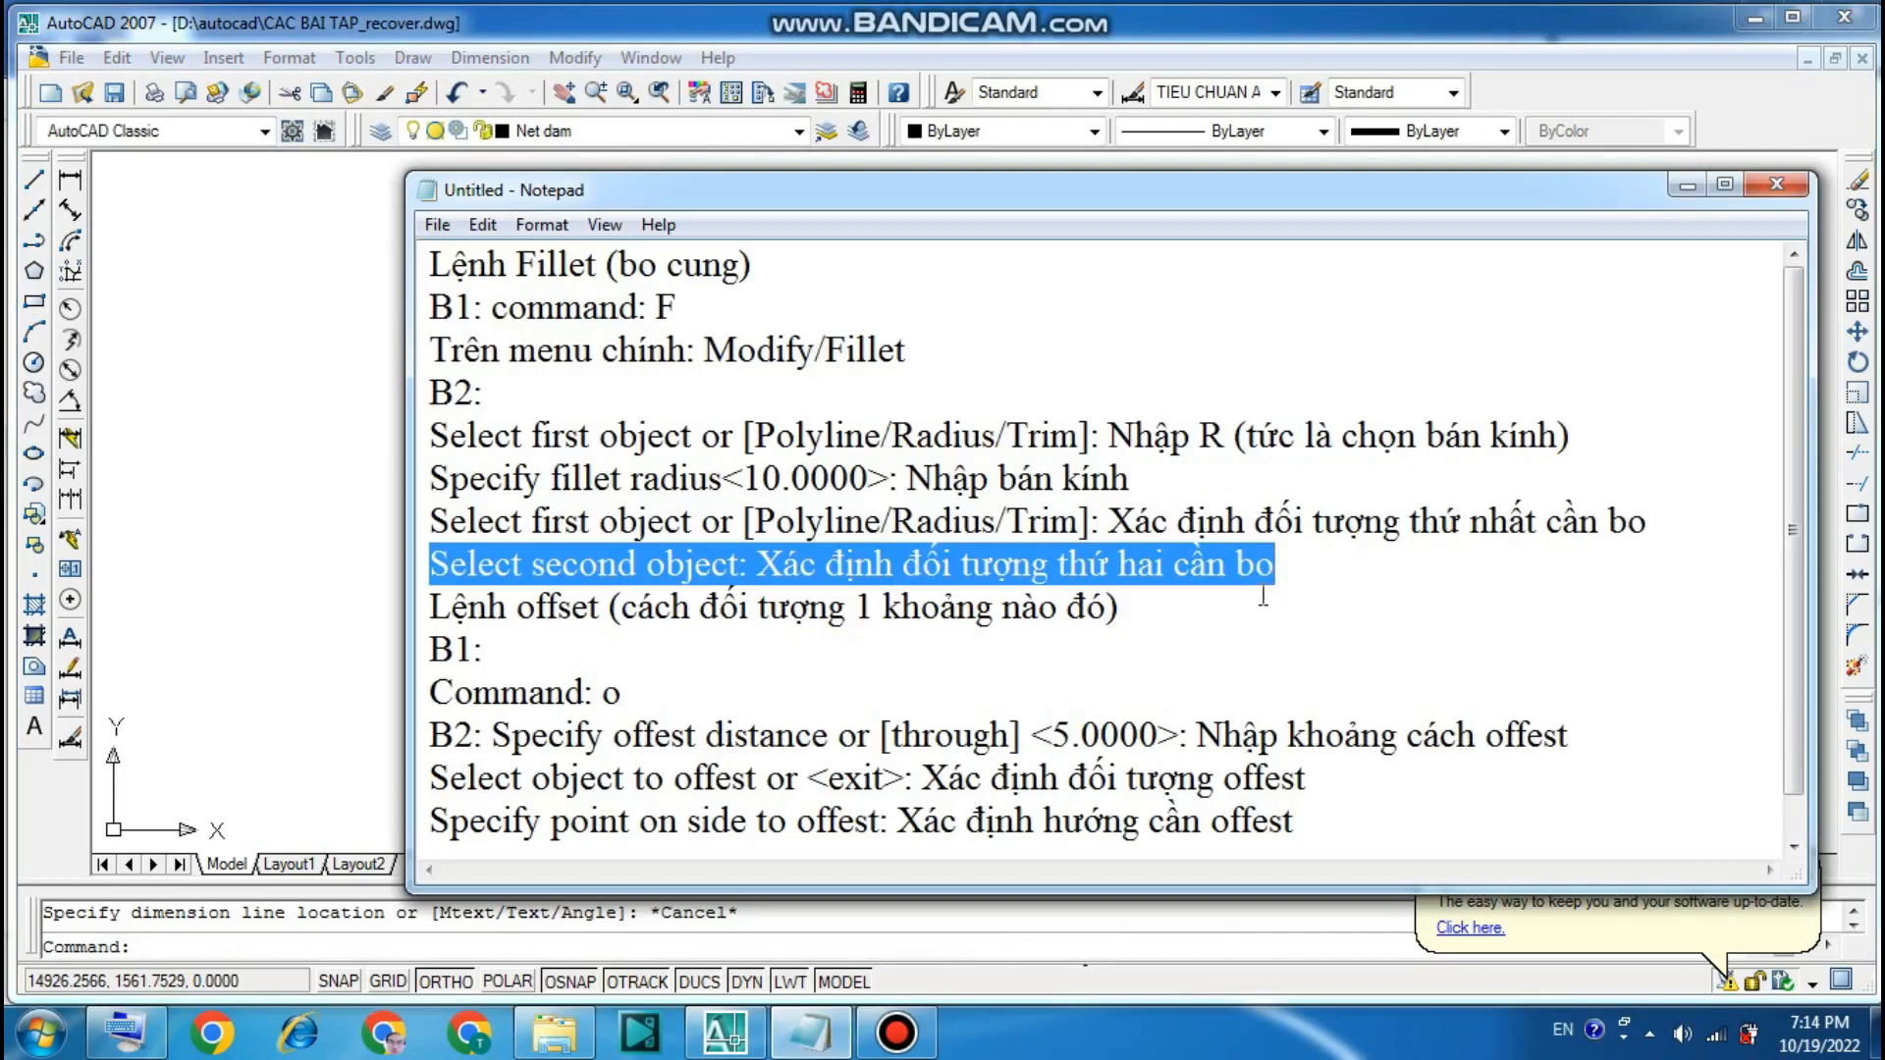
pyautogui.click(1302, 571)
pyautogui.press('Return')
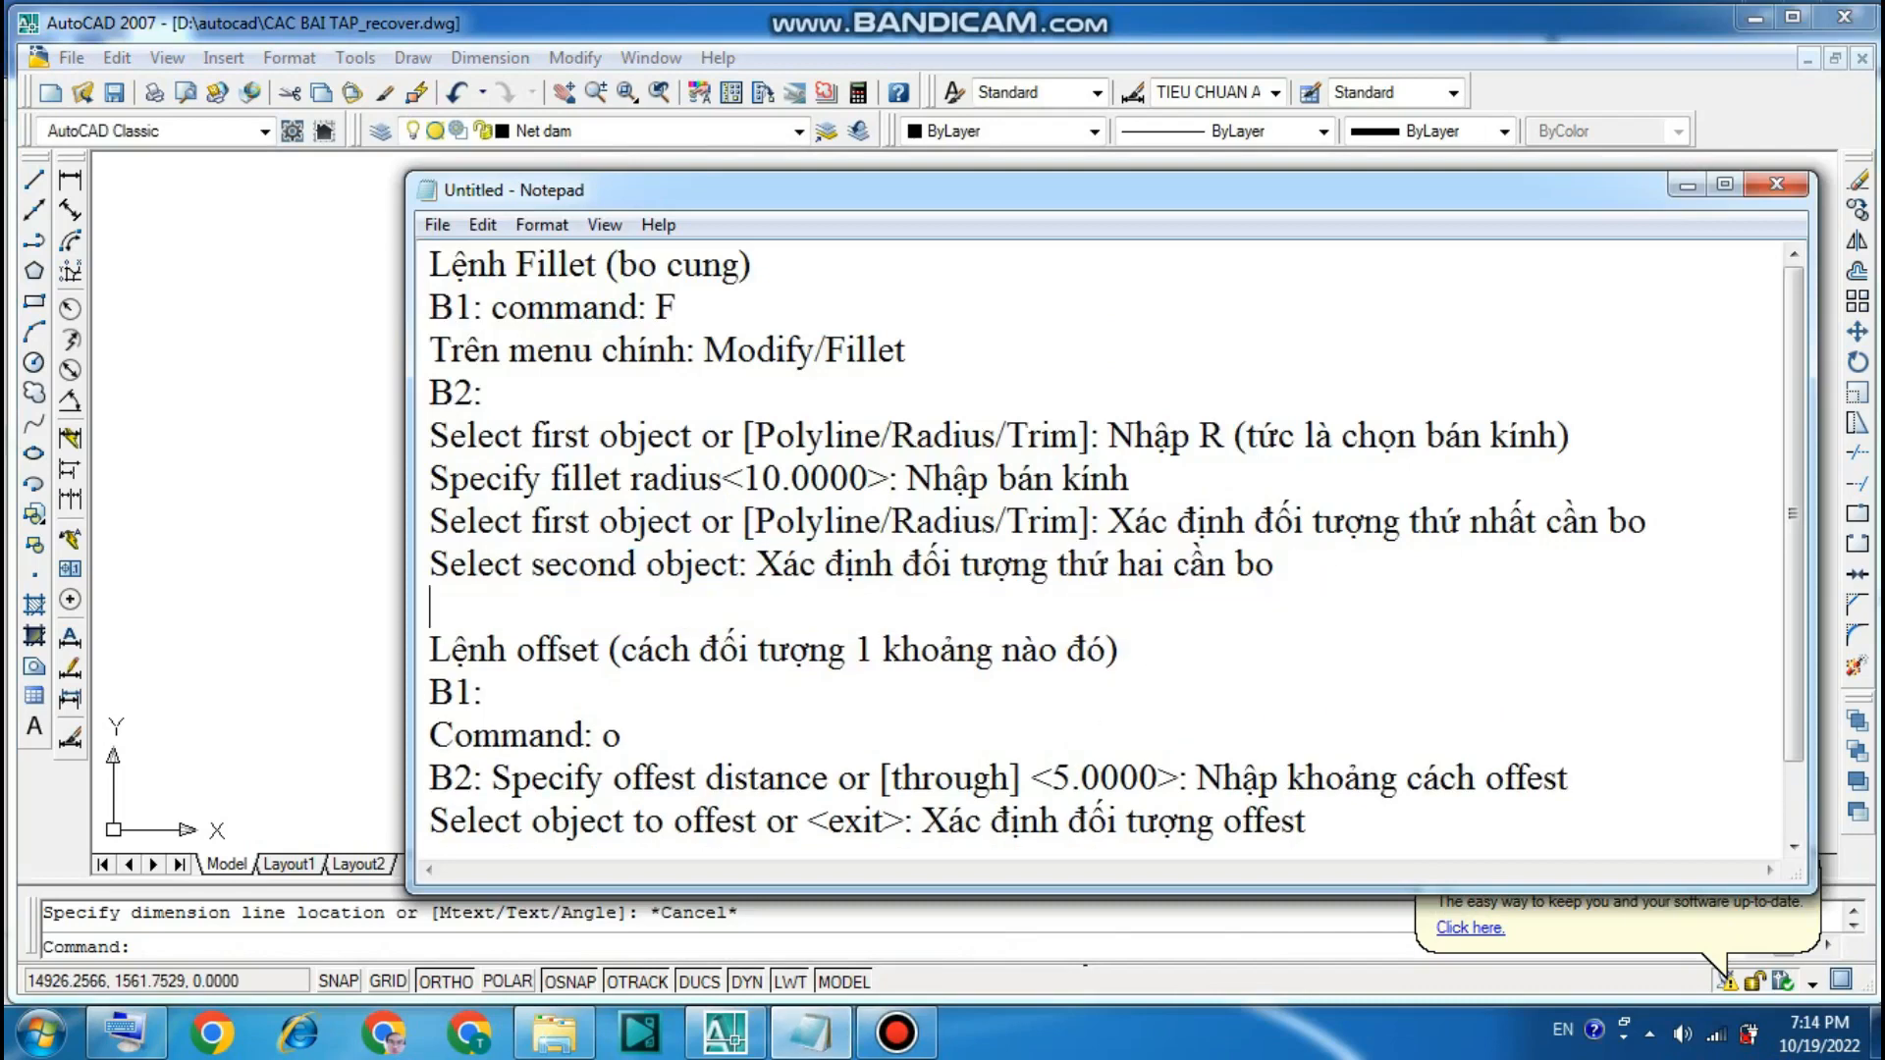
pyautogui.write('Muo')
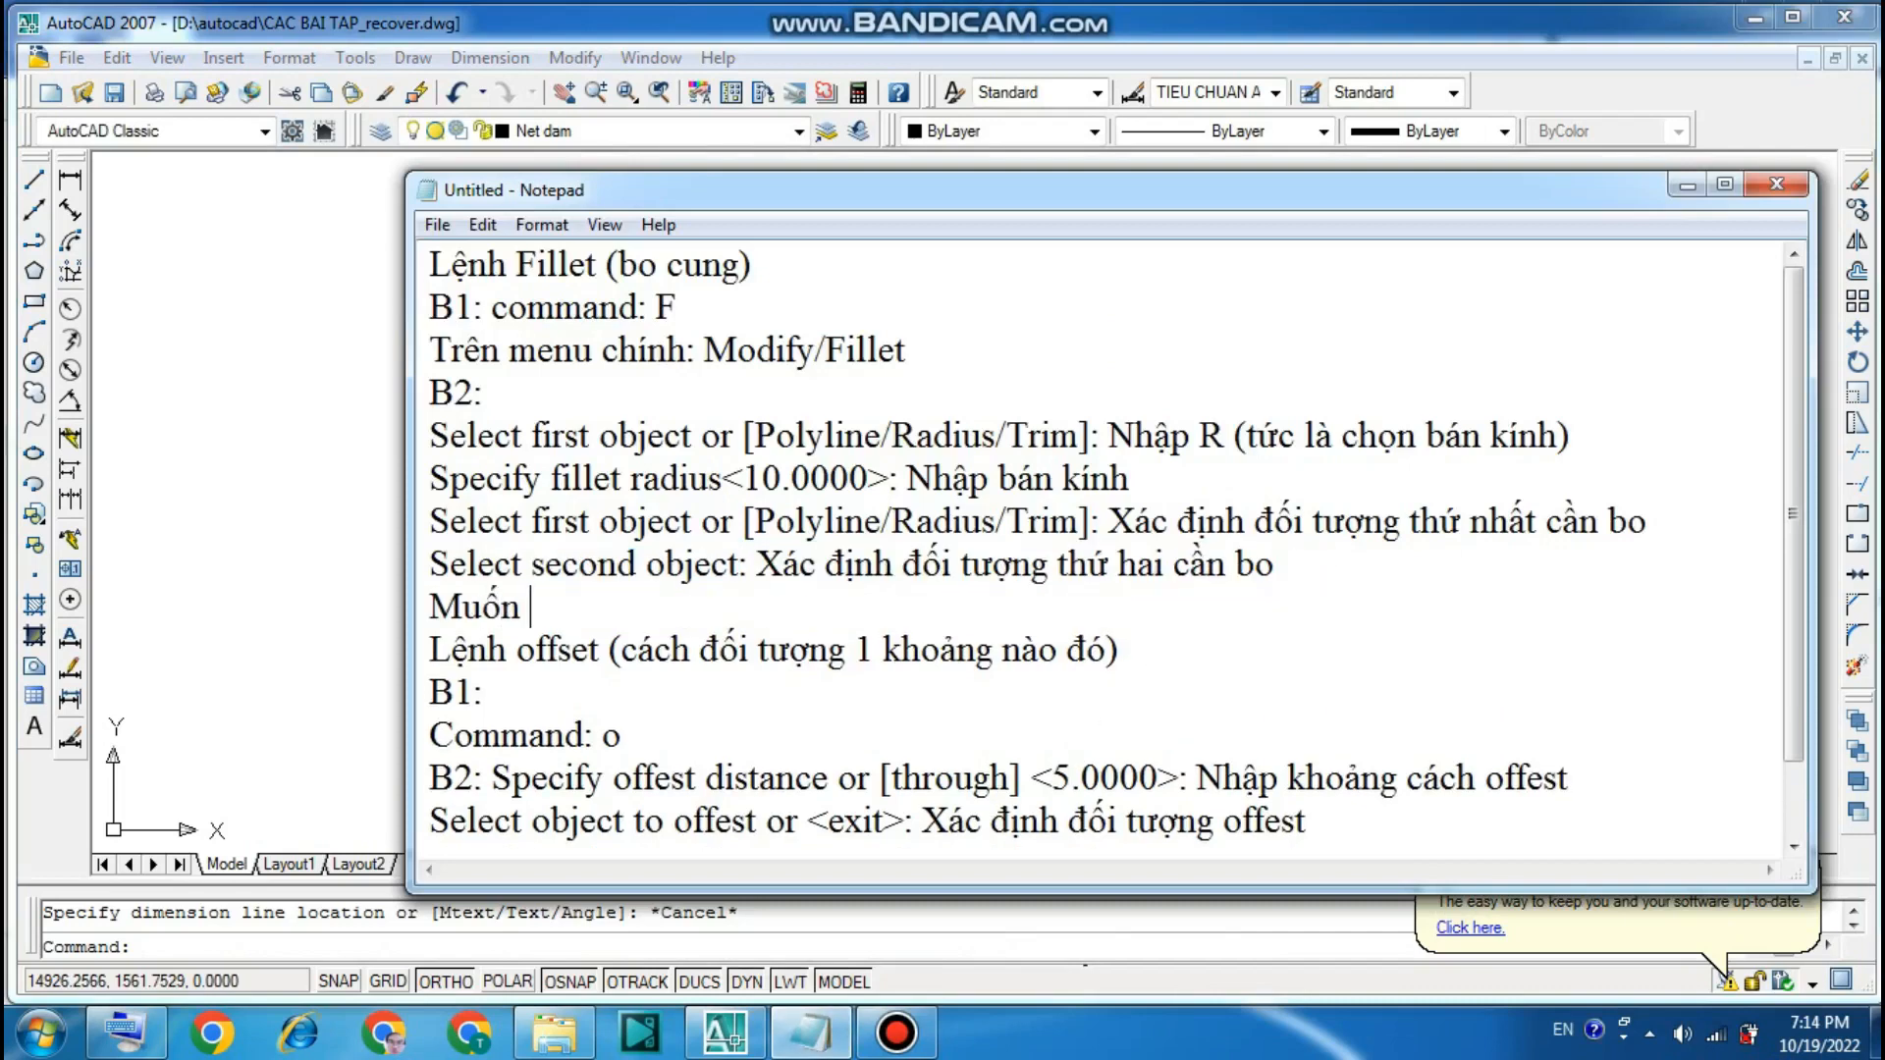
pyautogui.write('n bo cung t')
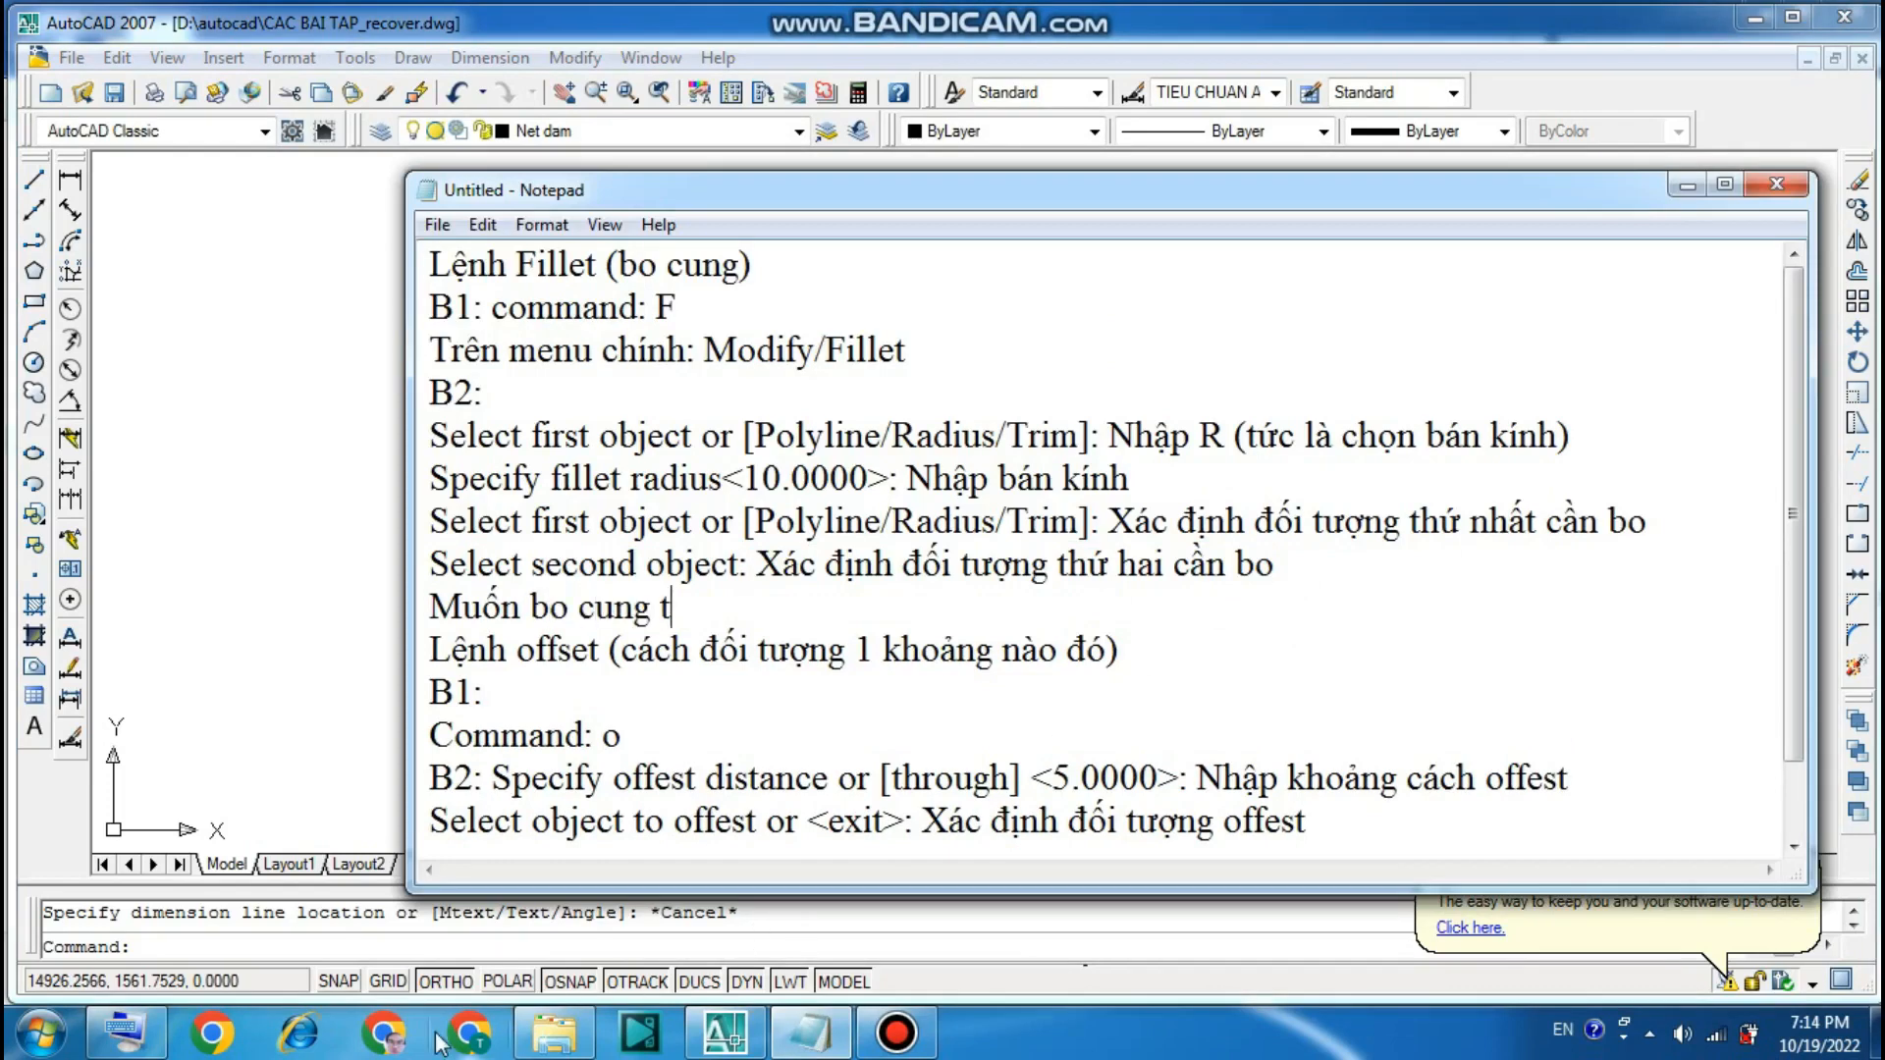
pyautogui.click(122, 1037)
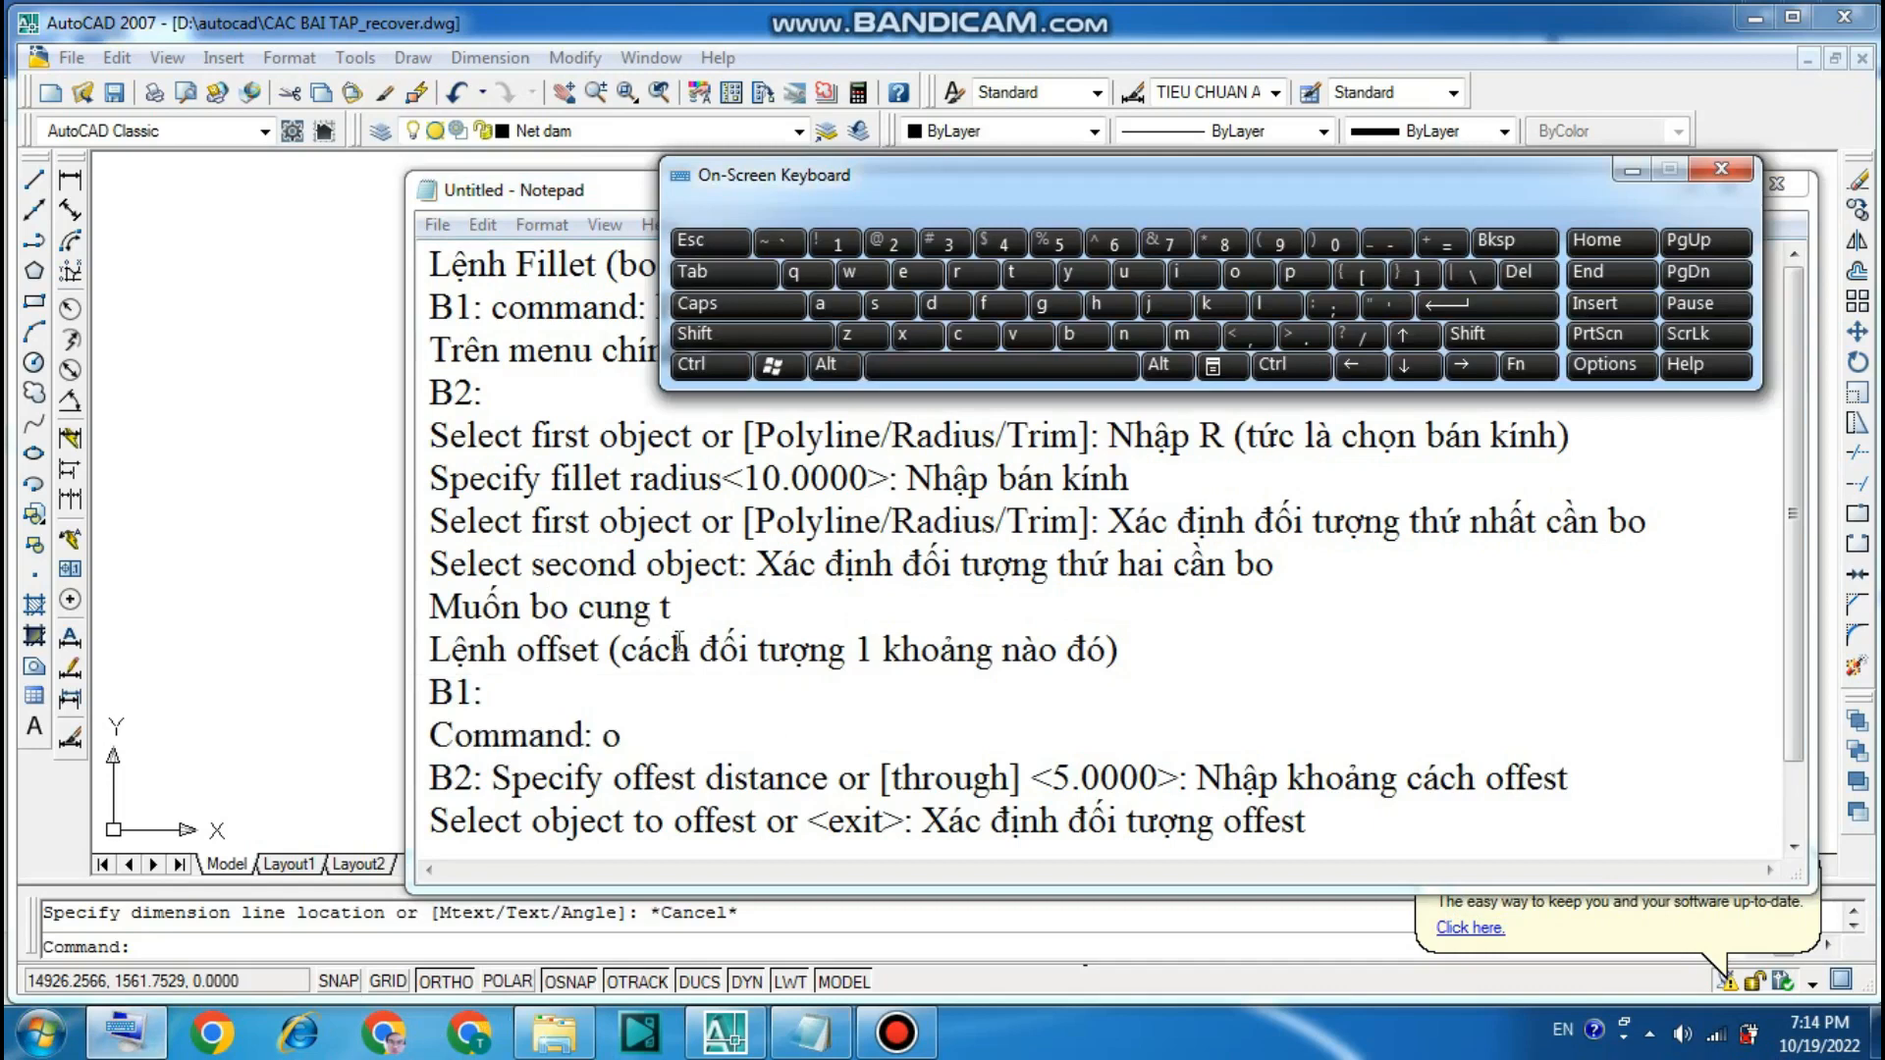
pyautogui.write('t')
pyautogui.click(1202, 274)
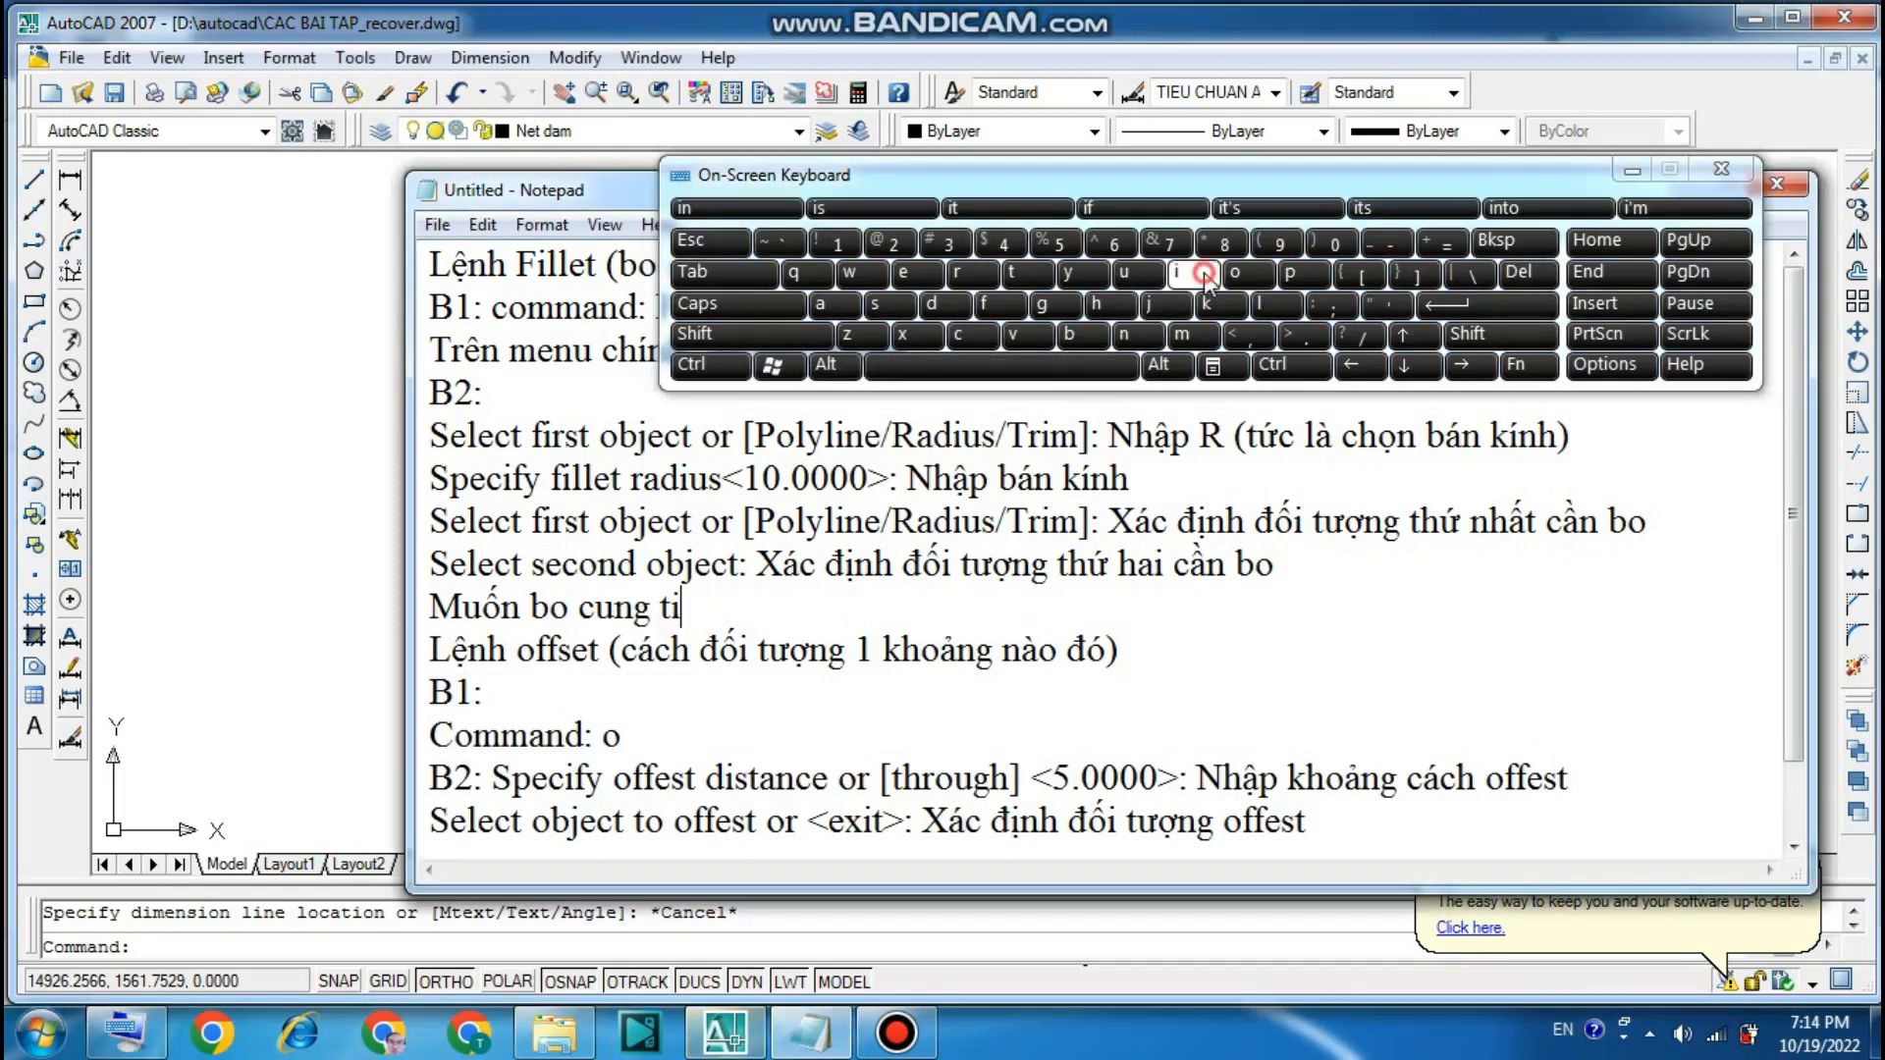
pyautogui.write('ếp ')
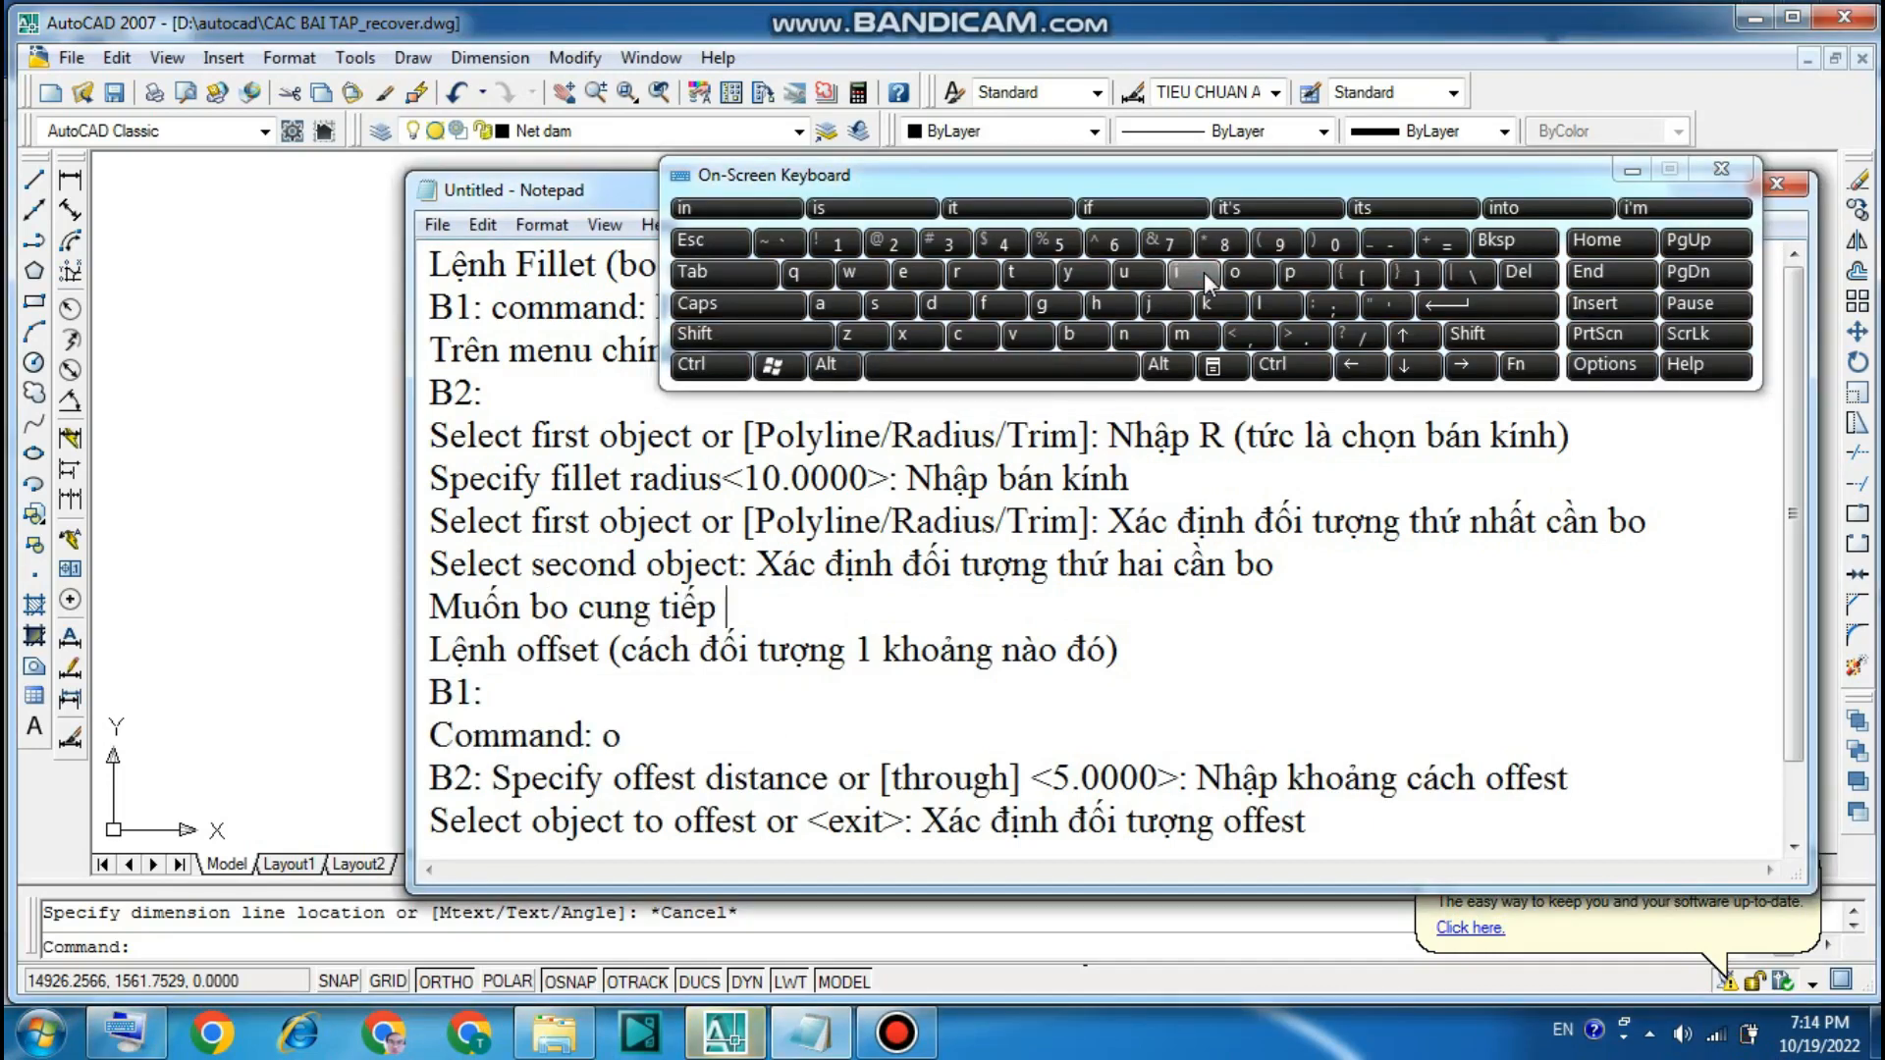
pyautogui.write('ta cần ')
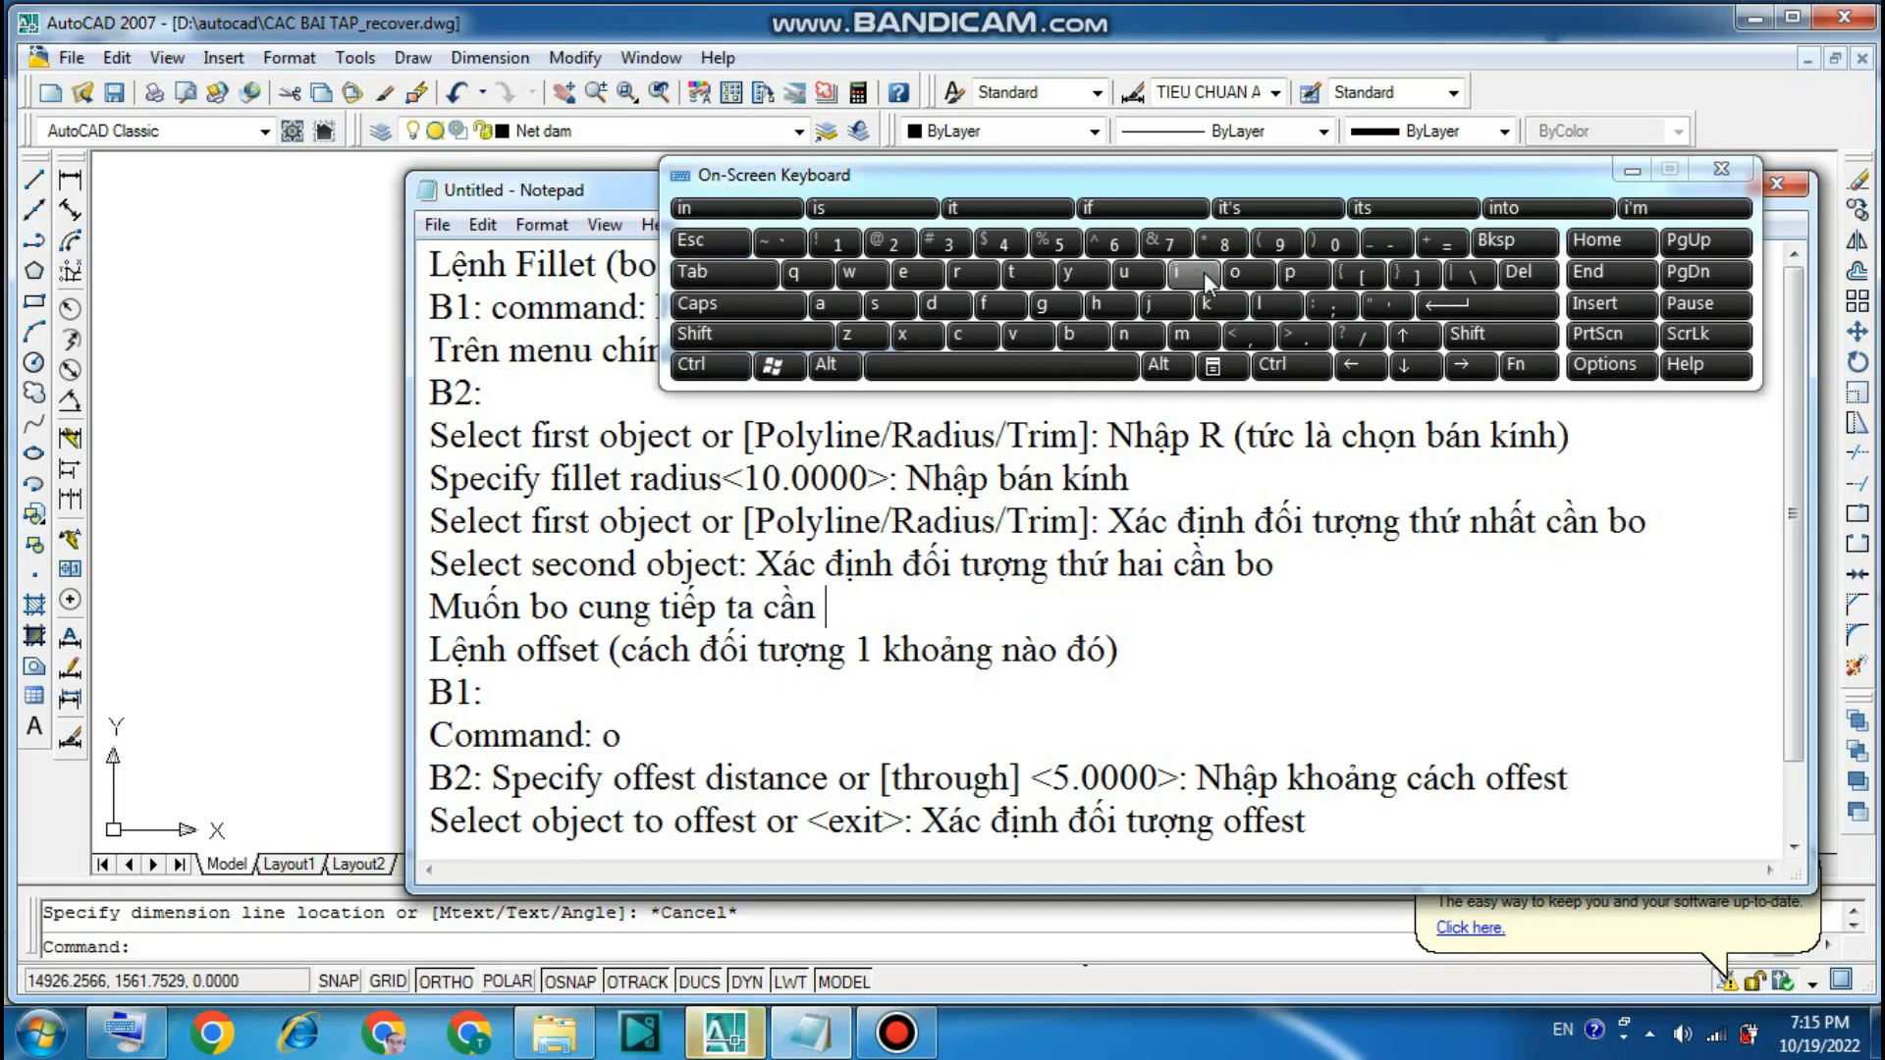
pyautogui.write('enter')
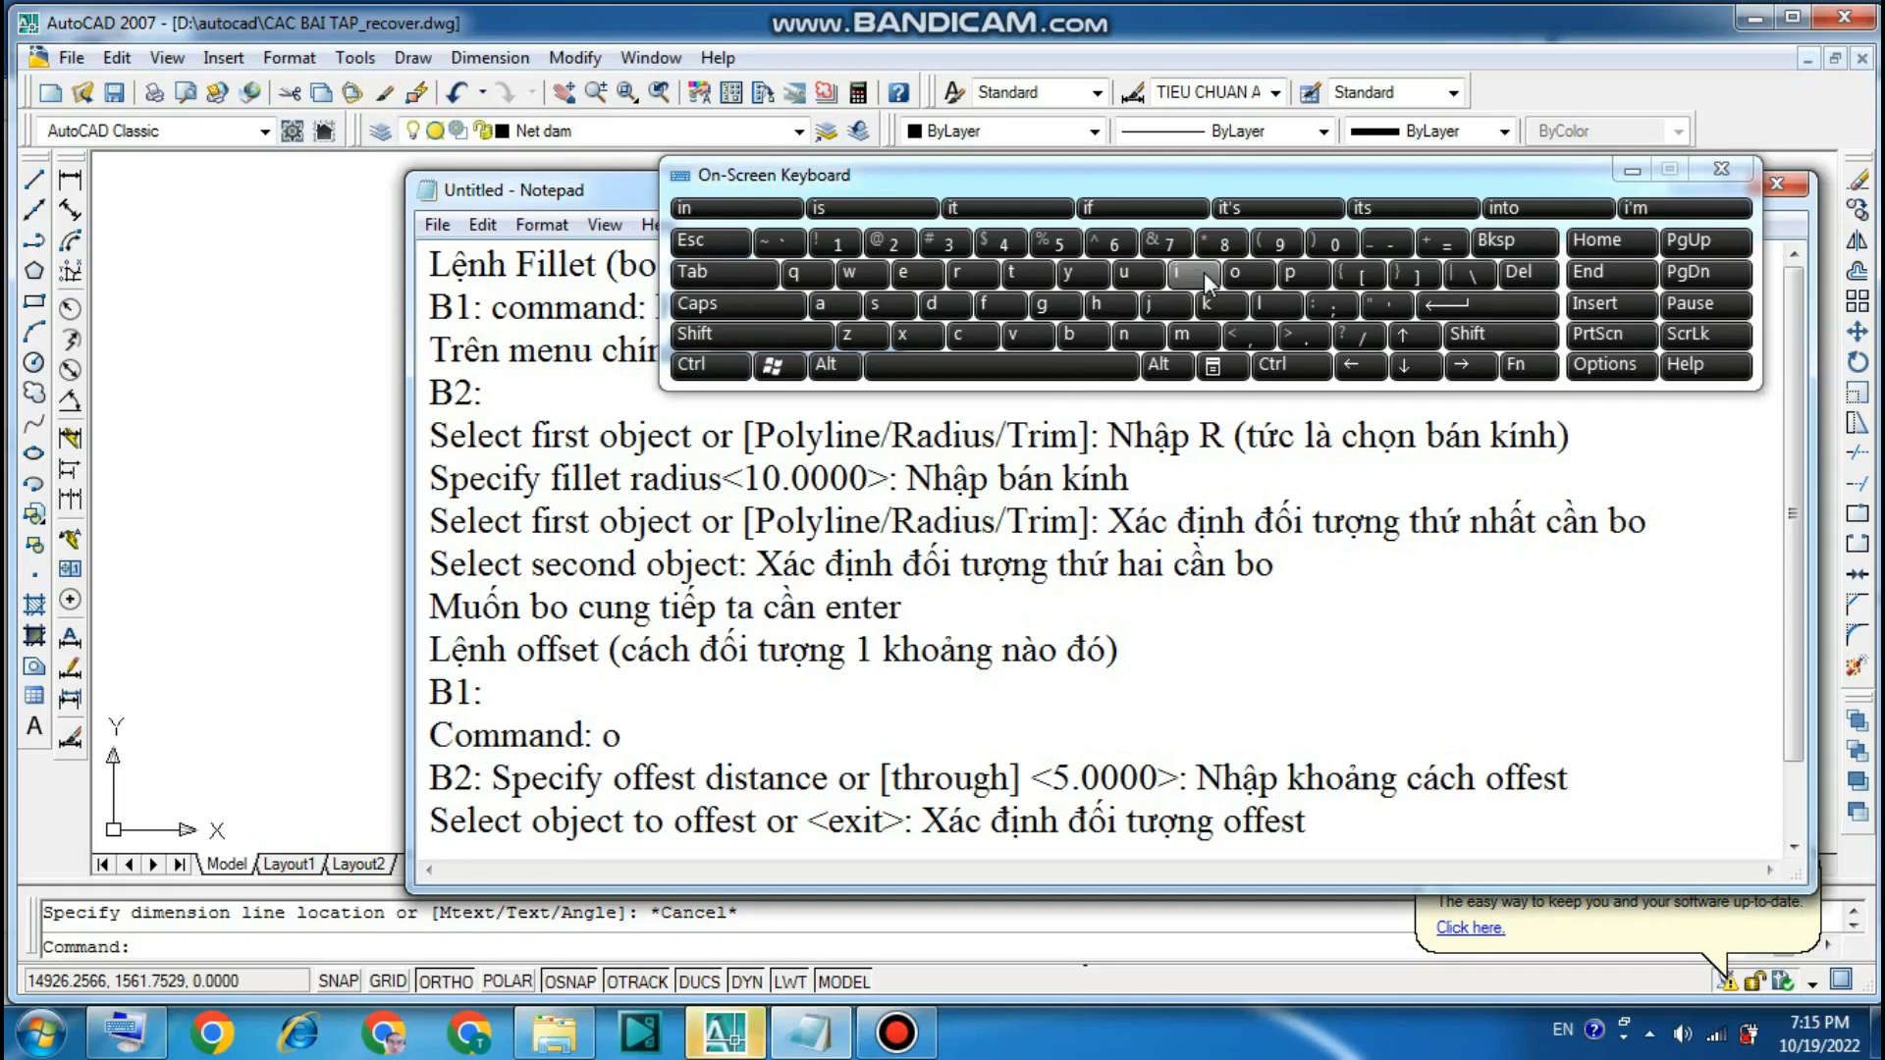
pyautogui.write(' la')
pyautogui.write(' bo tiep')
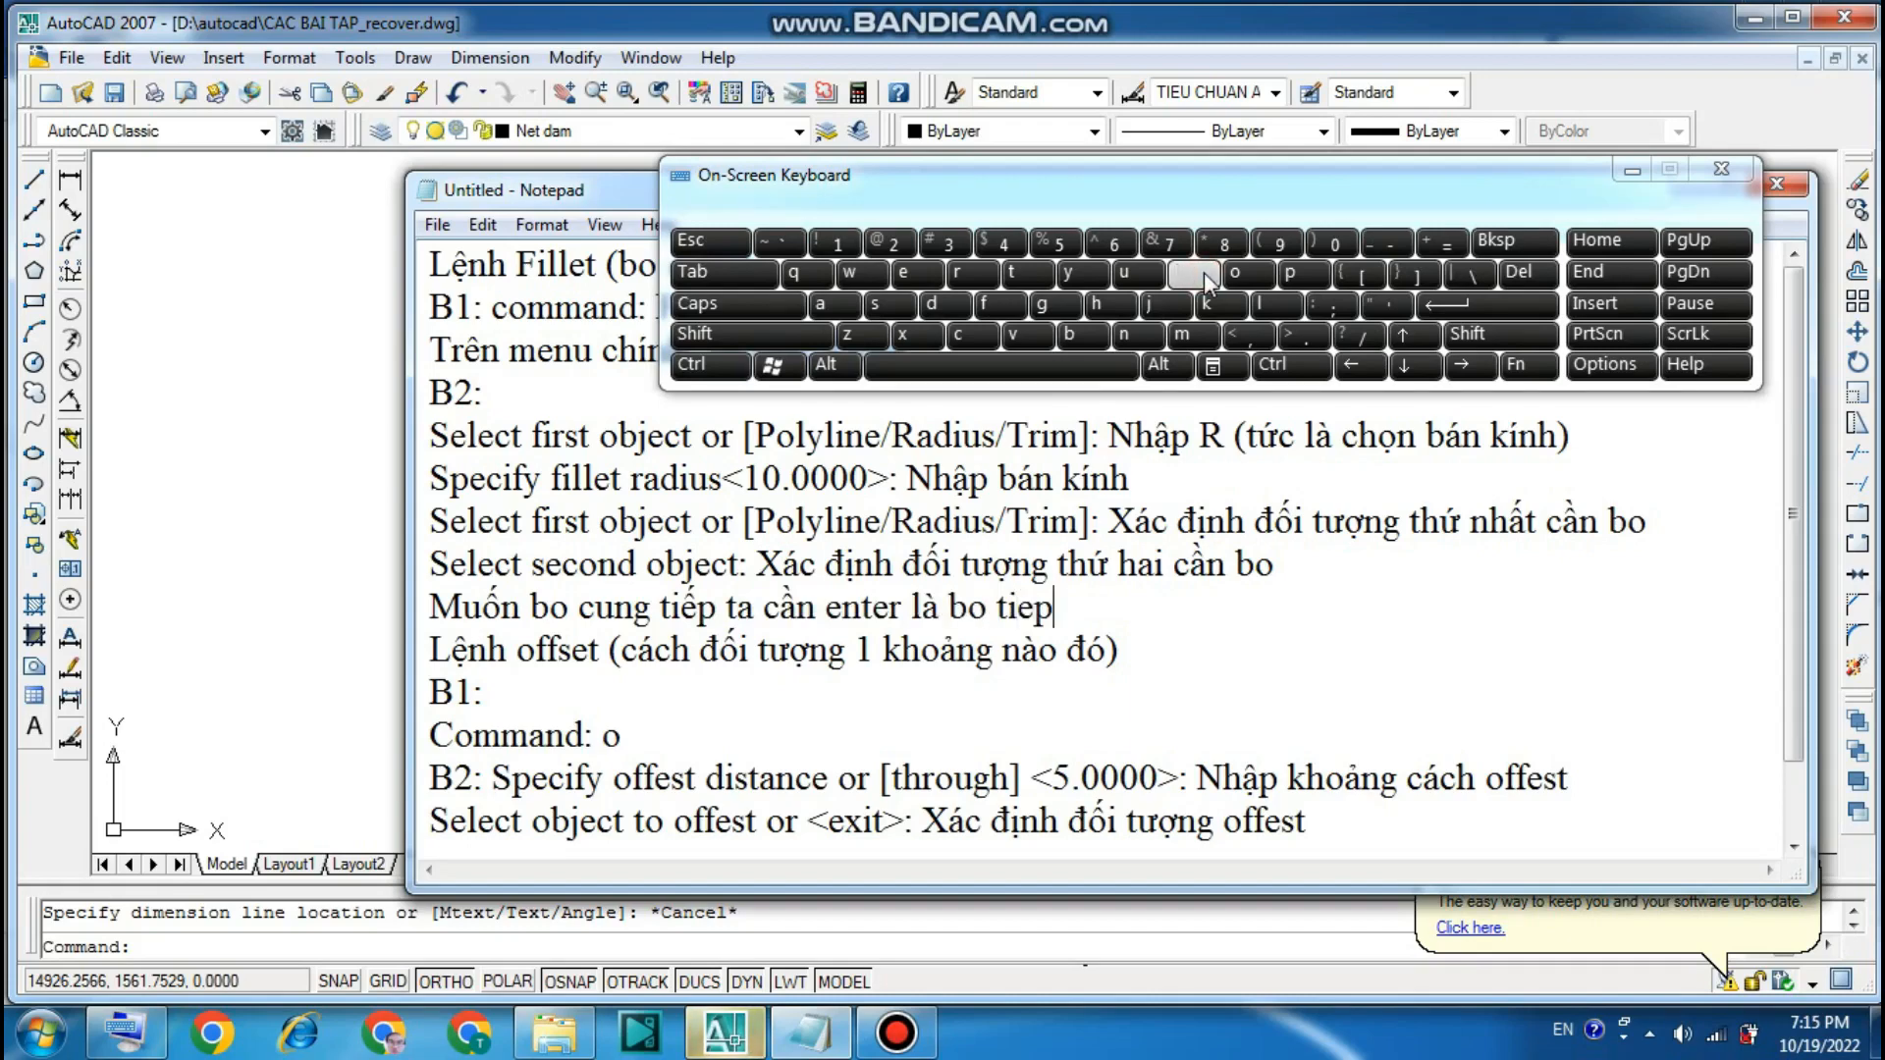
pyautogui.click(1632, 173)
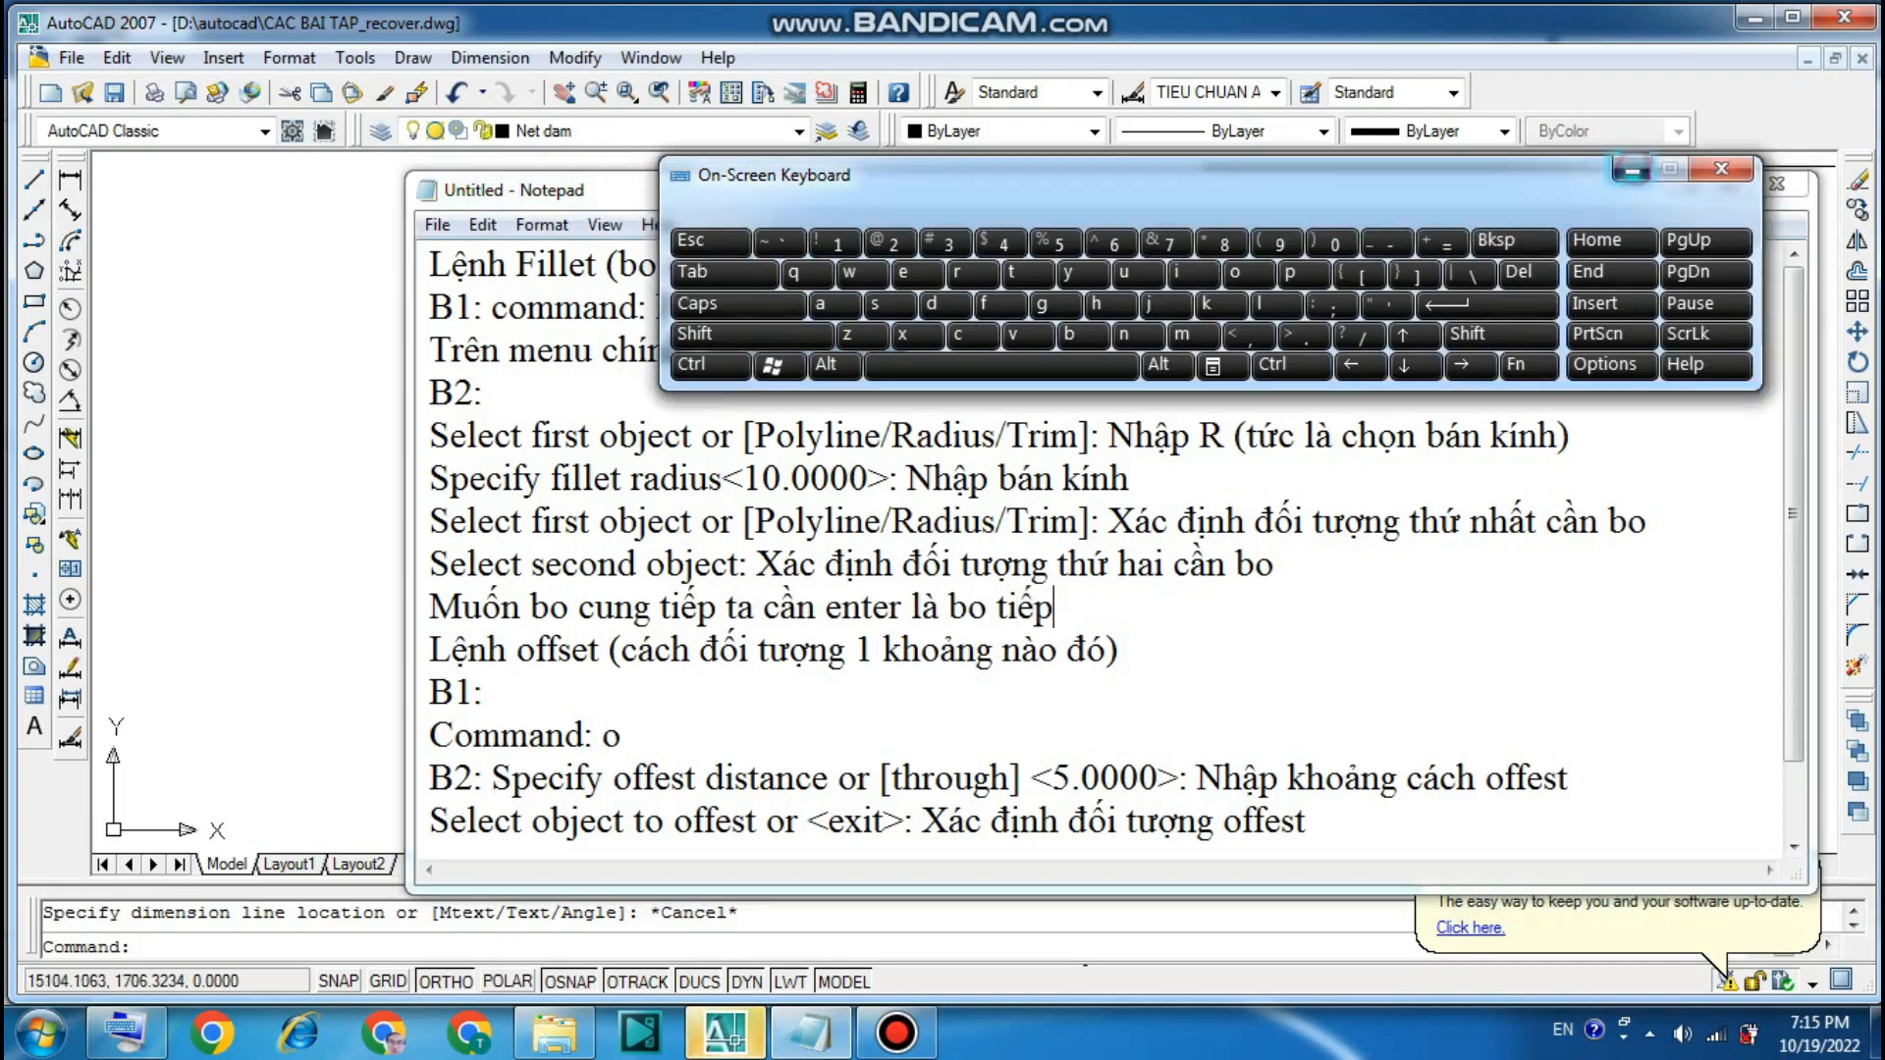
pyautogui.click(1687, 185)
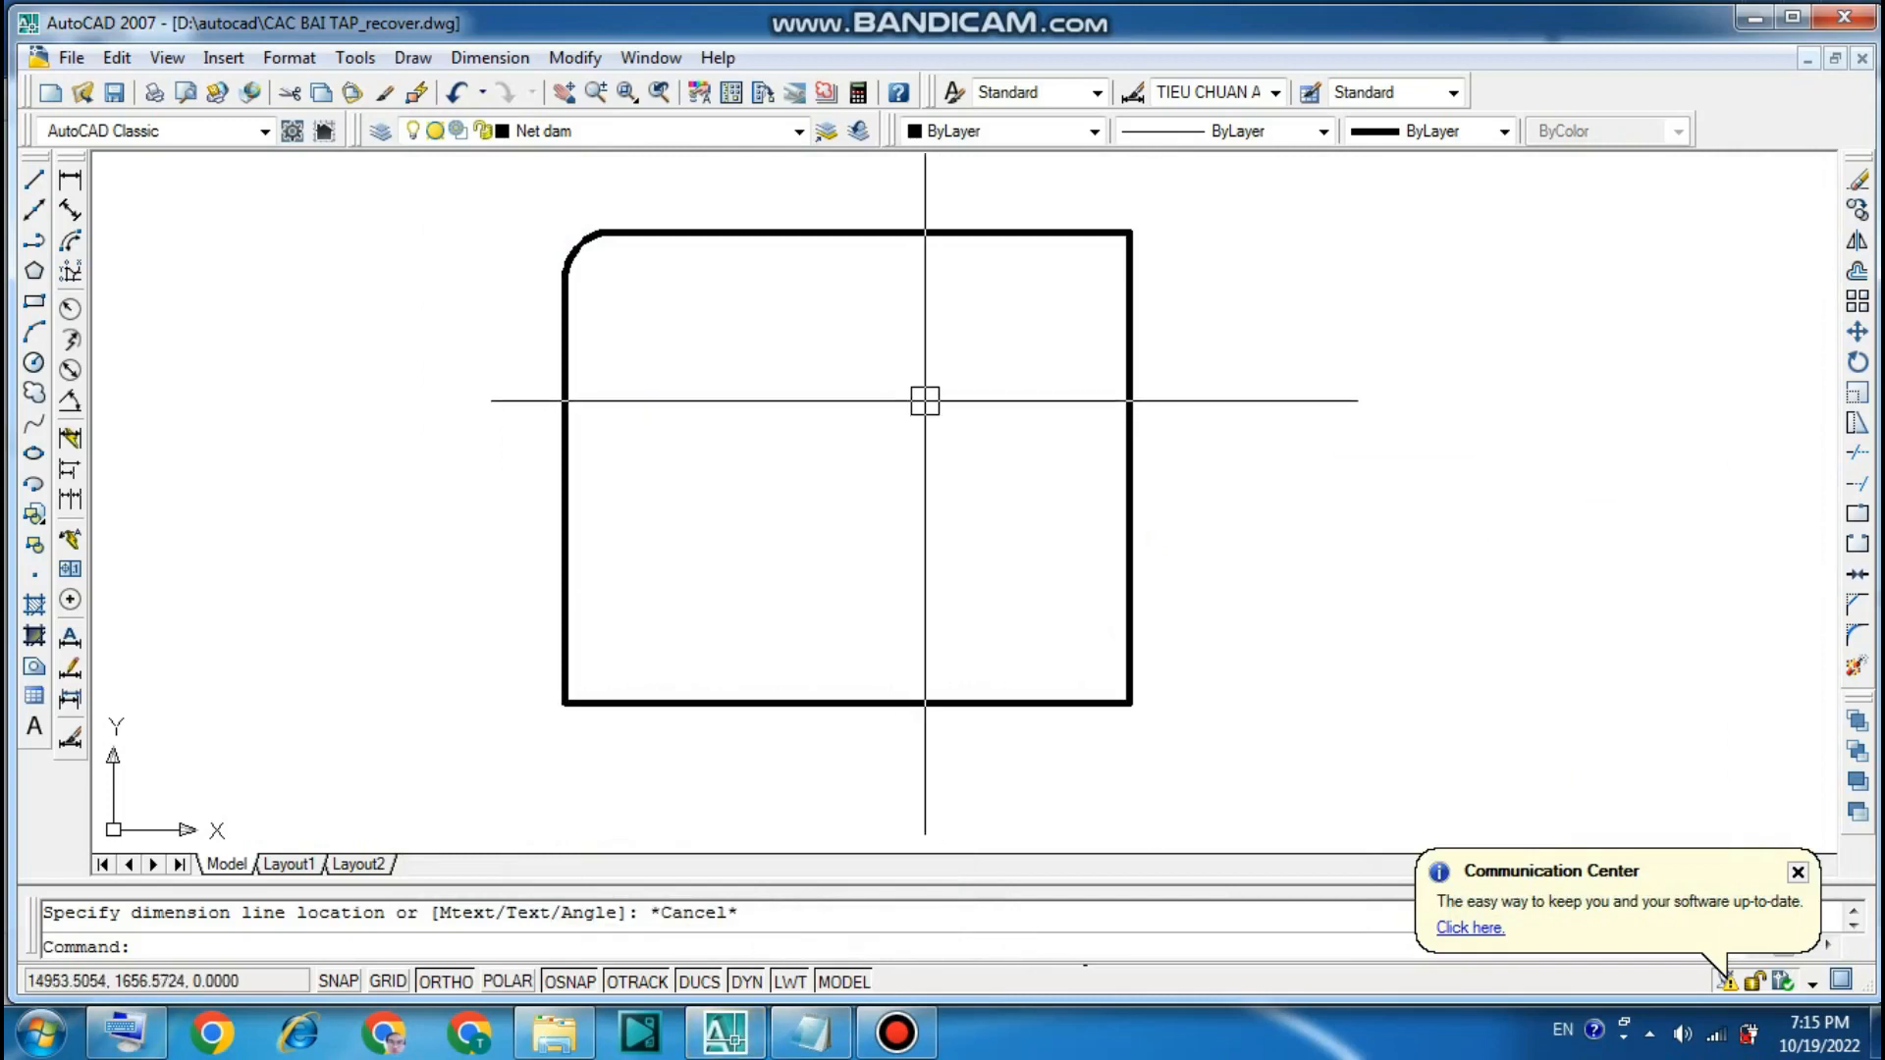
pyautogui.press('space')
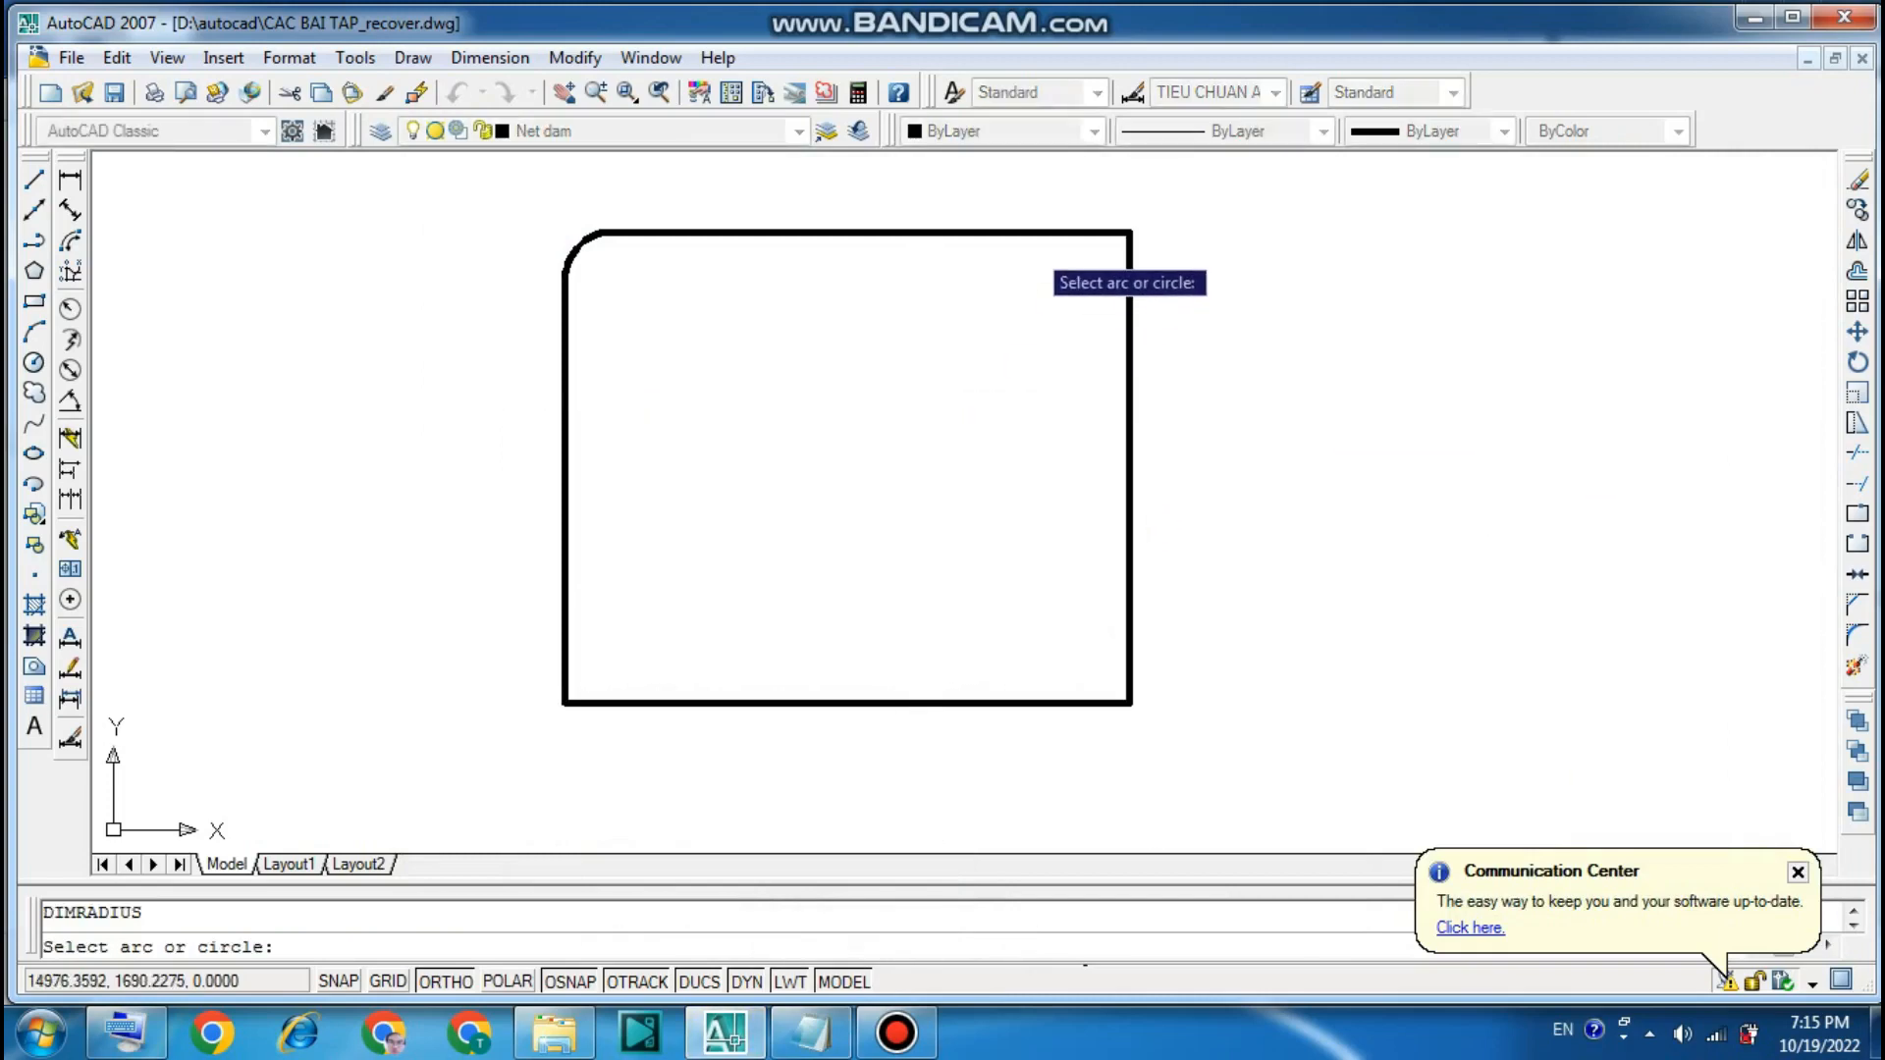
pyautogui.click(1029, 237)
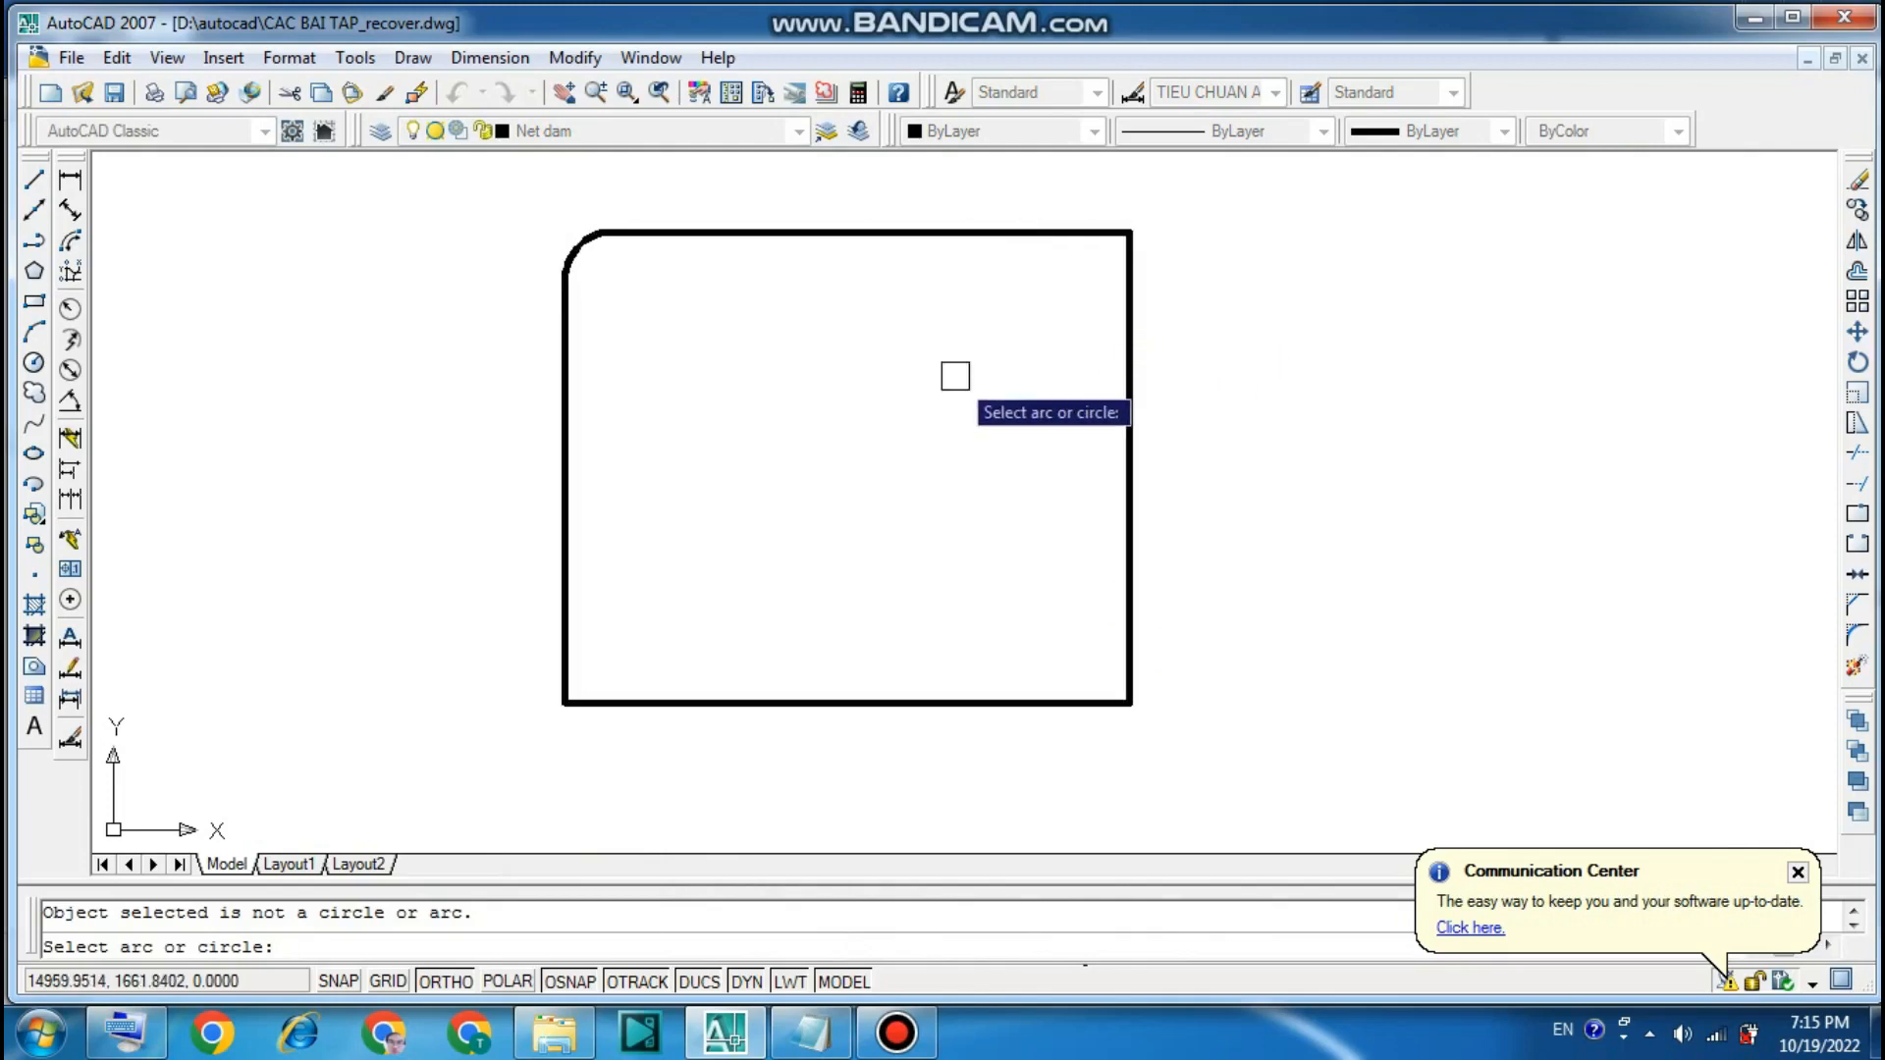
pyautogui.press('Escape')
# - Fillet the rectangle's upper-right corner between the top and right edges, accepting a radius of 10
pyautogui.write('f')
pyautogui.press('space')
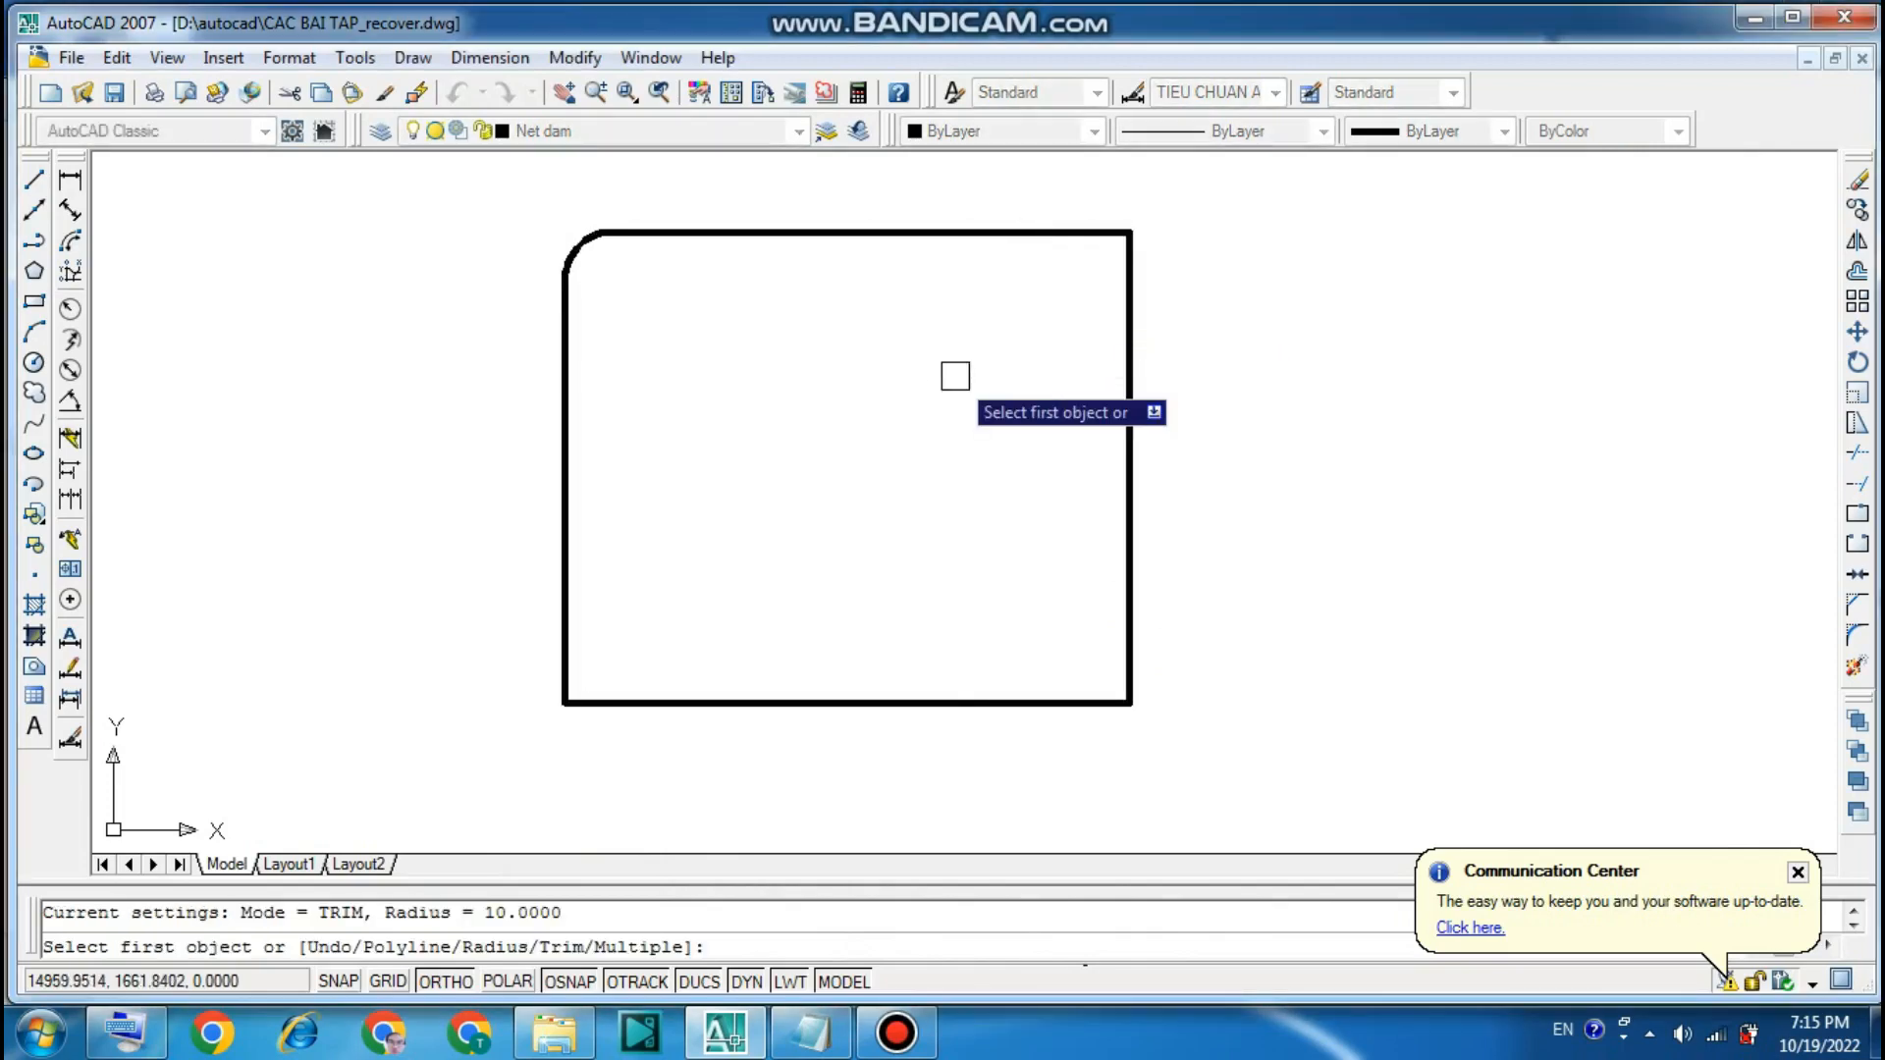
pyautogui.write('r')
pyautogui.press('Return')
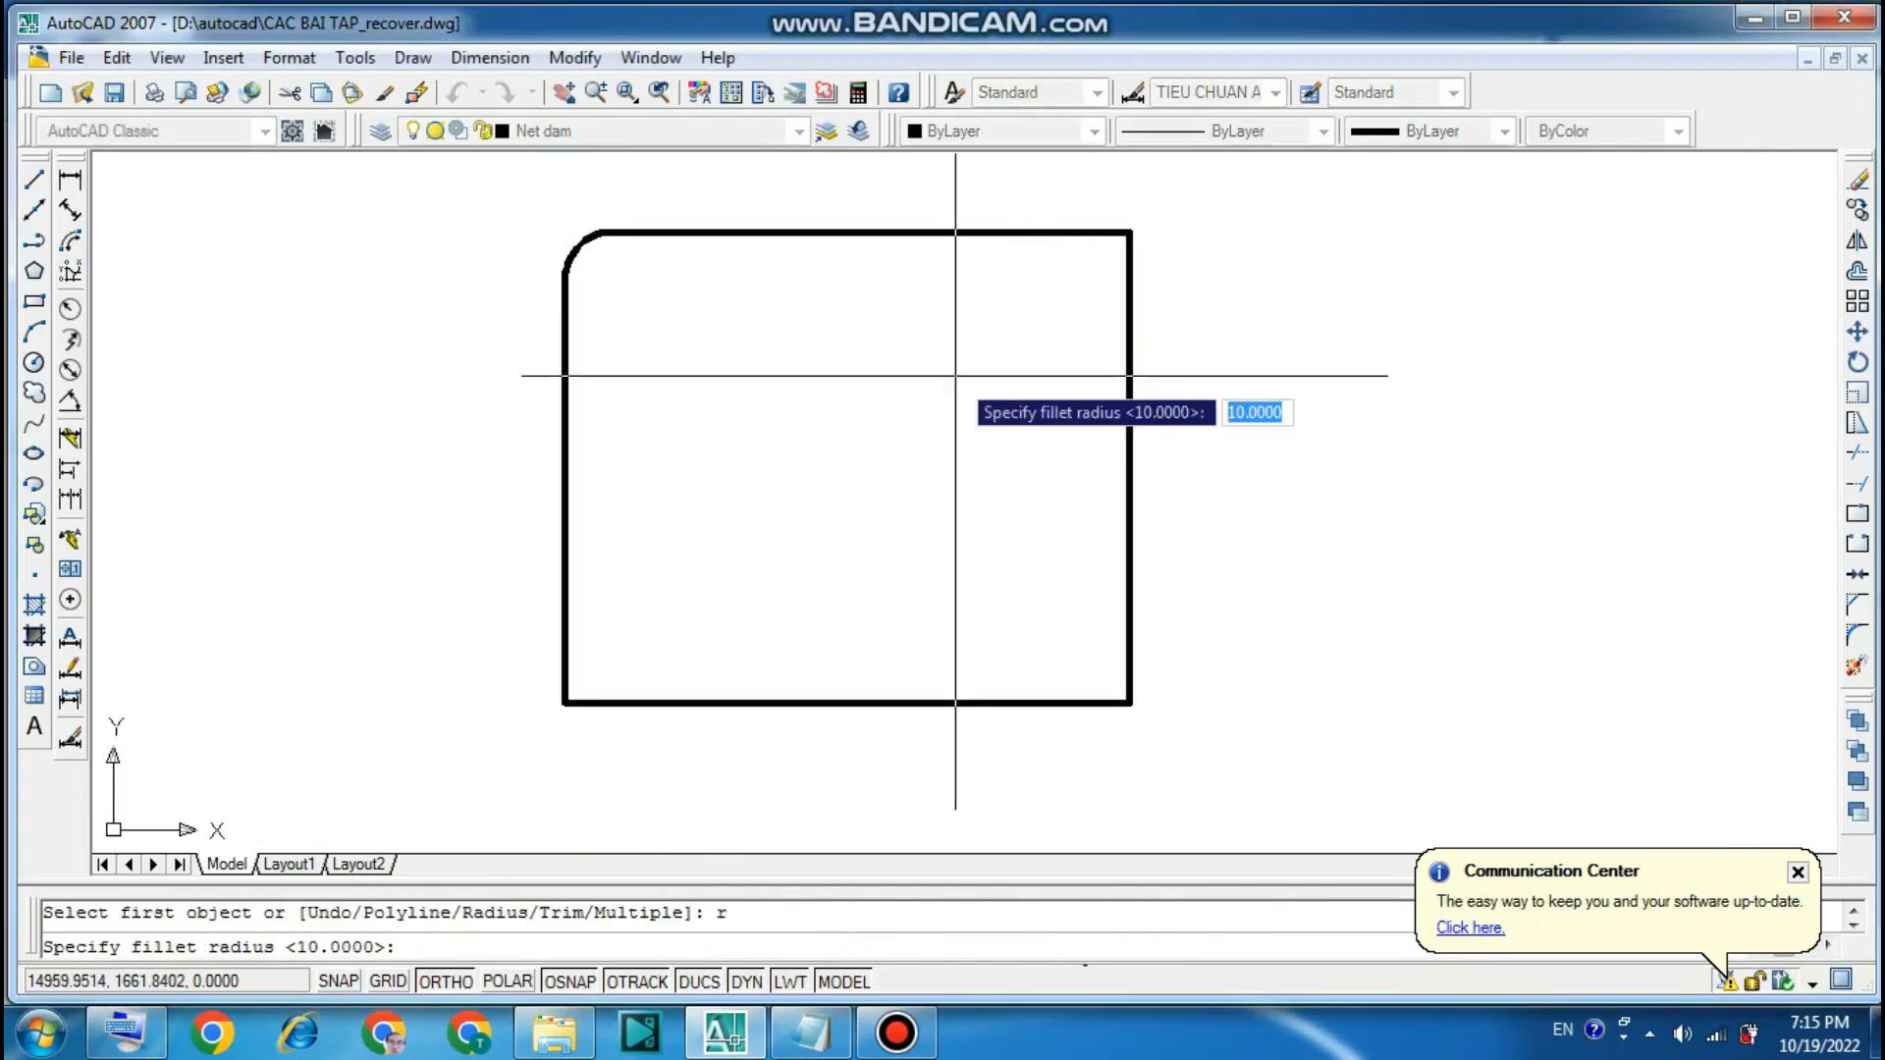
pyautogui.press('Return')
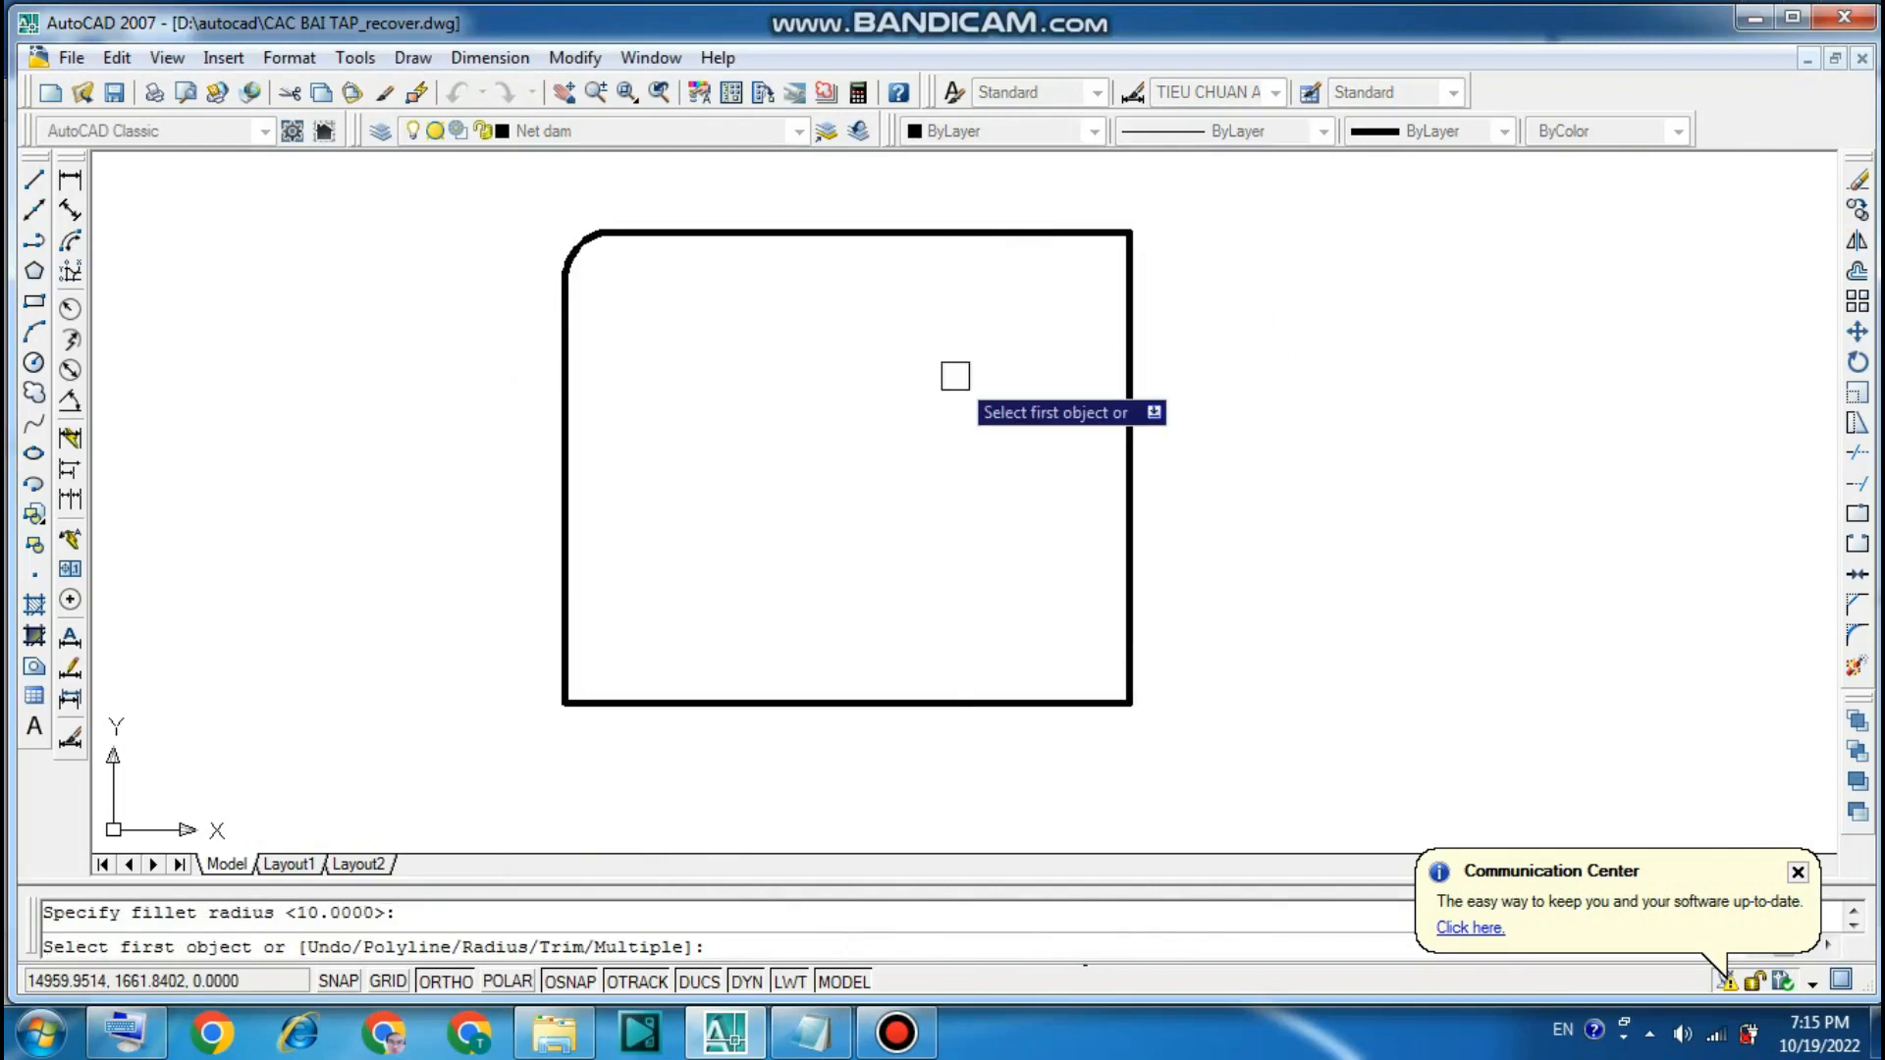
pyautogui.click(991, 233)
pyautogui.click(1129, 320)
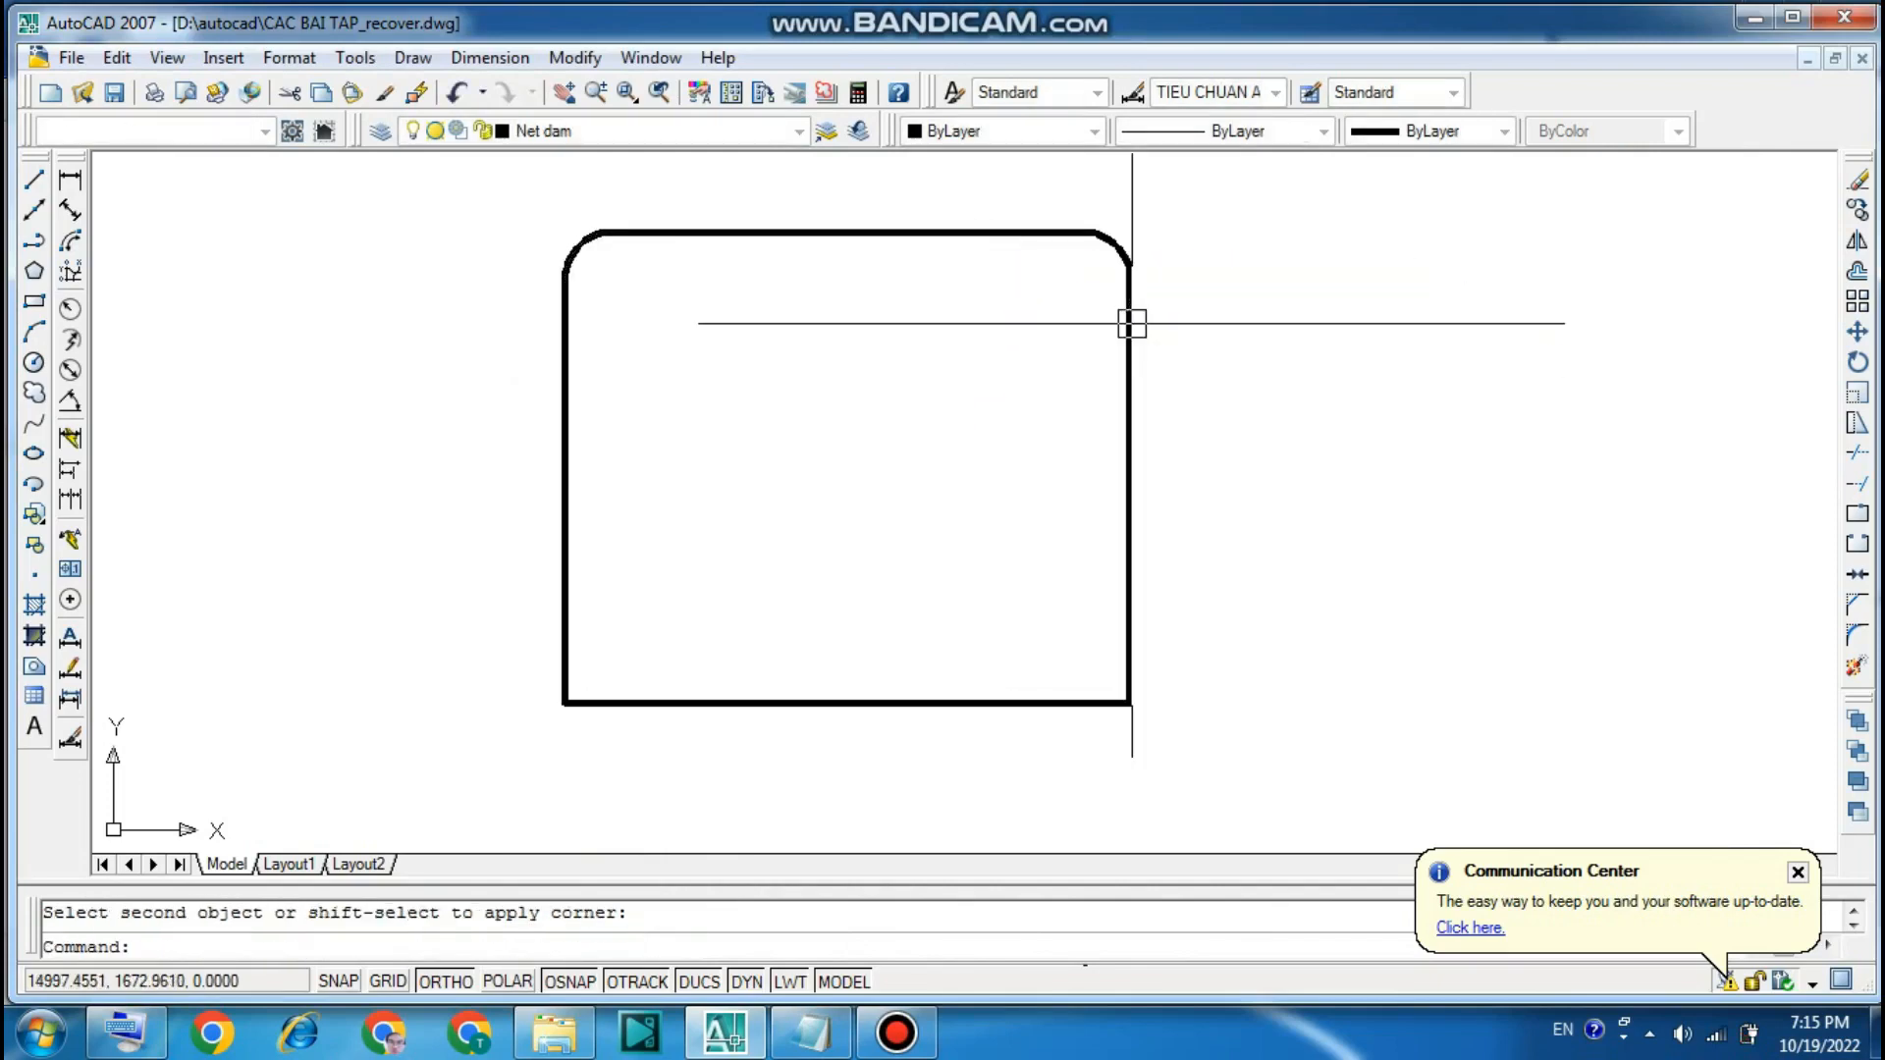
# - Repeat the Fillet command with radius 10 on the rectangle's lower-right and lower-left corners
pyautogui.press('Return')
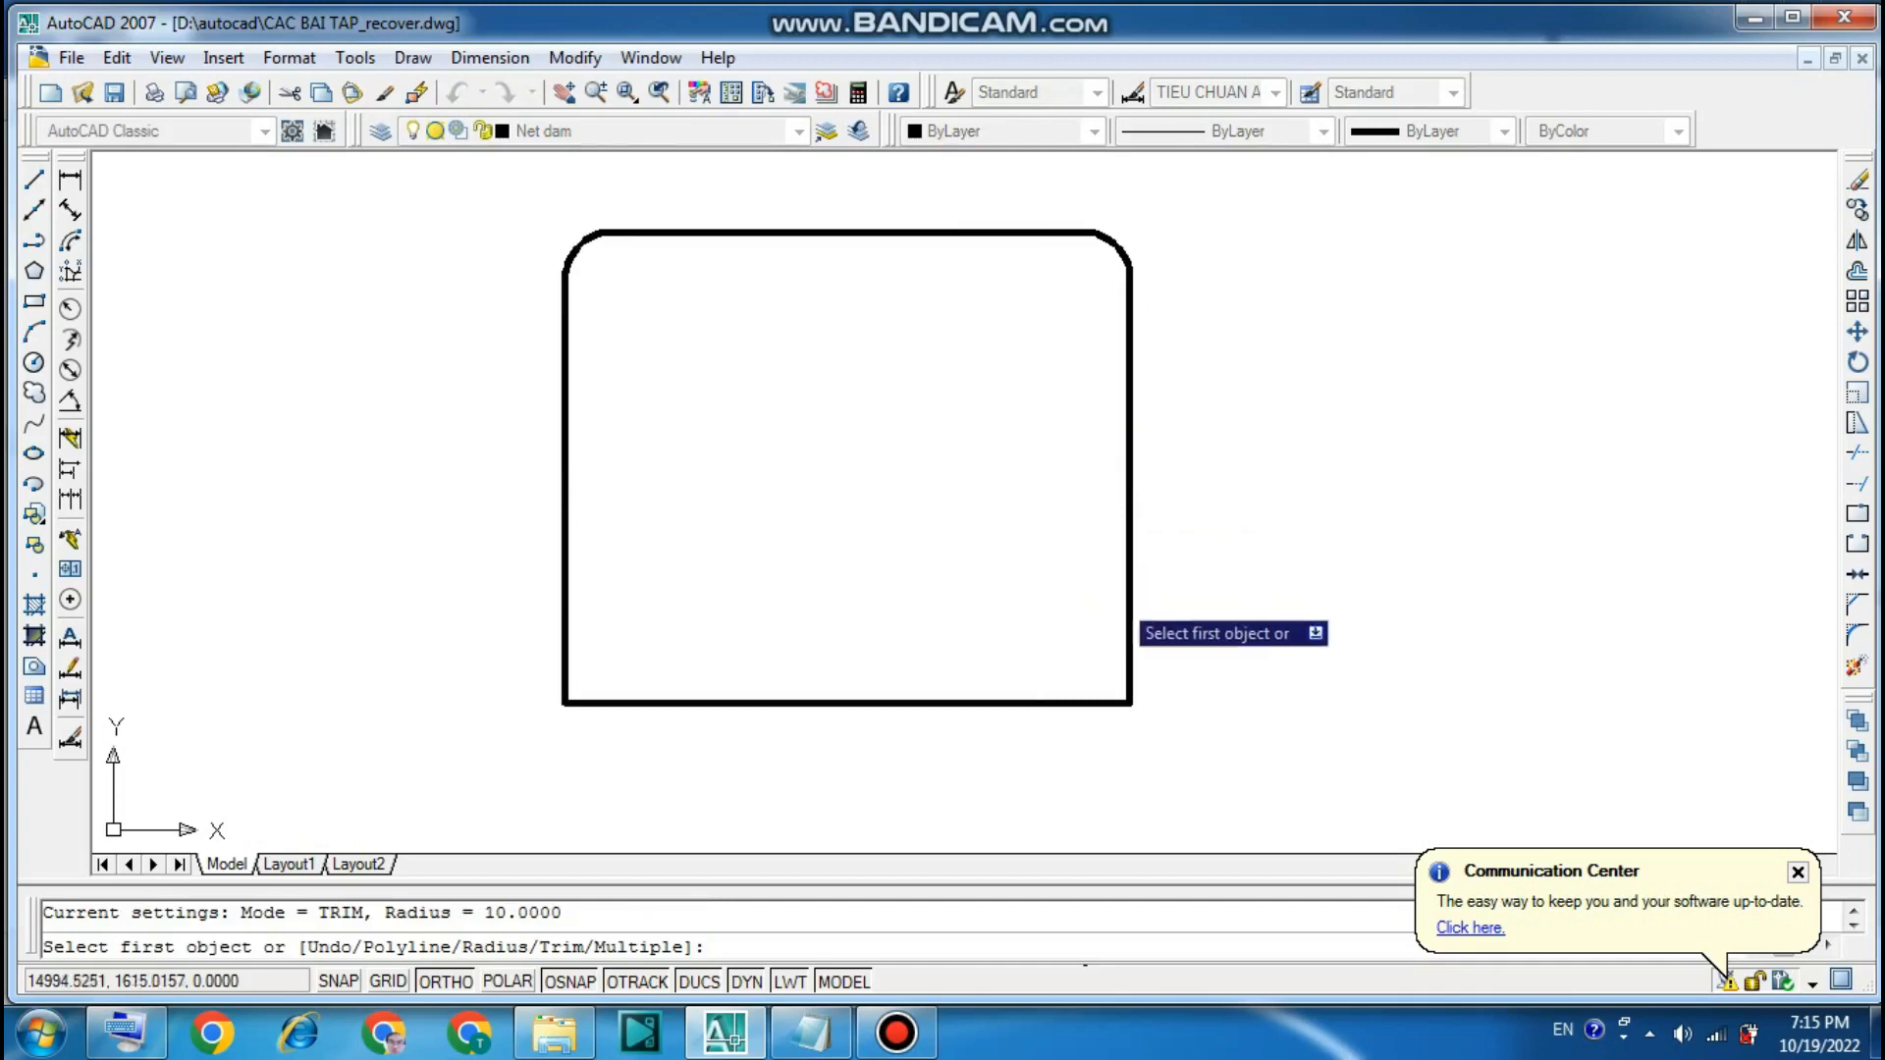
pyautogui.click(1121, 597)
pyautogui.click(1072, 713)
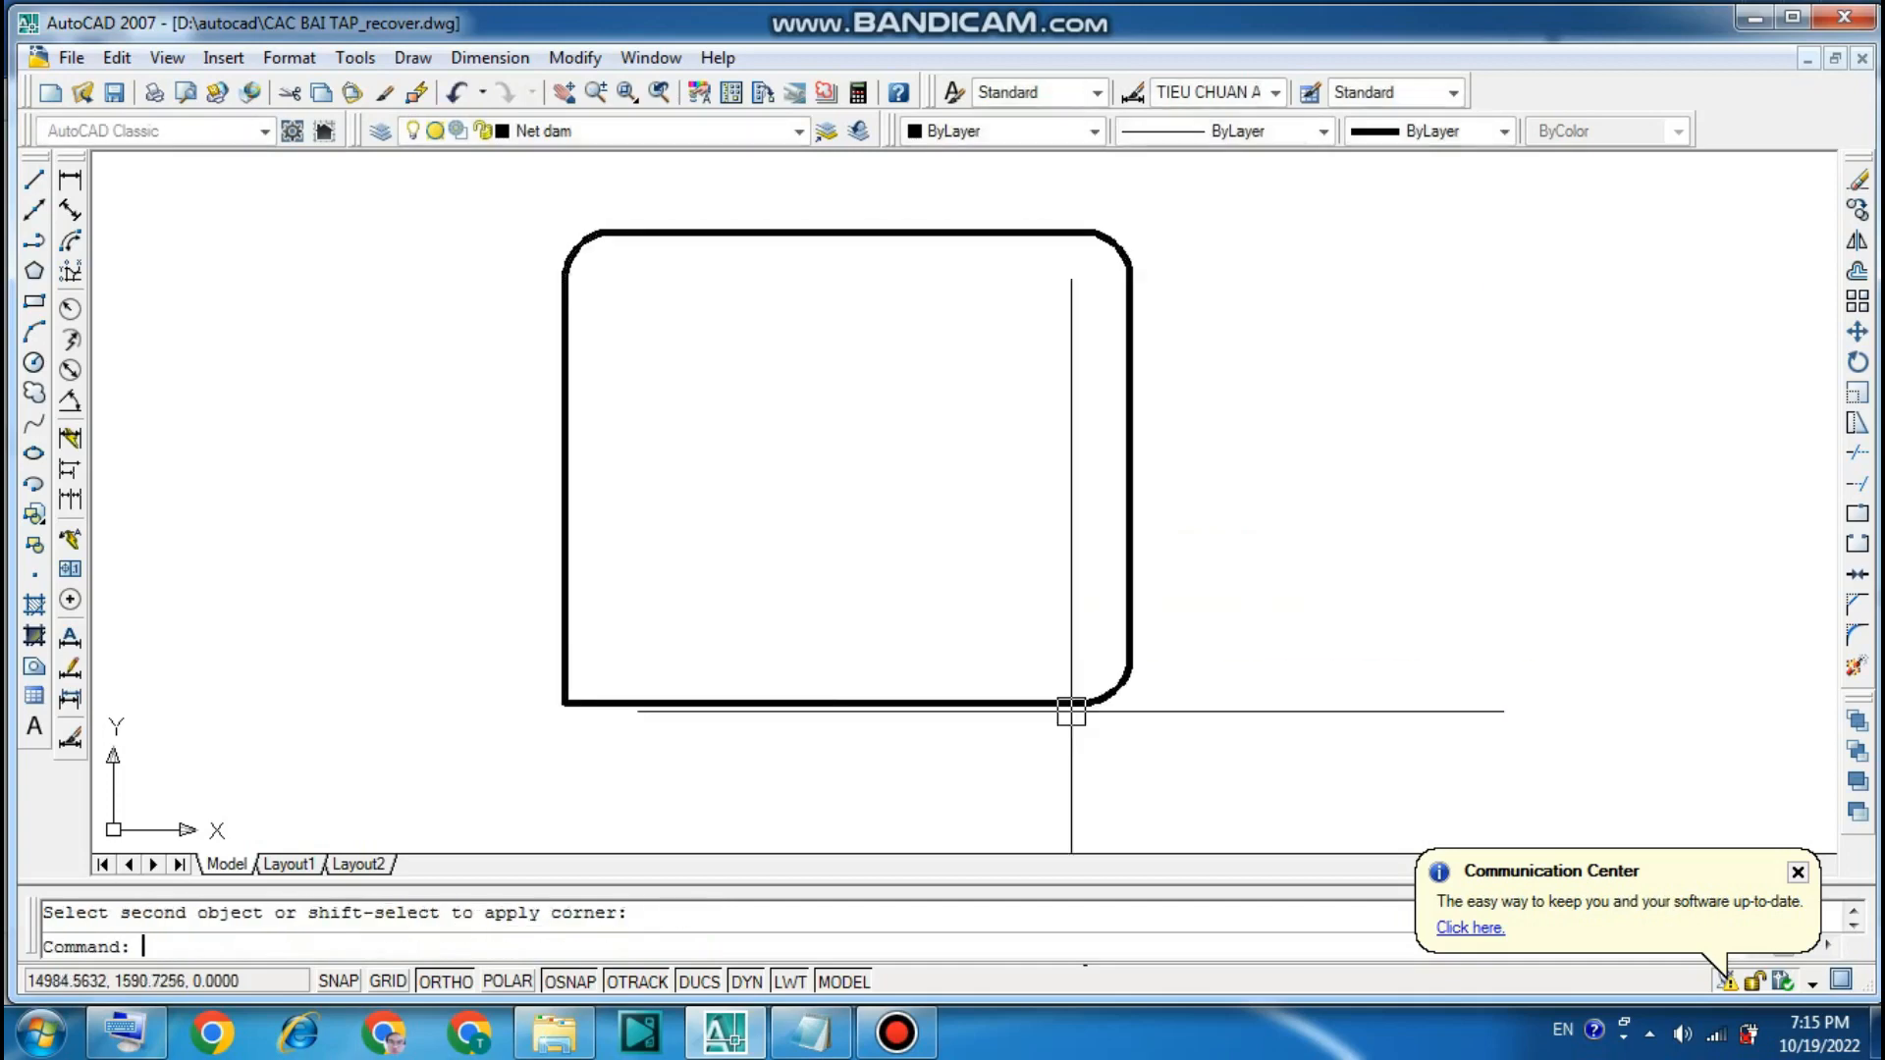
pyautogui.press('Return')
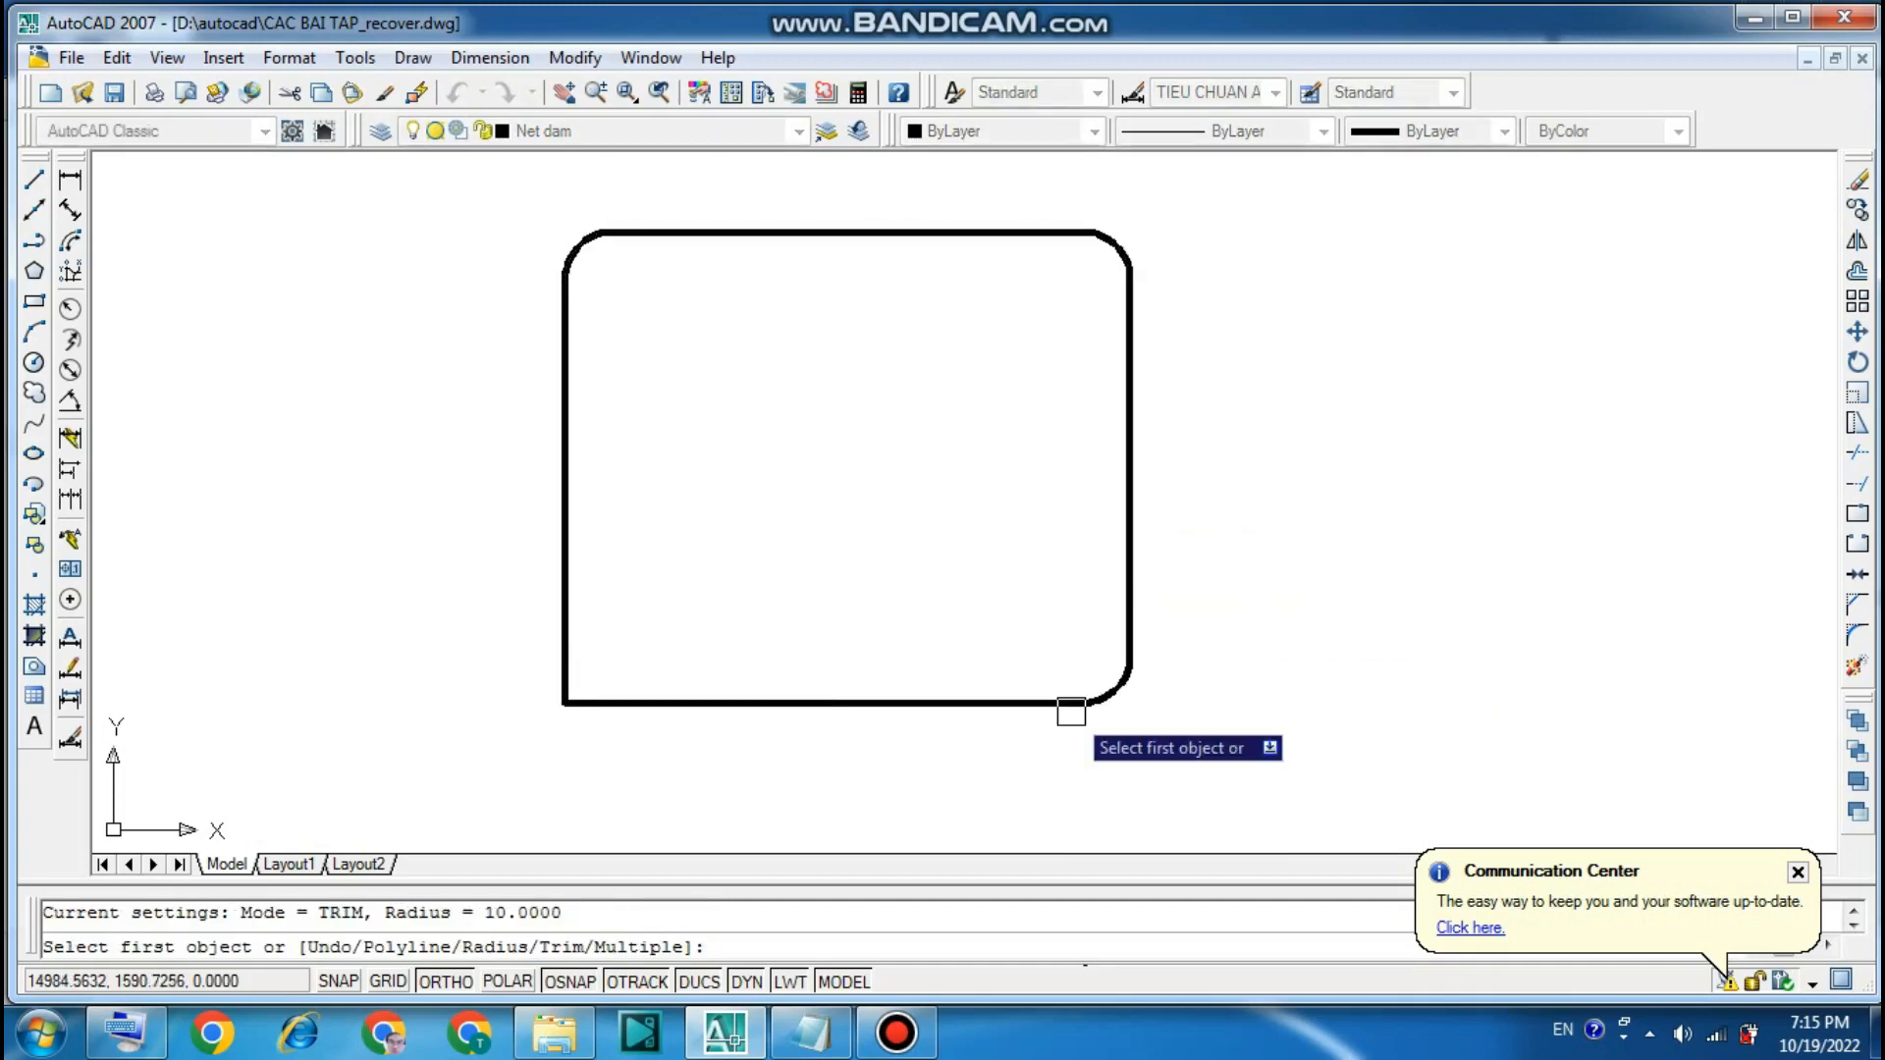
pyautogui.click(652, 713)
pyautogui.click(566, 587)
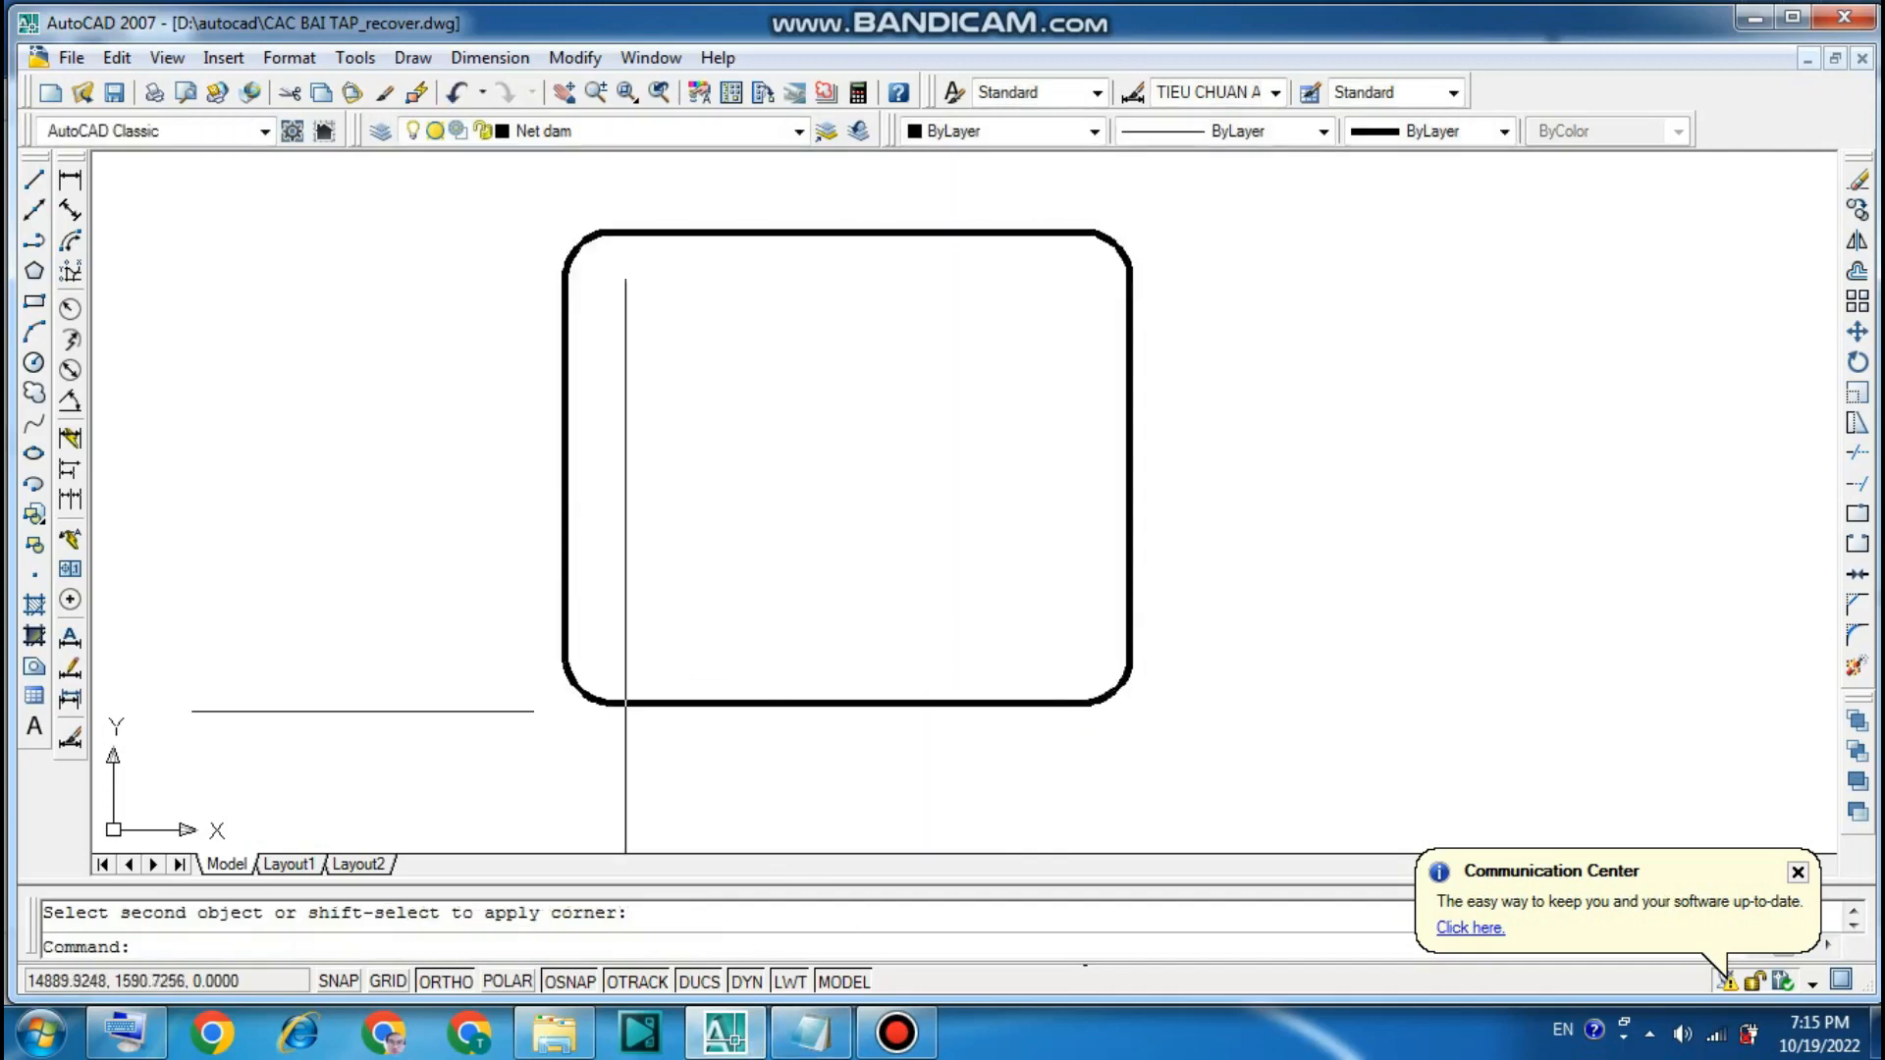
# - Make Net manh the current layer and place a radius dimension on the rectangle's upper-left fillet
pyautogui.click(795, 132)
pyautogui.click(599, 272)
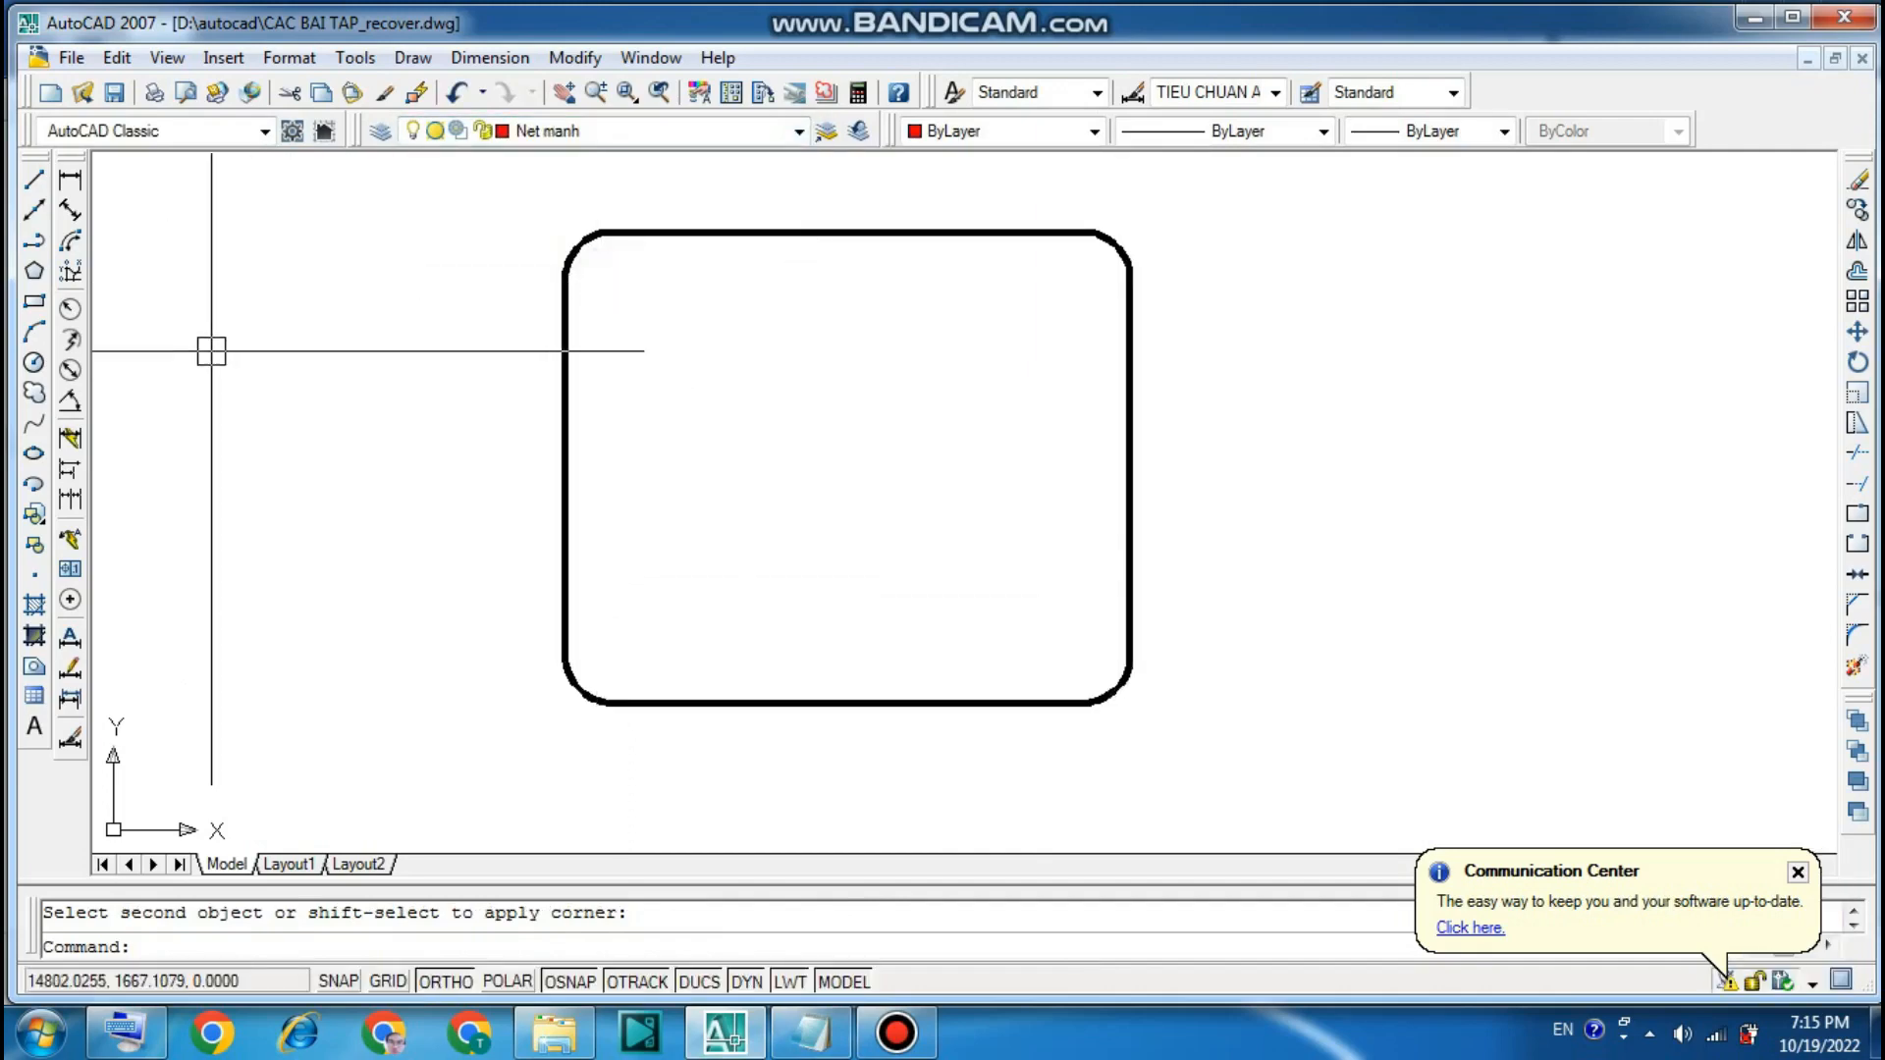
pyautogui.click(71, 310)
pyautogui.click(579, 244)
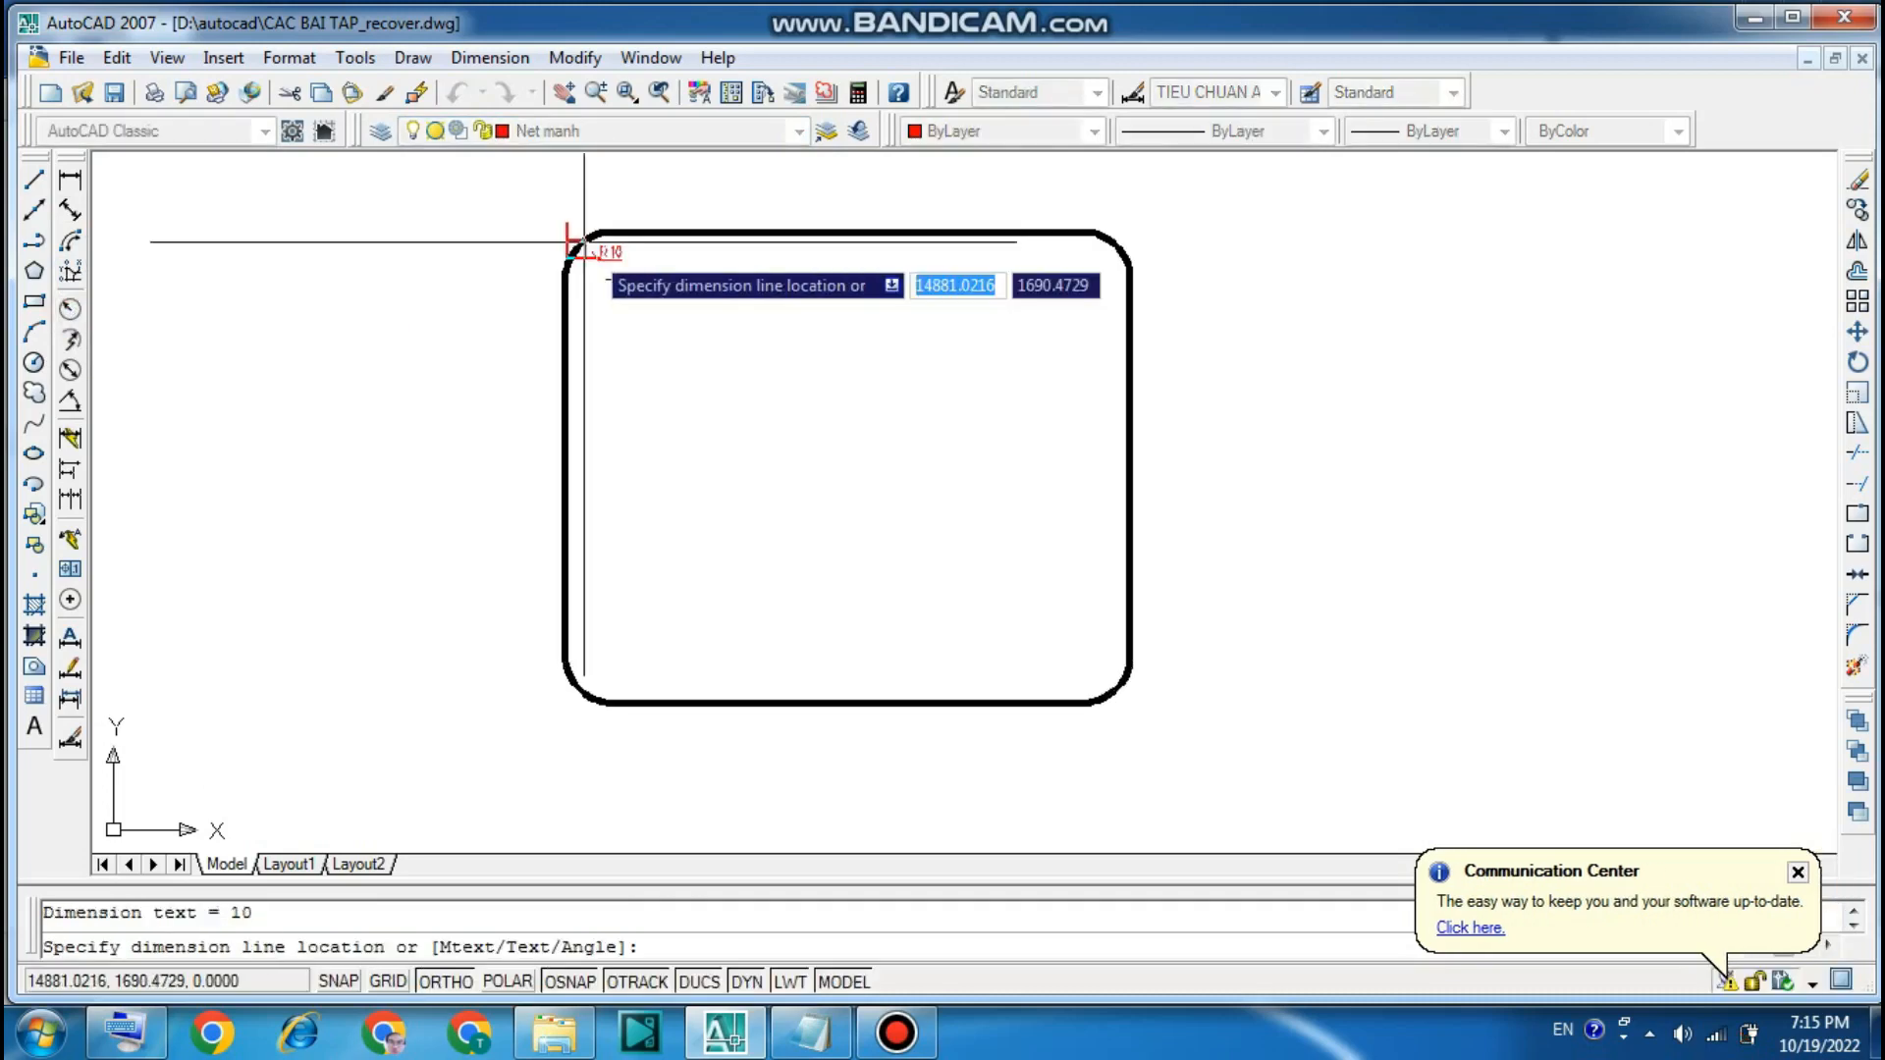
pyautogui.click(496, 230)
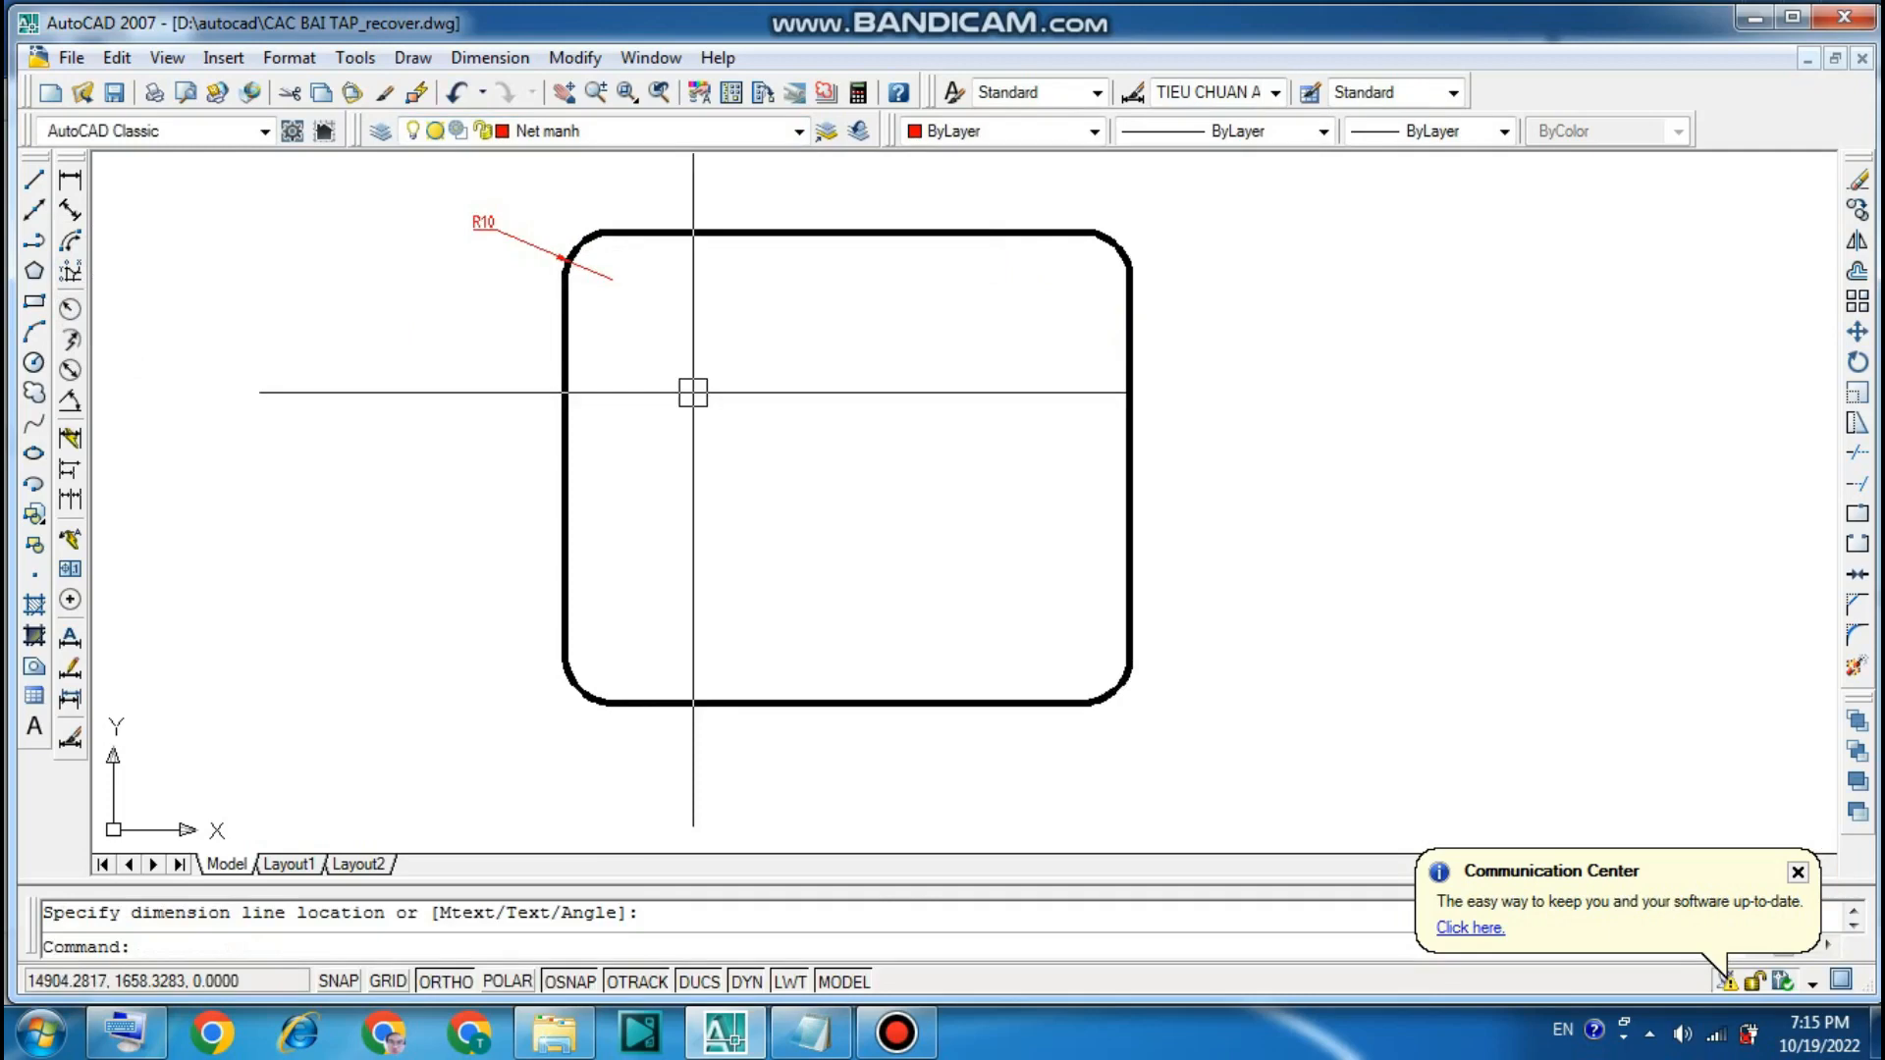
pyautogui.click(69, 180)
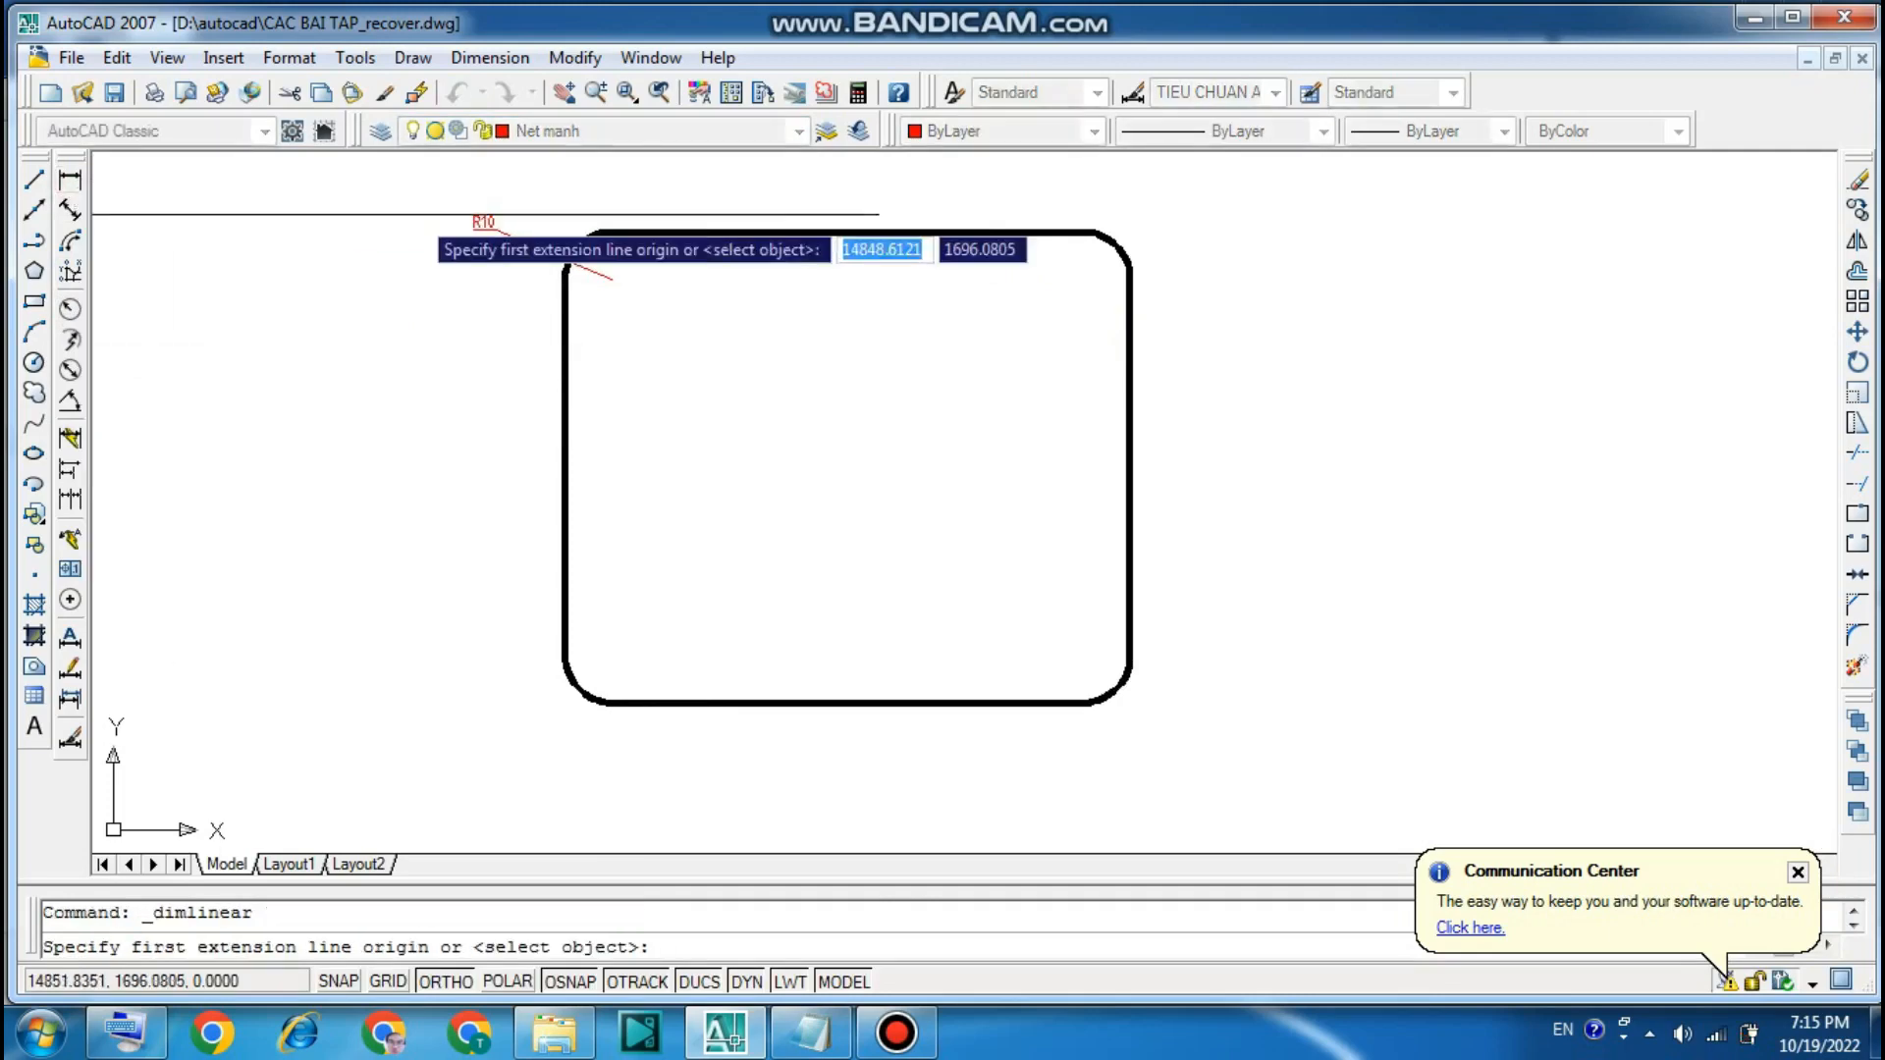
pyautogui.click(611, 280)
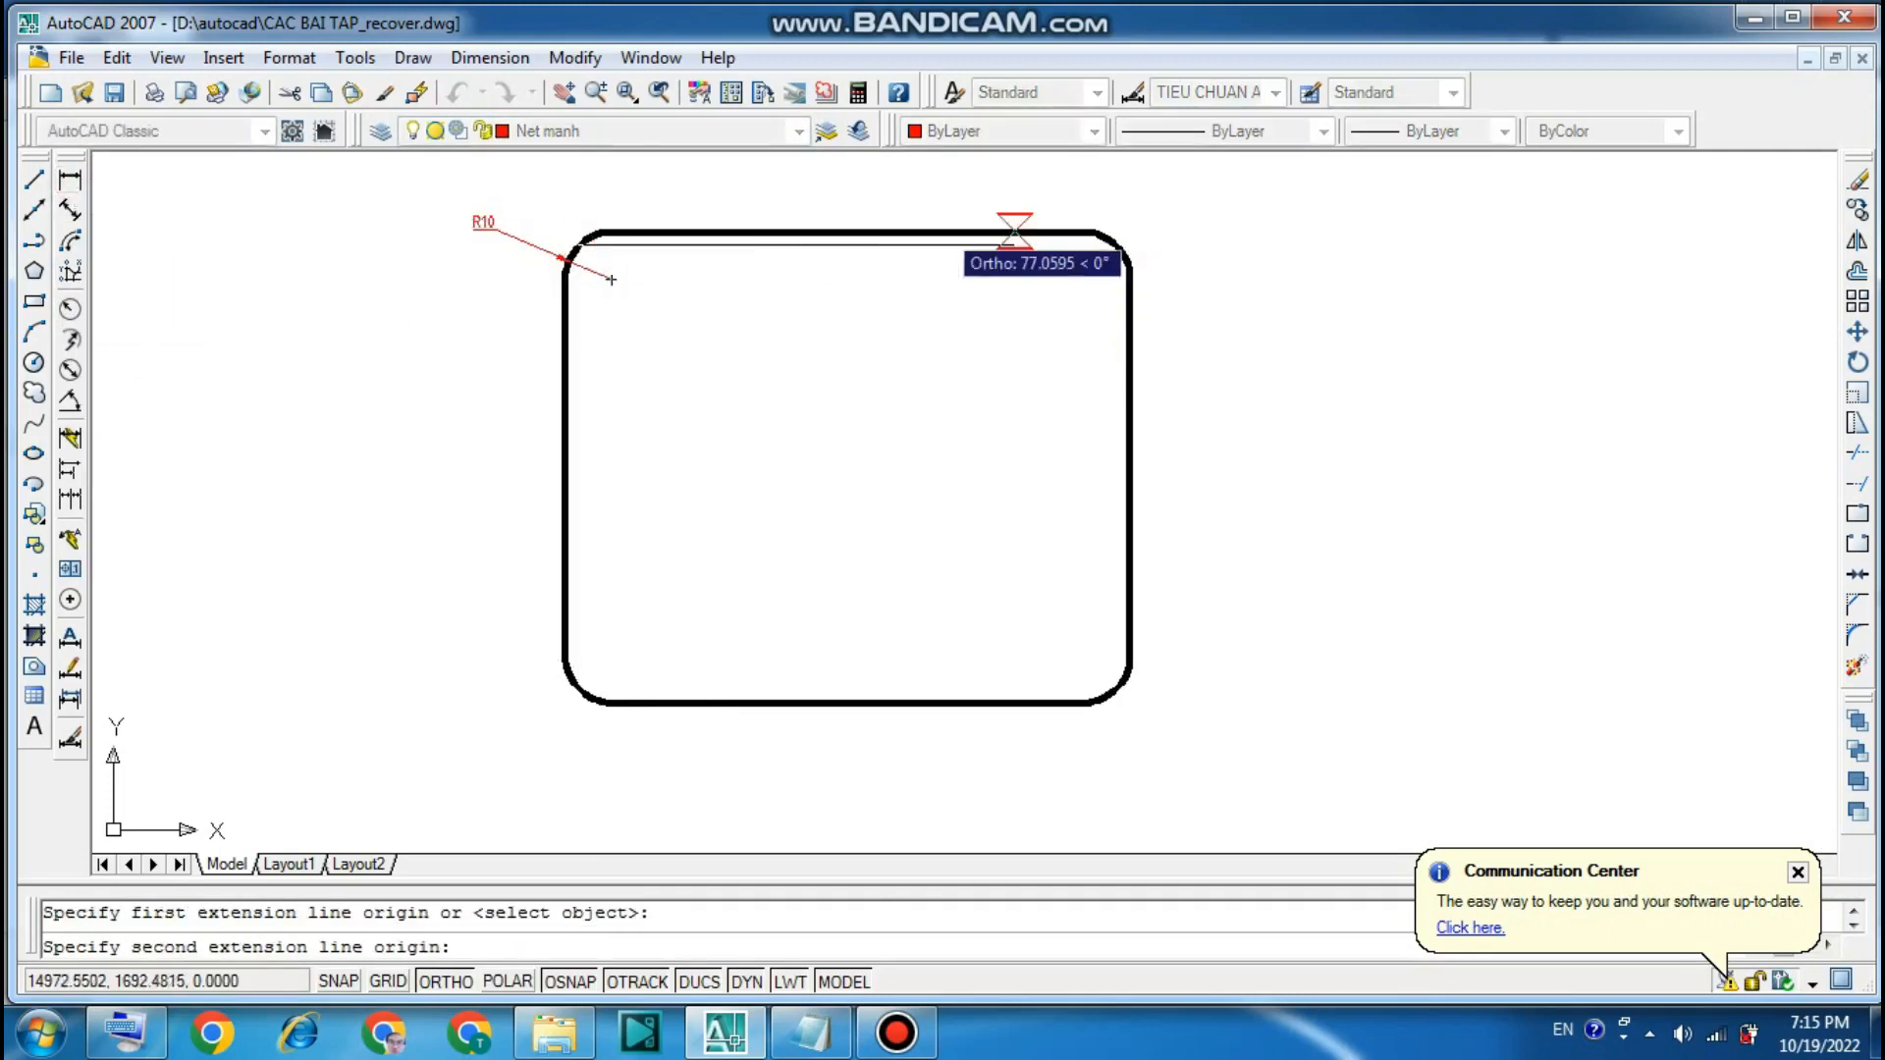
pyautogui.click(1102, 246)
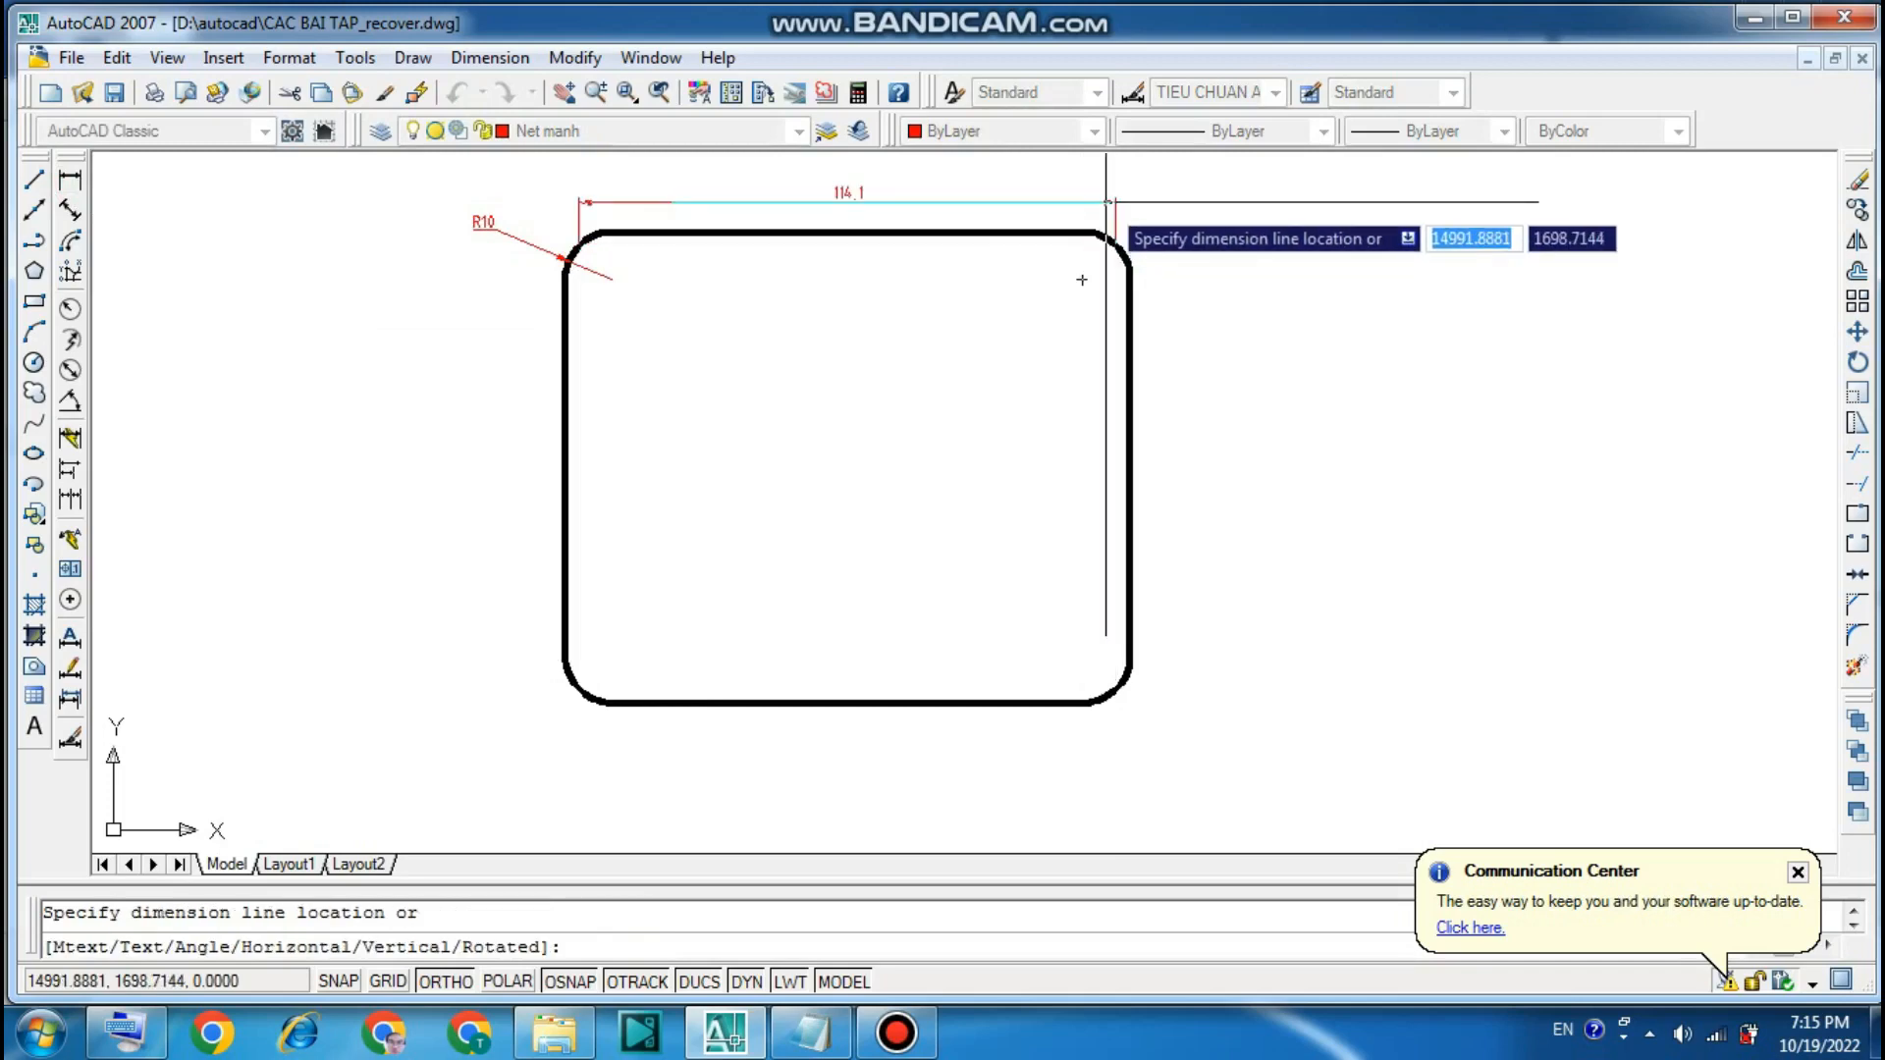
pyautogui.press('Escape')
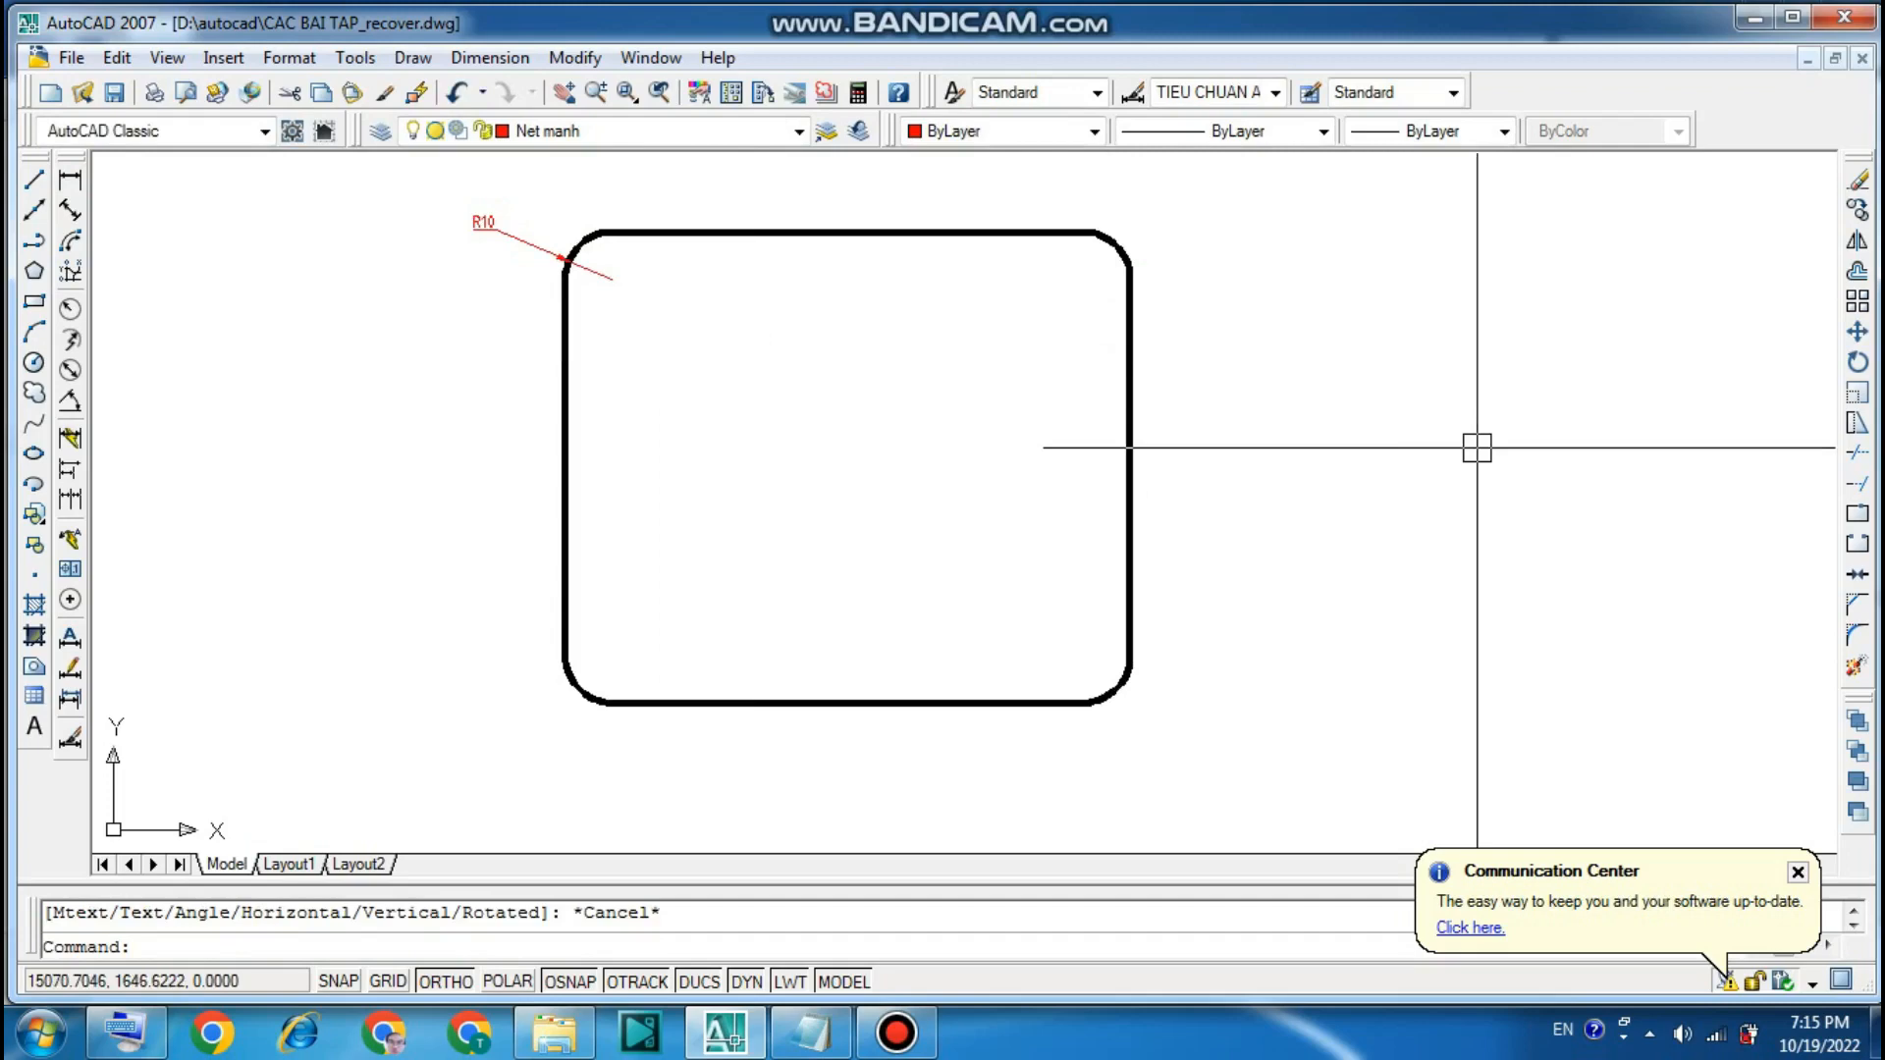
# - Highlight the heading "Lệnh offset" in the Notepad notes, return to AutoCAD and make Net dam the current layer
pyautogui.click(811, 1031)
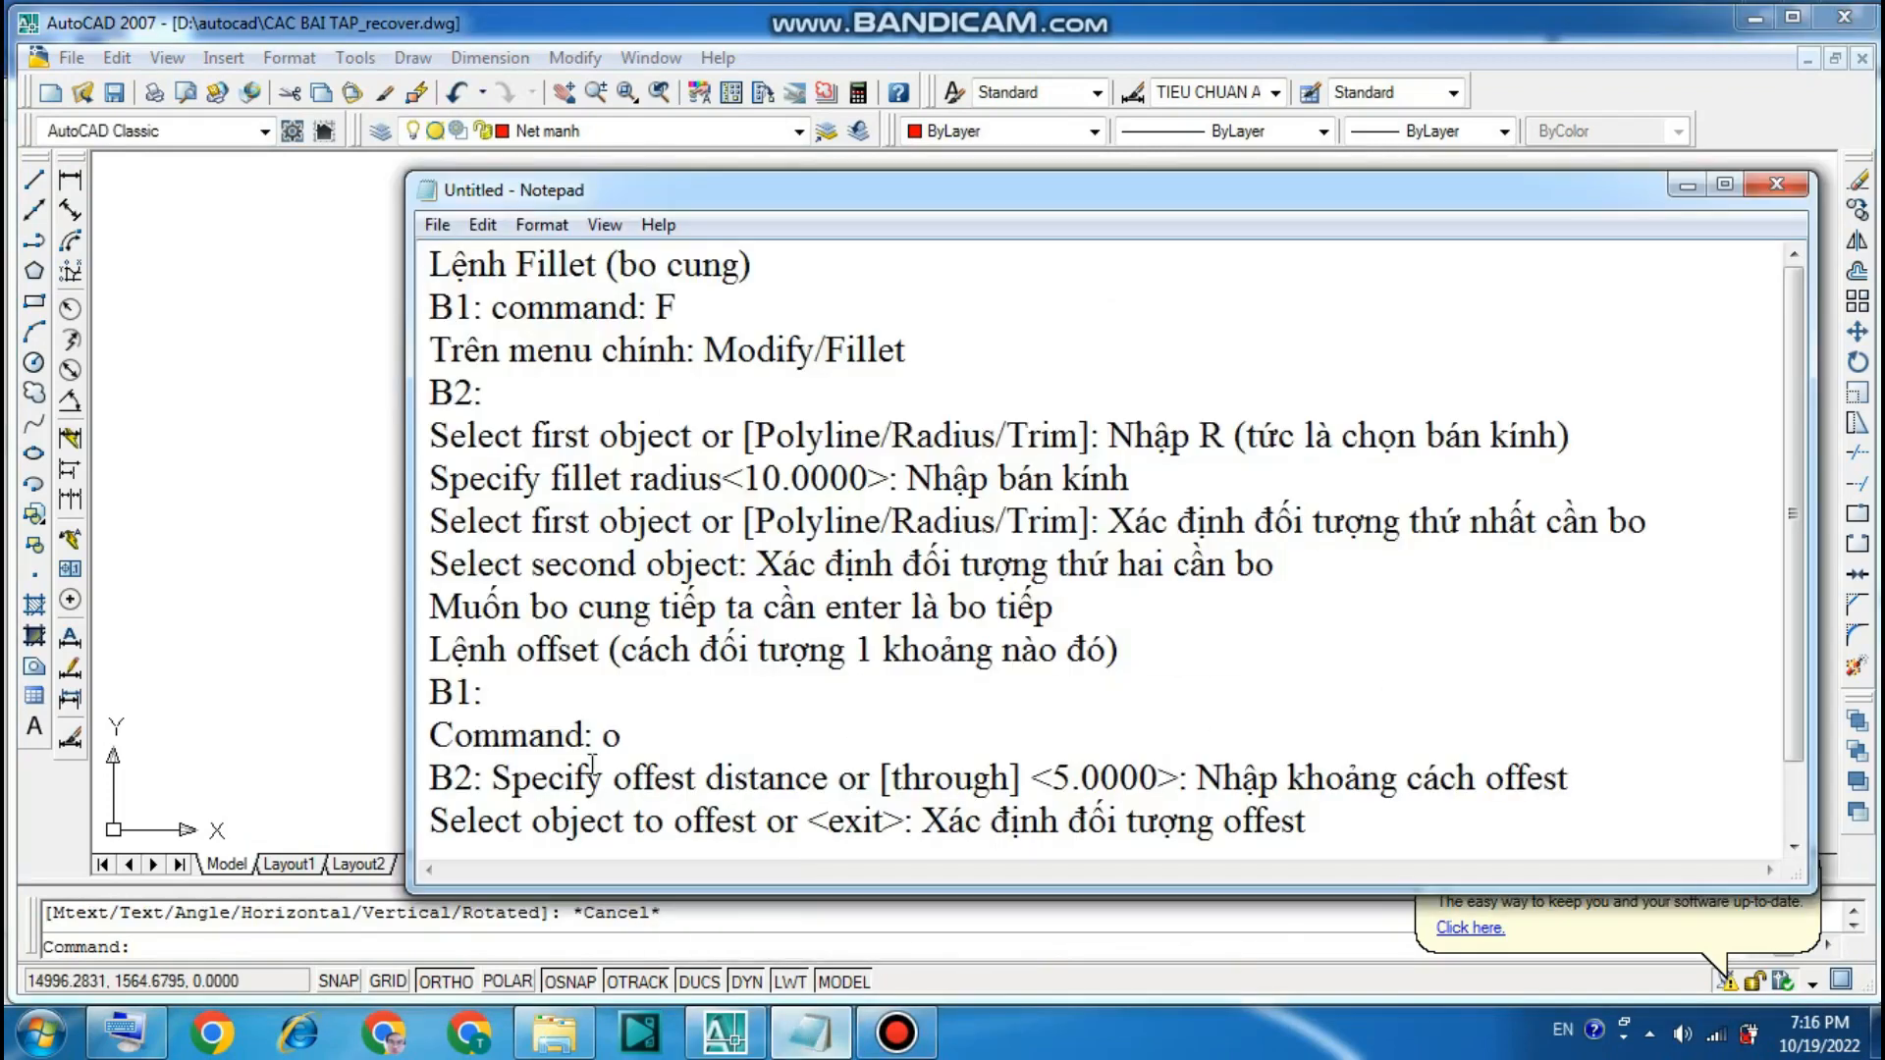
pyautogui.moveTo(432, 648); pyautogui.dragTo(612, 650)
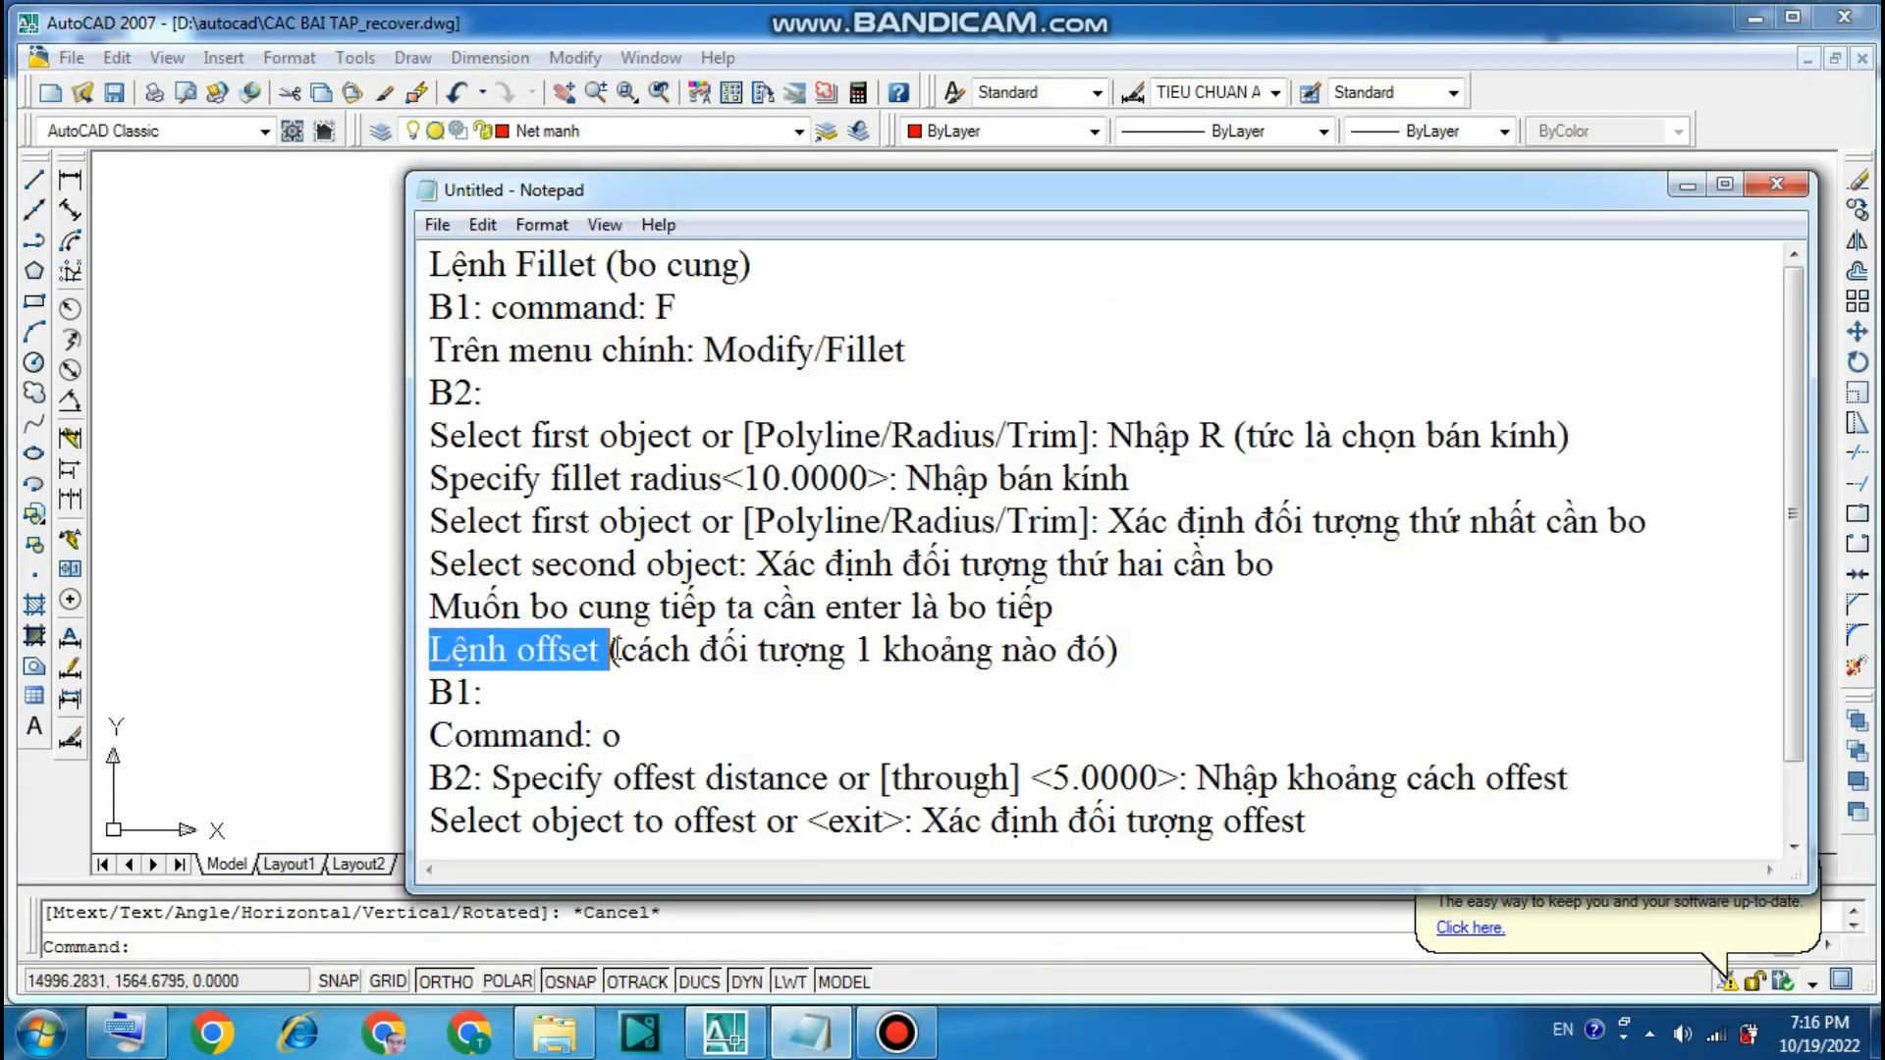
pyautogui.click(1694, 185)
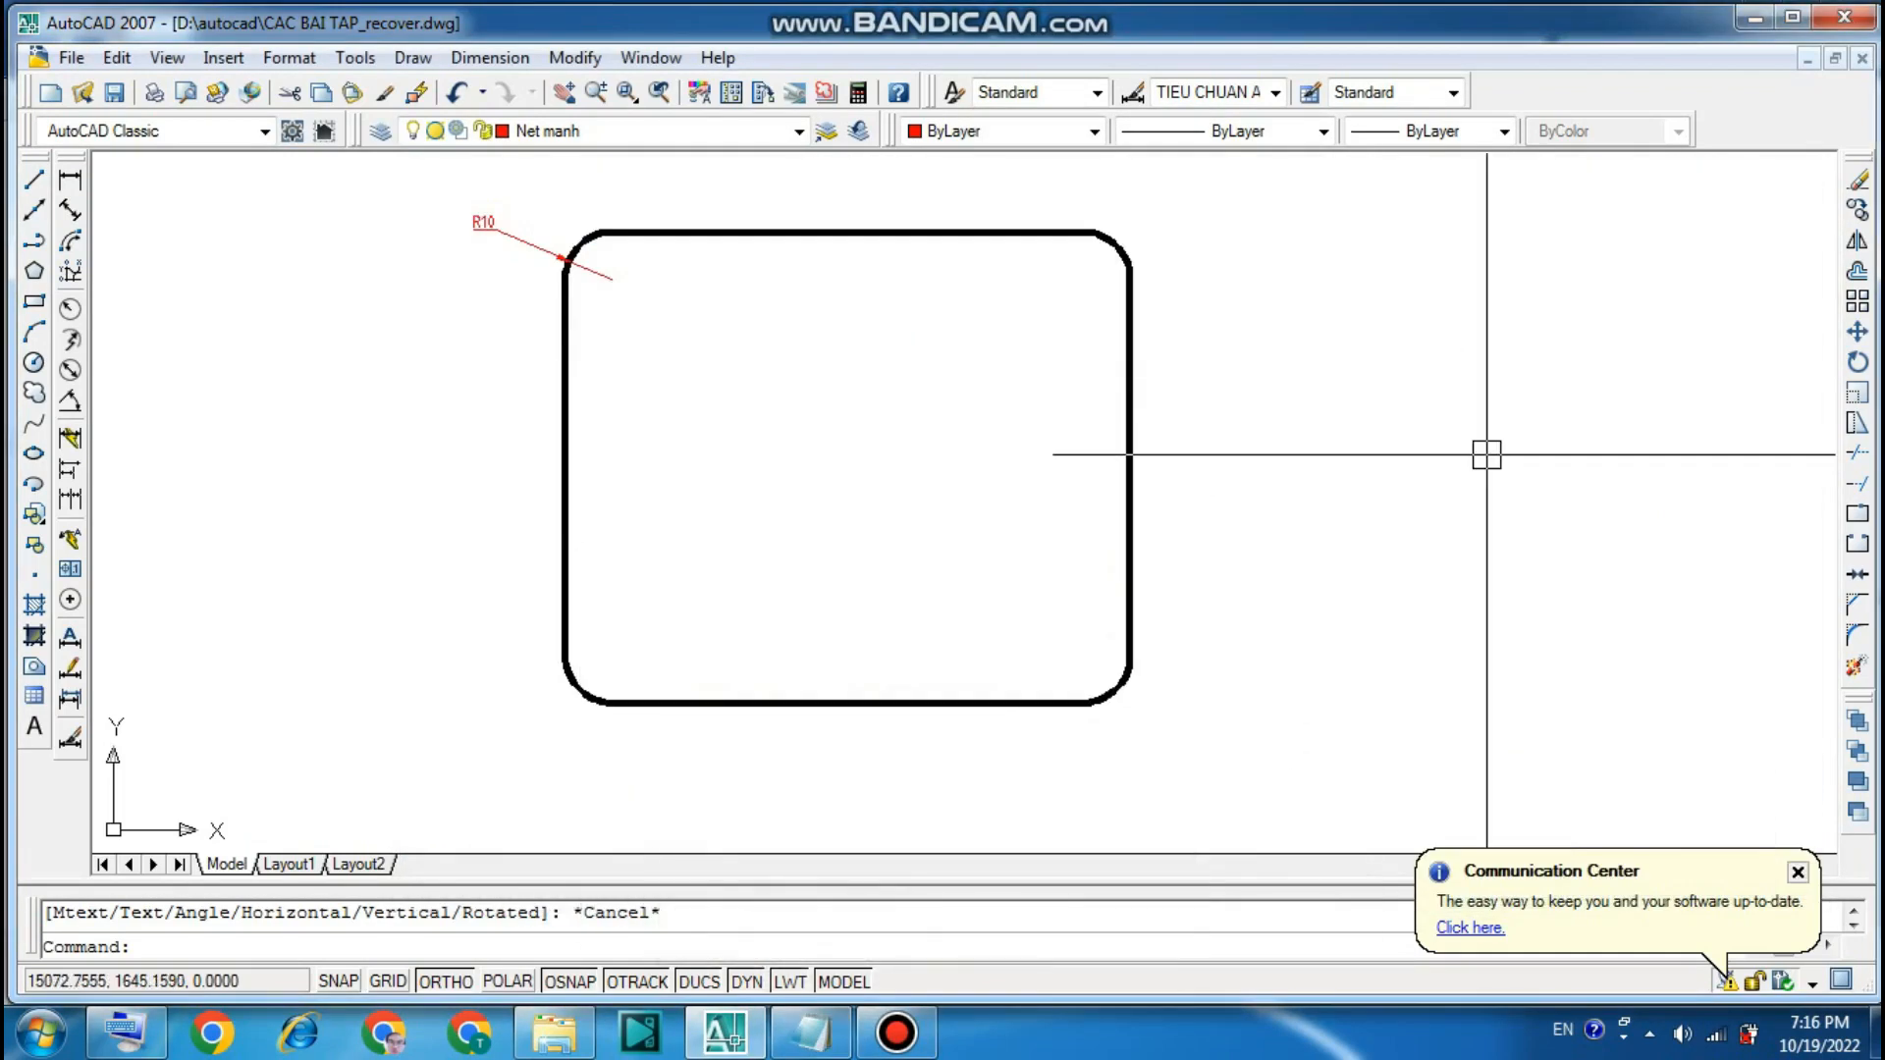
pyautogui.moveTo(1487, 453)
pyautogui.mouseDown(button='middle')
pyautogui.moveTo(1375, 421)
pyautogui.moveTo(1032, 494)
pyautogui.mouseUp(button='middle')
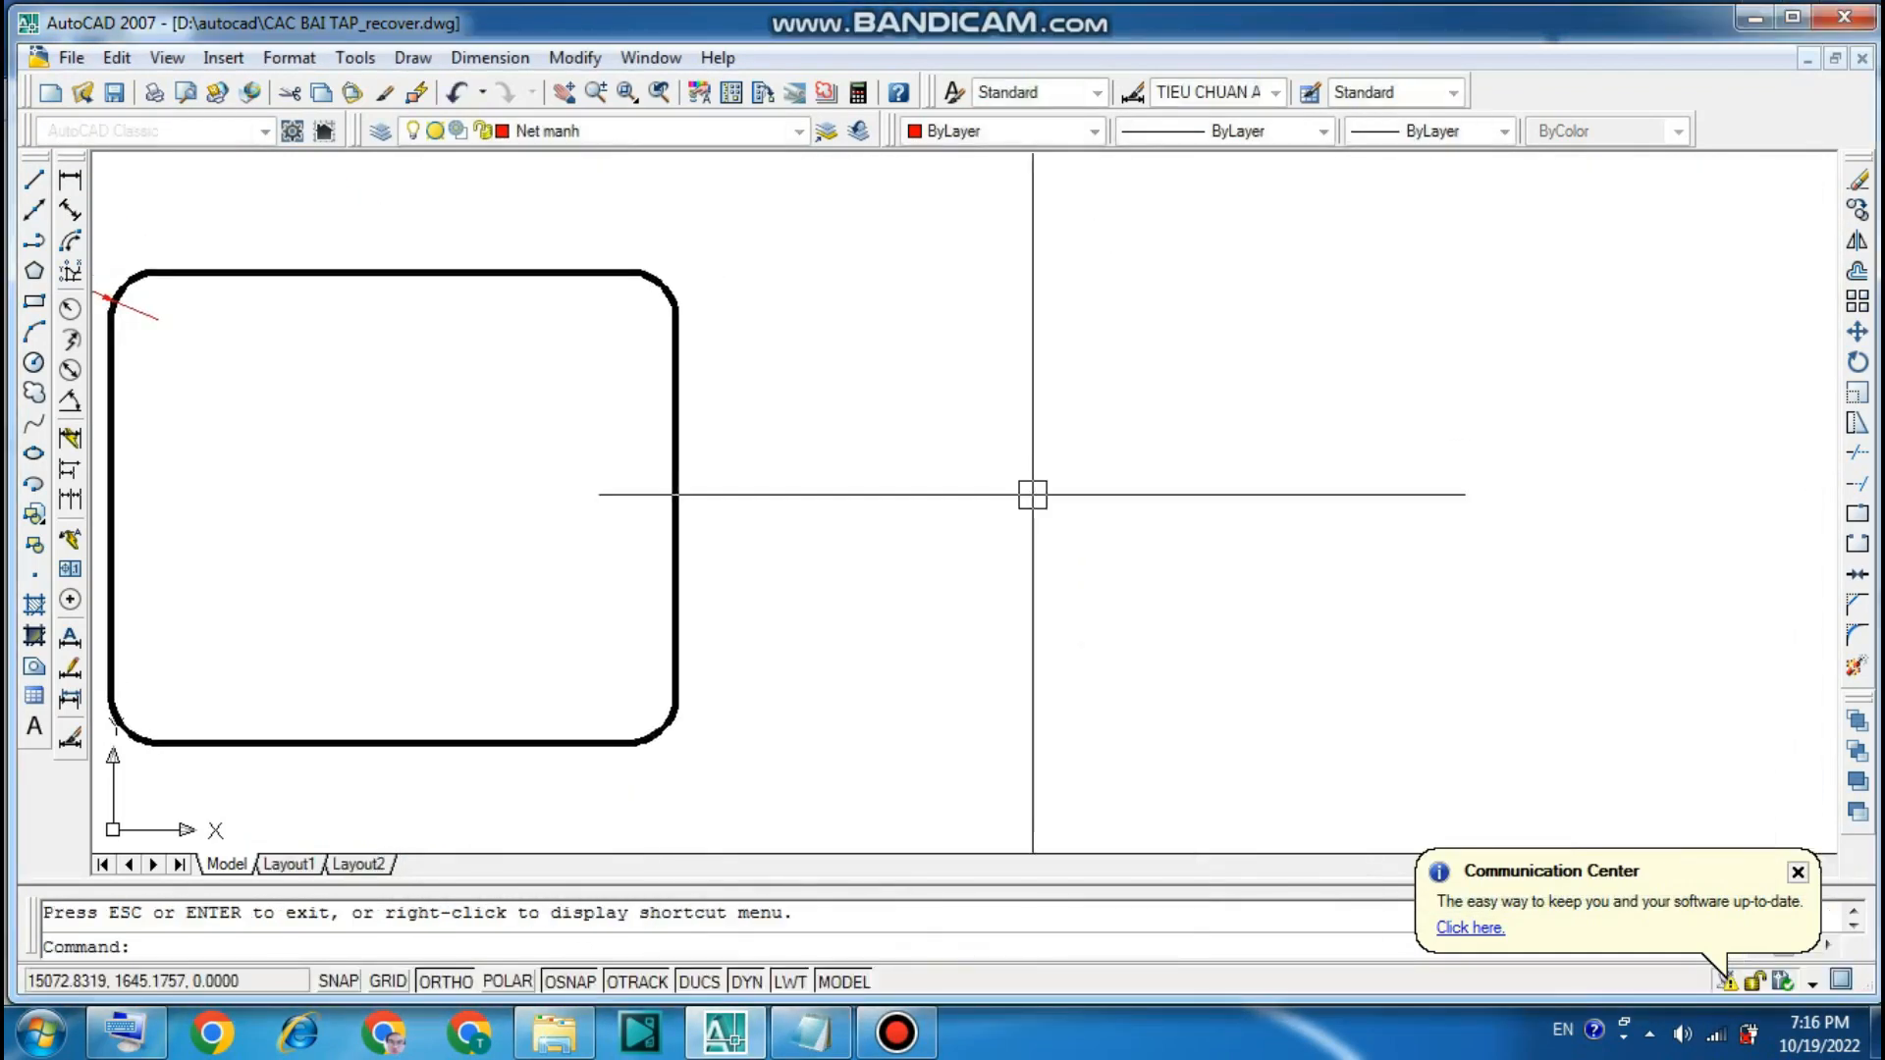
pyautogui.click(799, 131)
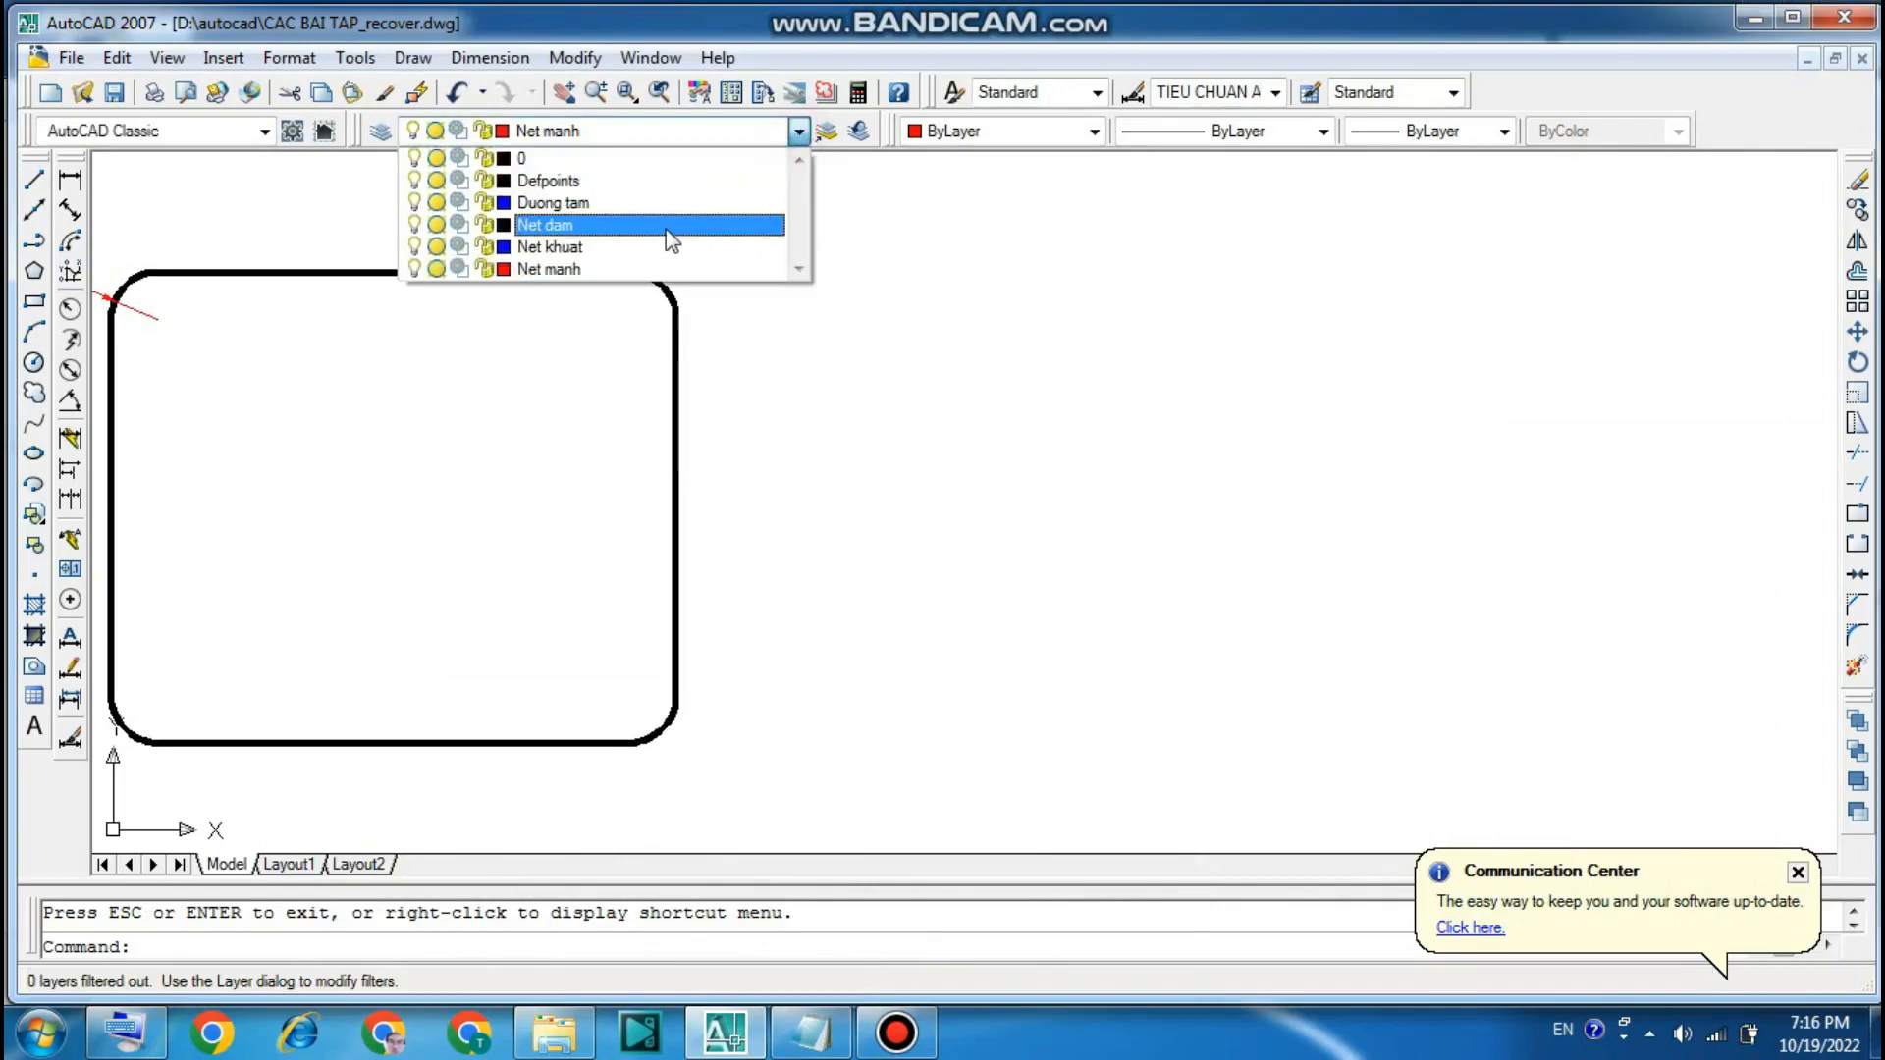
pyautogui.click(667, 231)
pyautogui.write('o')
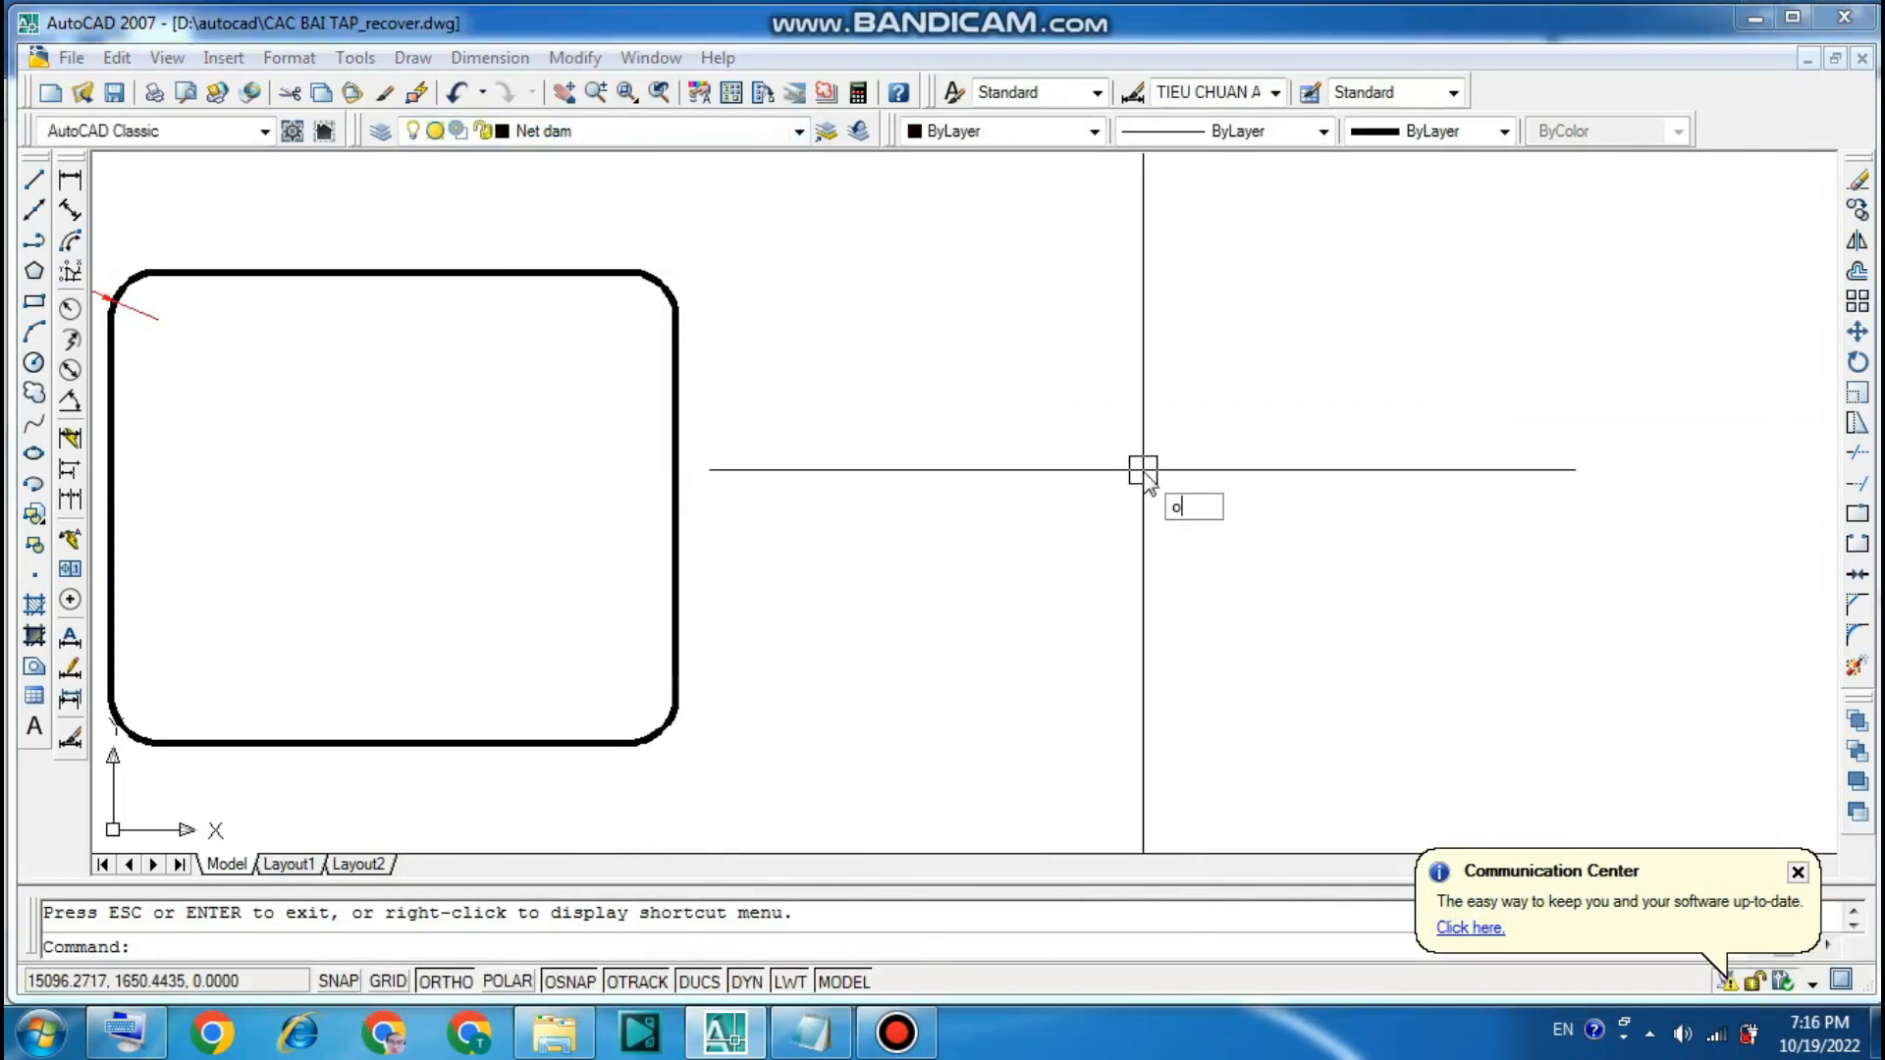
pyautogui.press('Return')
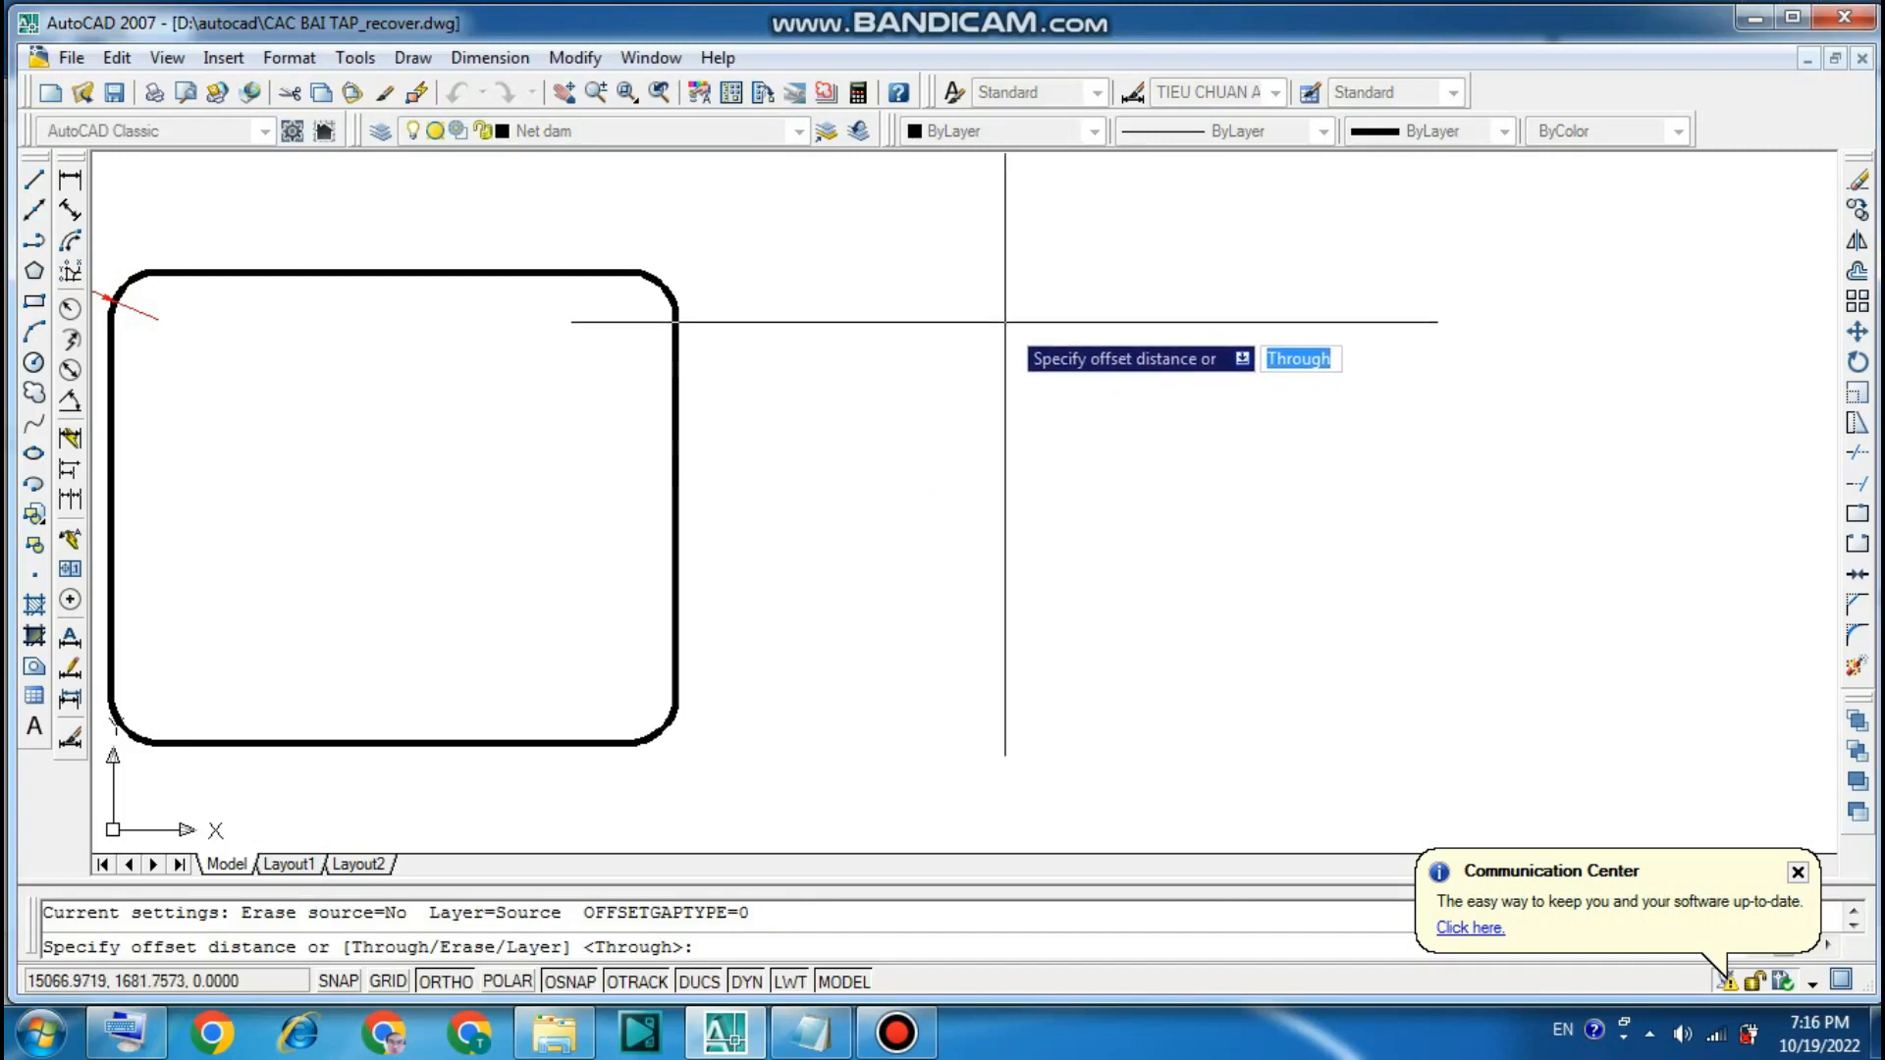
pyautogui.click(1004, 322)
pyautogui.press('Escape')
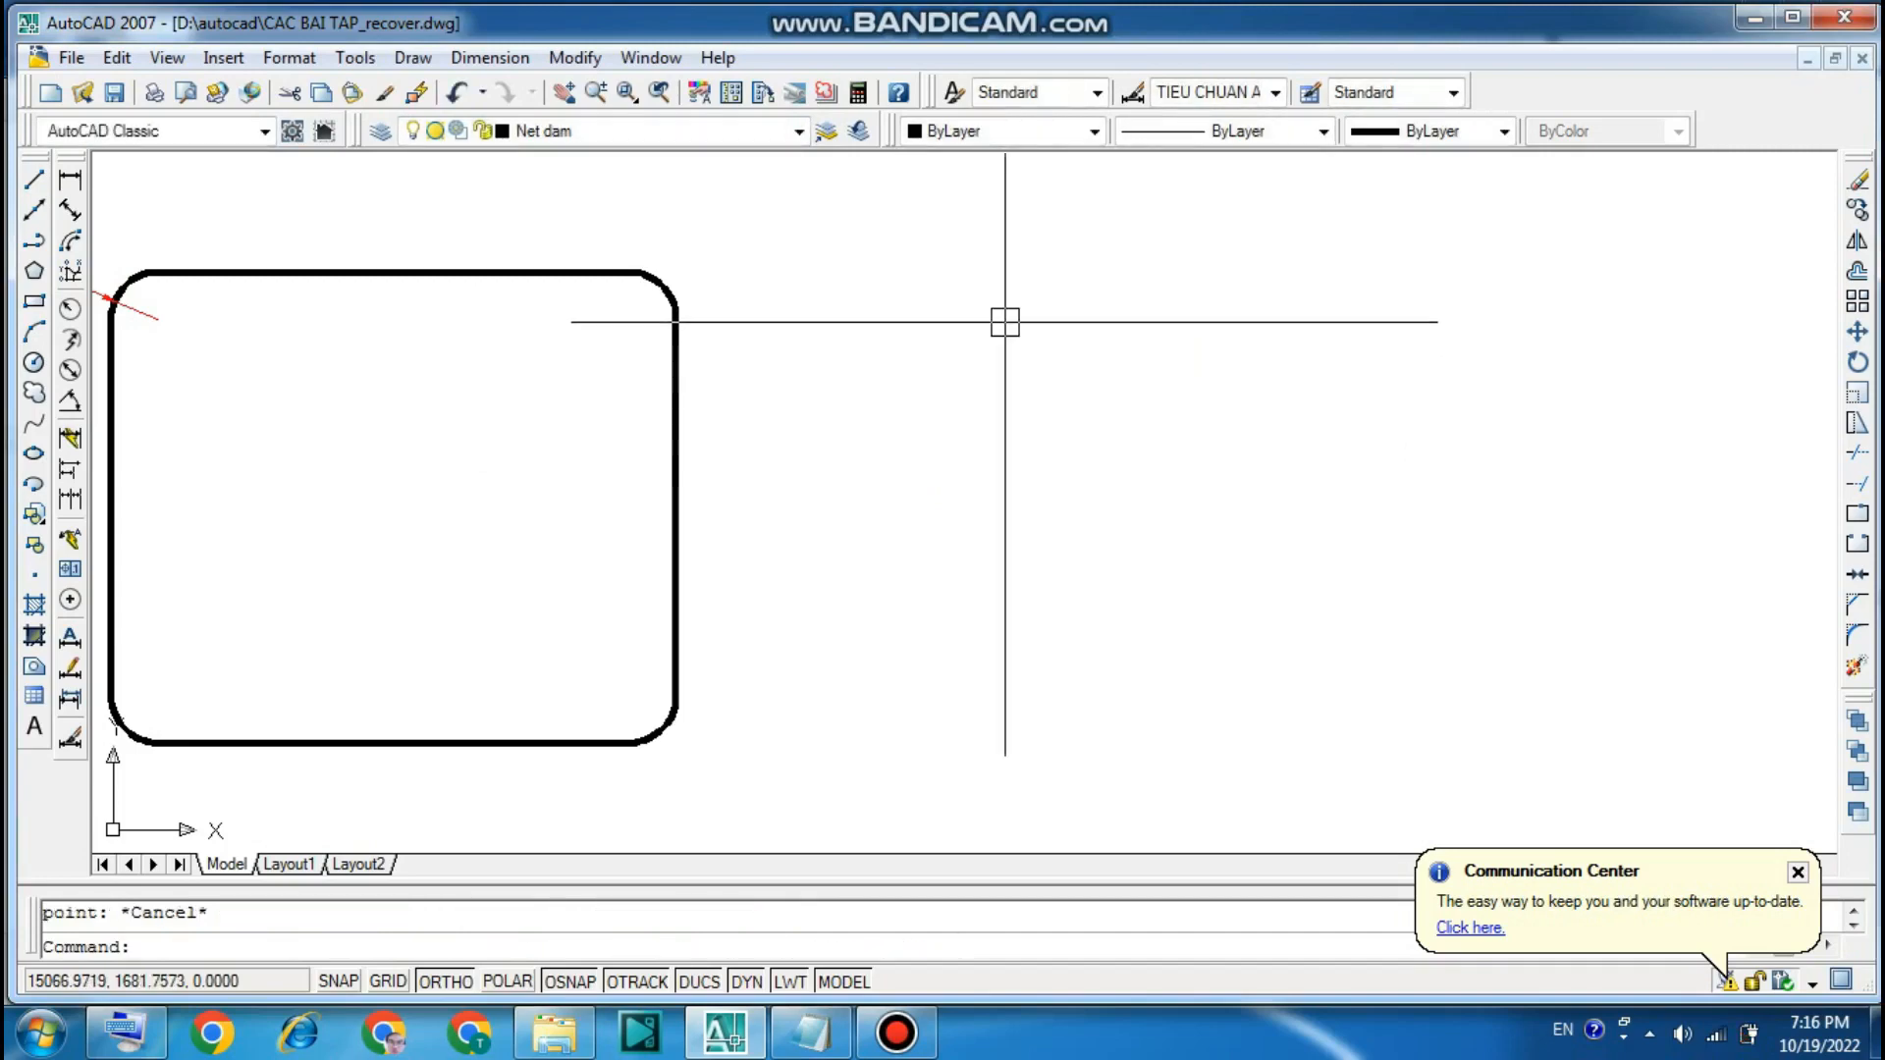
pyautogui.write('l;')
pyautogui.press('Return')
pyautogui.press('Escape')
# - Draw a vertical line about 78 units long in the empty area beside the rounded rectangle's right edge
pyautogui.write('l')
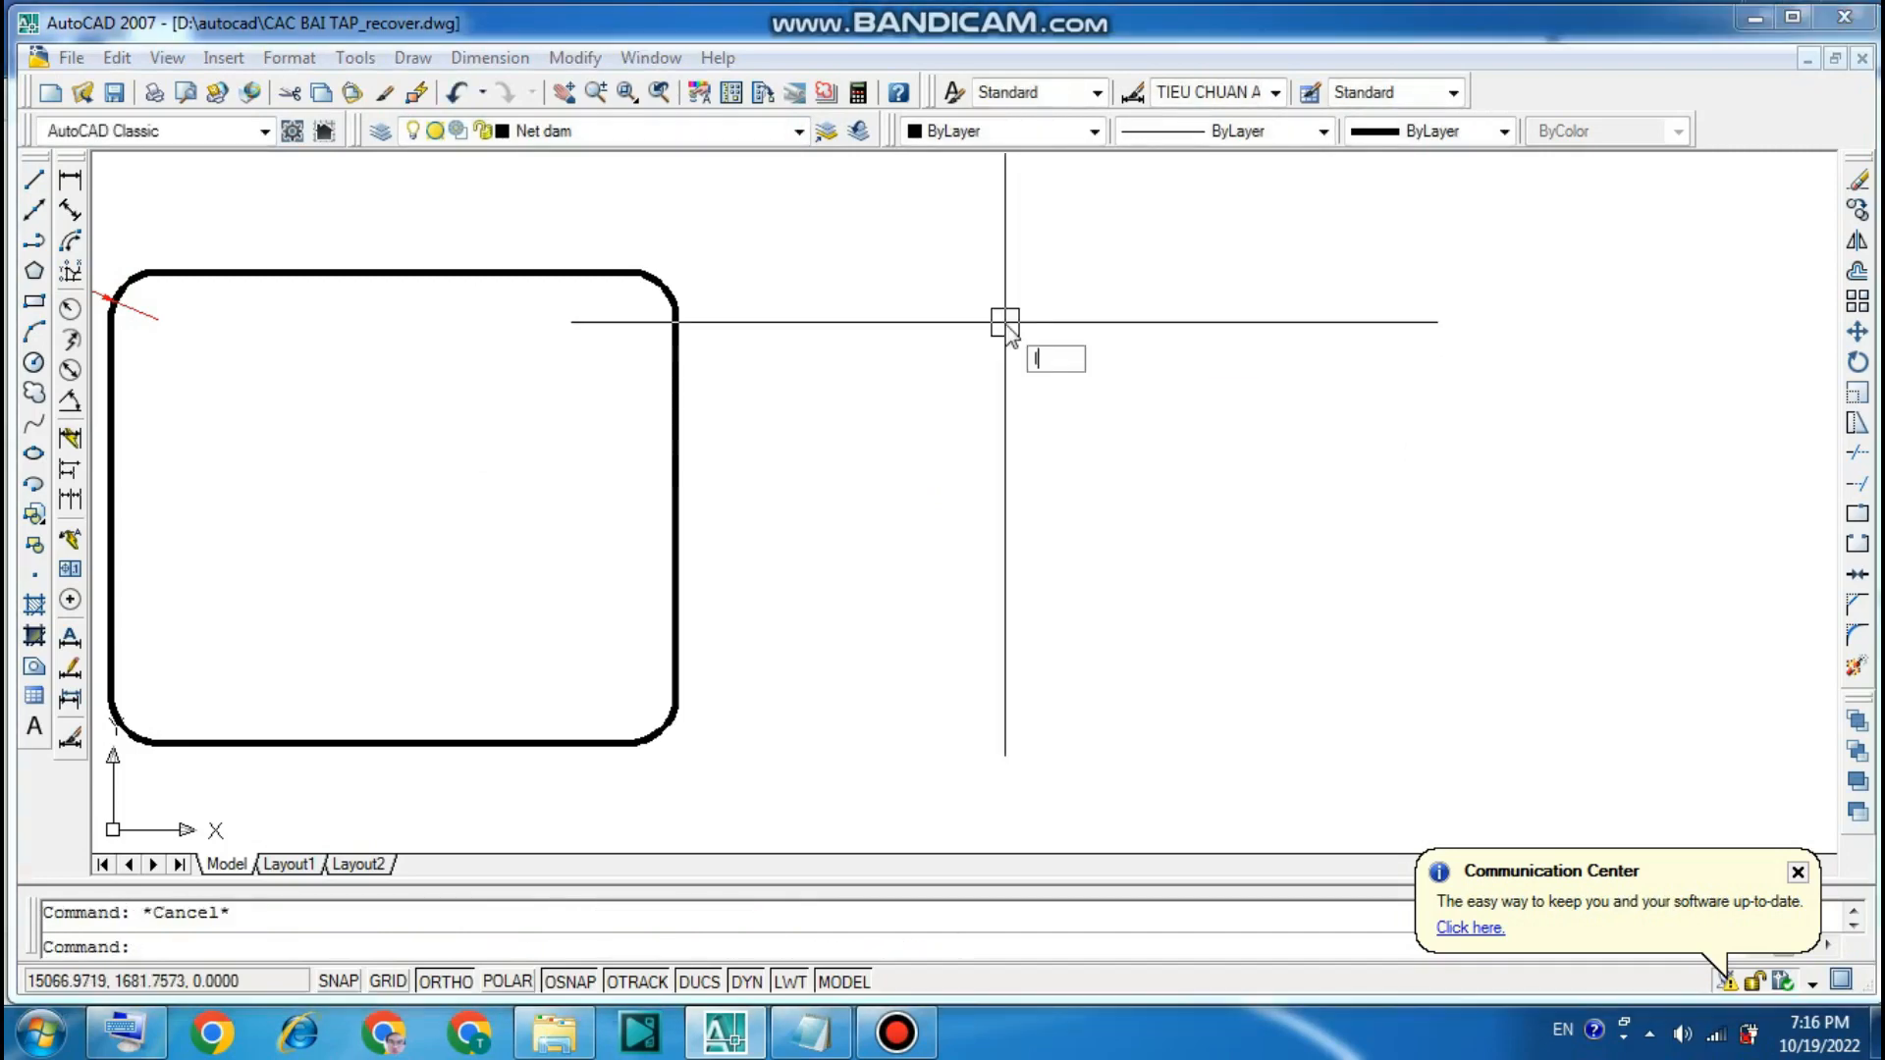
pyautogui.press('Return')
pyautogui.click(1005, 321)
pyautogui.click(1002, 679)
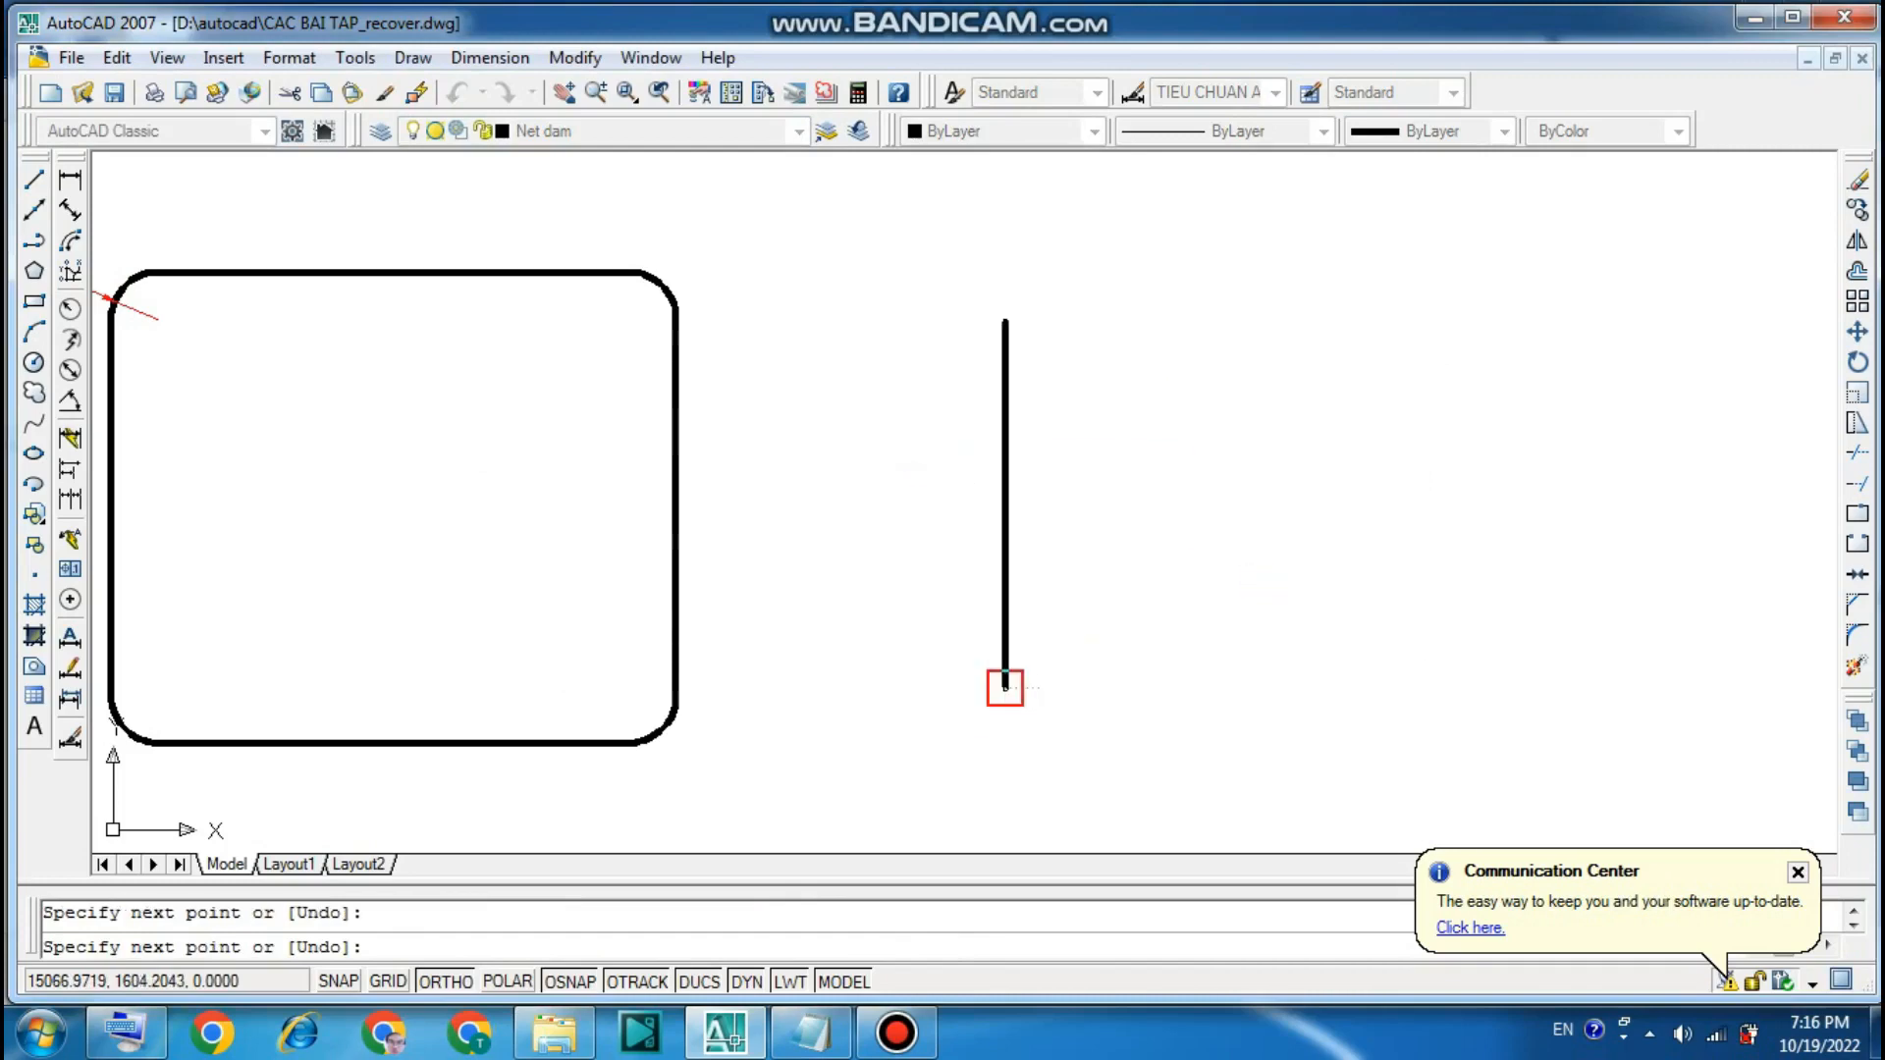
pyautogui.press('Return')
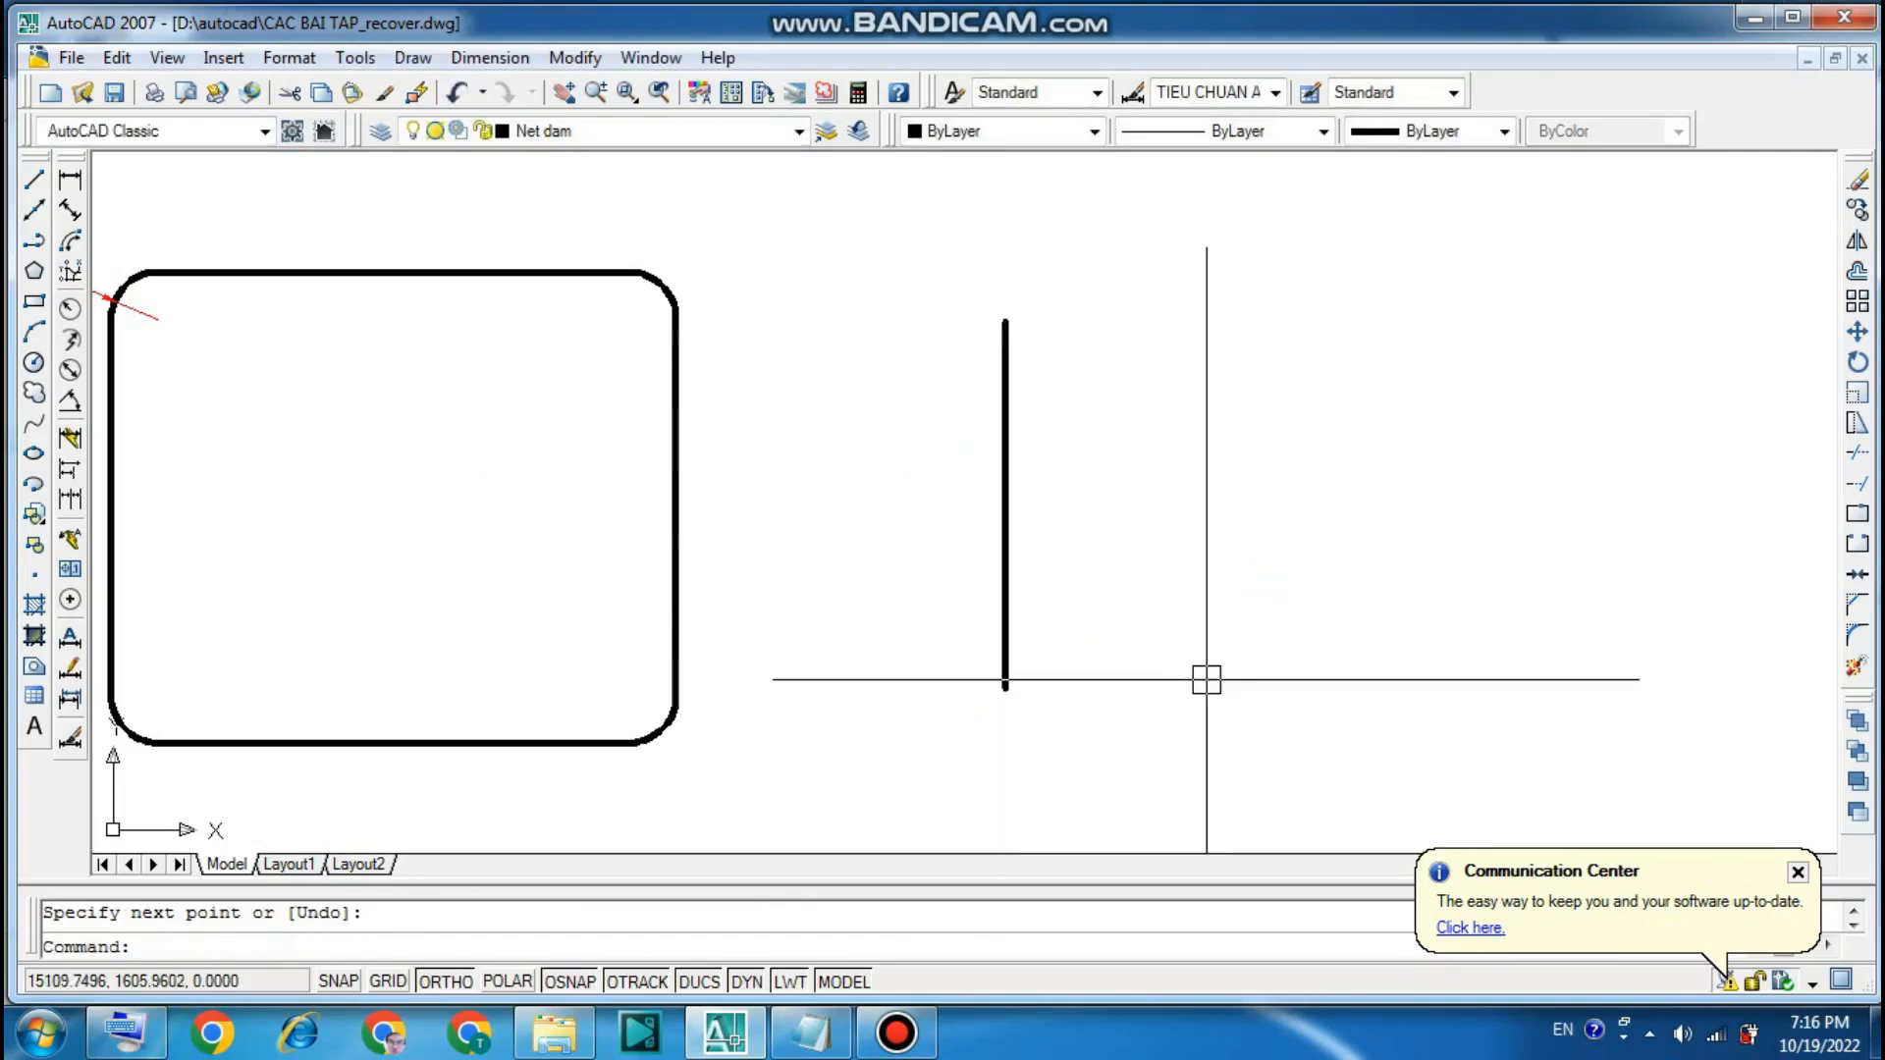
# - Switch to the Notepad notes and examine the Offset command instructions at the end
pyautogui.click(815, 1033)
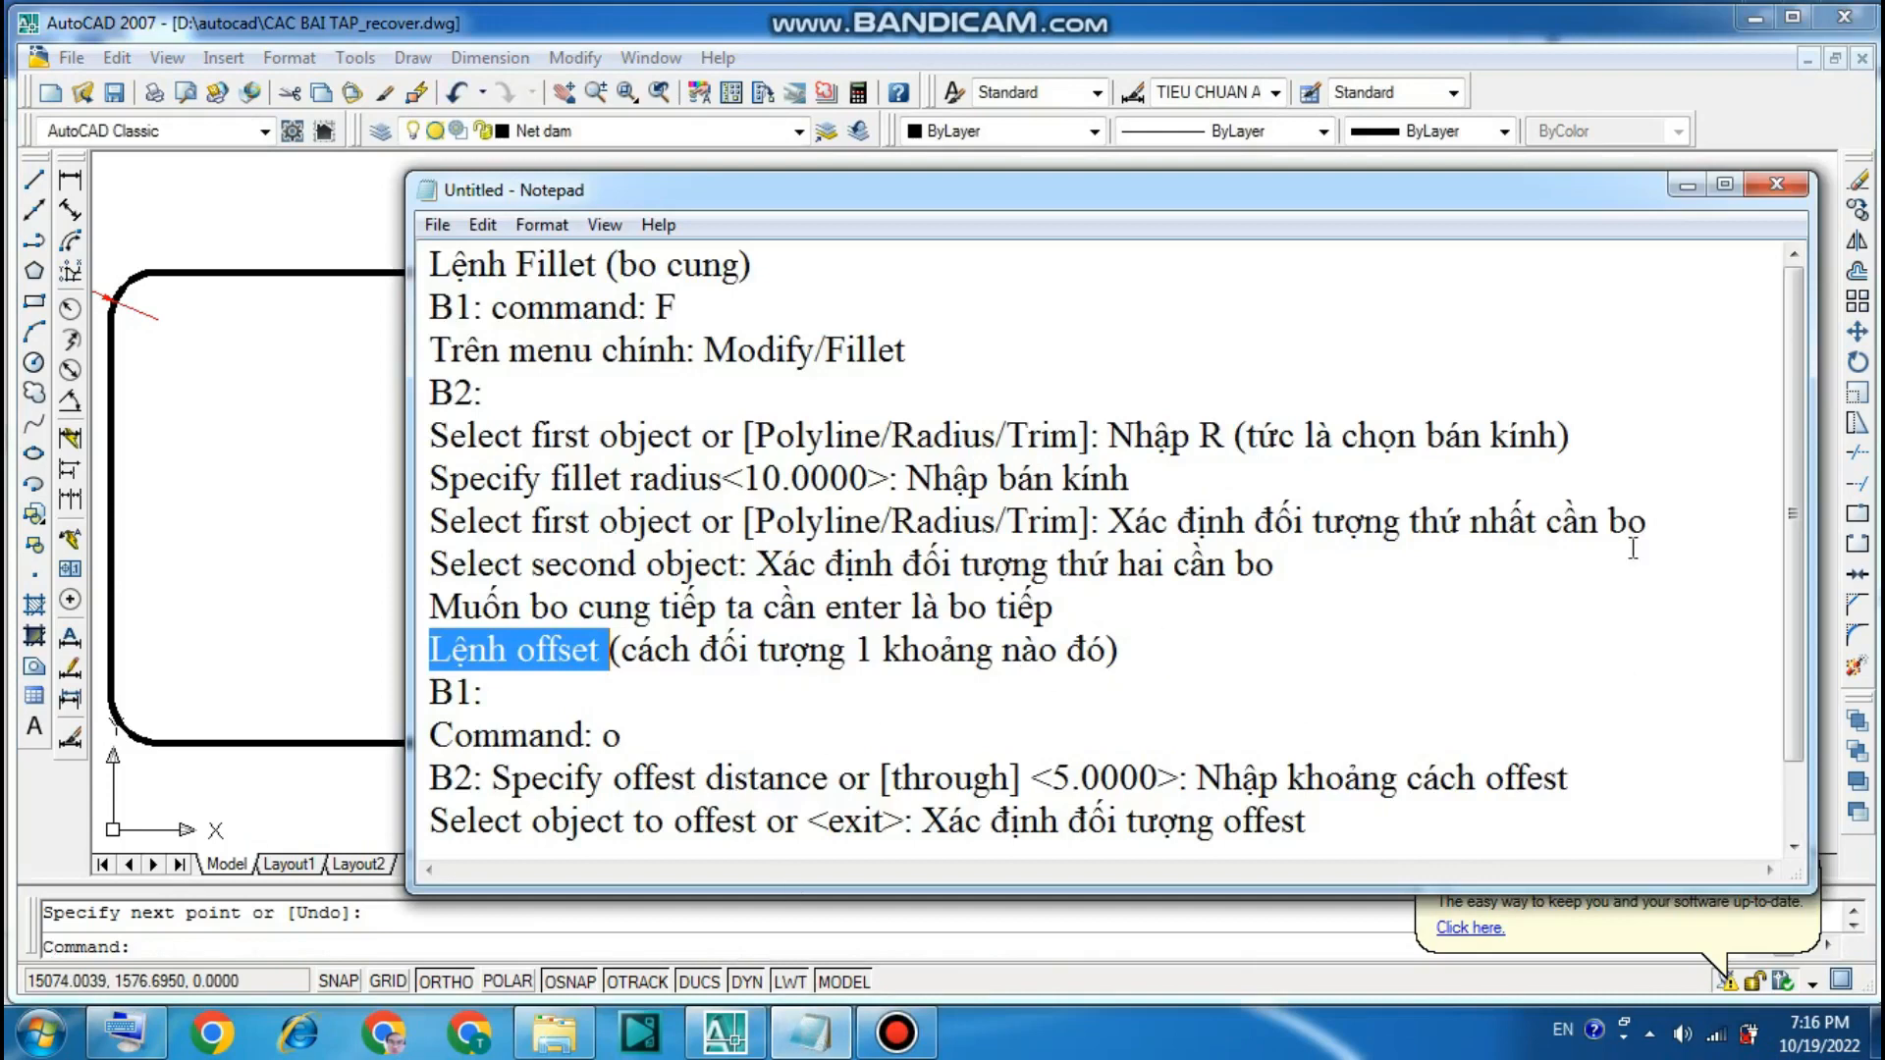
pyautogui.moveTo(1793, 530); pyautogui.dragTo(1799, 646)
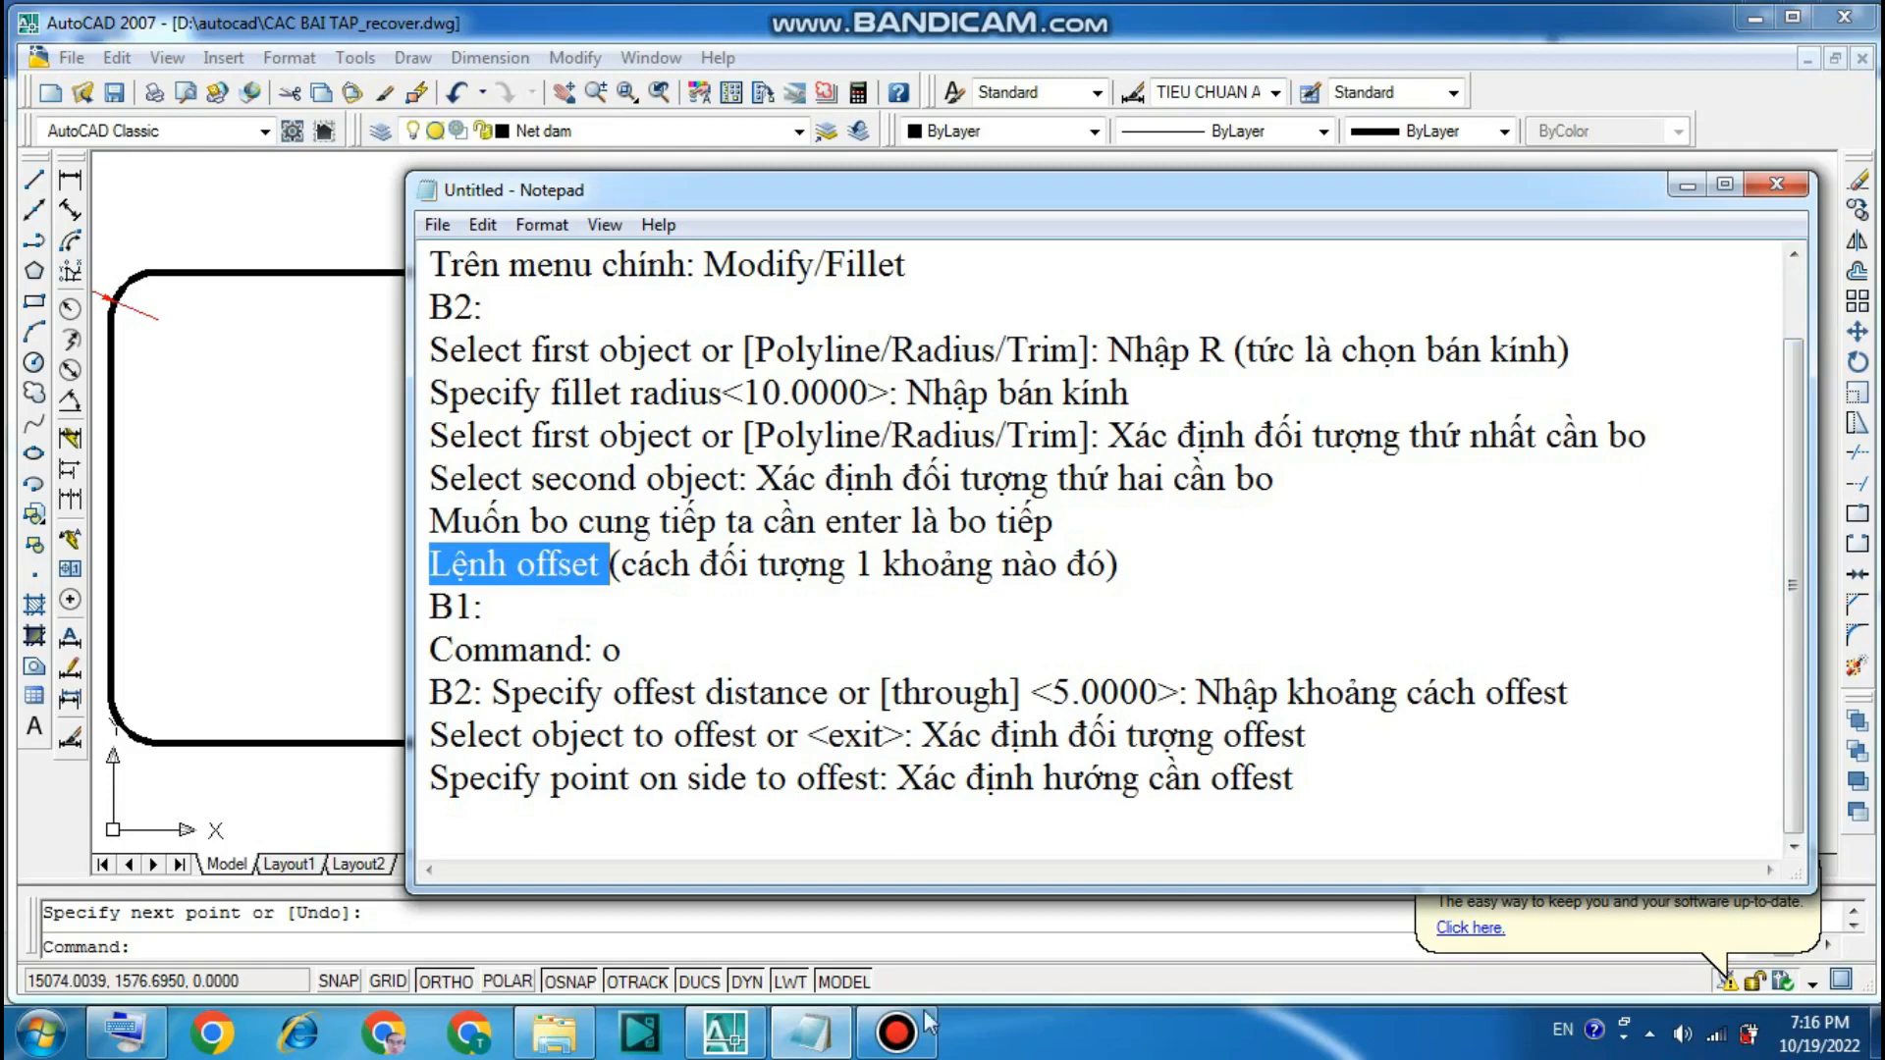
pyautogui.click(921, 1043)
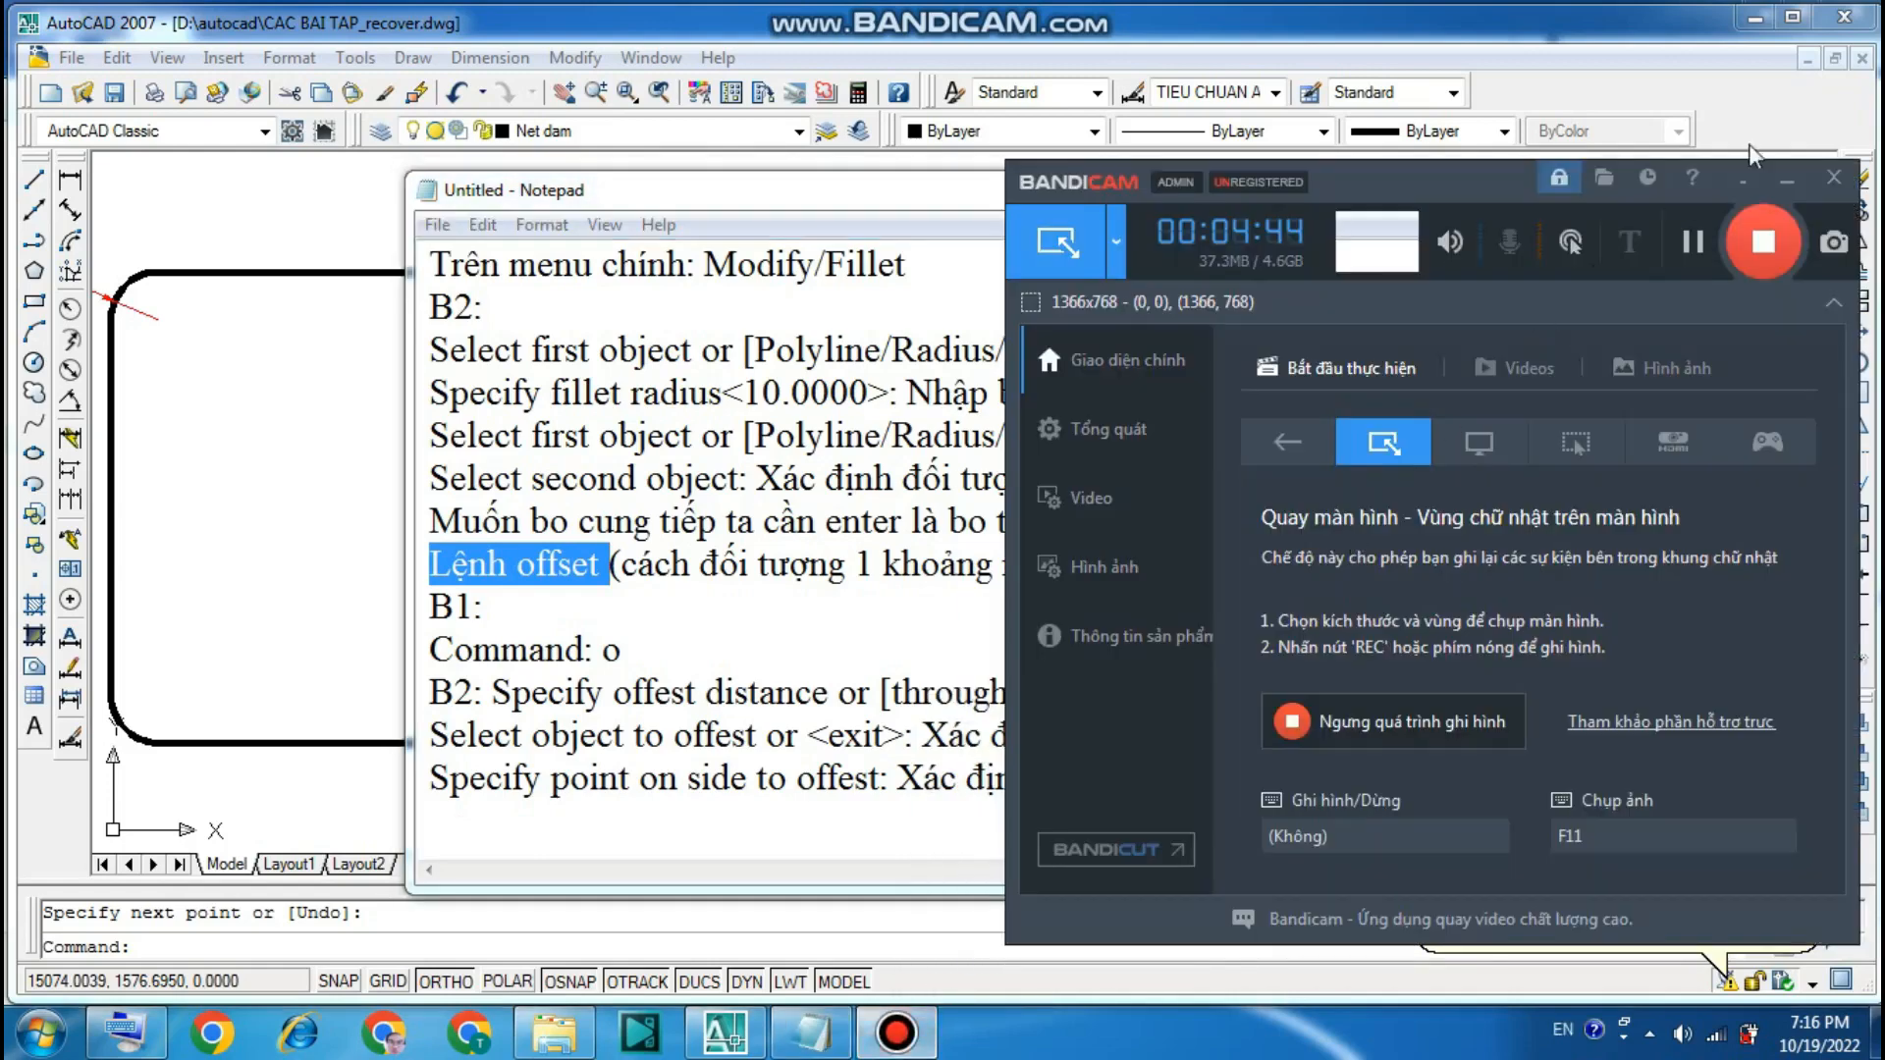
pyautogui.click(1787, 179)
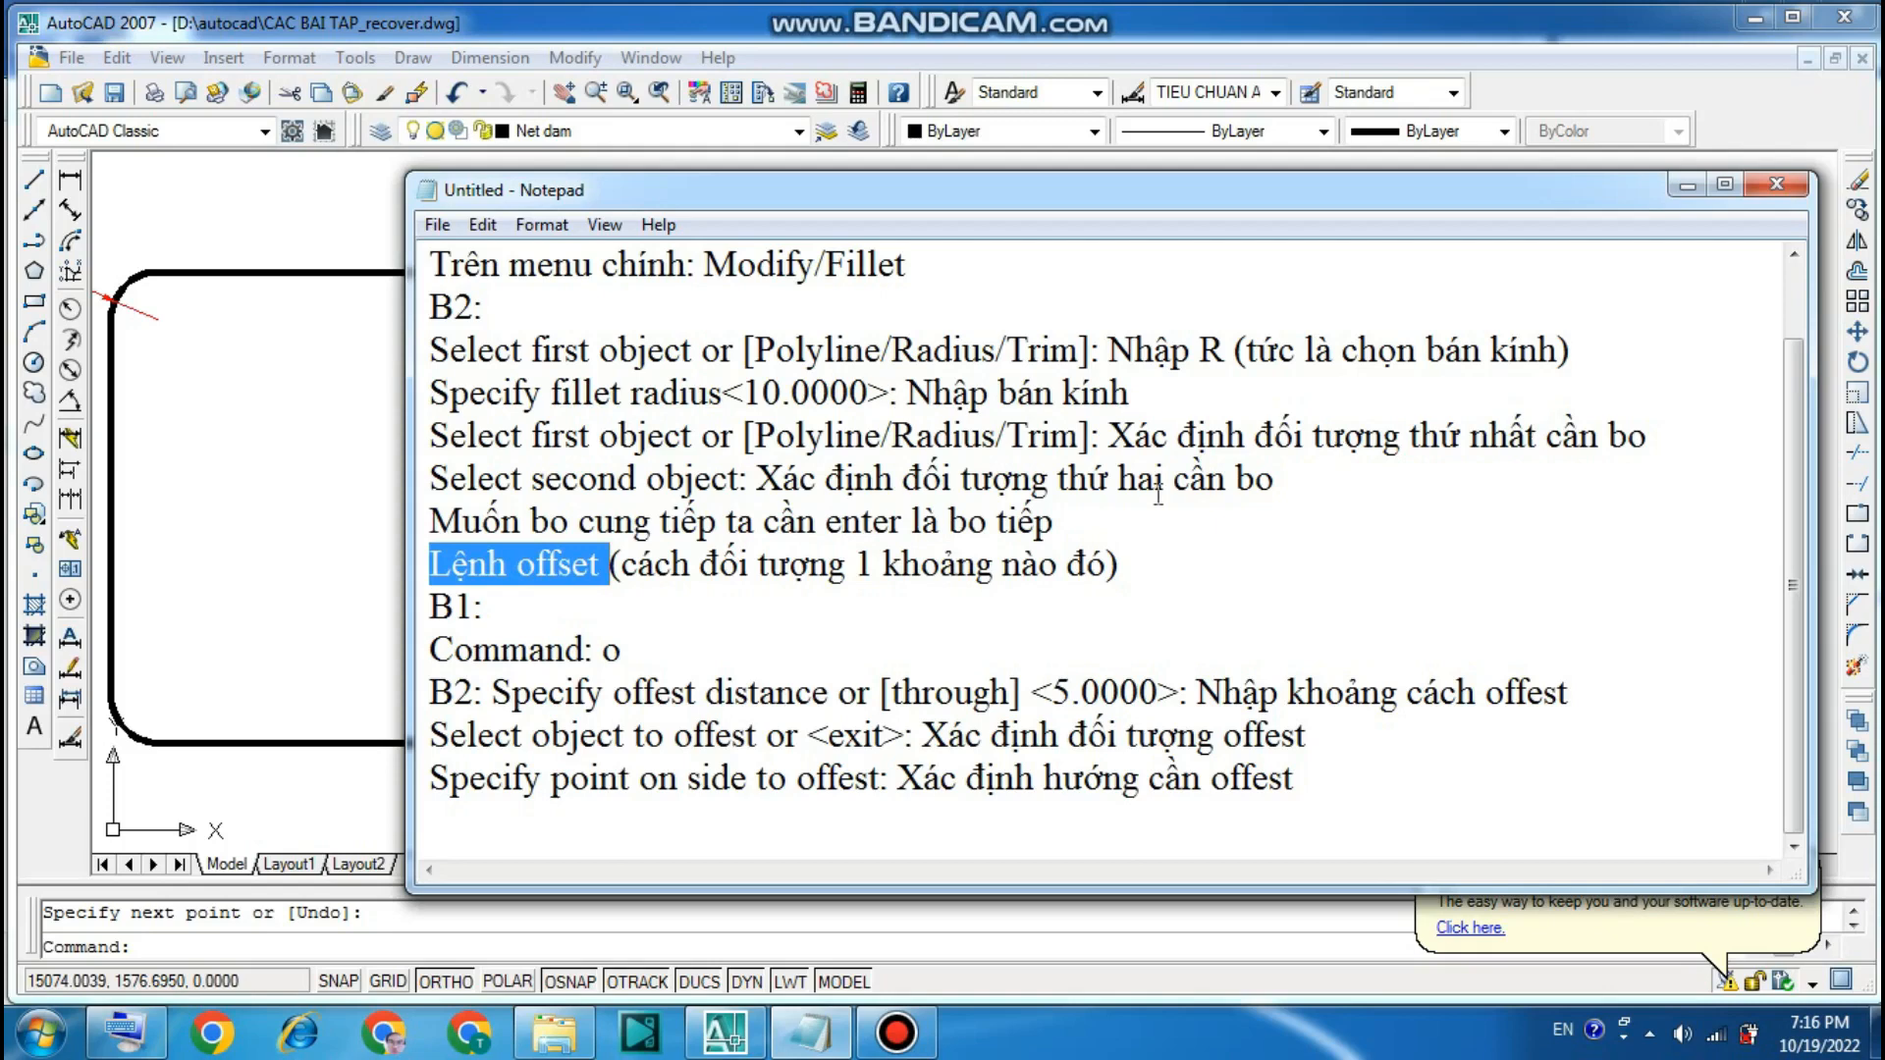
# - Add the line "Vd: cách đôí tượng 5" below the "Lệnh offset" heading in the Notepad notes and return to AutoCAD
pyautogui.click(1175, 574)
pyautogui.press('Return')
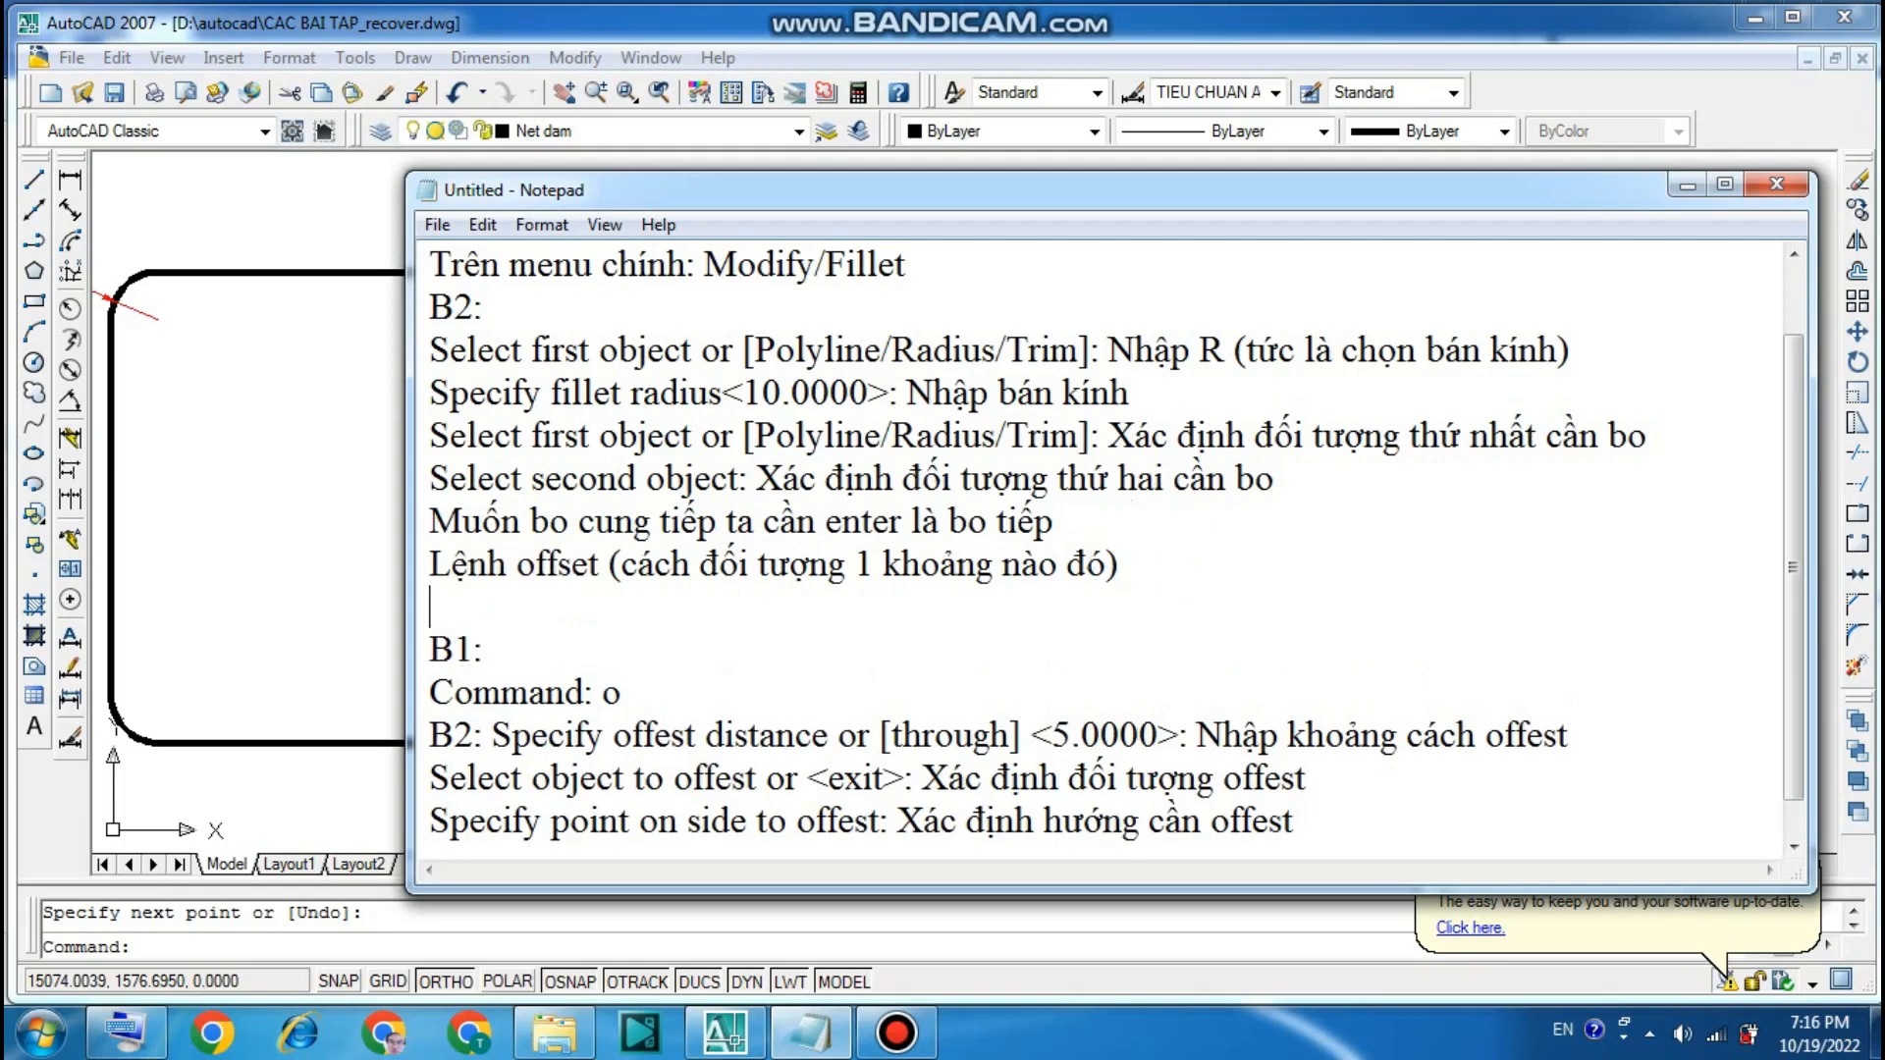
pyautogui.write('Vd: cách')
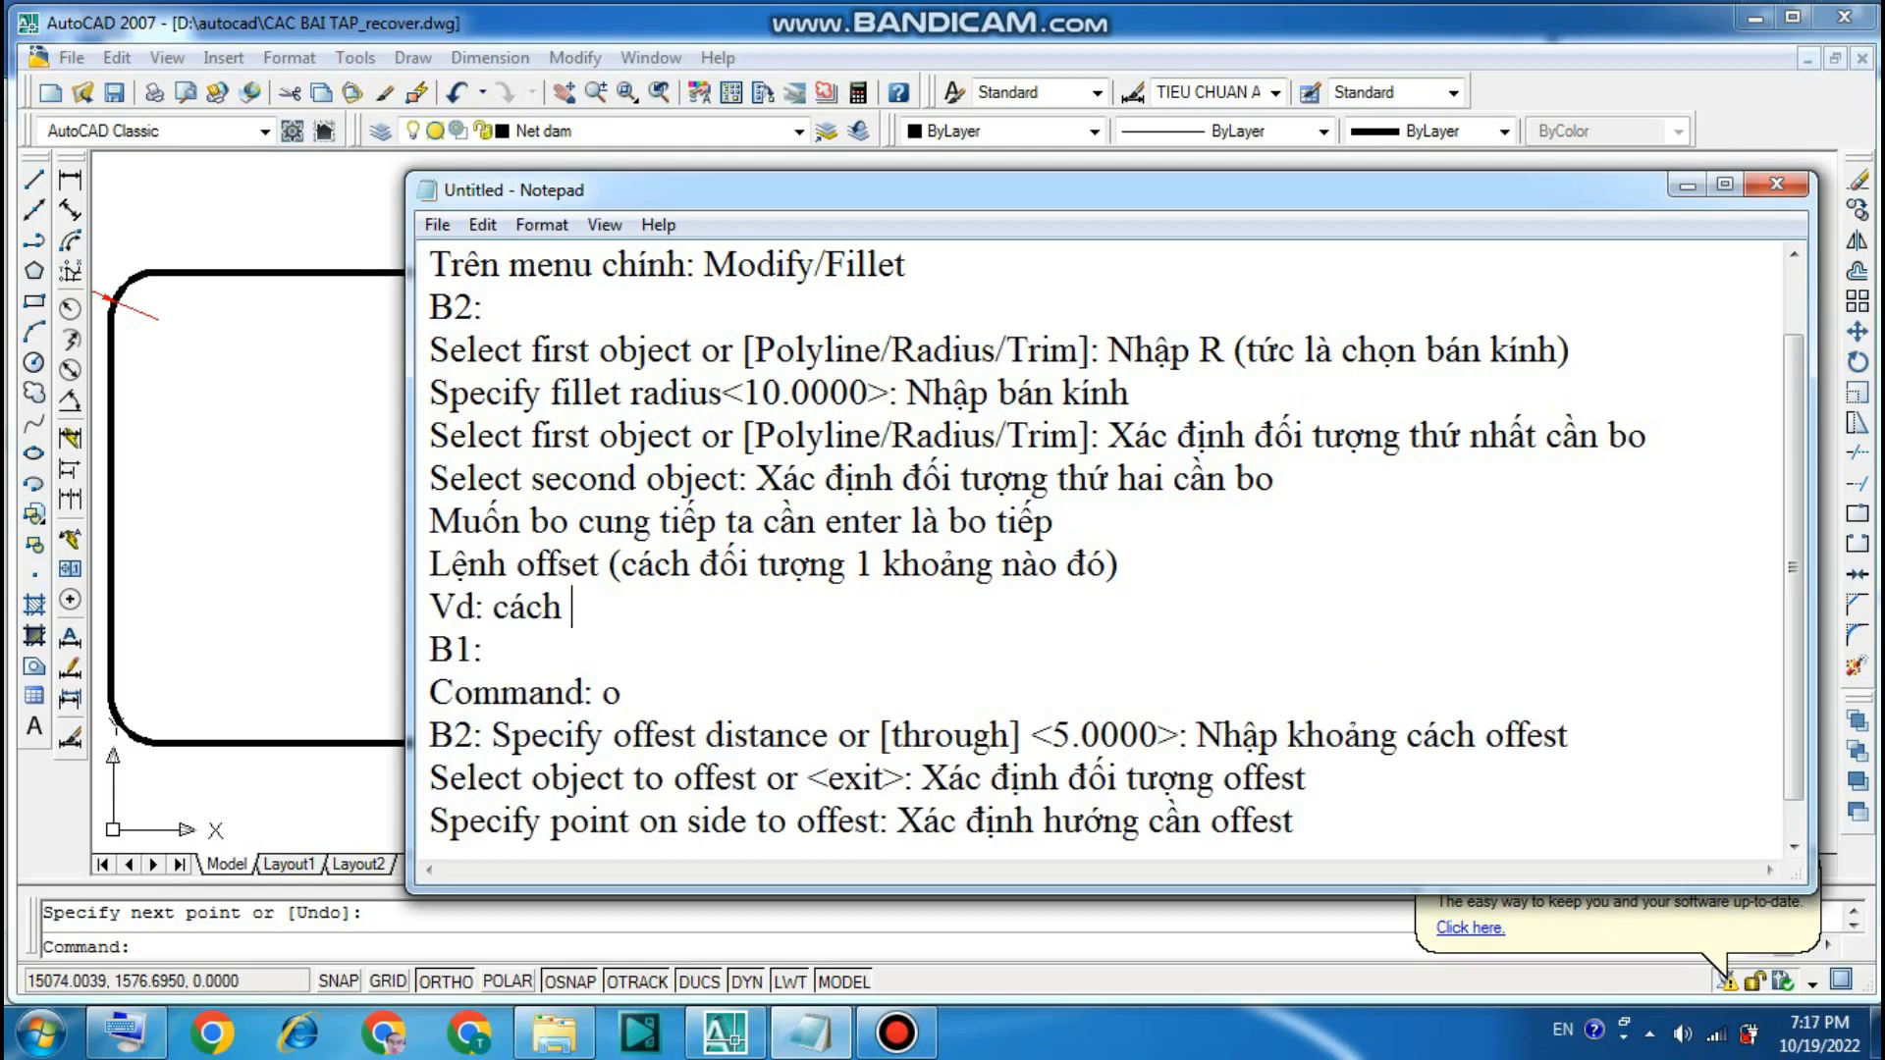
pyautogui.write(' đo')
pyautogui.click(135, 1034)
pyautogui.click(655, 616)
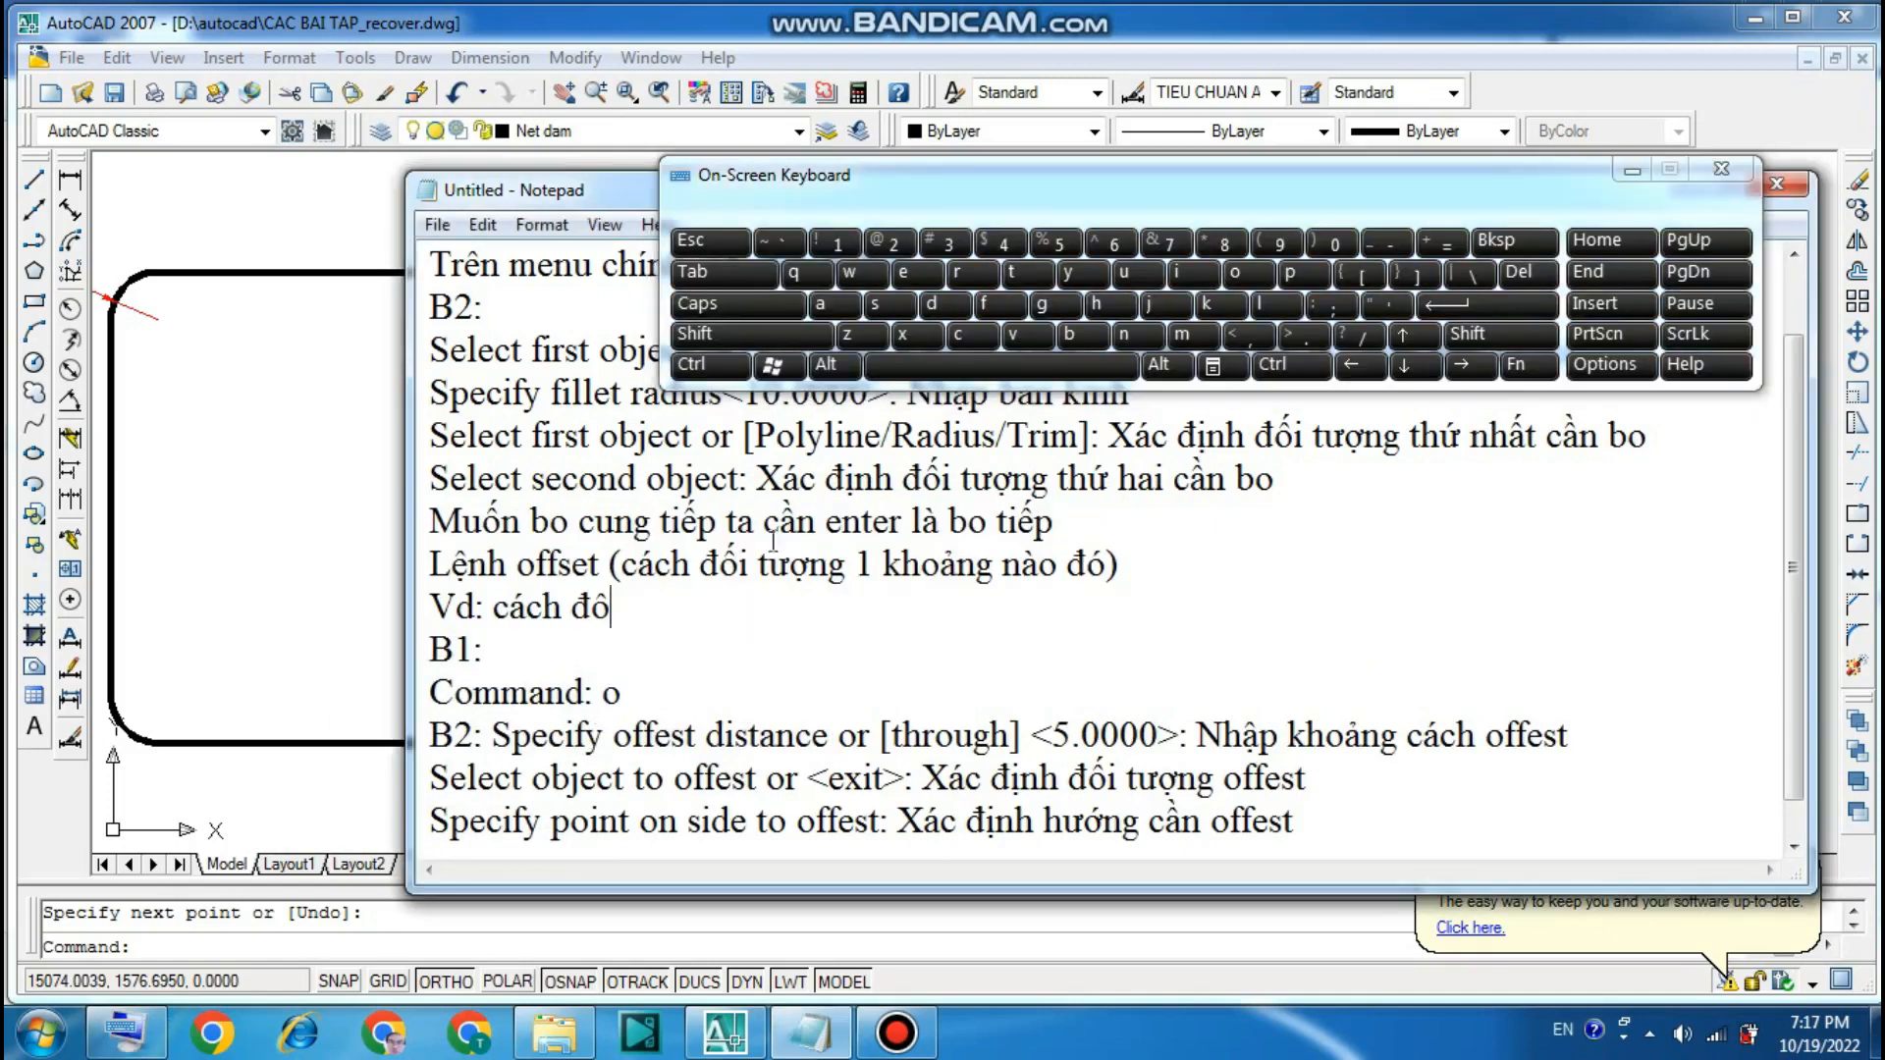
pyautogui.click(1190, 281)
pyautogui.write('s tu')
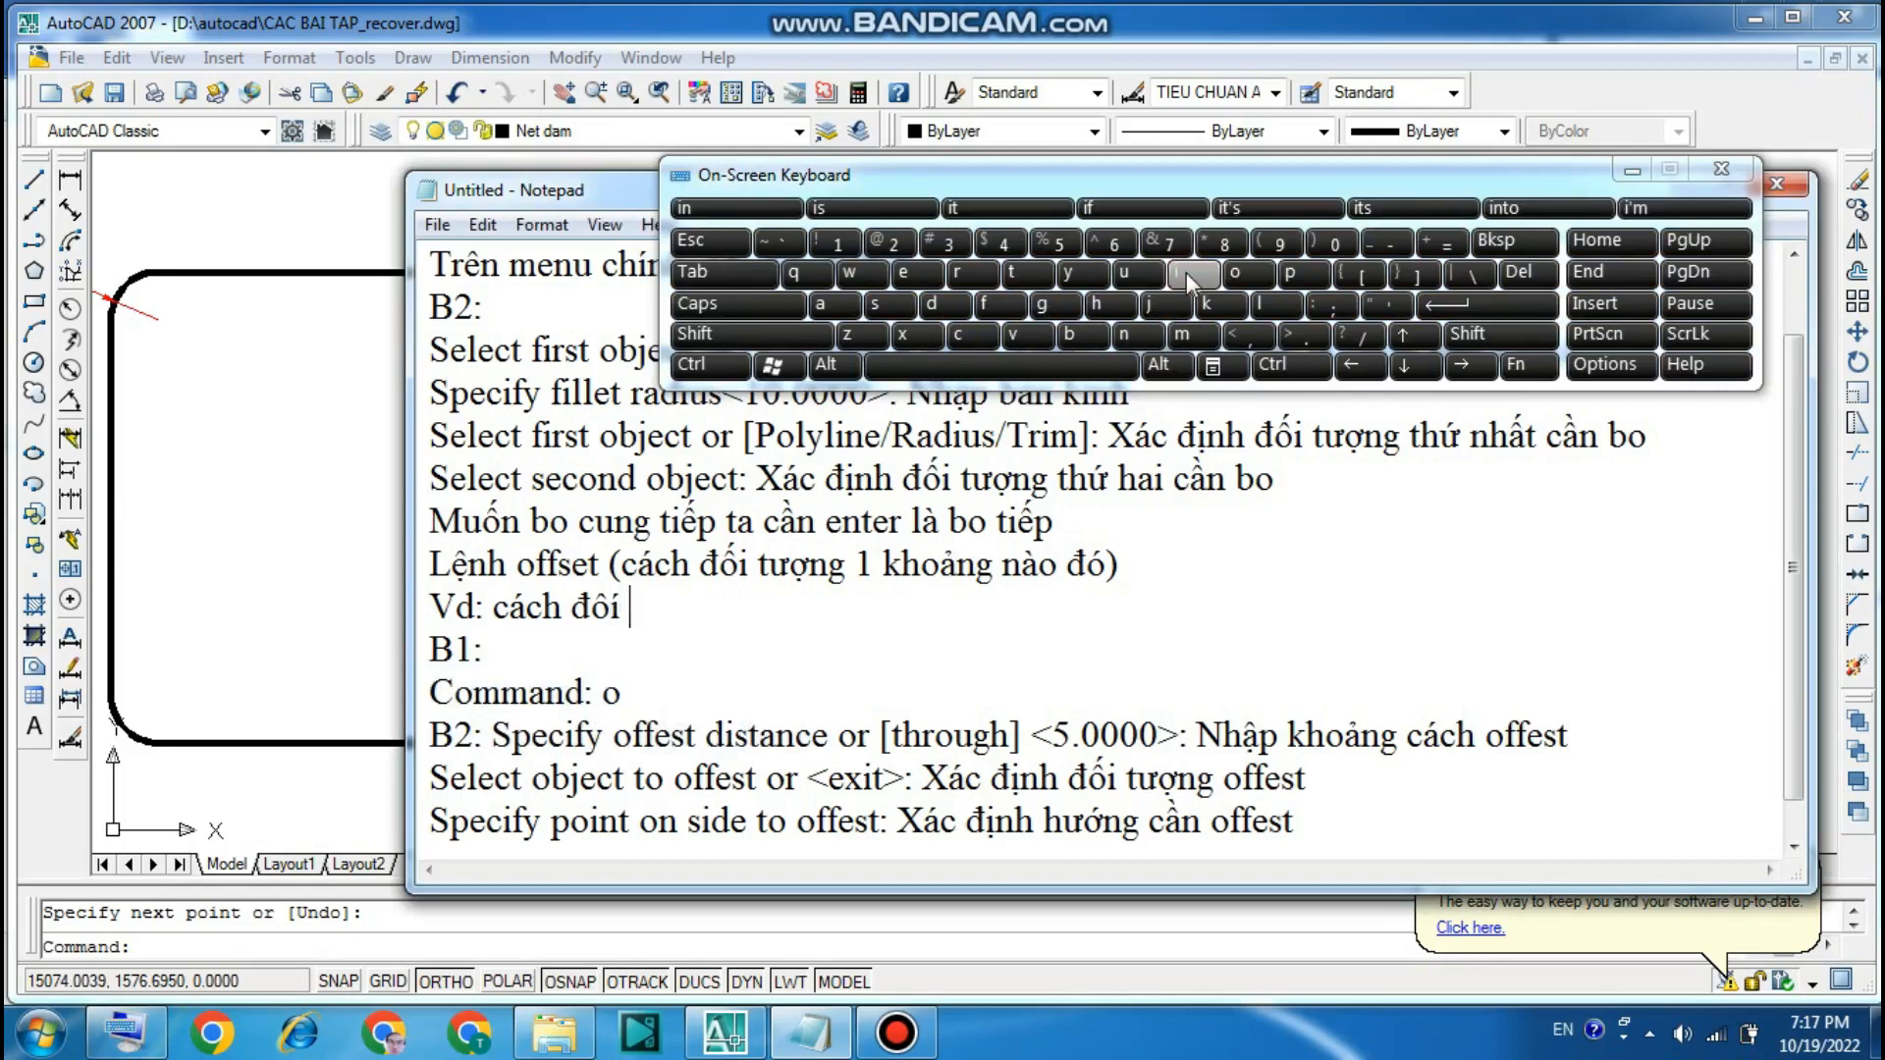
pyautogui.write('owngj ')
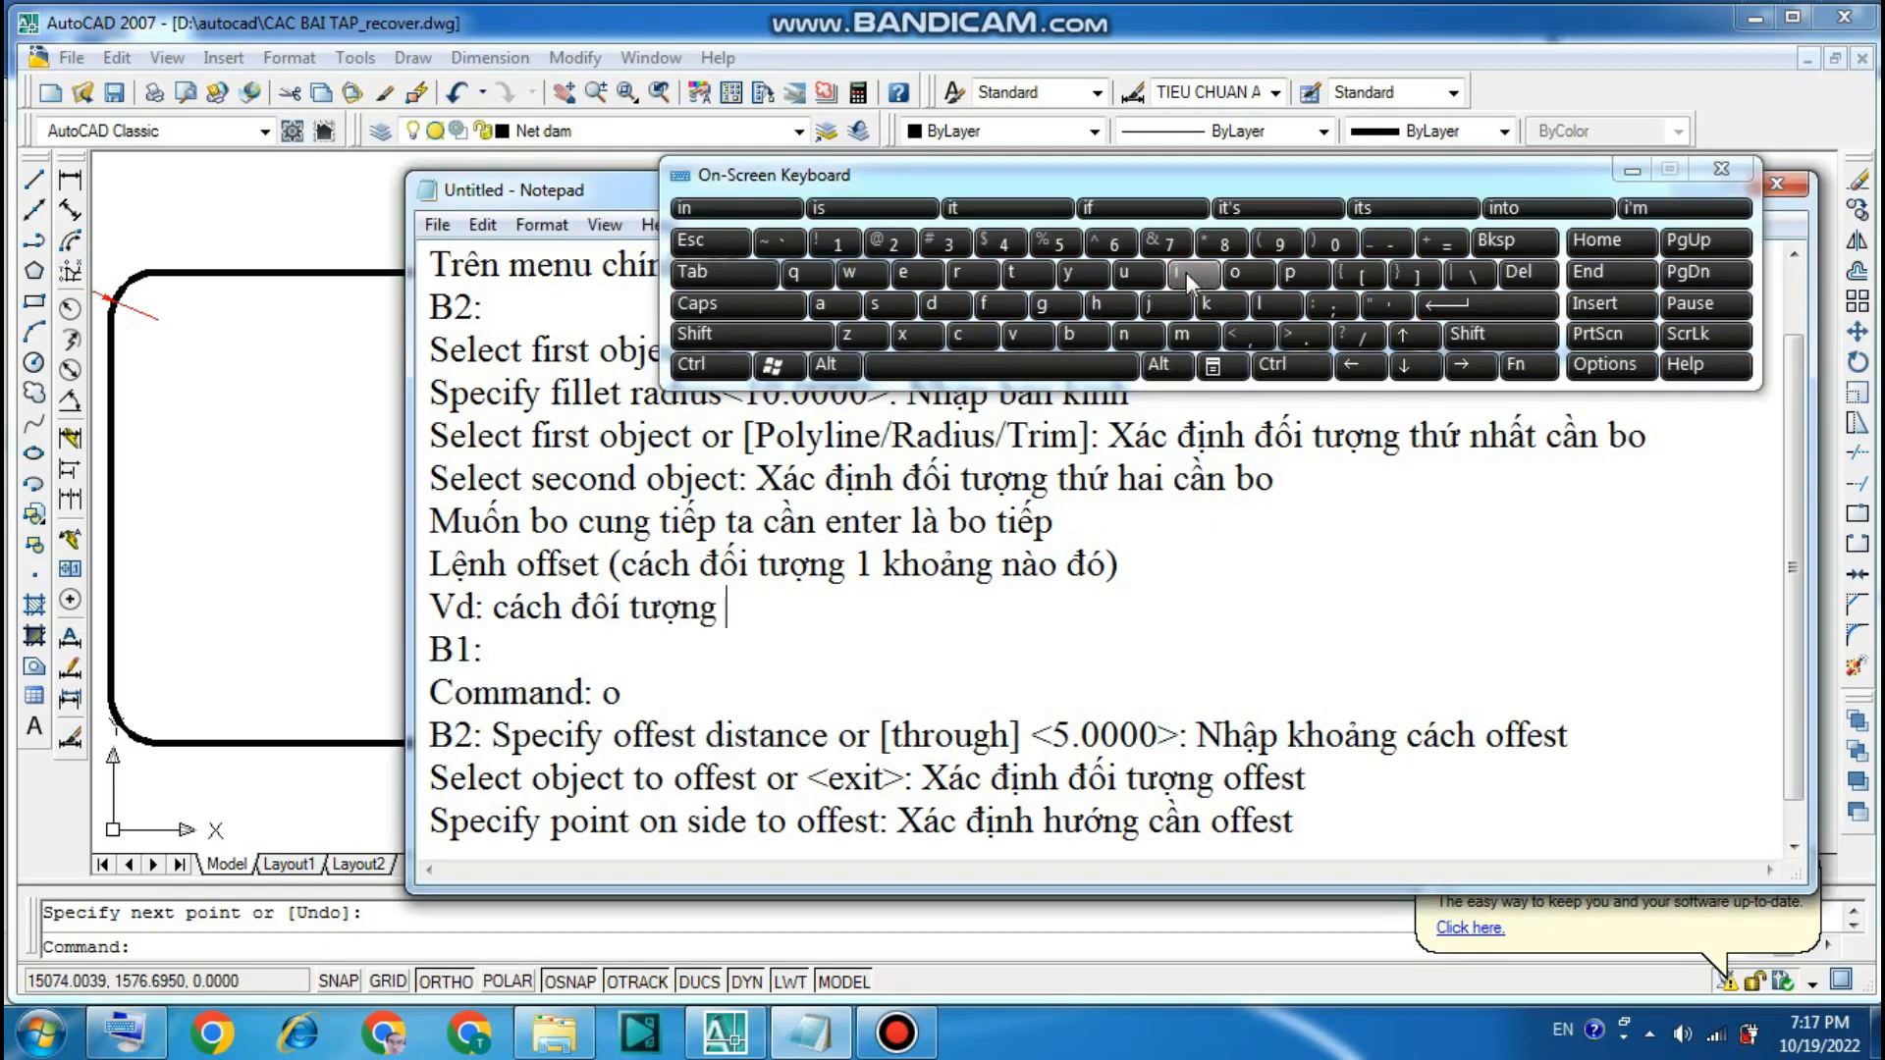
pyautogui.write('5mm')
pyautogui.press('BackSpace')
pyautogui.press('BackSpace')
pyautogui.click(1635, 174)
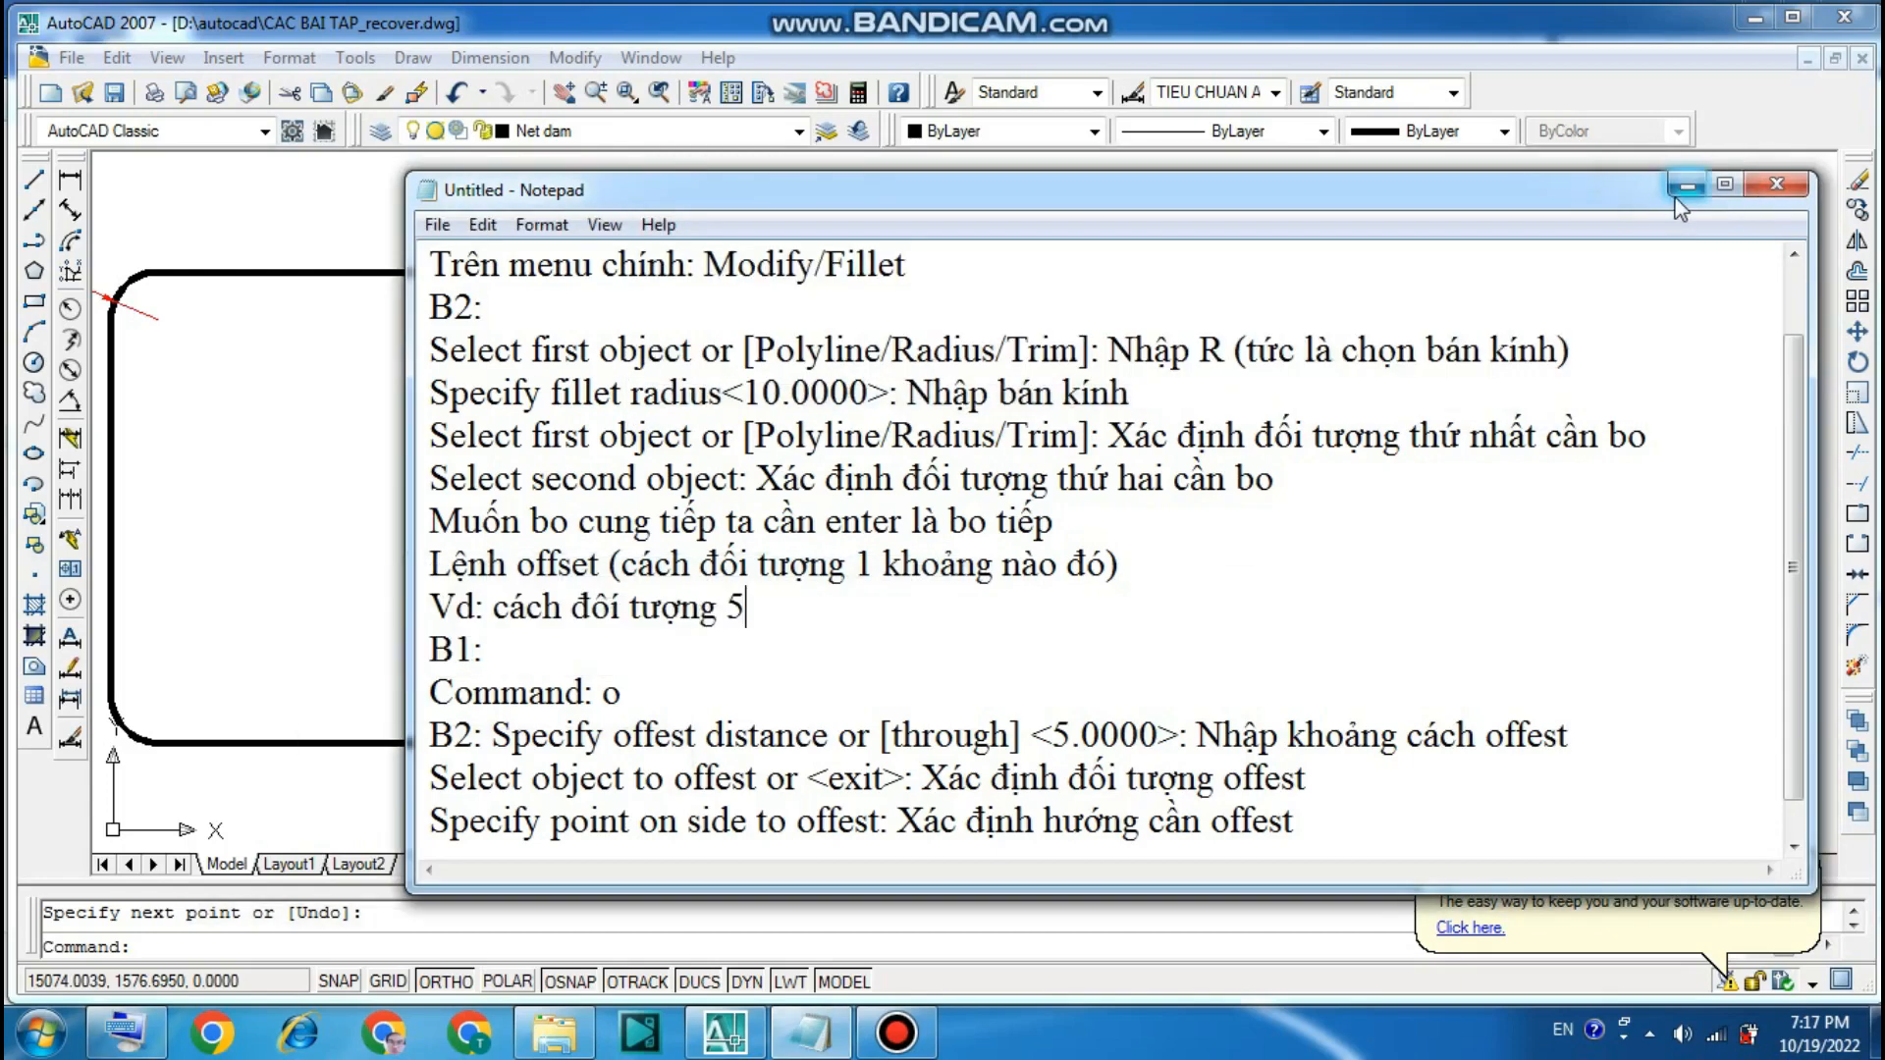
pyautogui.click(1685, 183)
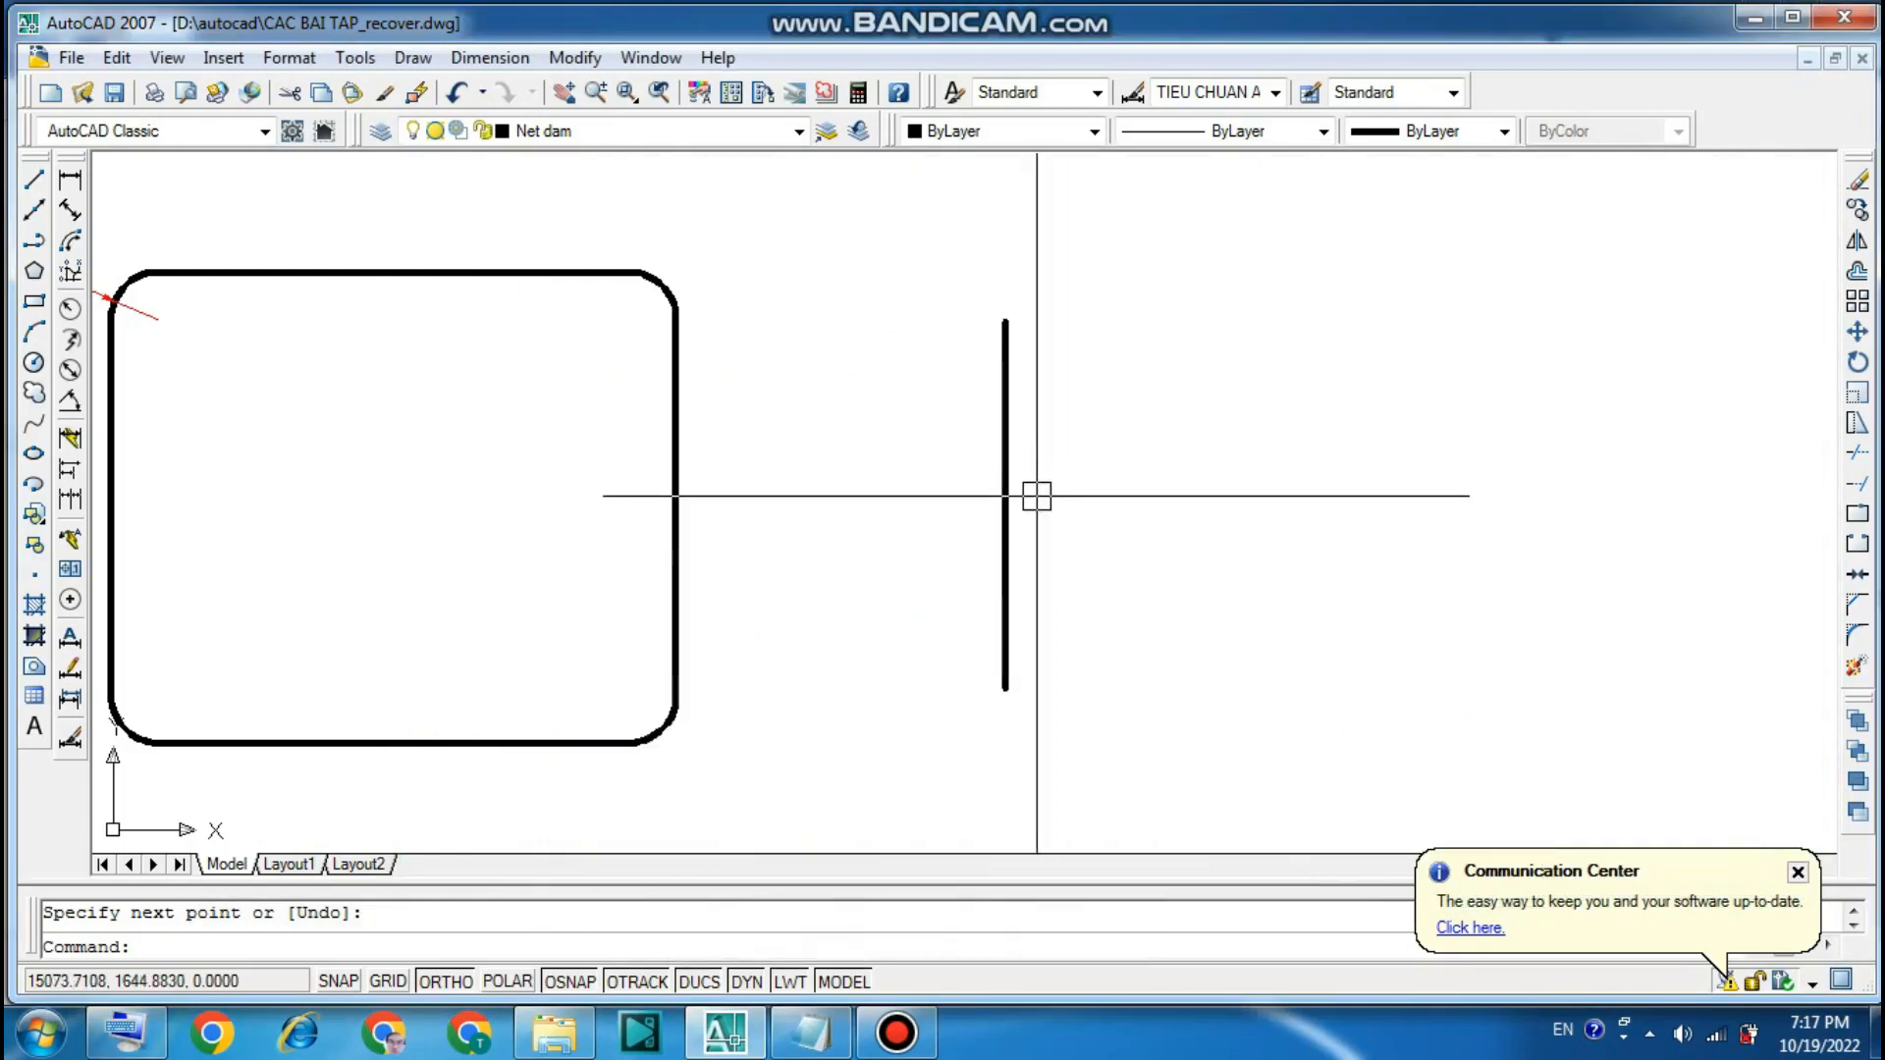
# - Start Offset, highlight the offset distance instruction in the Notepad notes, and set the offset distance to 5 back in AutoCAD
pyautogui.write('o')
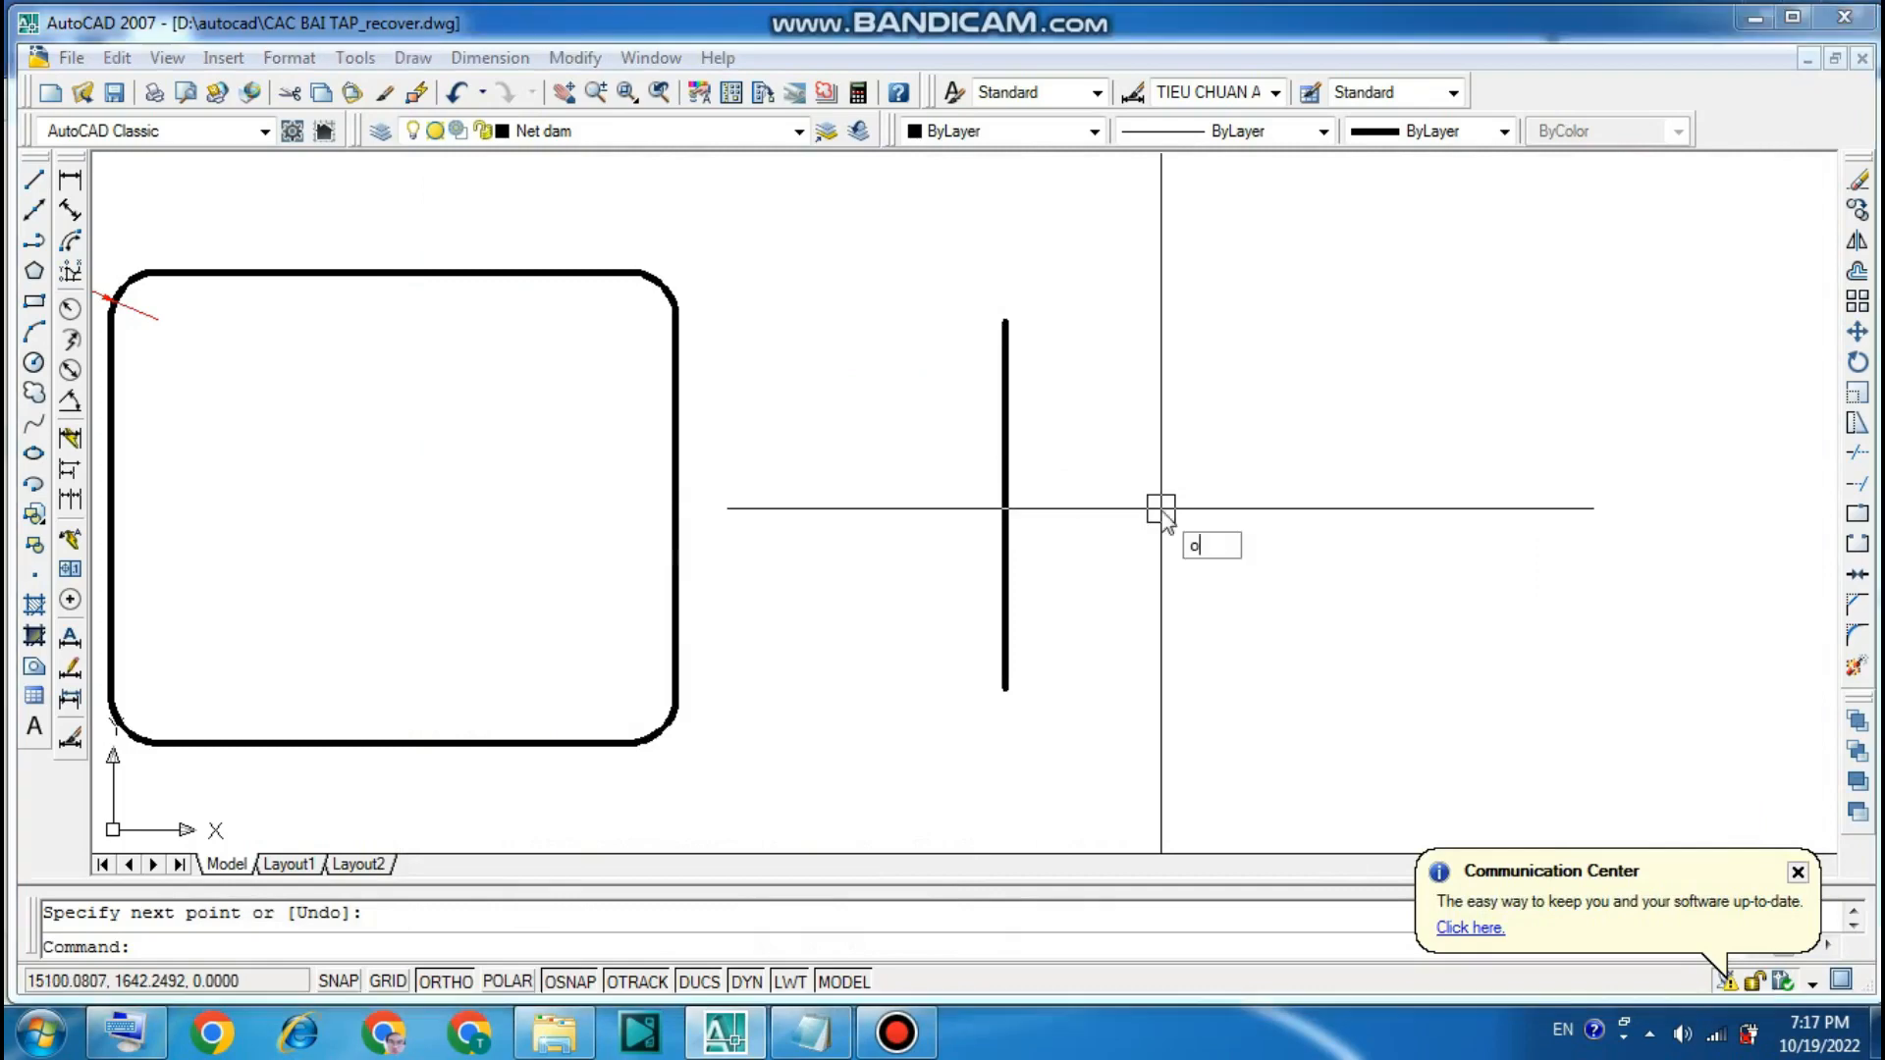
pyautogui.press('Return')
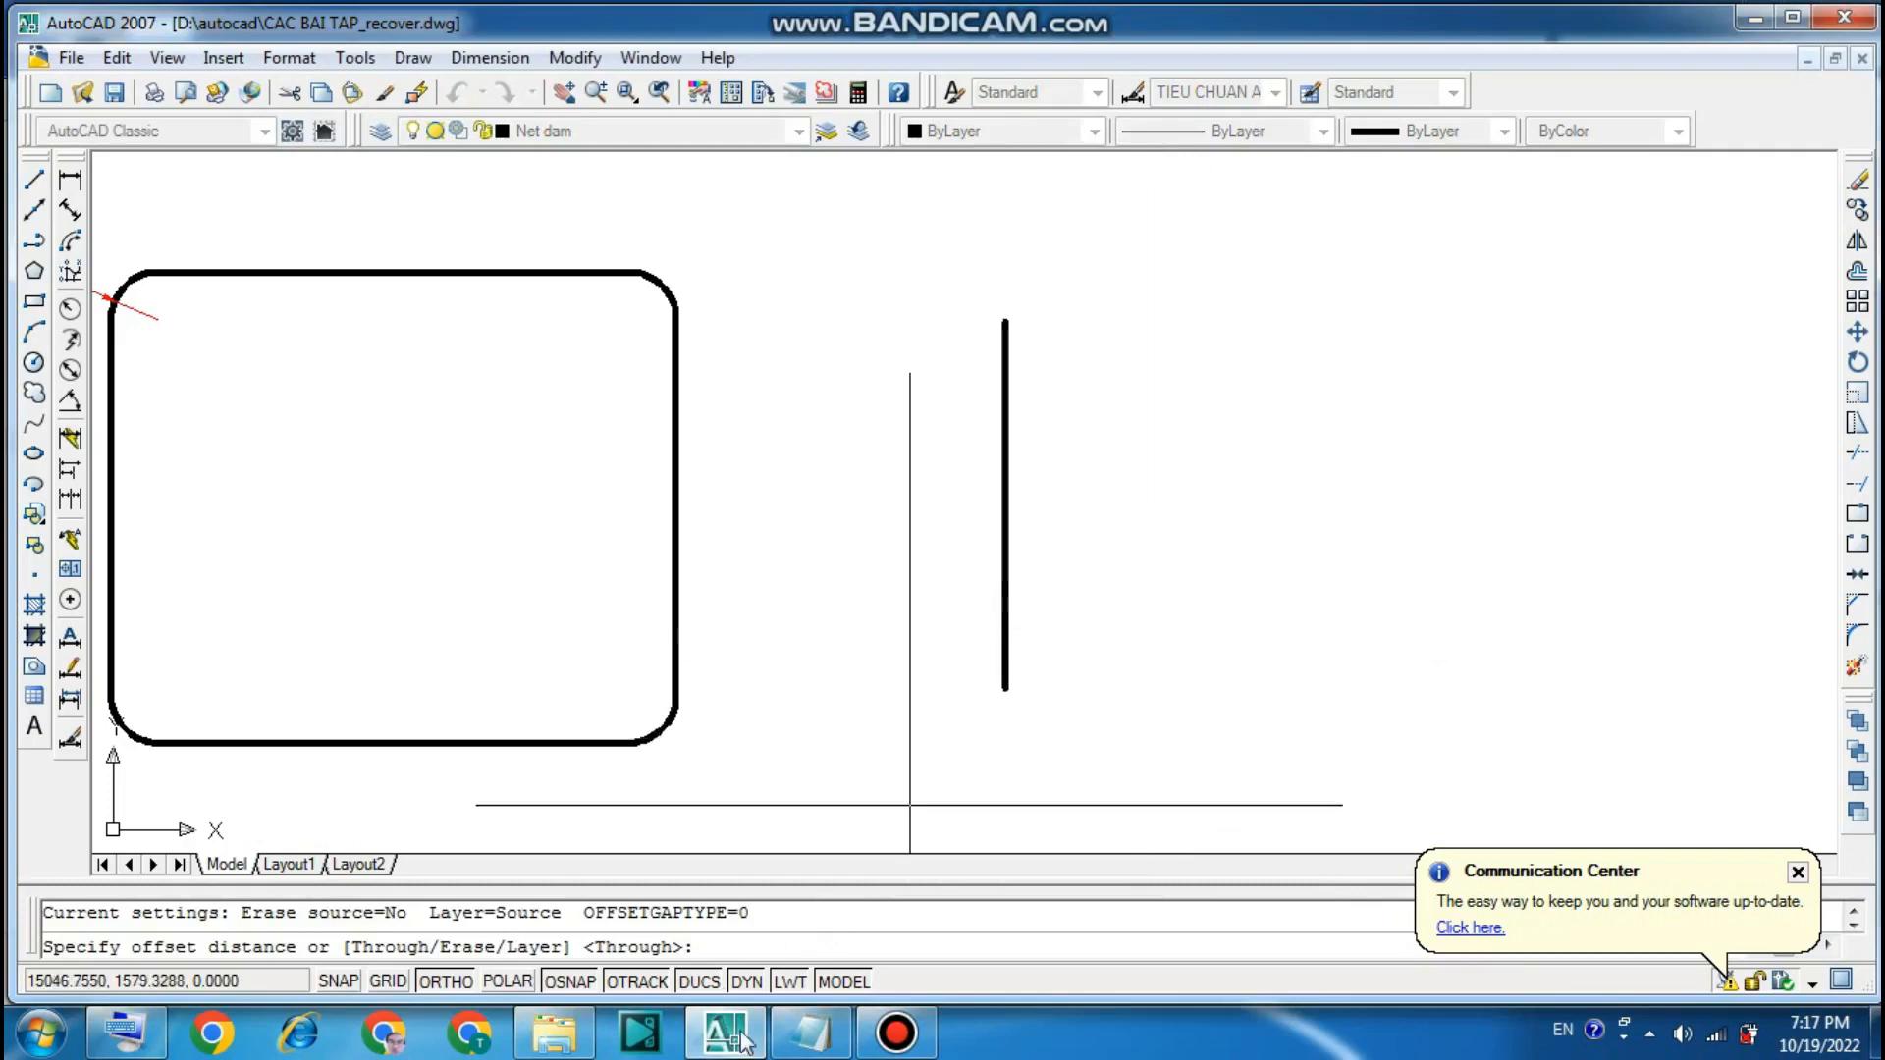
pyautogui.click(790, 1043)
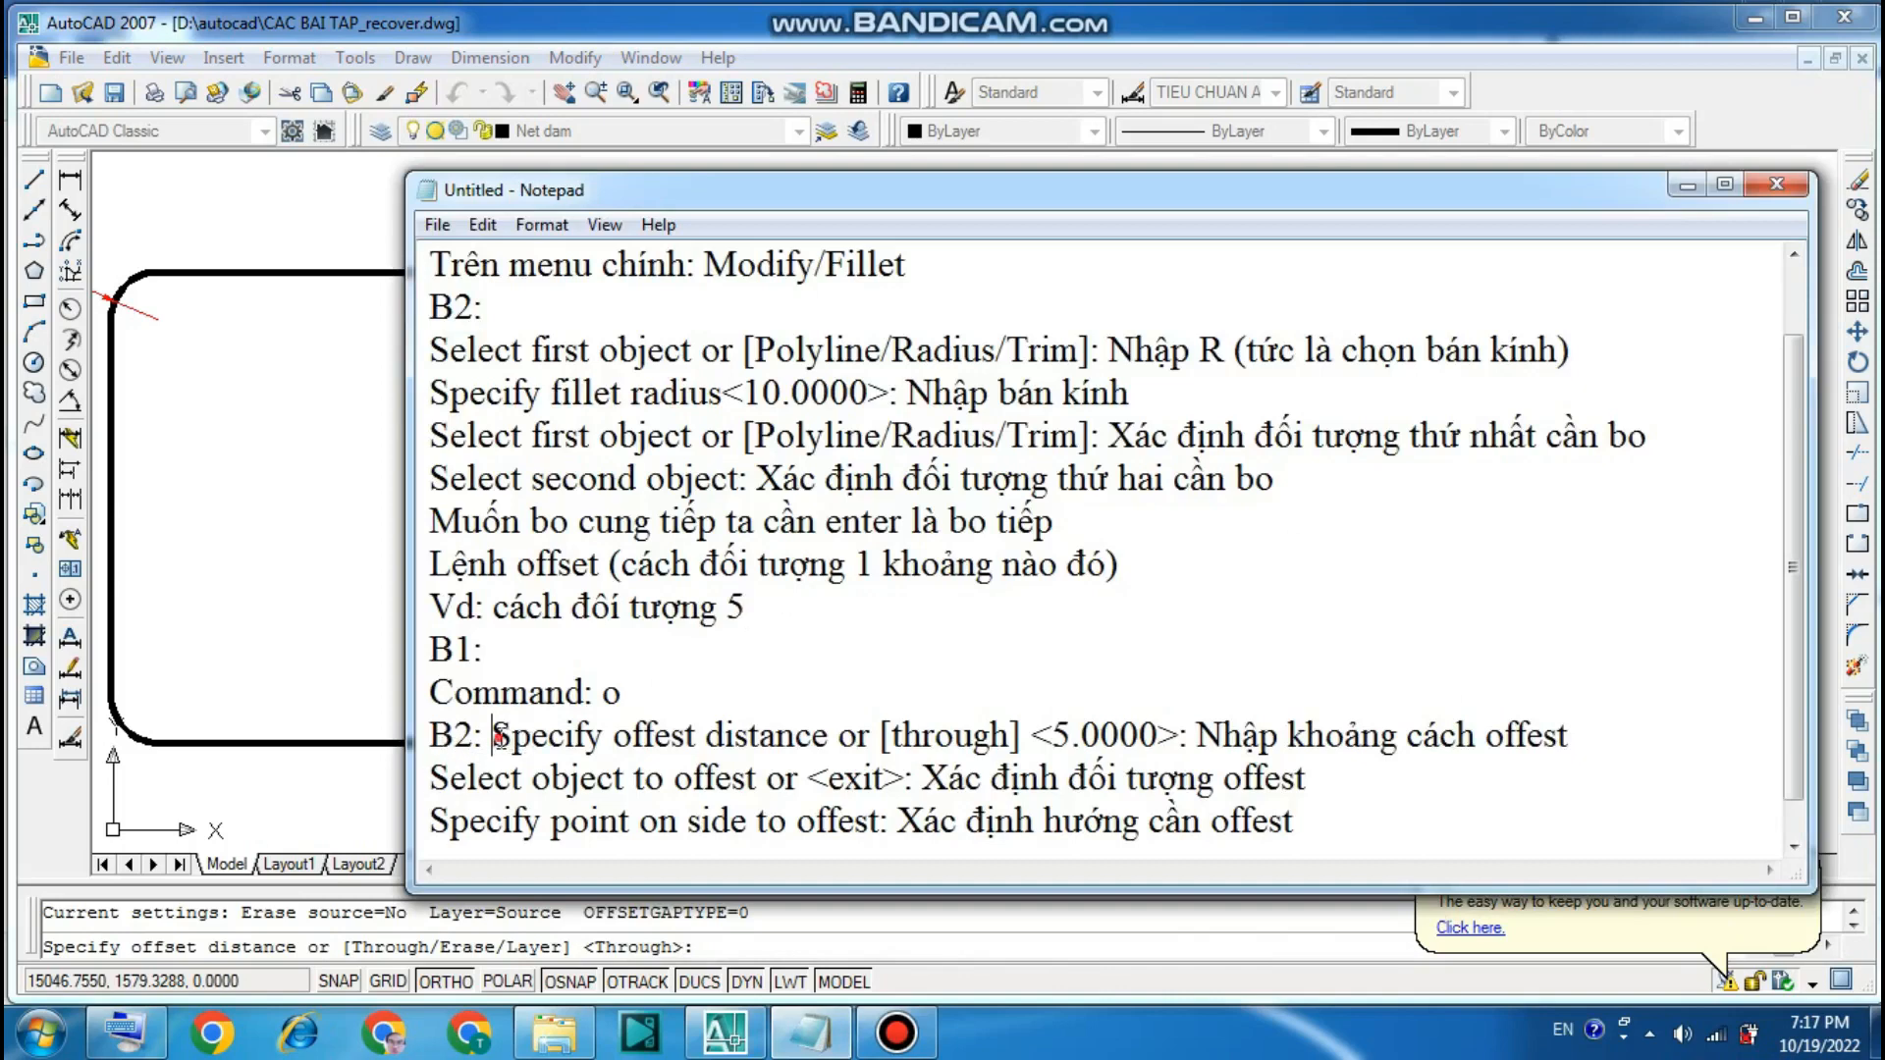
pyautogui.moveTo(496, 736); pyautogui.dragTo(1621, 727)
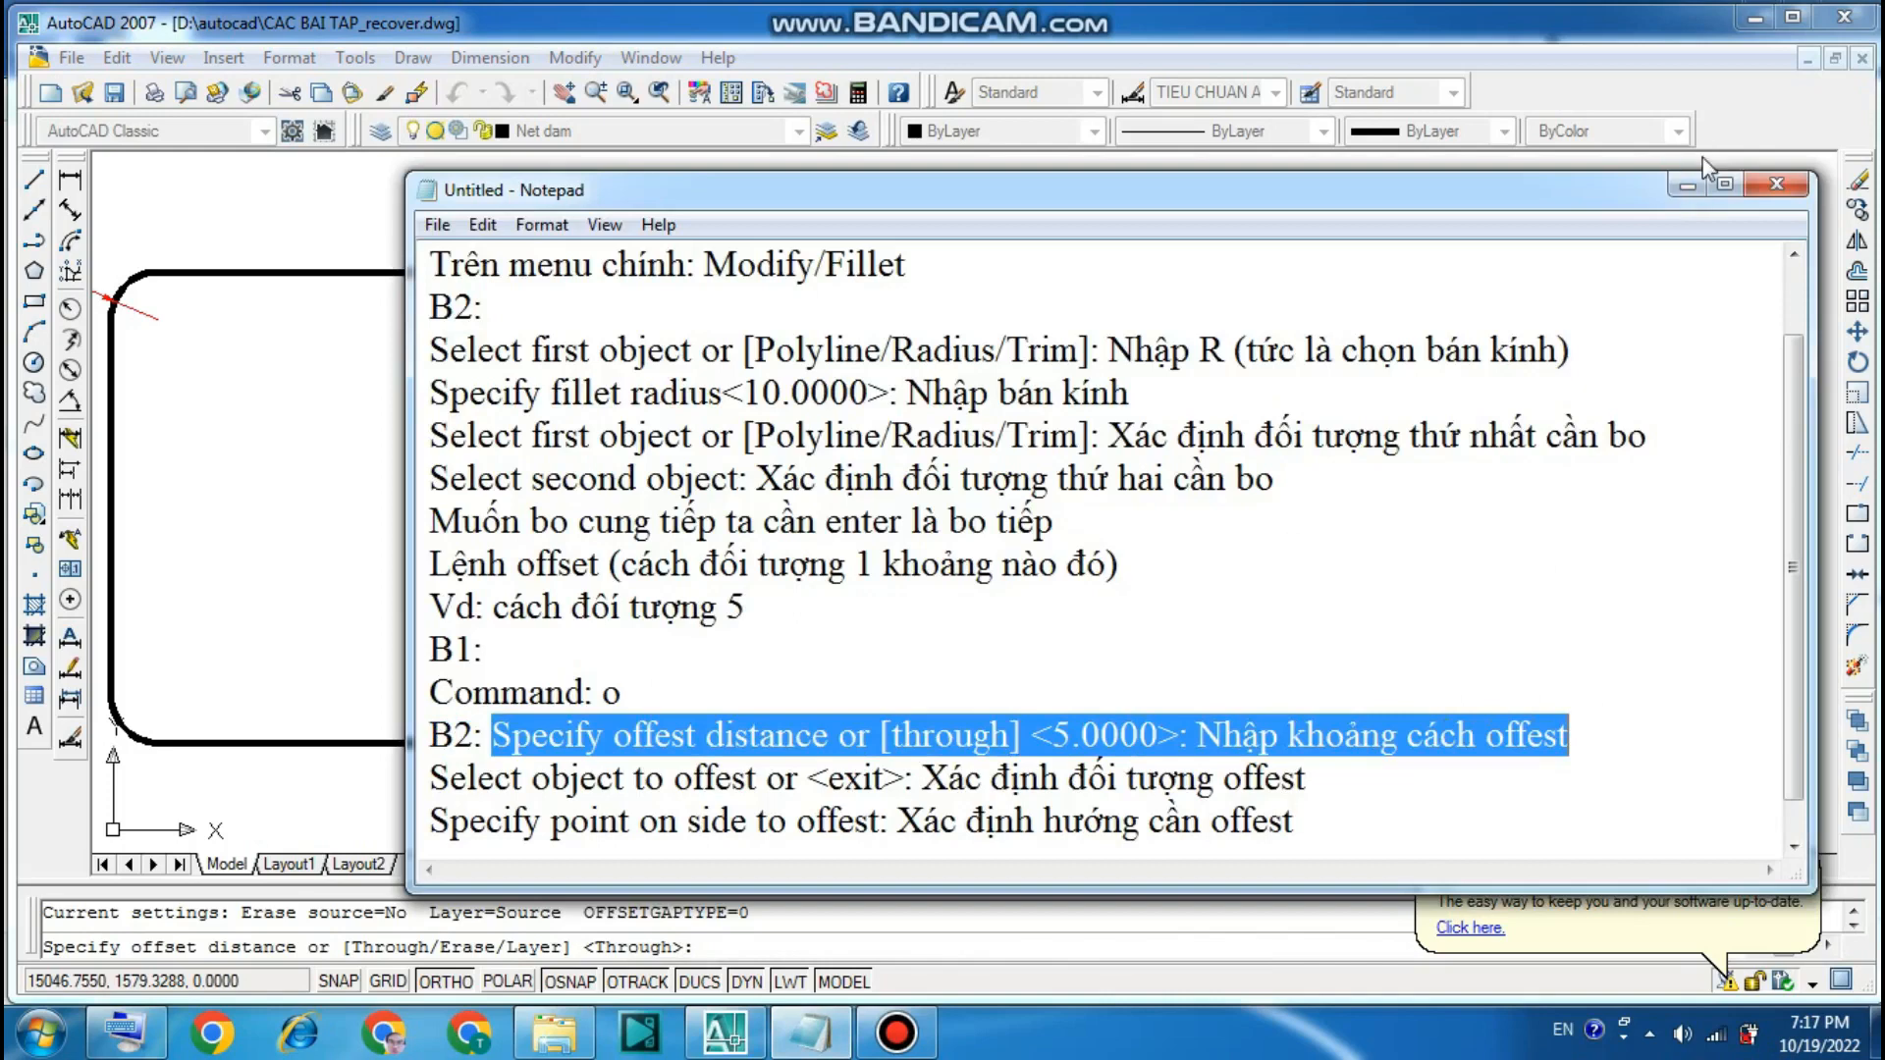
pyautogui.click(1689, 186)
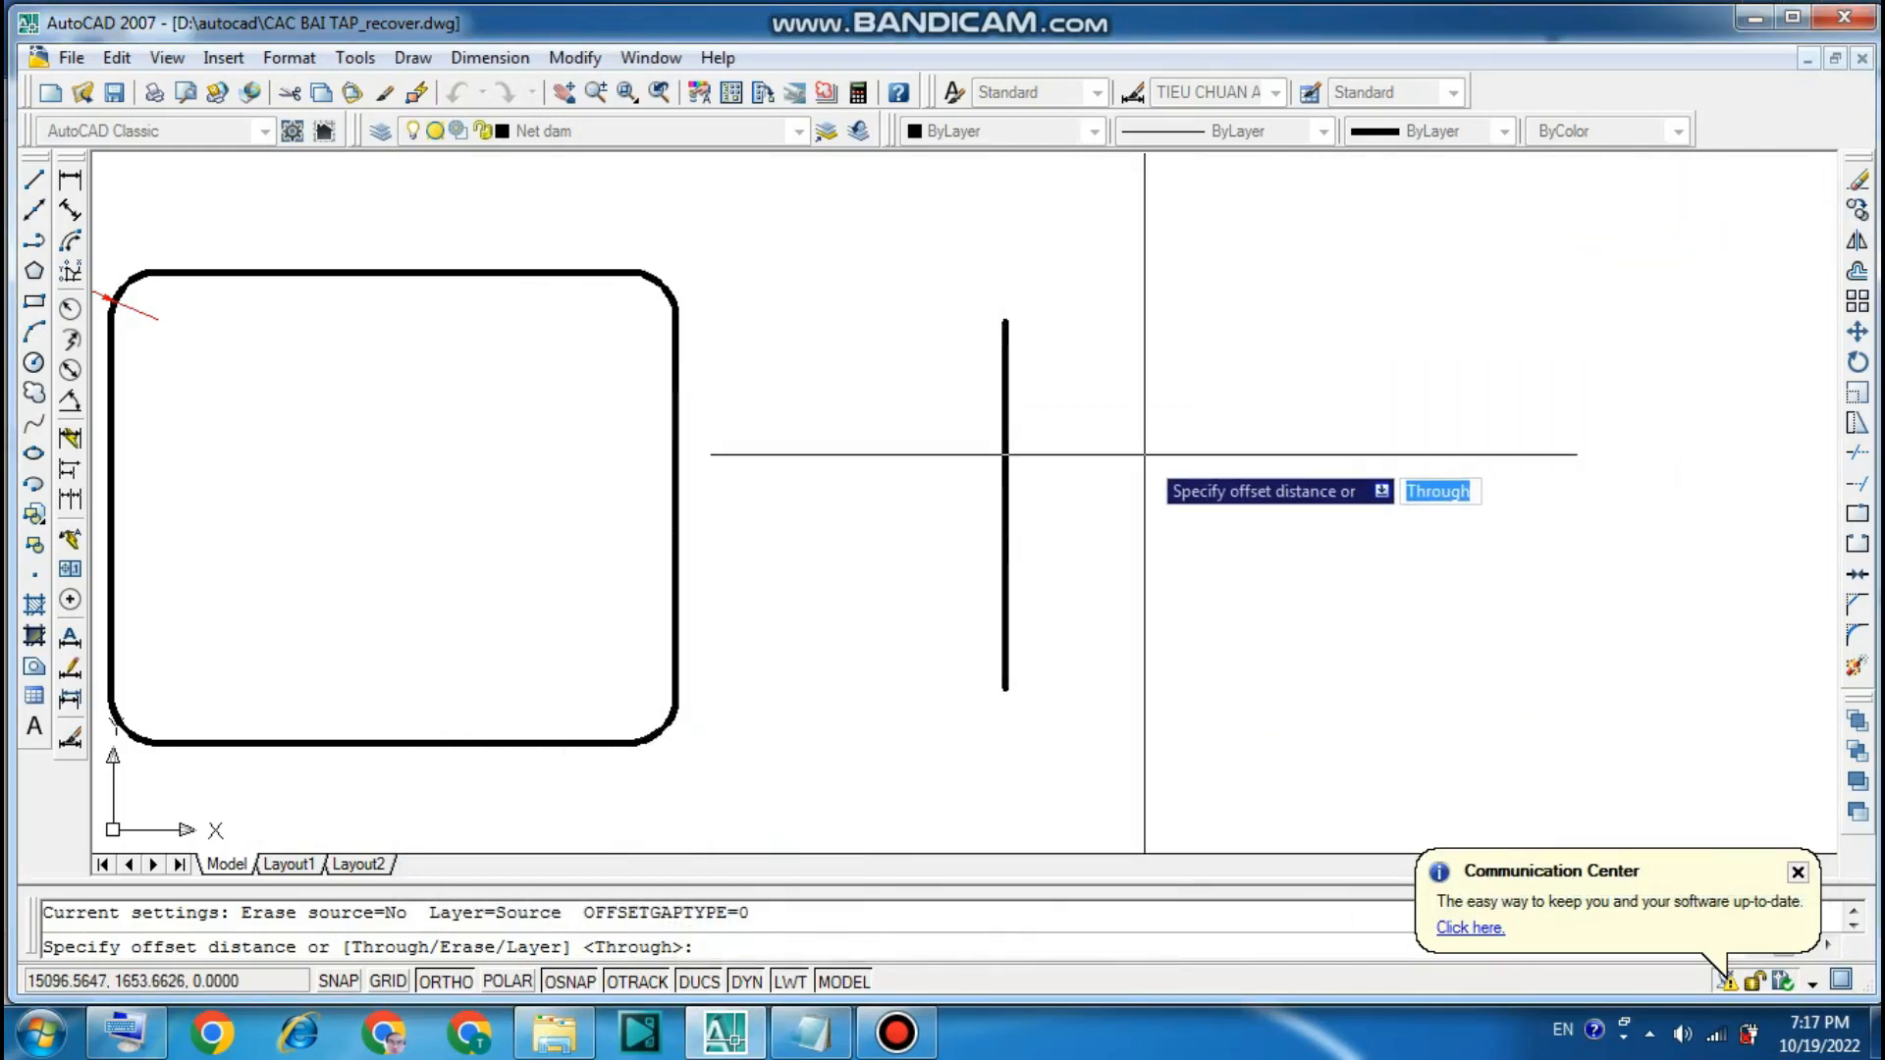
pyautogui.write('5')
pyautogui.press('Return')
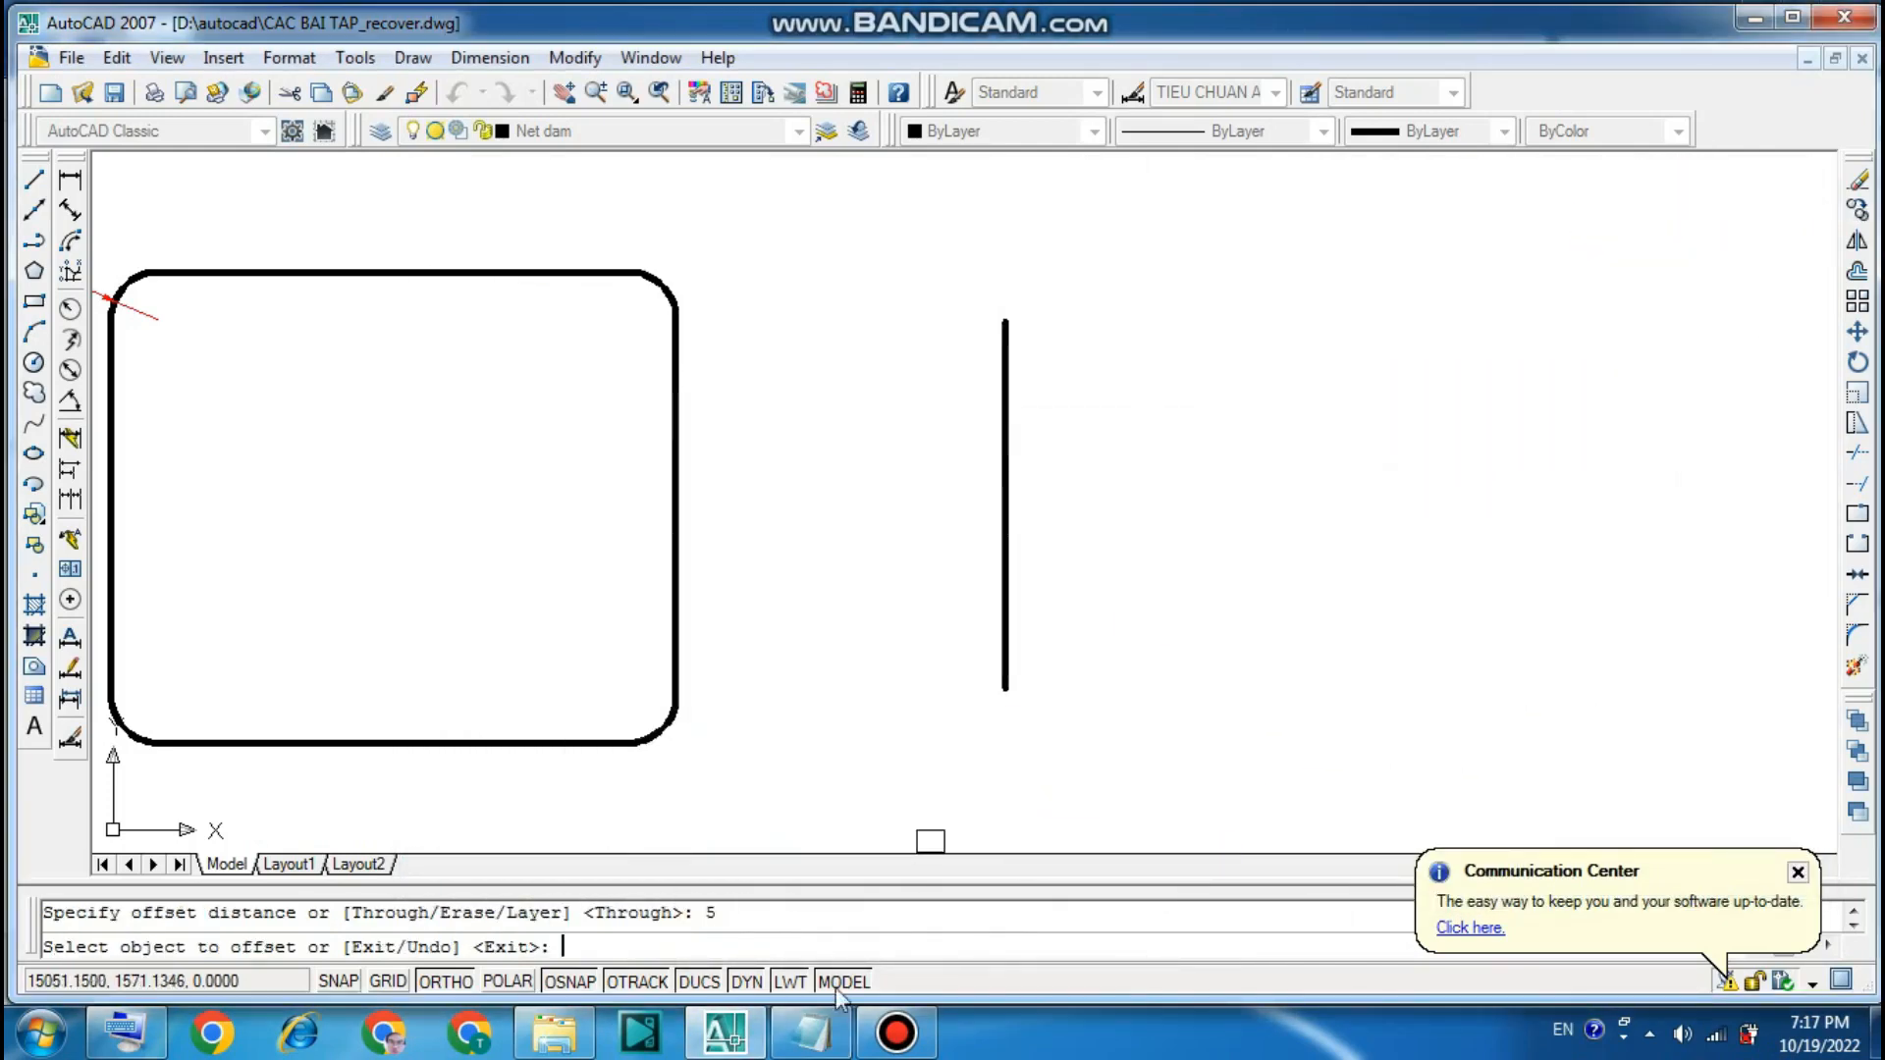
# - Highlight "Xác định đối tượng offest" in the Notepad notes, return to AutoCAD and try to offset the vertical line by 5
pyautogui.click(823, 1034)
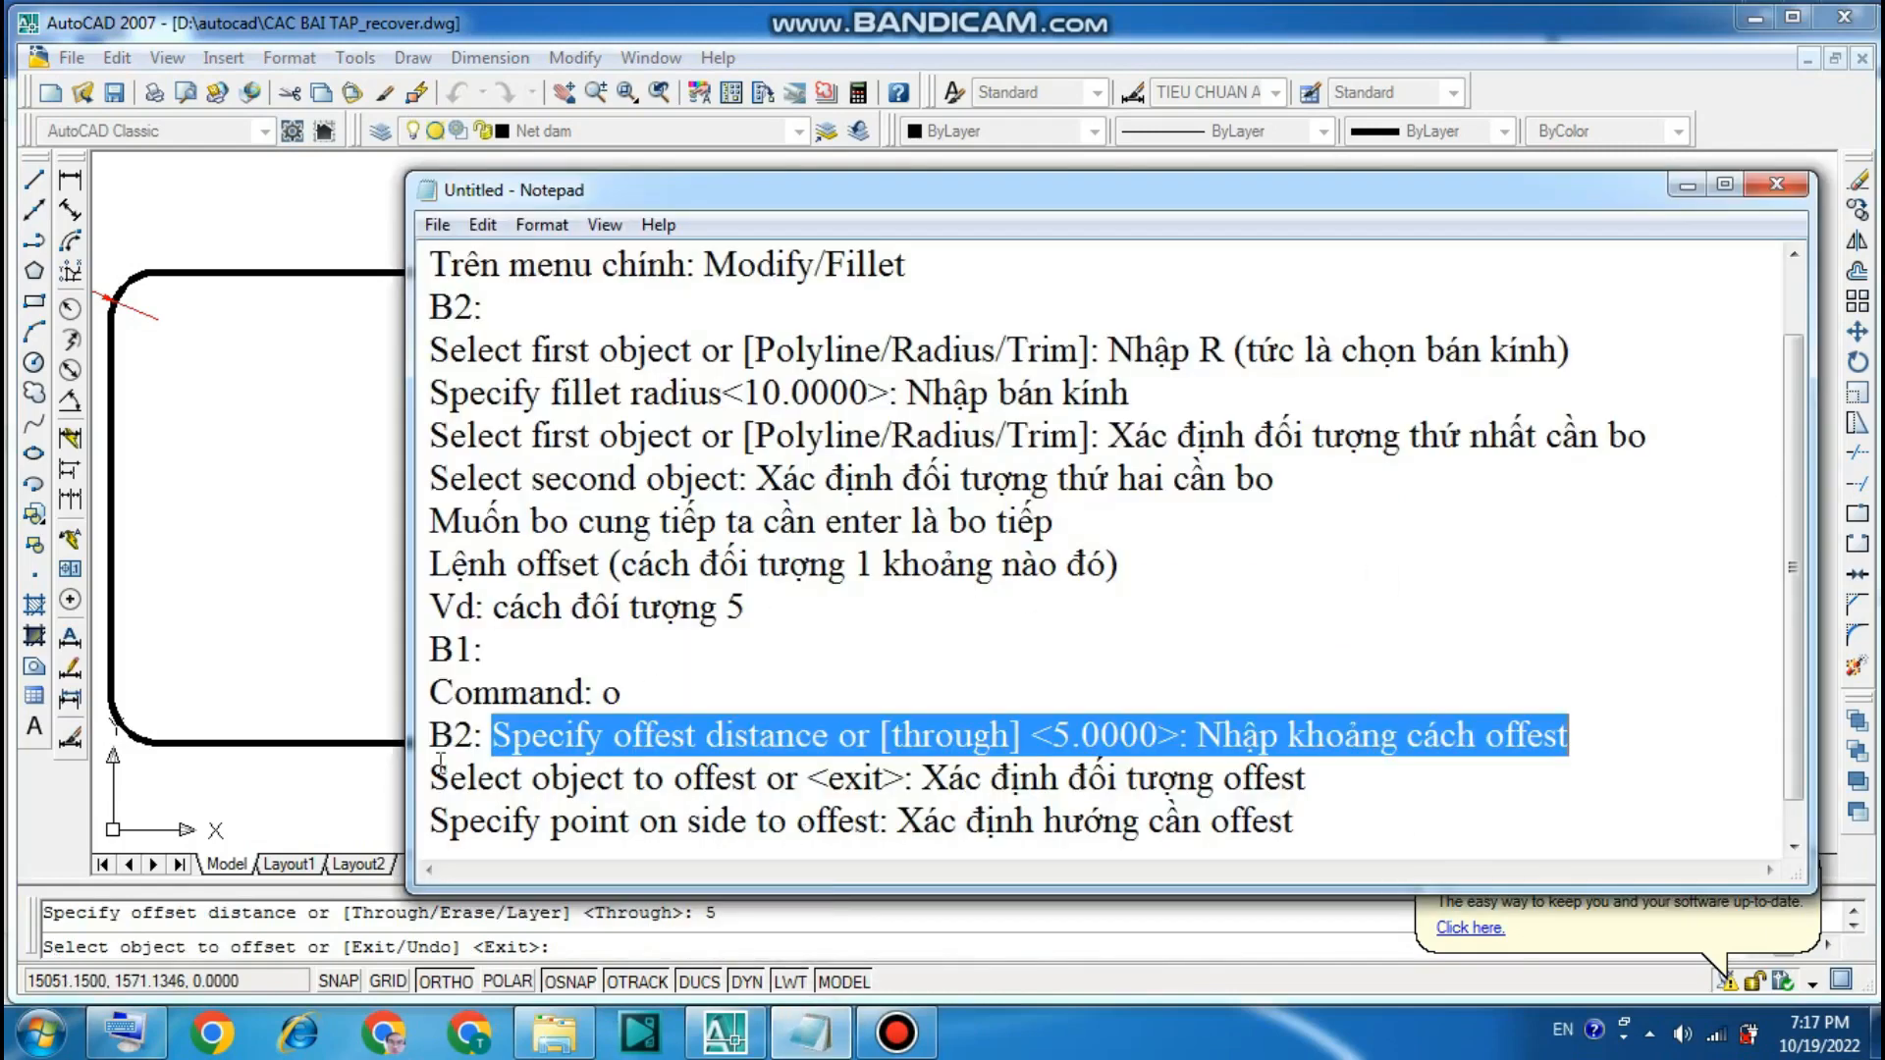
pyautogui.moveTo(926, 782); pyautogui.dragTo(1366, 784)
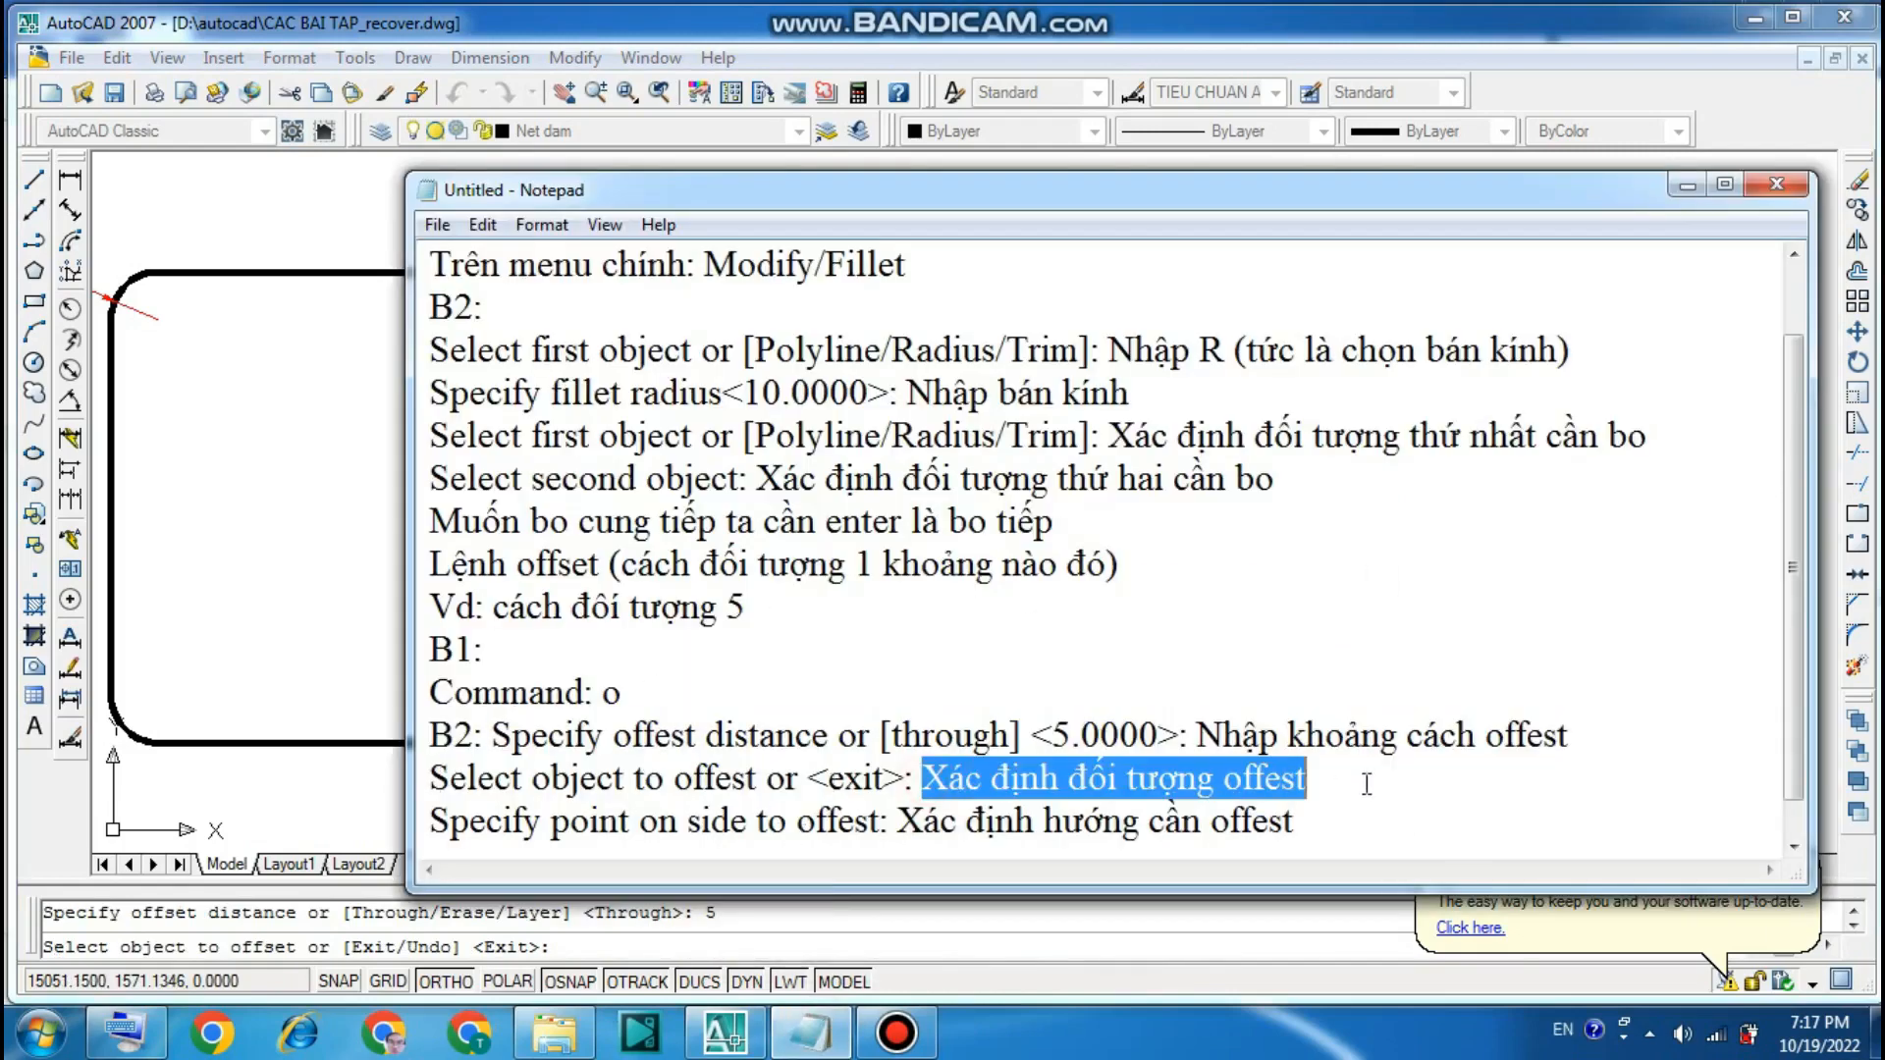
pyautogui.click(1687, 186)
pyautogui.click(1004, 501)
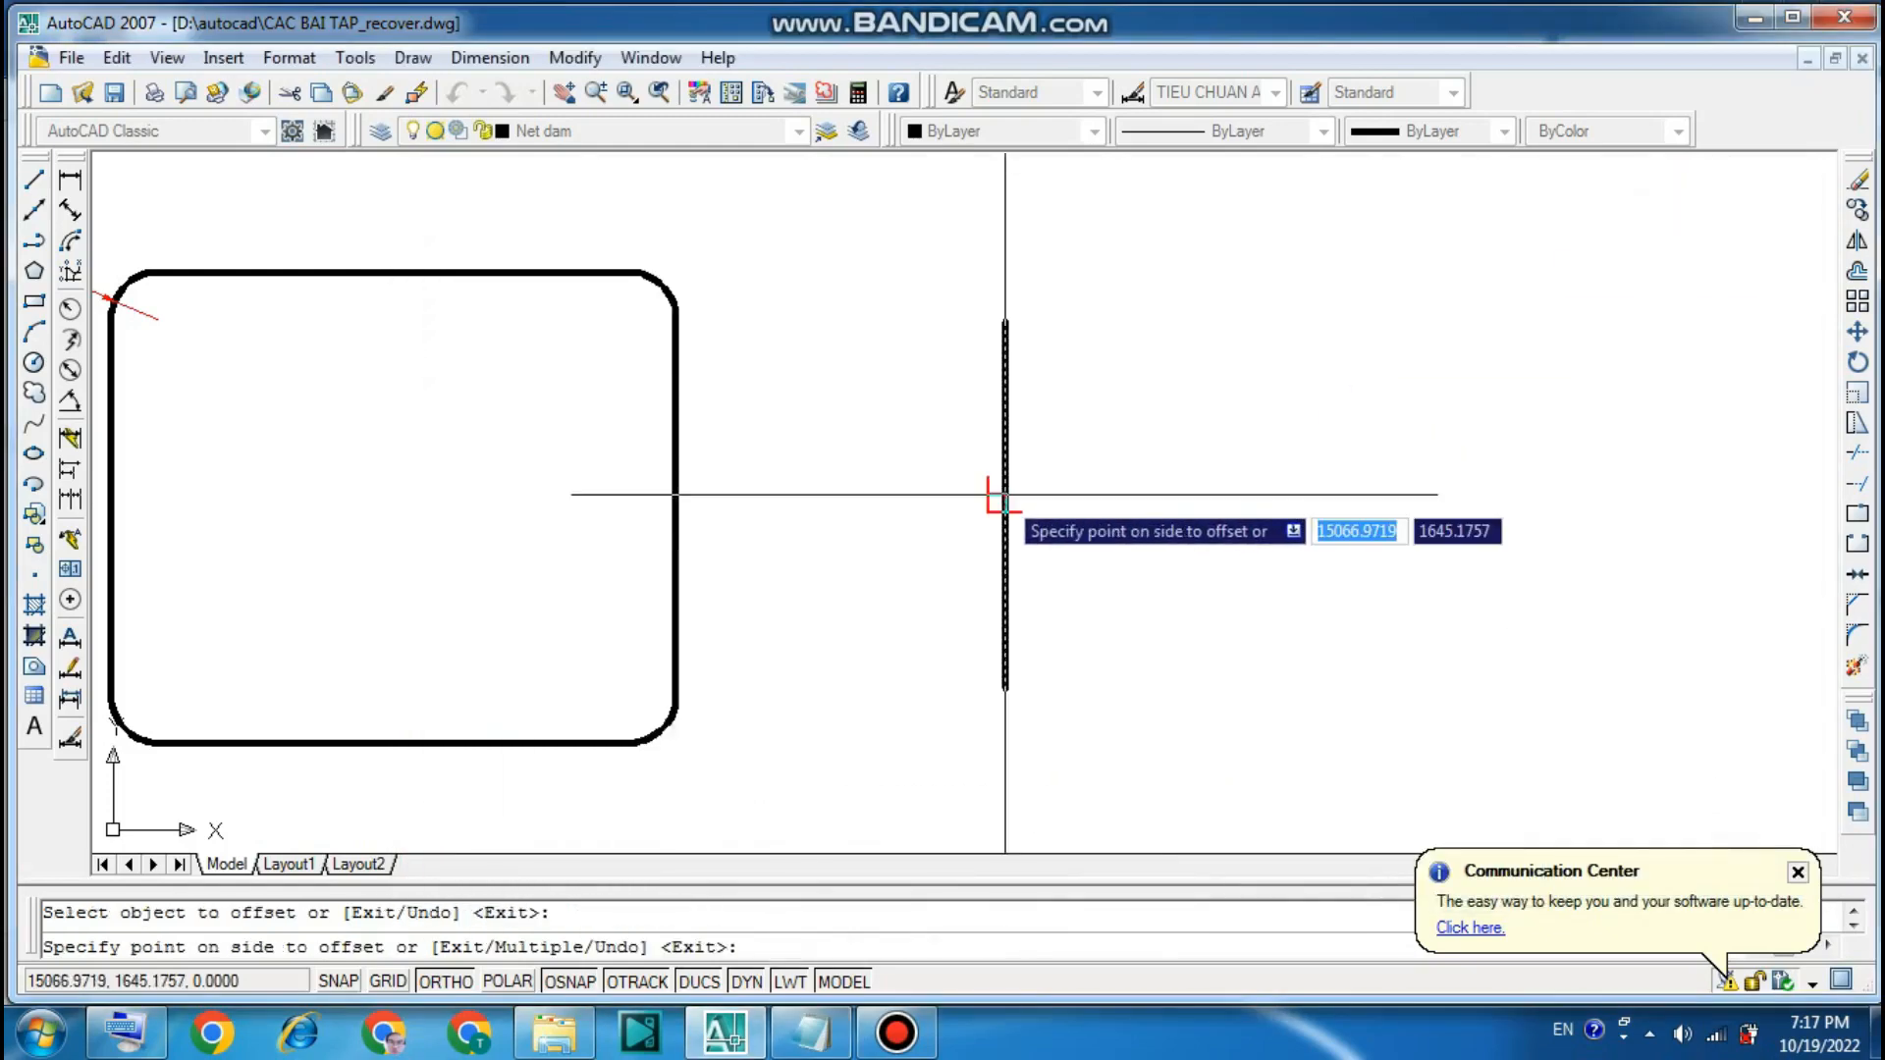
pyautogui.press('Return')
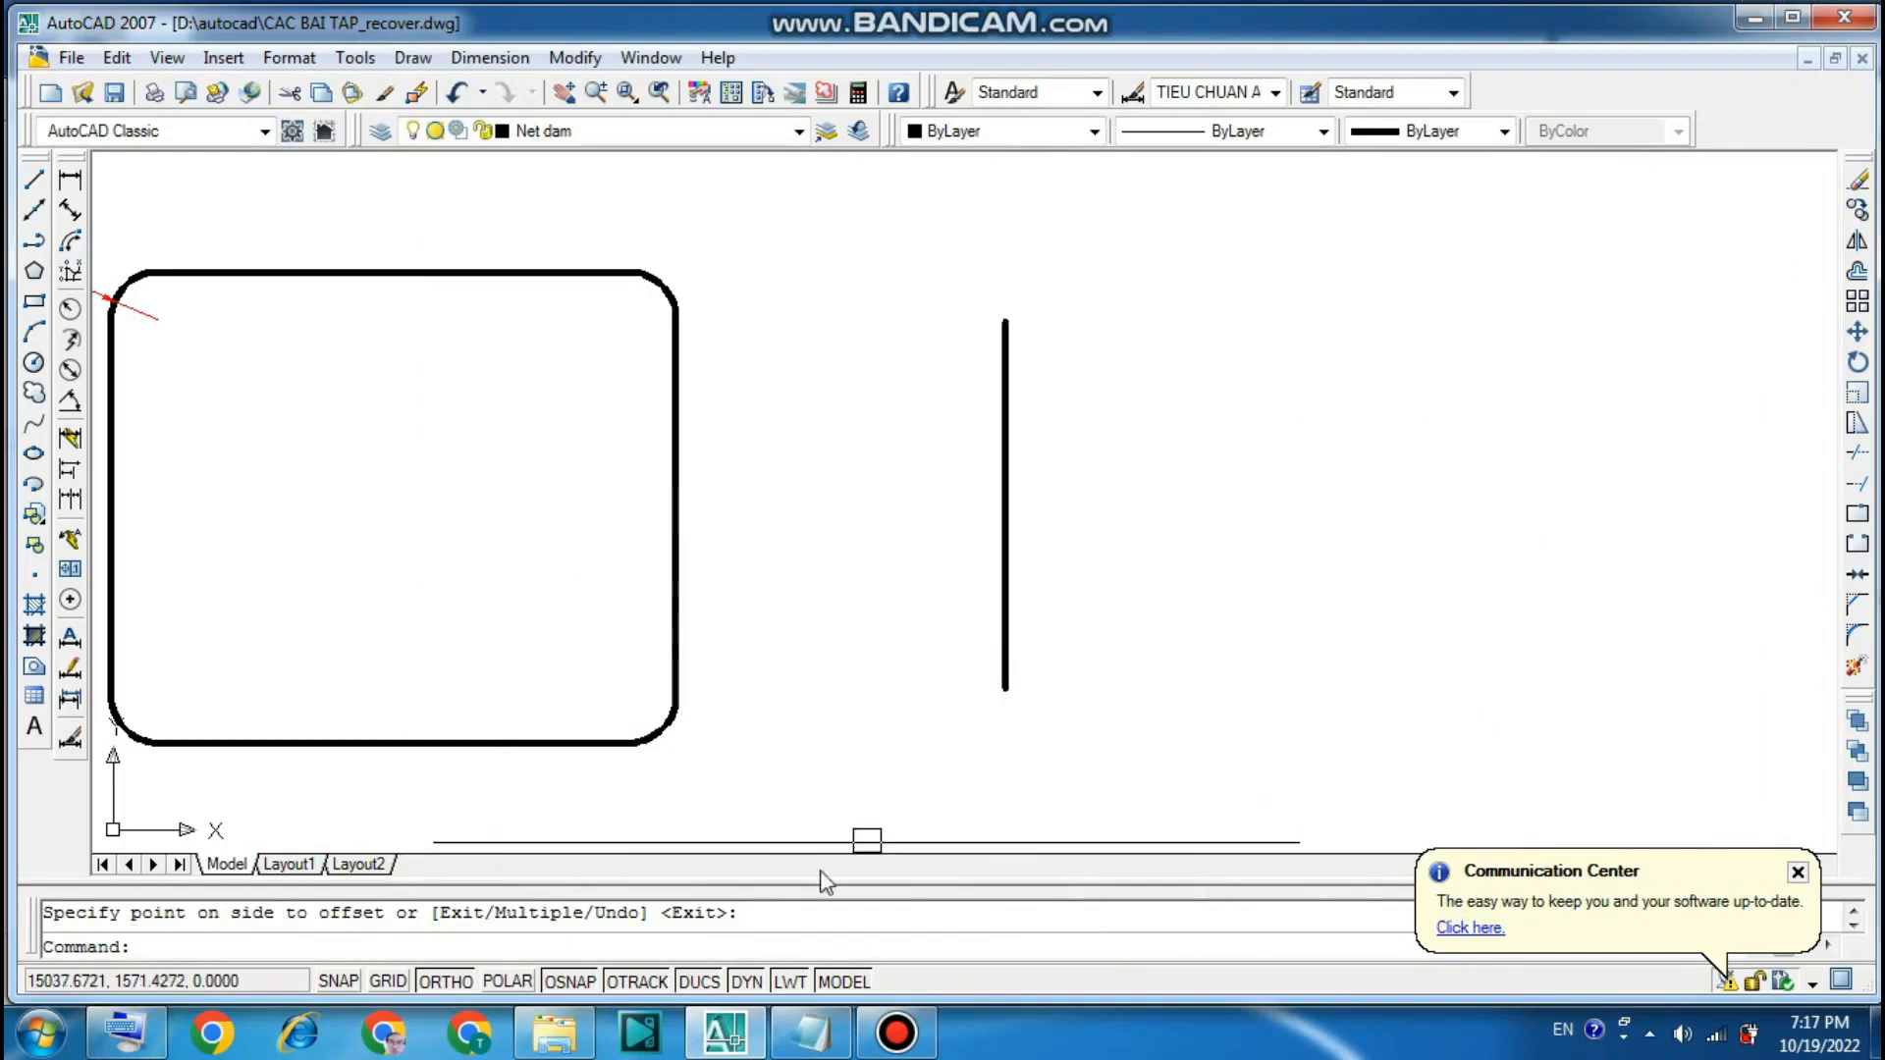
# - Offset the vertical line by 5 toward the side away from the rounded rectangle, consulting the Notepad notes before selecting it
pyautogui.write('o')
pyautogui.press('Return')
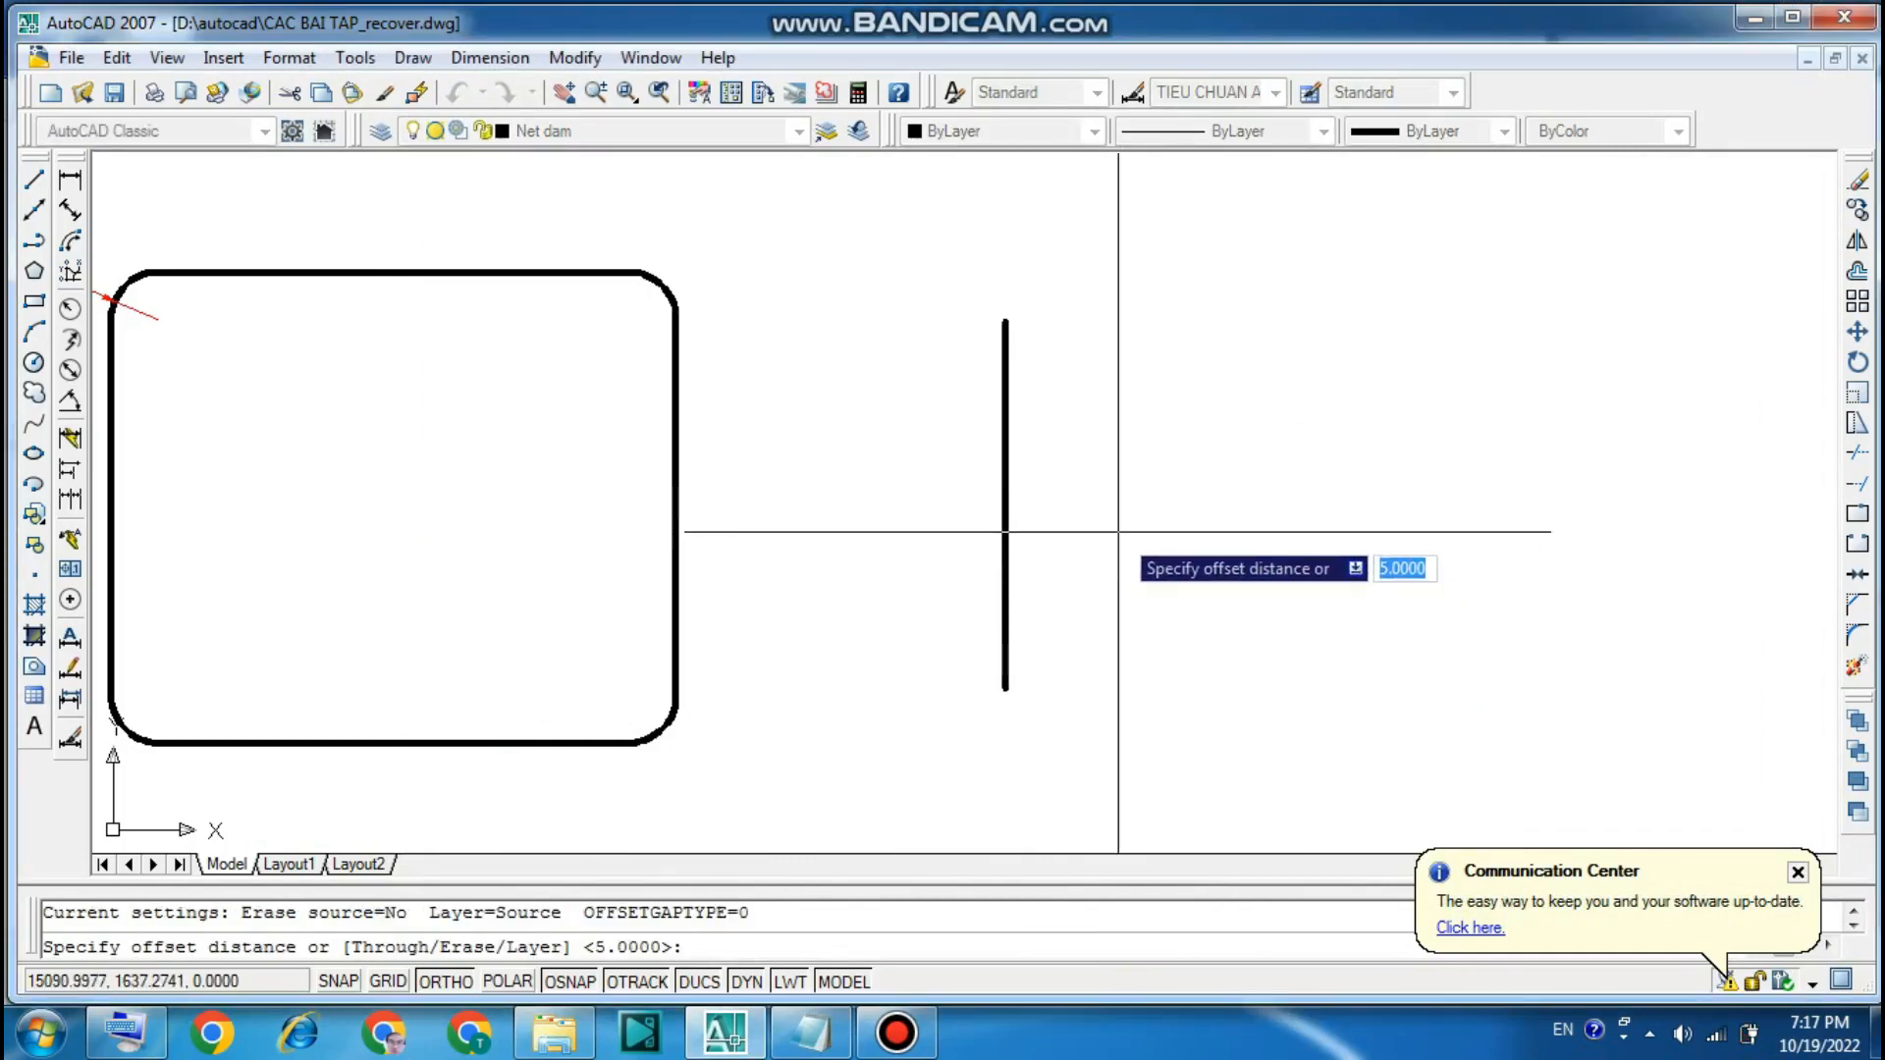
pyautogui.press('Return')
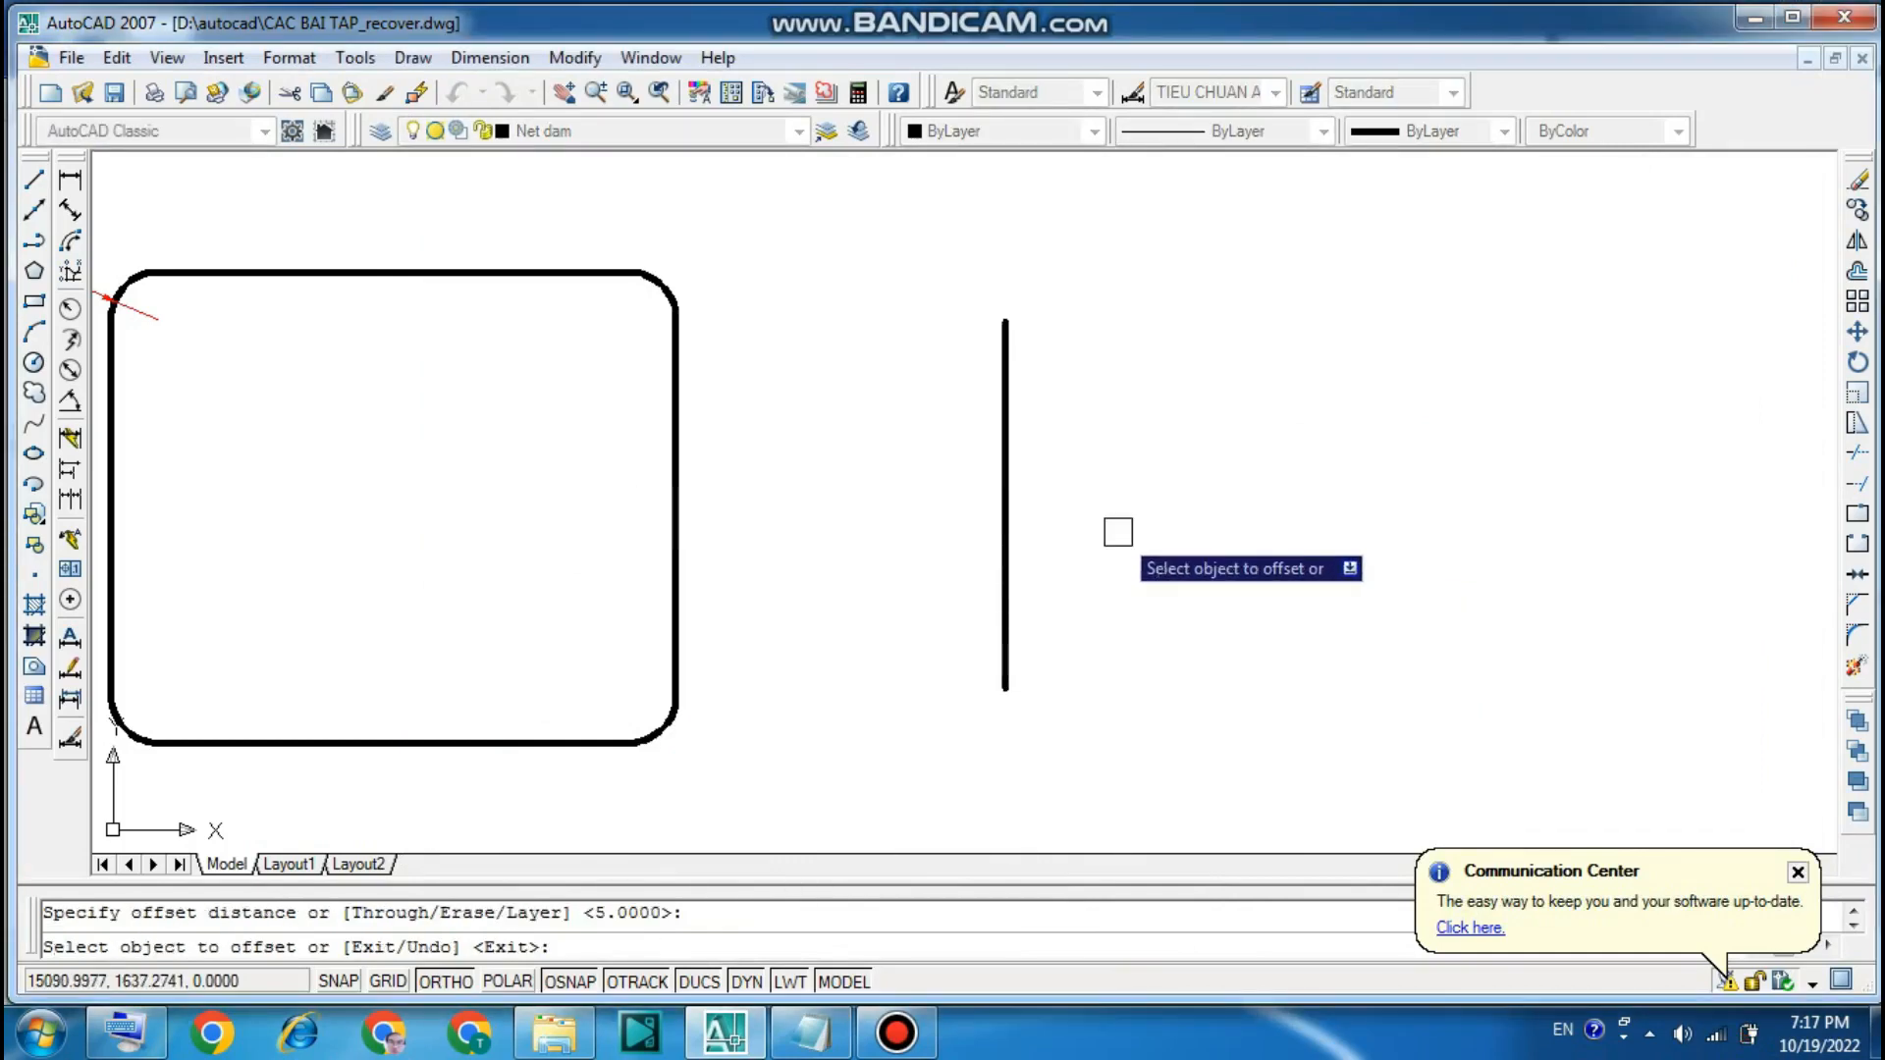
pyautogui.click(815, 1033)
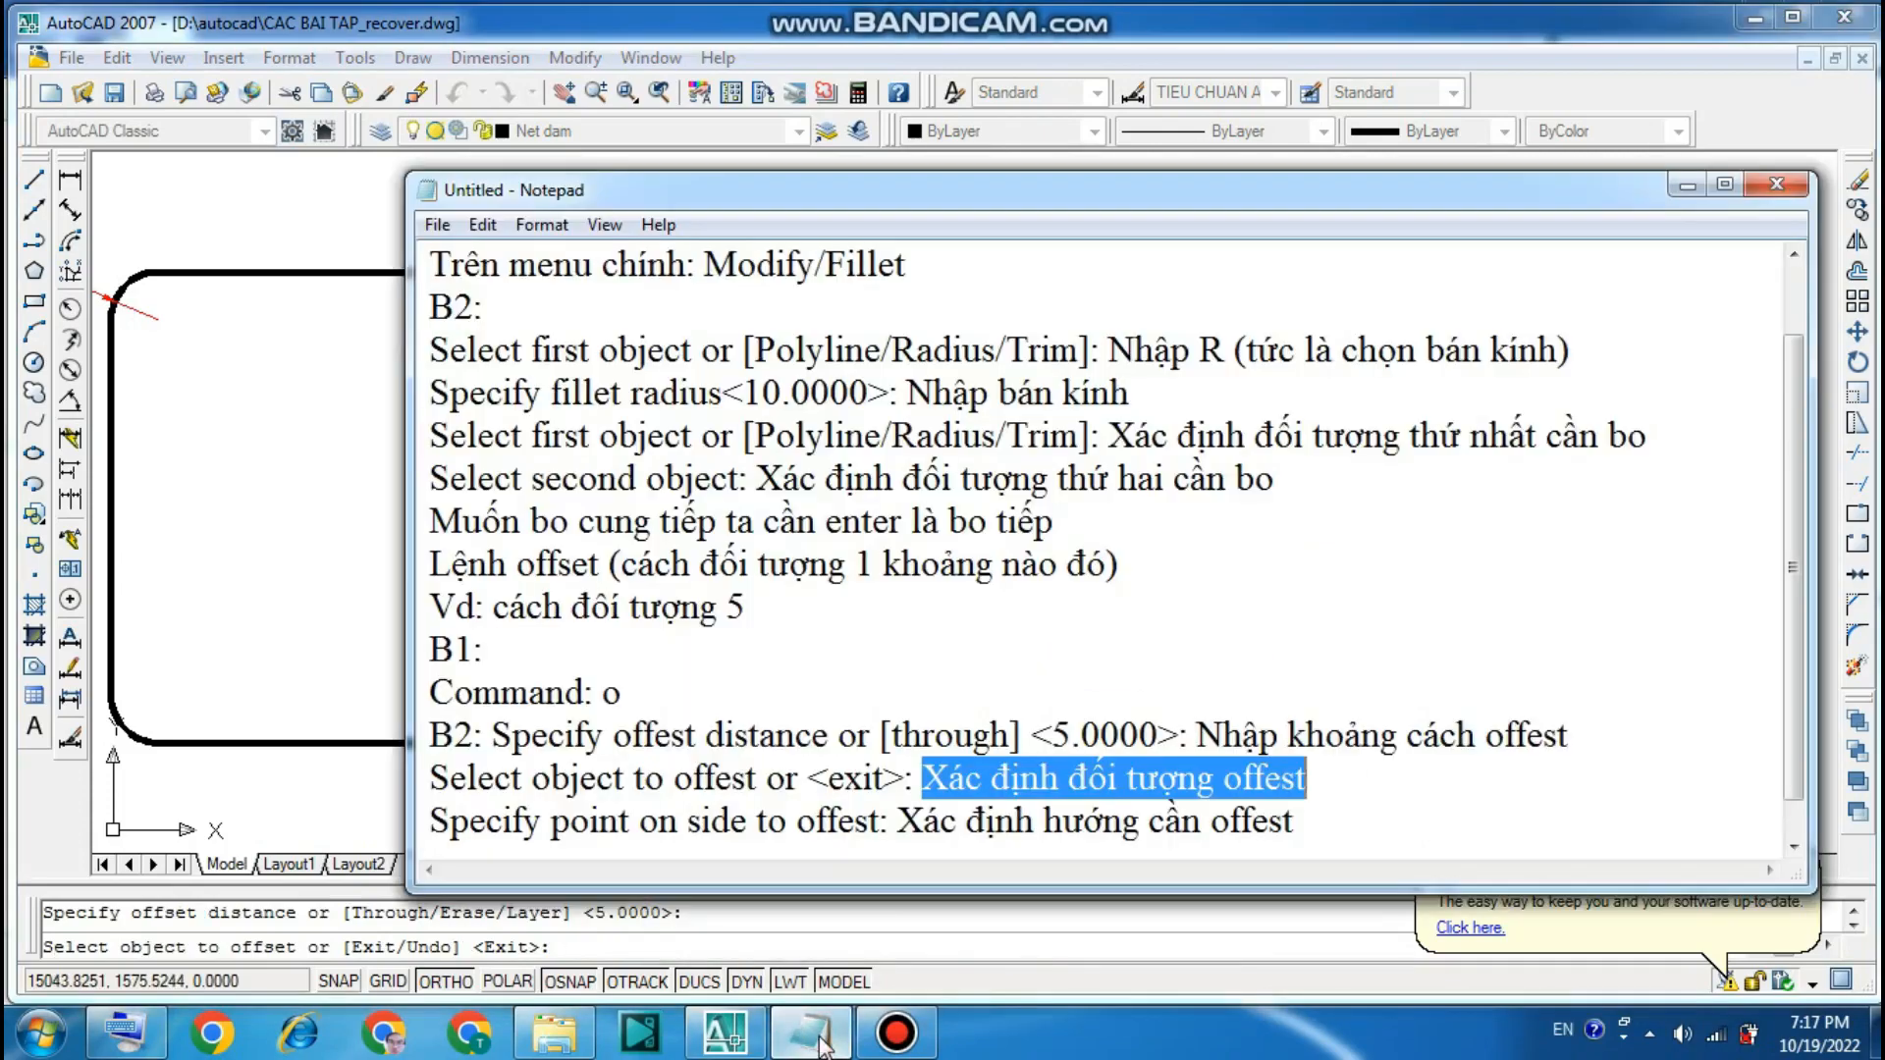
pyautogui.click(1691, 191)
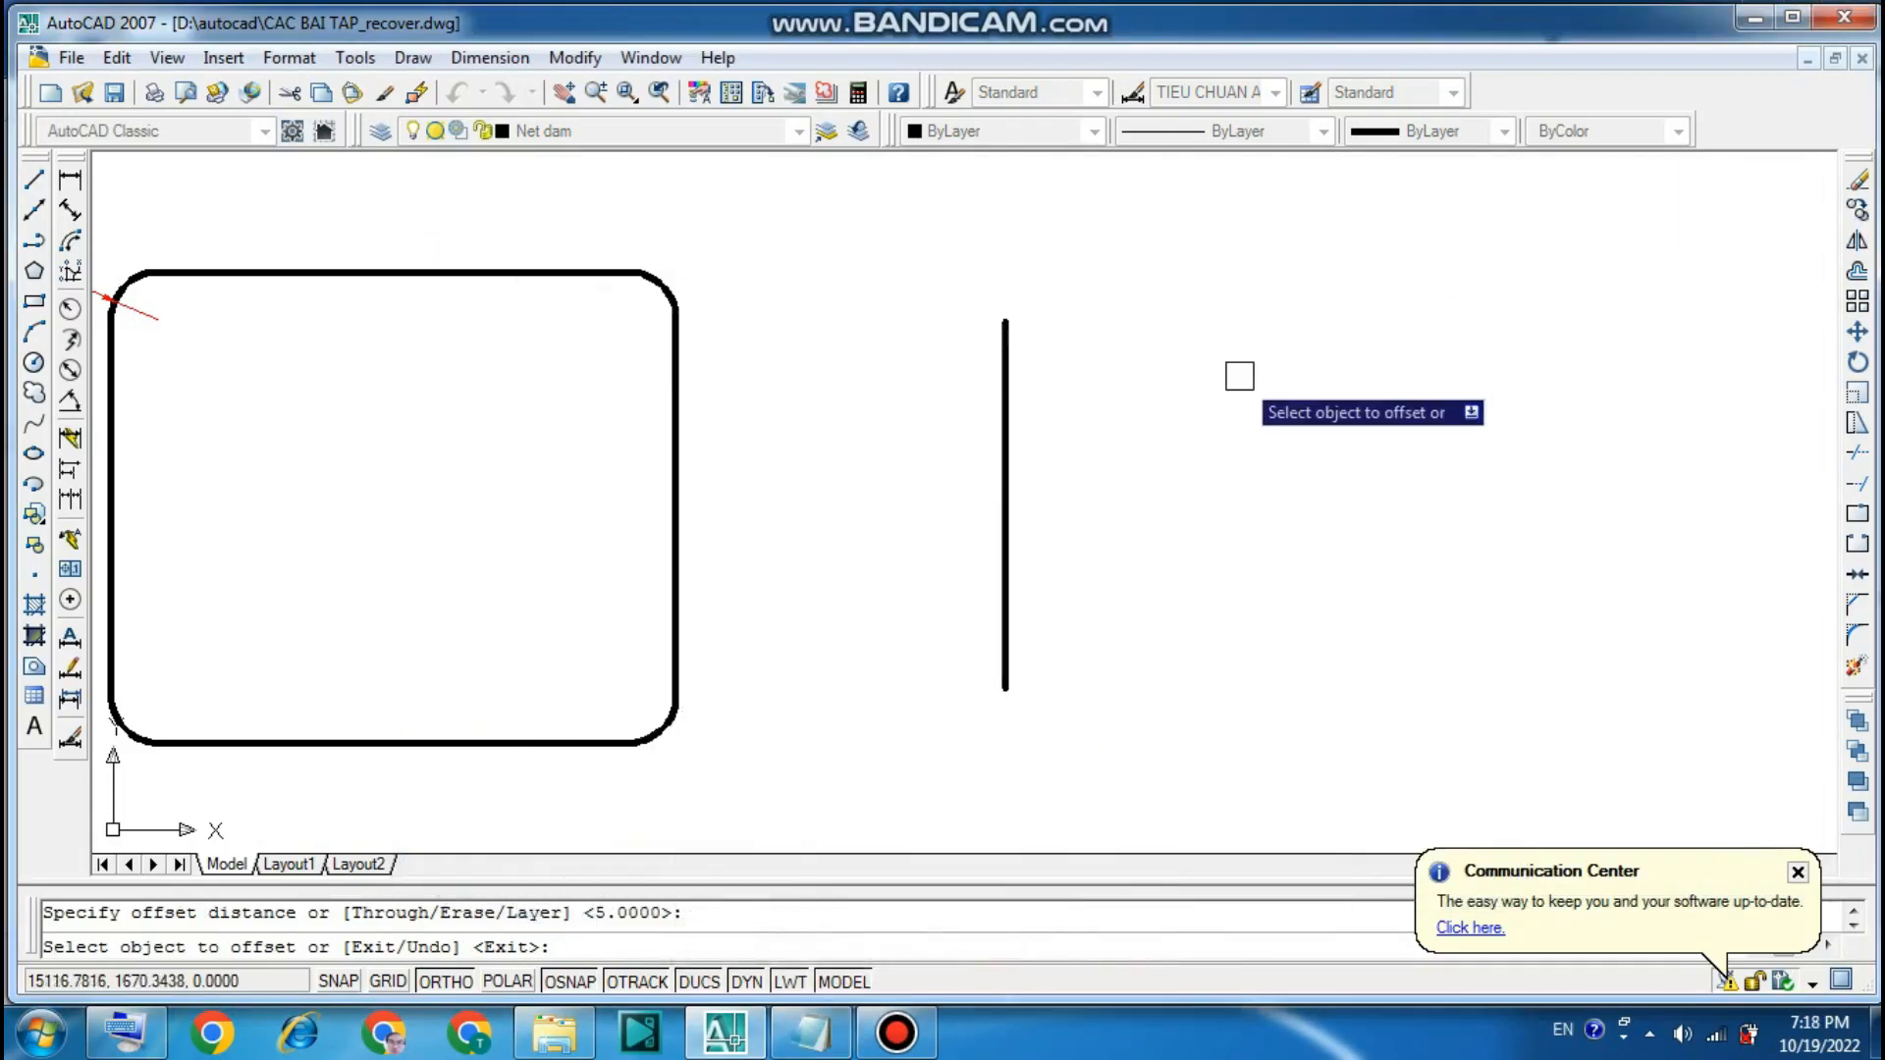
pyautogui.click(1003, 491)
pyautogui.click(1080, 499)
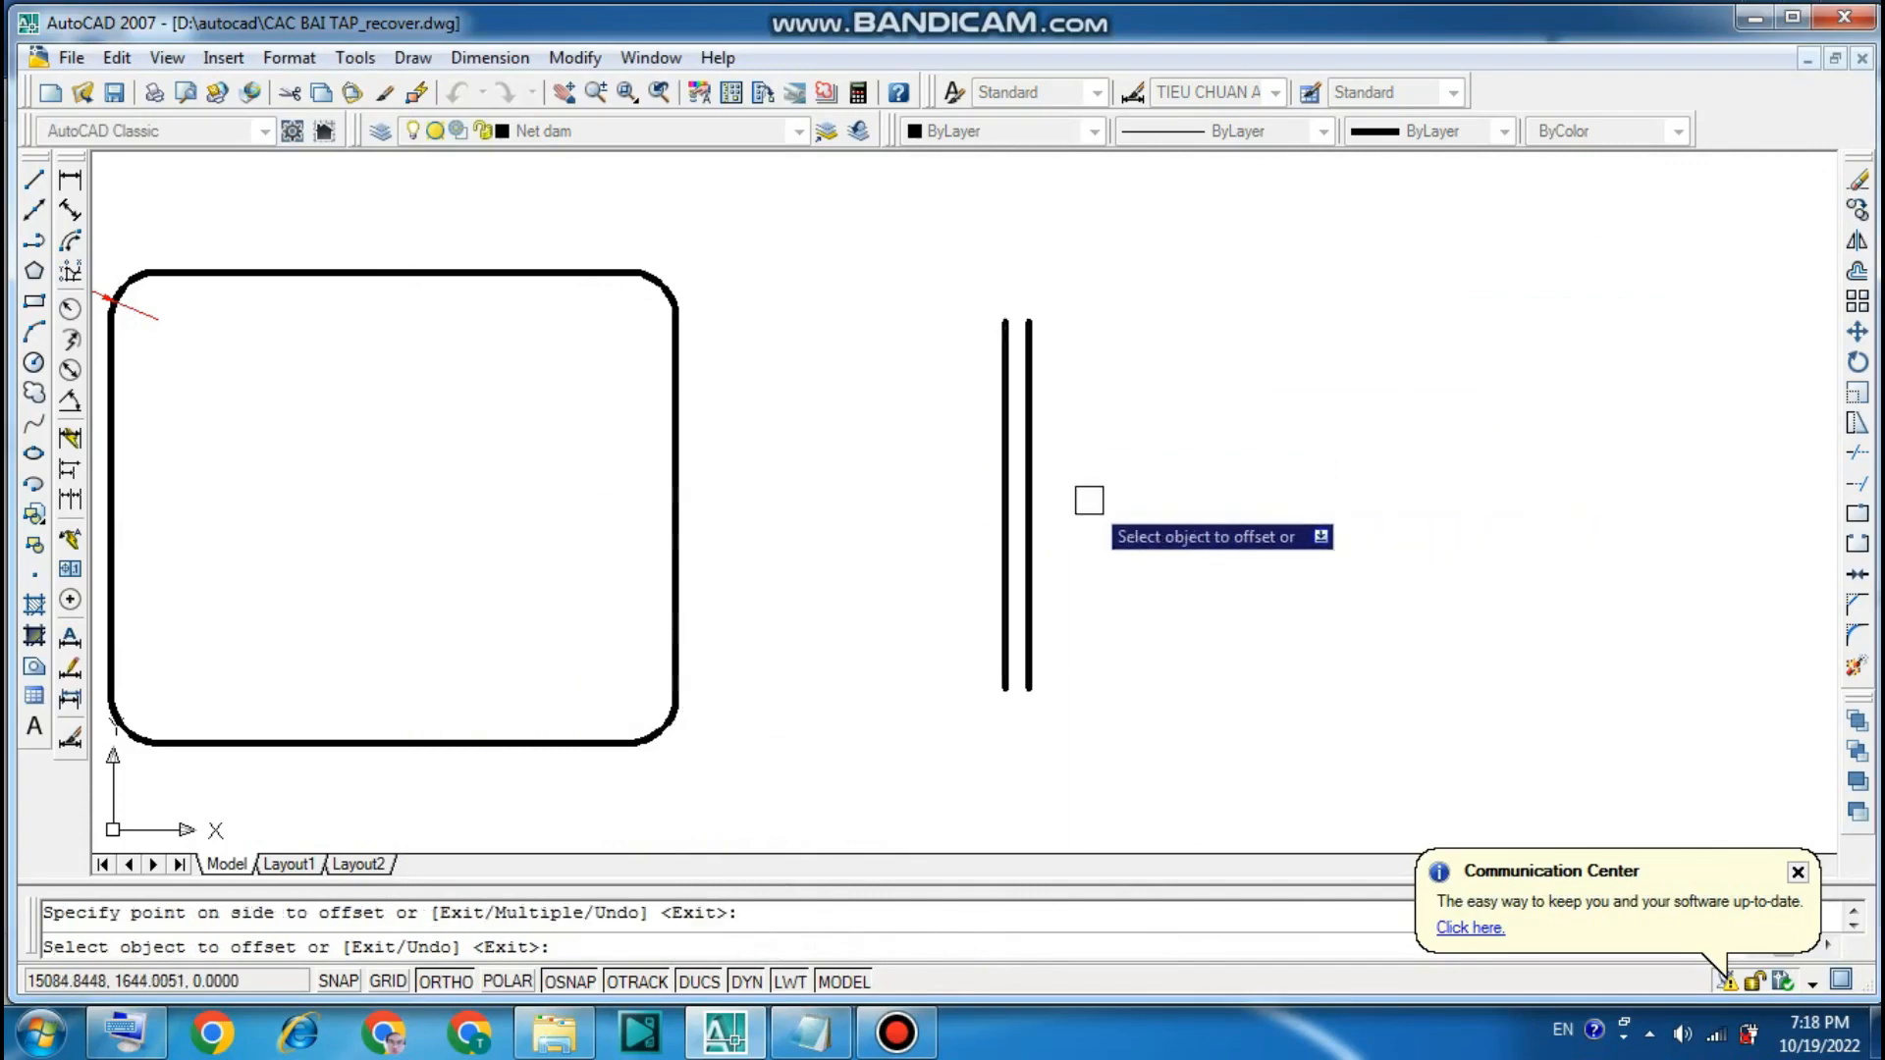
pyautogui.press('Return')
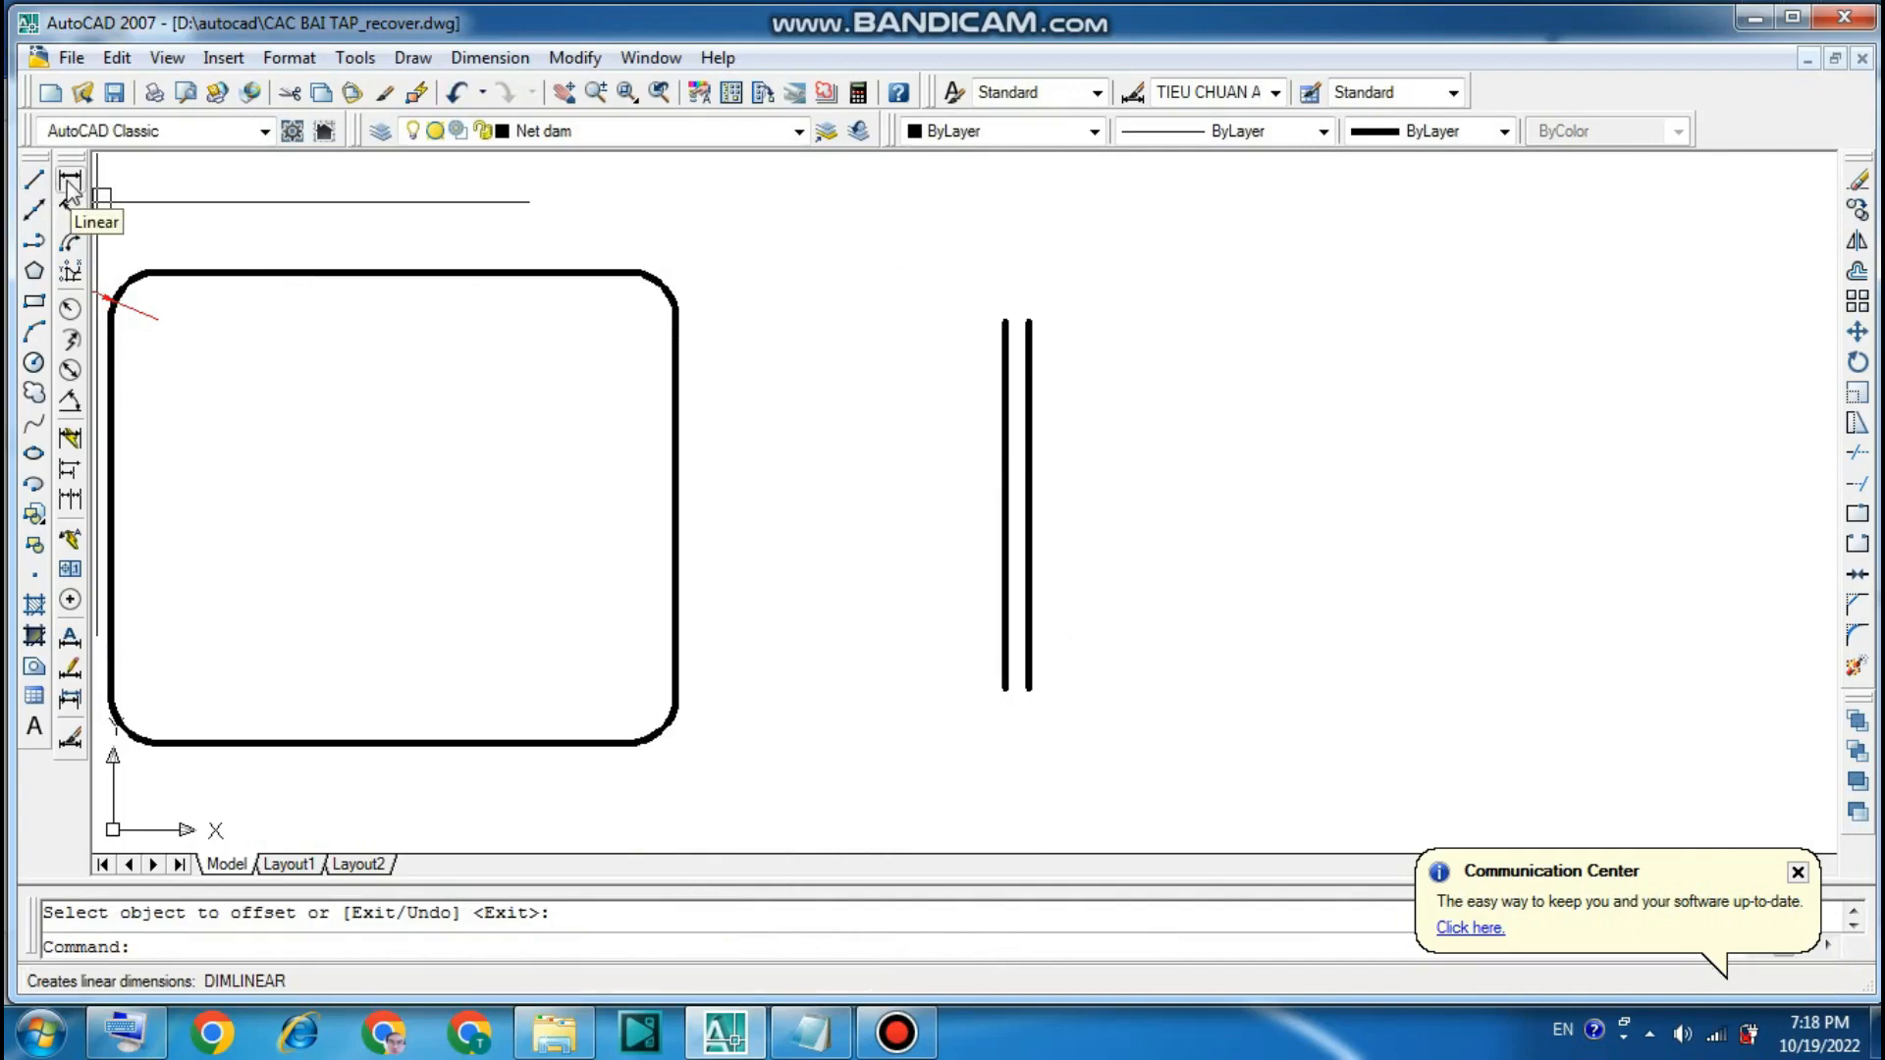
# - Make Net manh the current layer and add a linear dimension between the upper ends of the two vertical lines
pyautogui.click(801, 138)
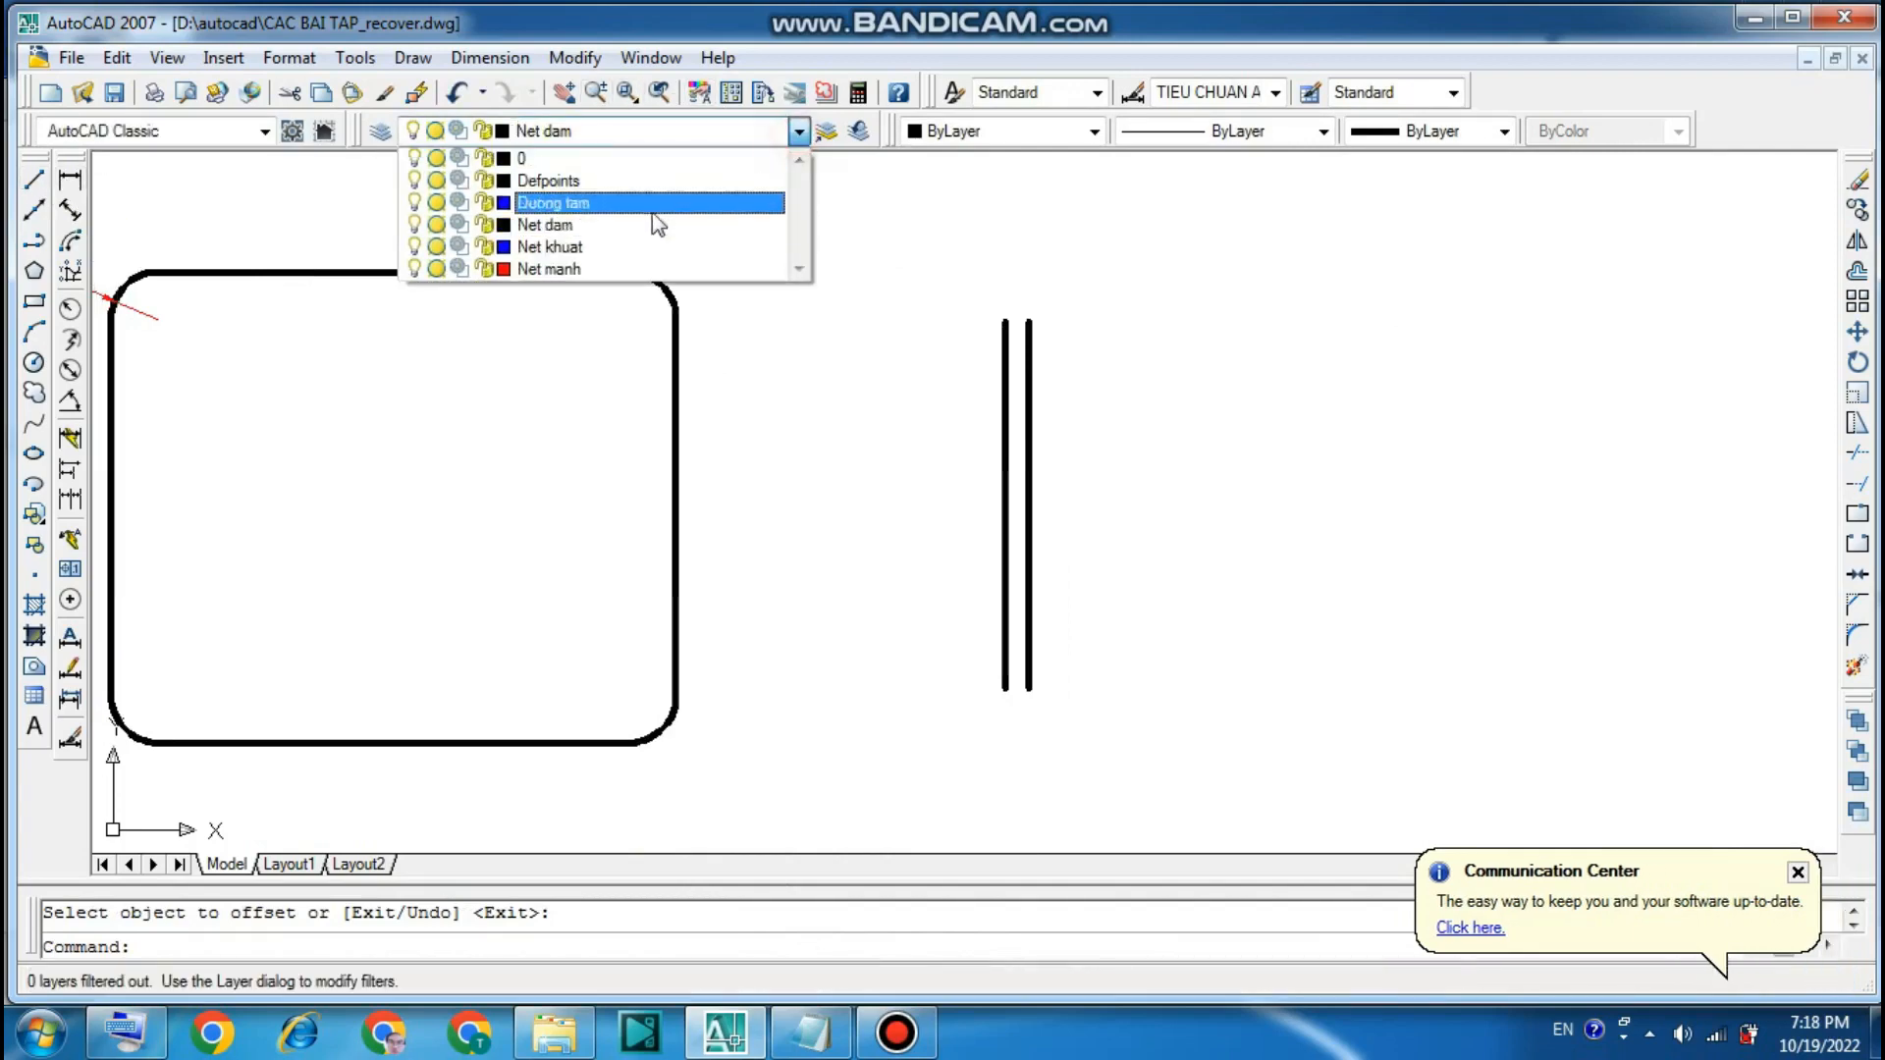
pyautogui.click(623, 269)
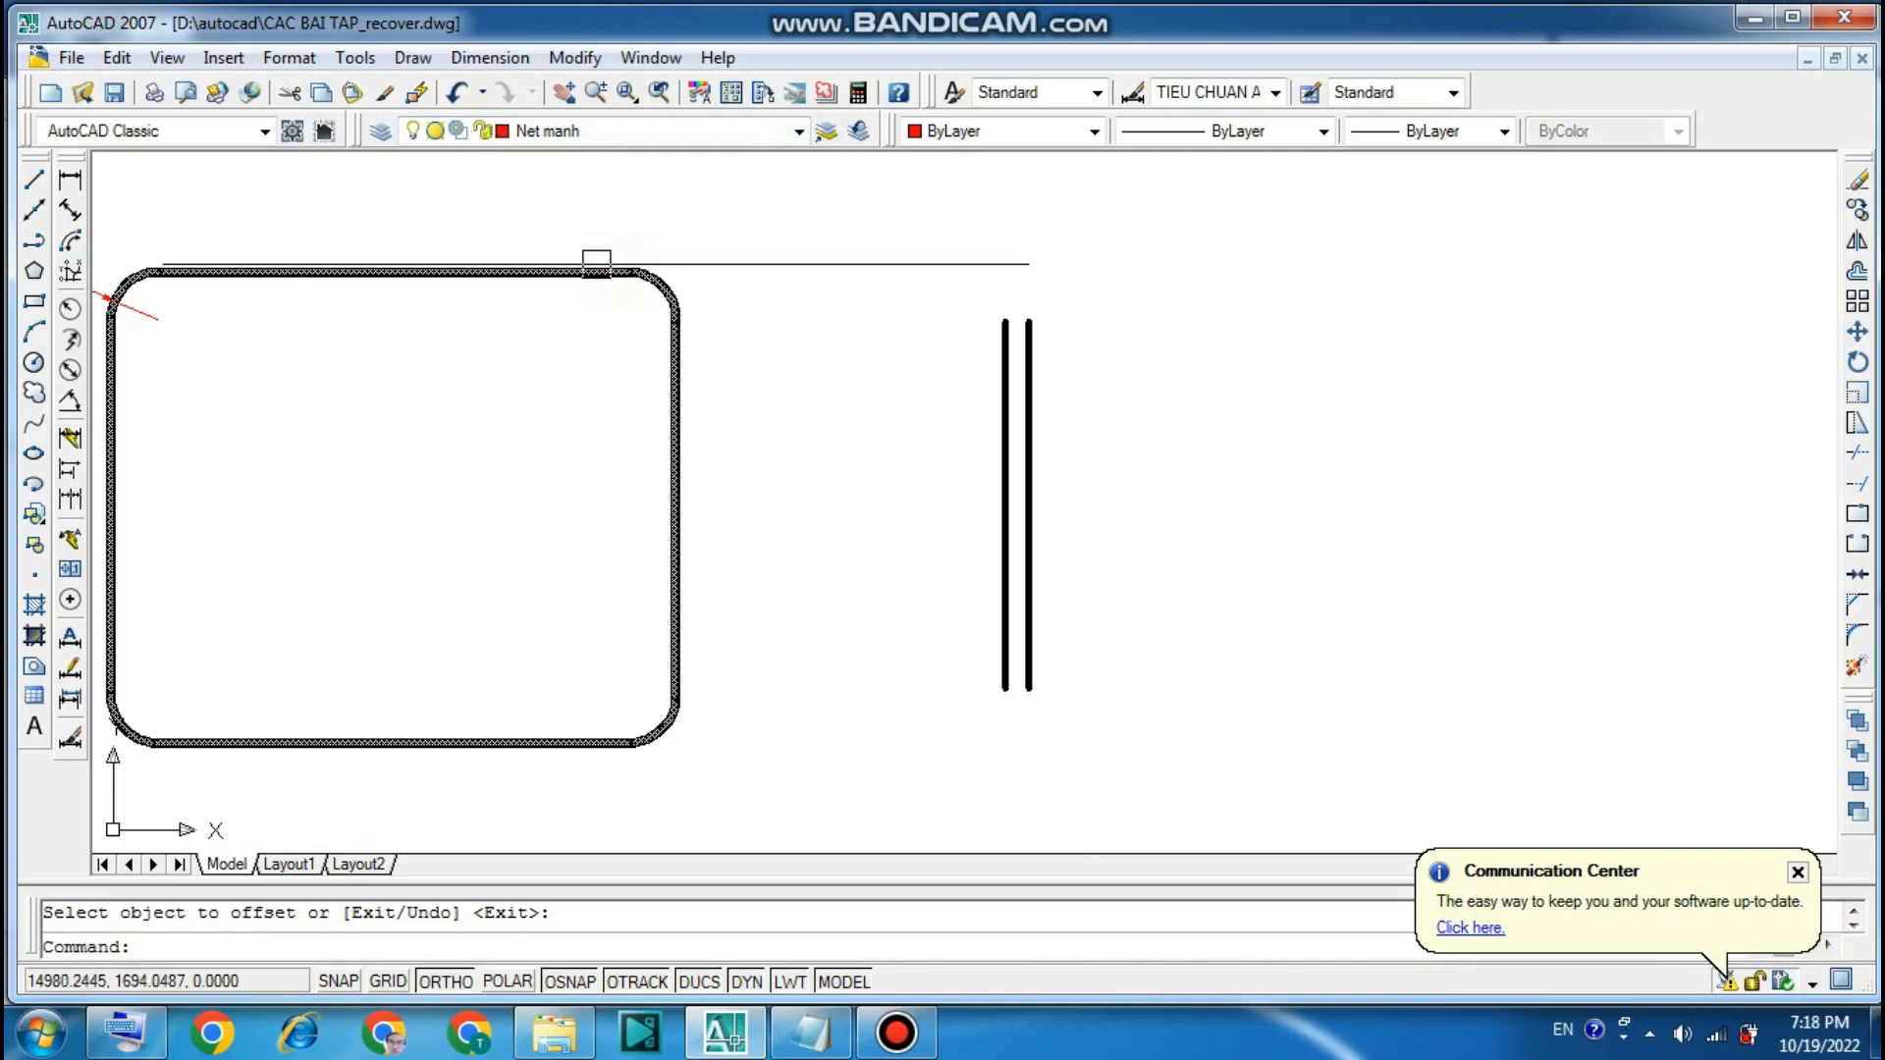
pyautogui.click(69, 179)
pyautogui.click(1004, 321)
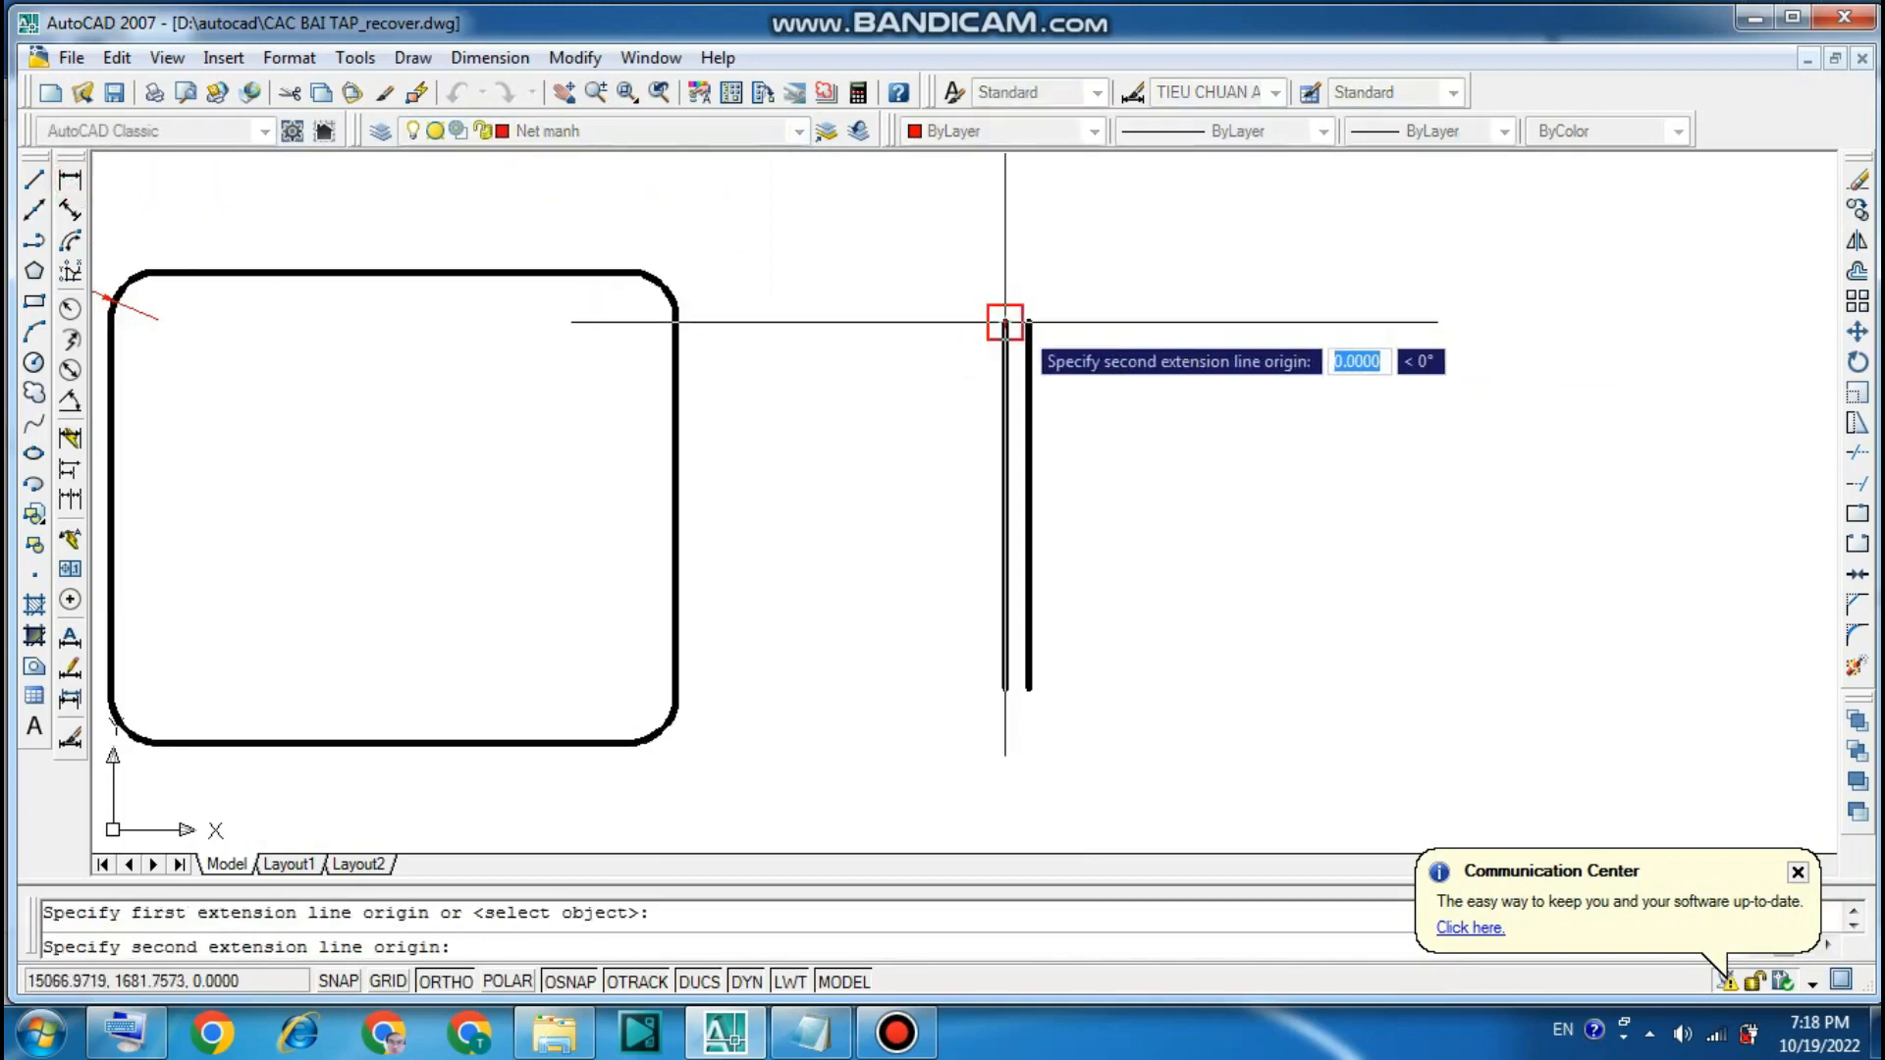
pyautogui.click(1029, 321)
pyautogui.click(1030, 290)
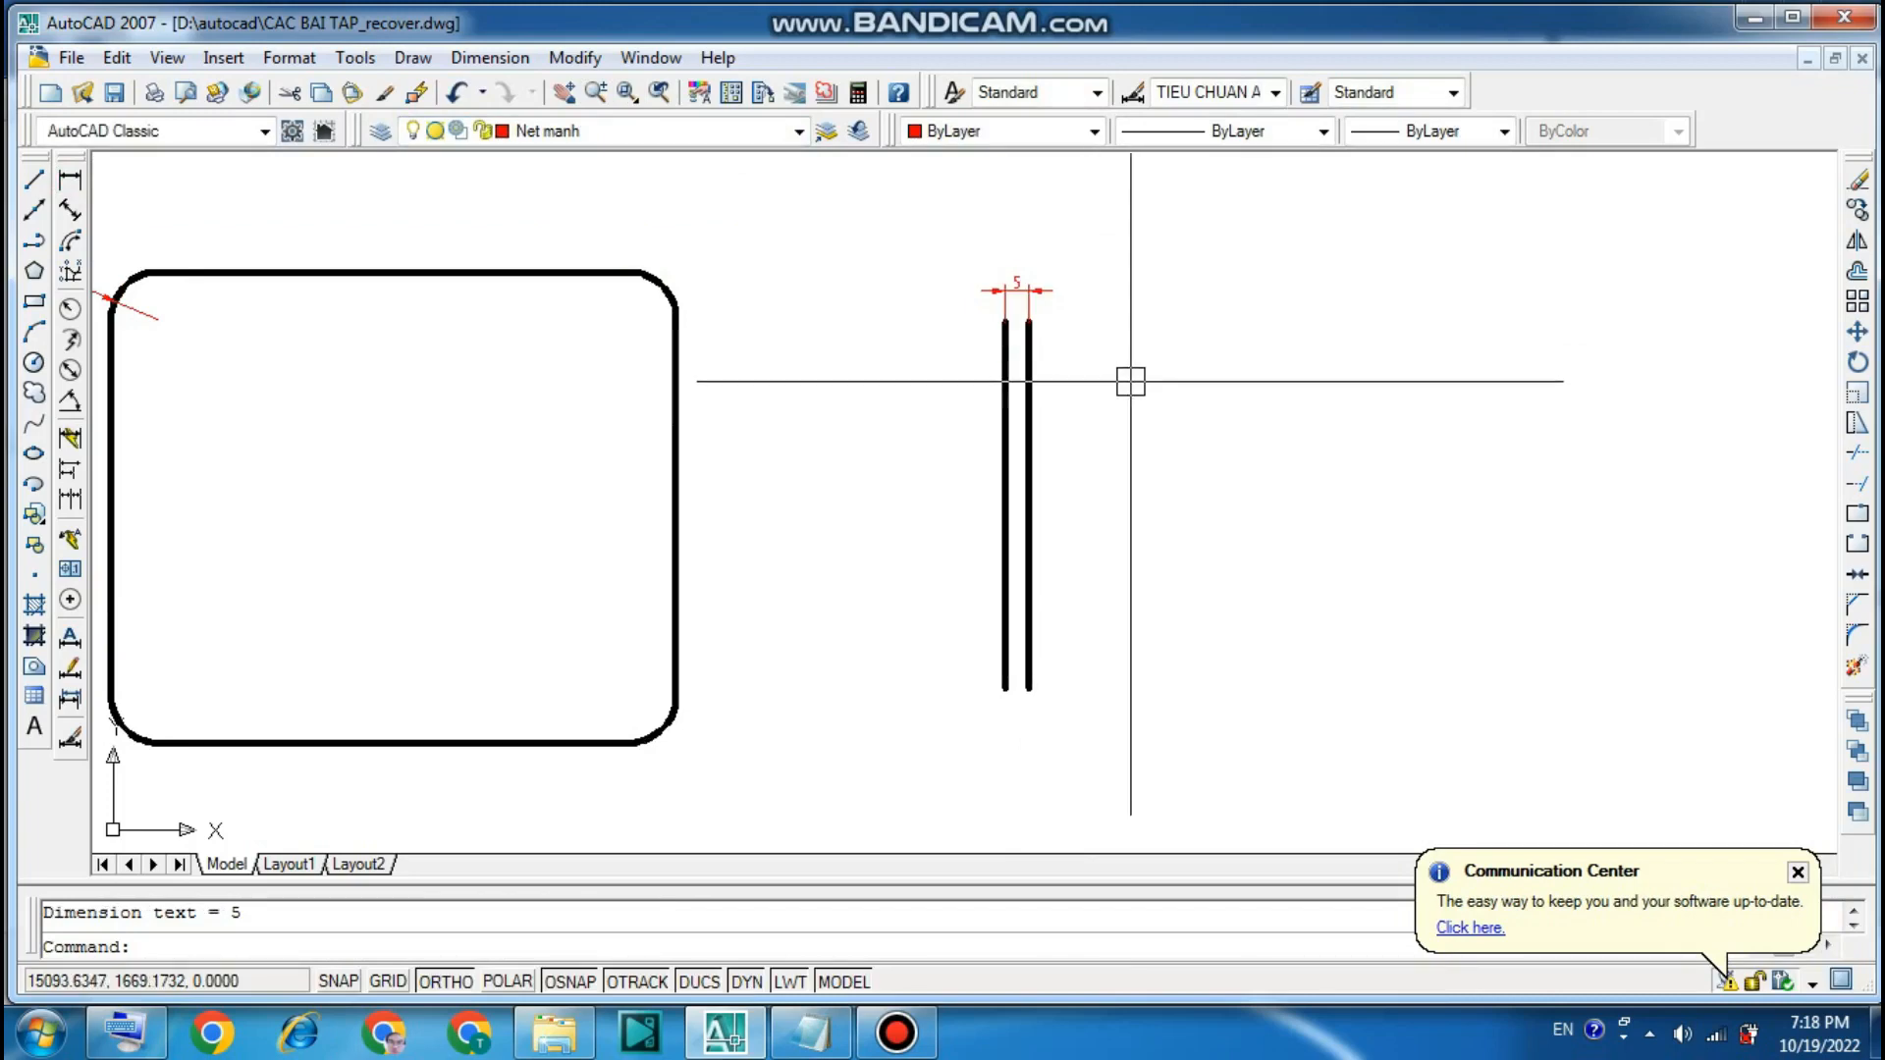
pyautogui.write('z')
pyautogui.press('Return')
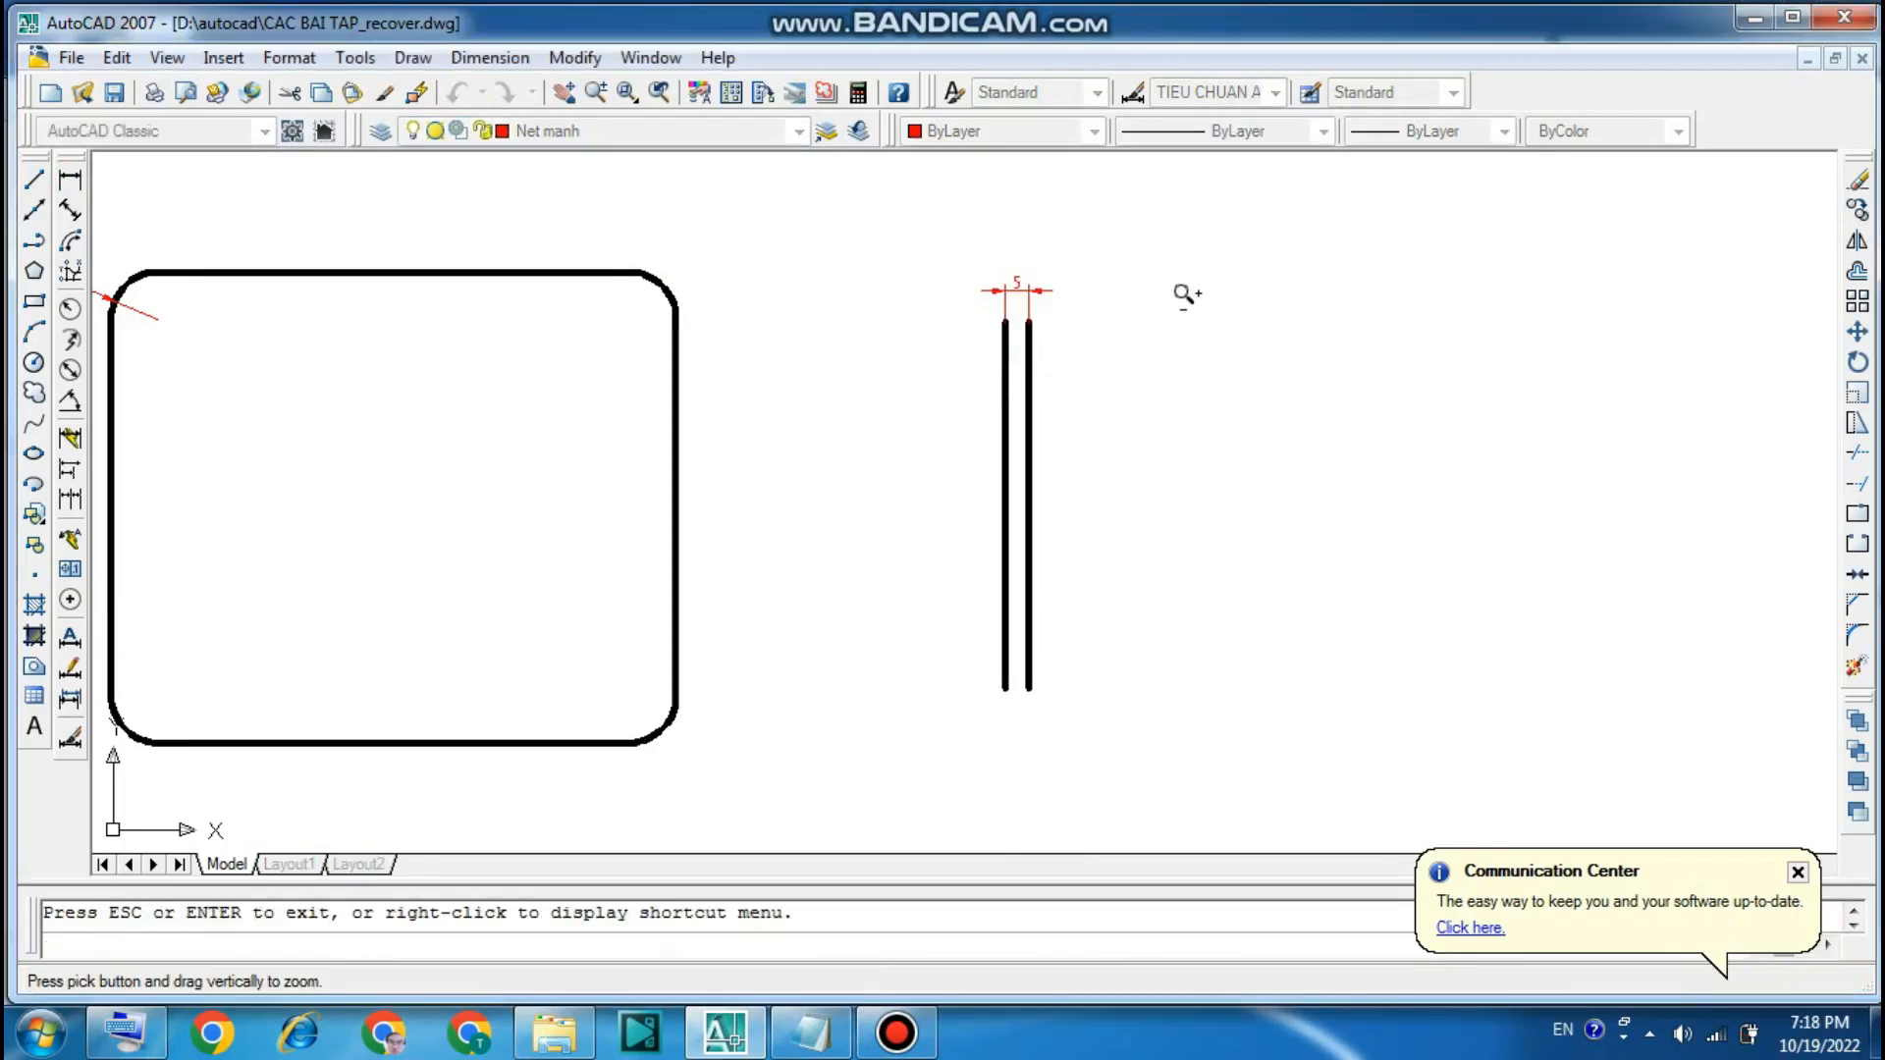
pyautogui.moveTo(1184, 290)
pyautogui.mouseDown()
pyautogui.moveTo(1234, 131)
pyautogui.moveTo(1234, 151)
pyautogui.mouseUp()
pyautogui.moveTo(1158, 393); pyautogui.dragTo(1174, 326)
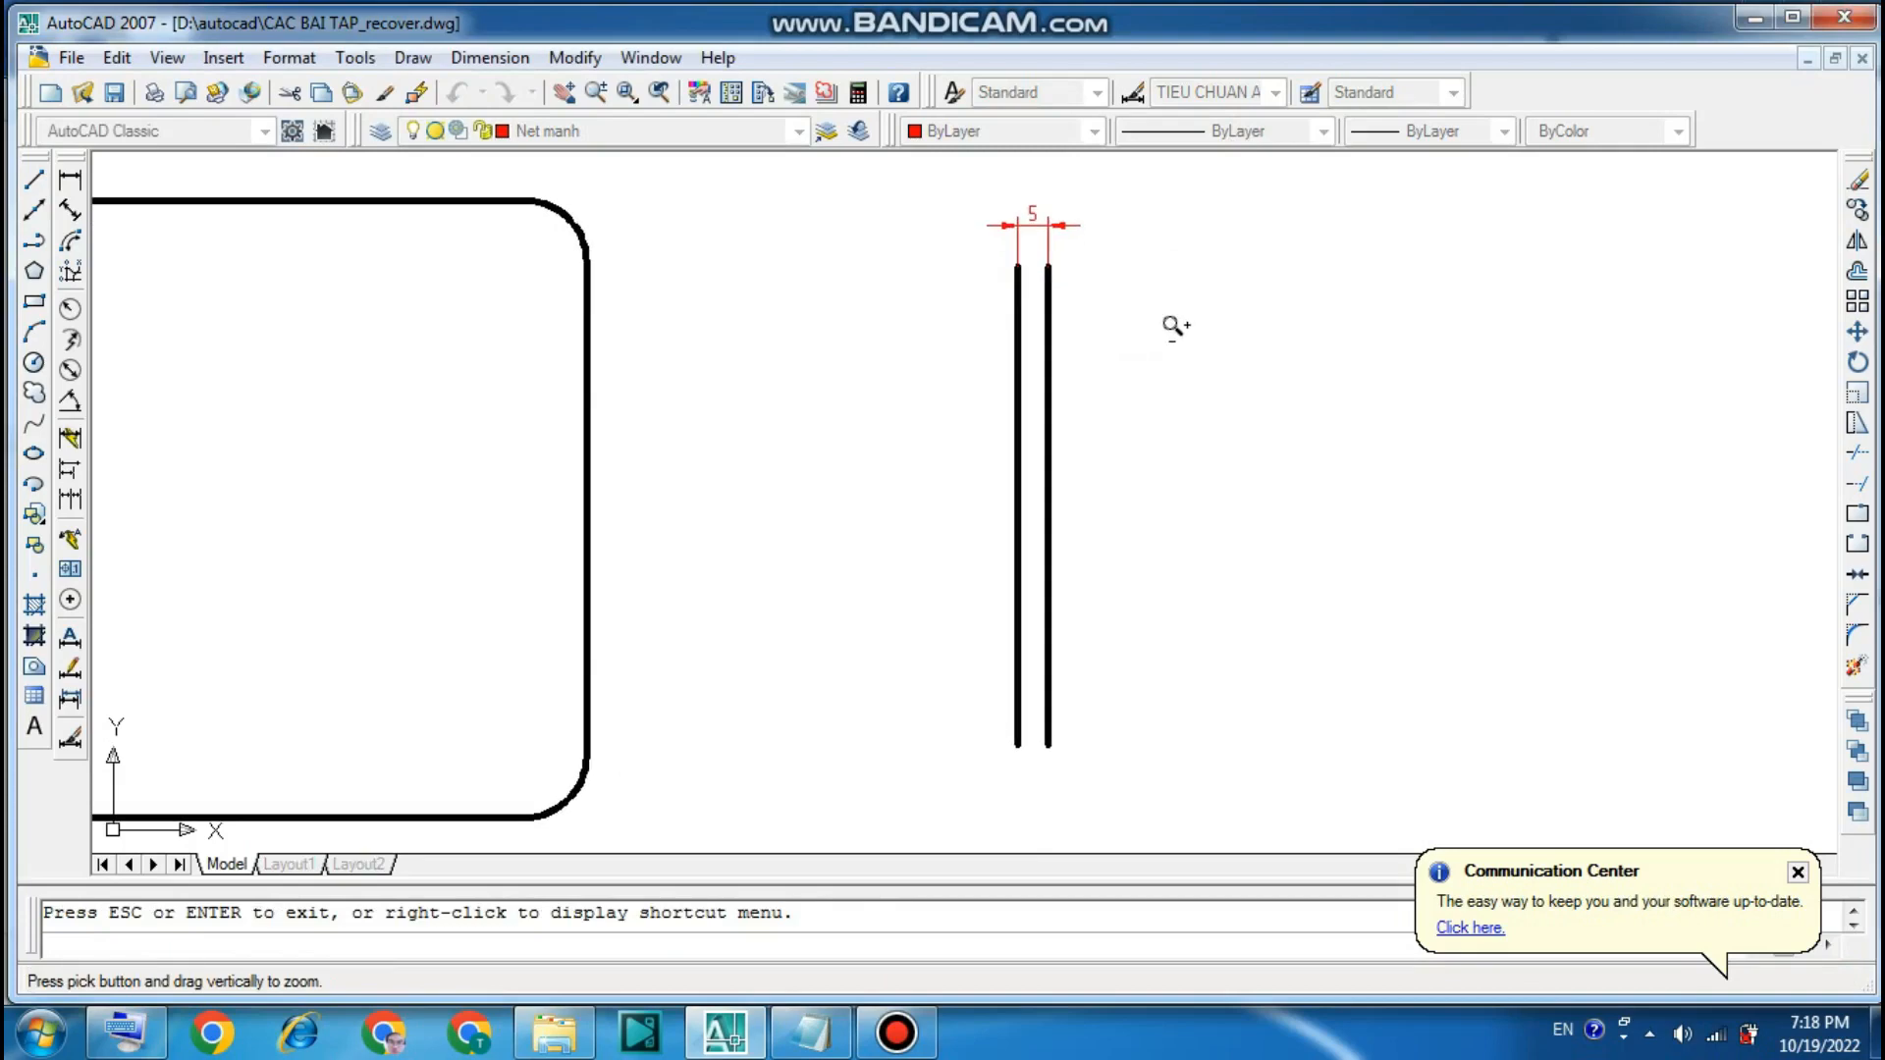
pyautogui.press('Escape')
pyautogui.click(896, 1032)
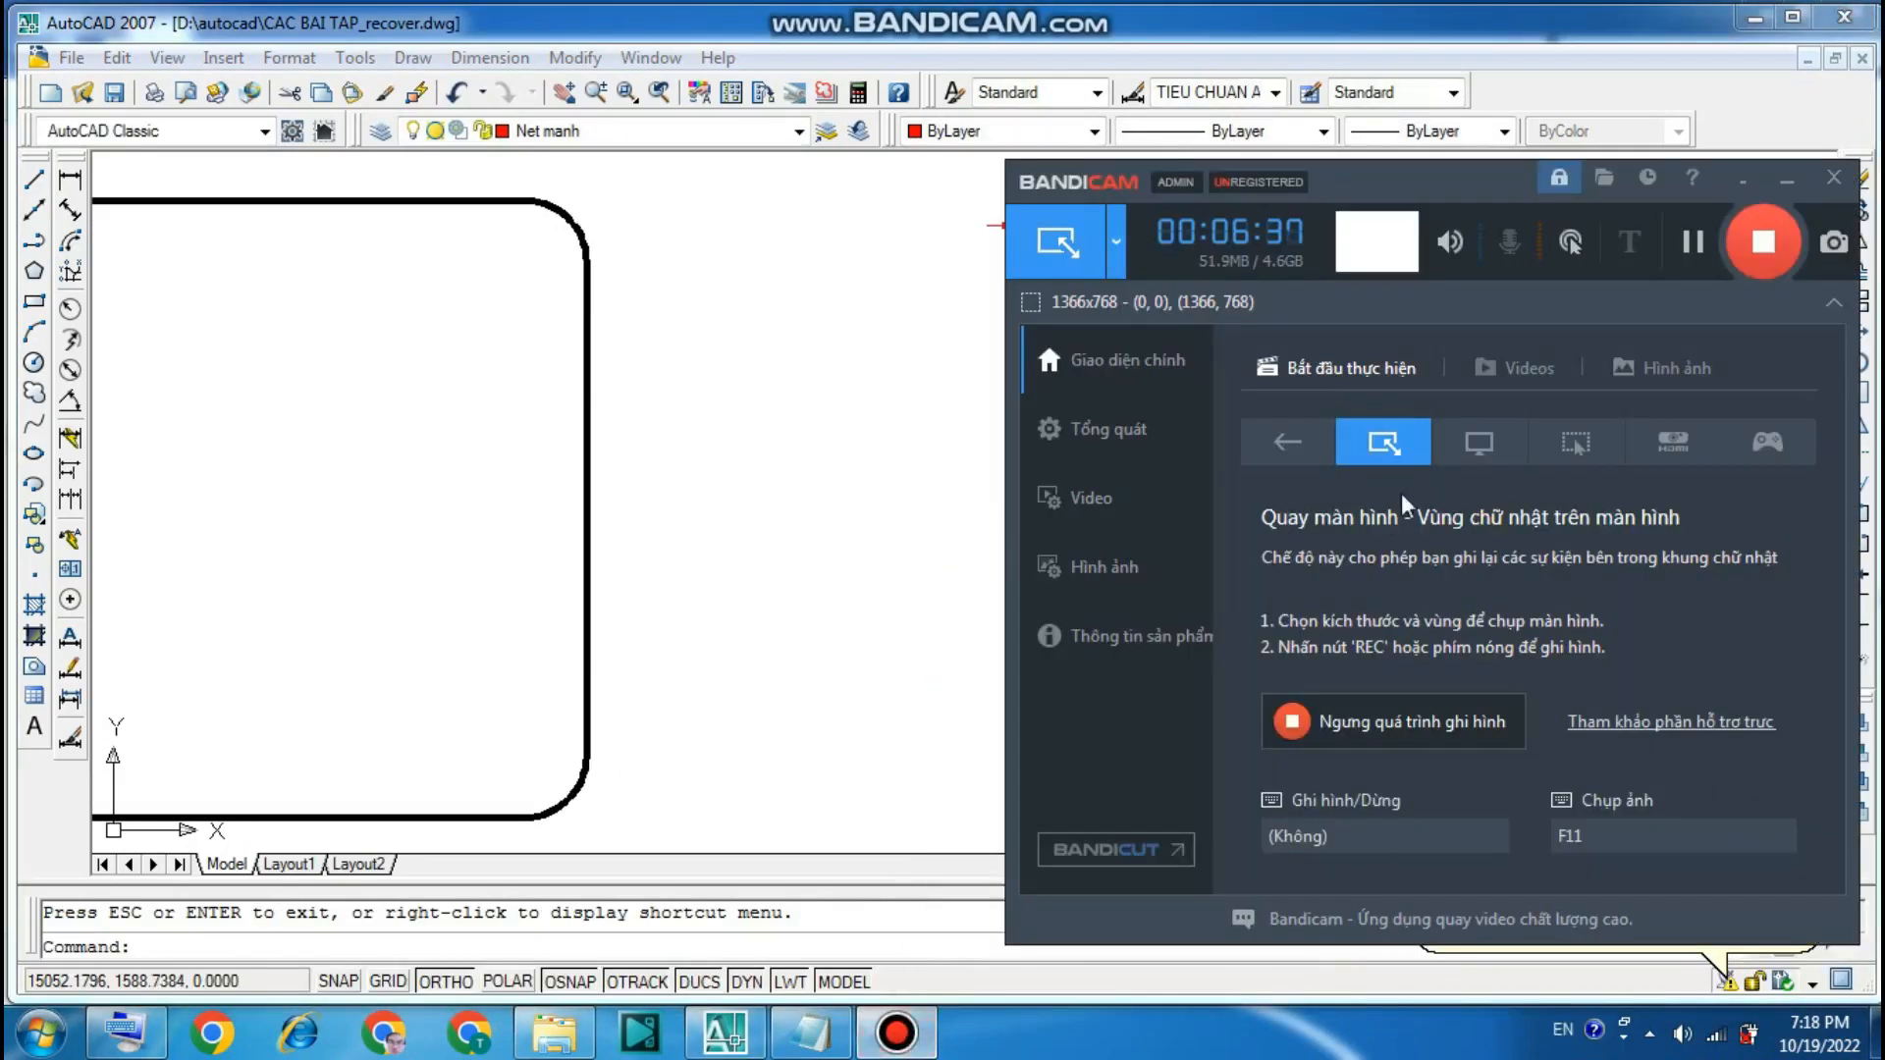
pyautogui.click(1787, 181)
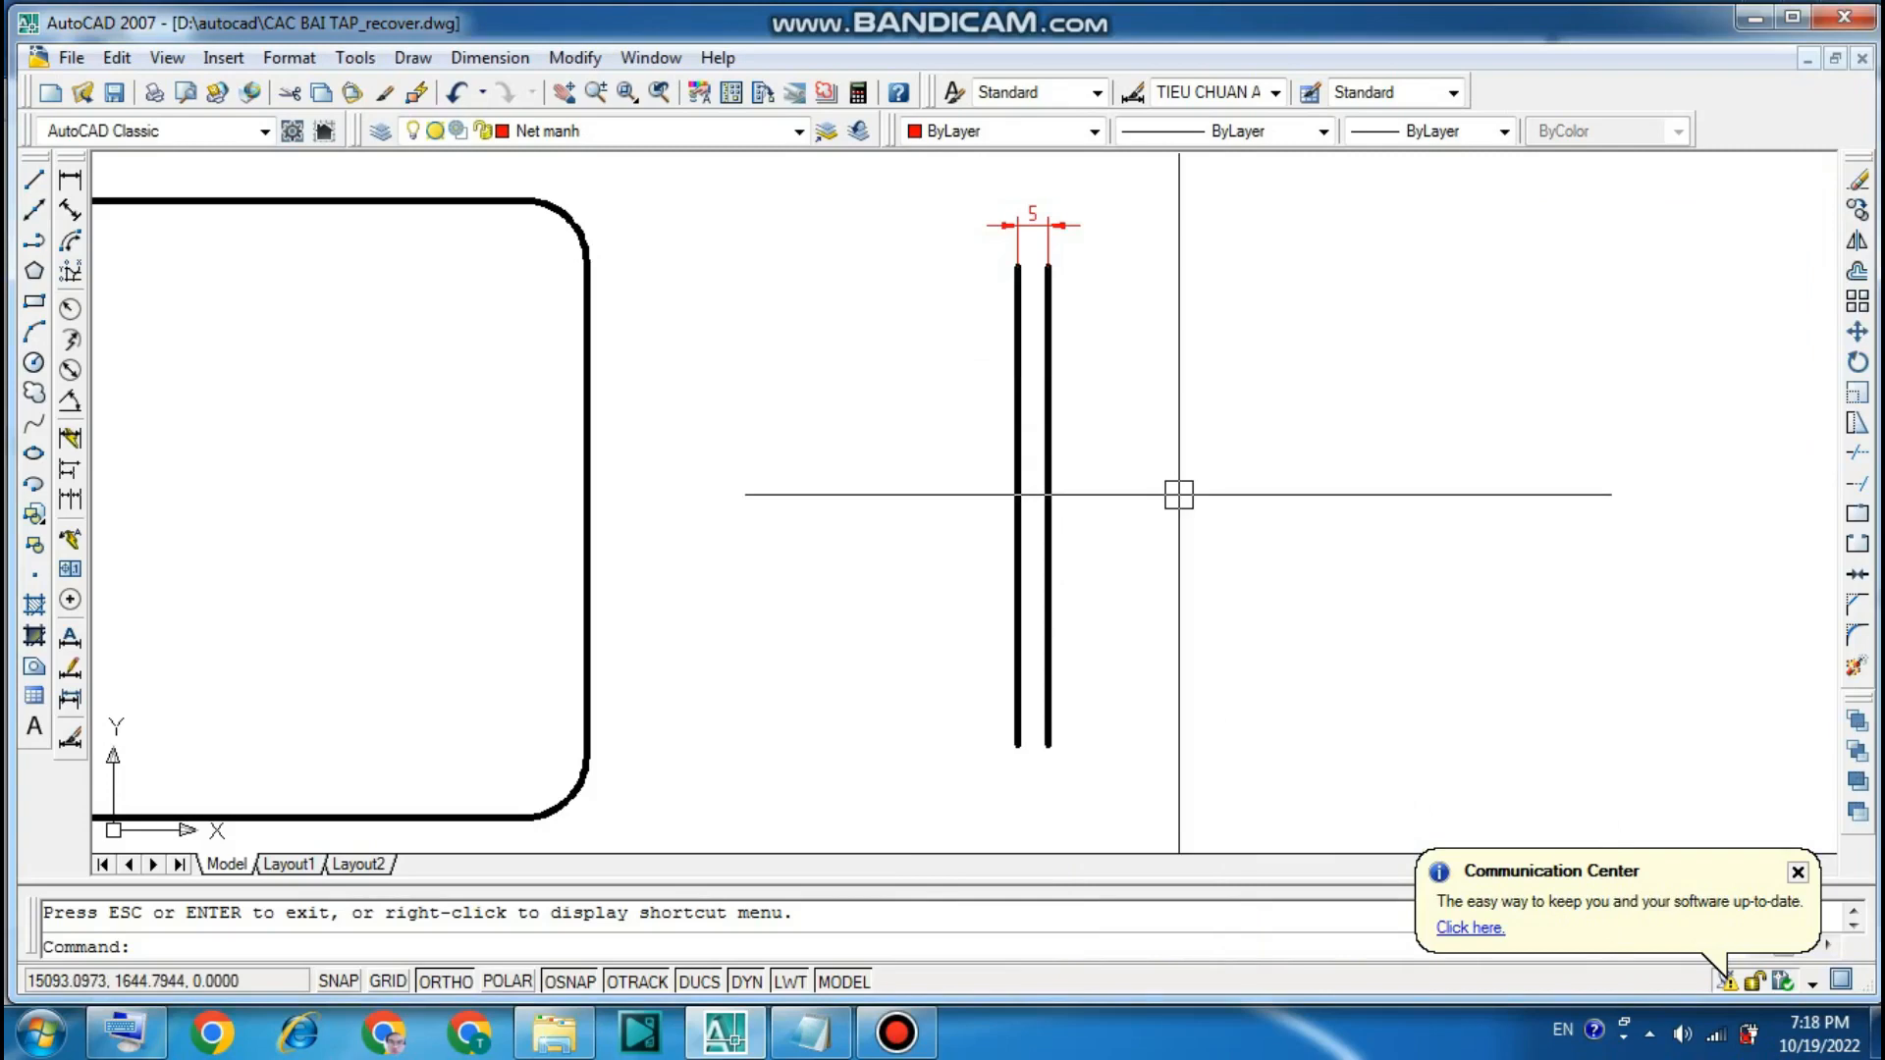
# - Add the line "cách đôí tượng 10" below "Vd: cách đôí tượng 5" in the Notepad notes and return to AutoCAD
pyautogui.click(813, 1029)
pyautogui.click(786, 616)
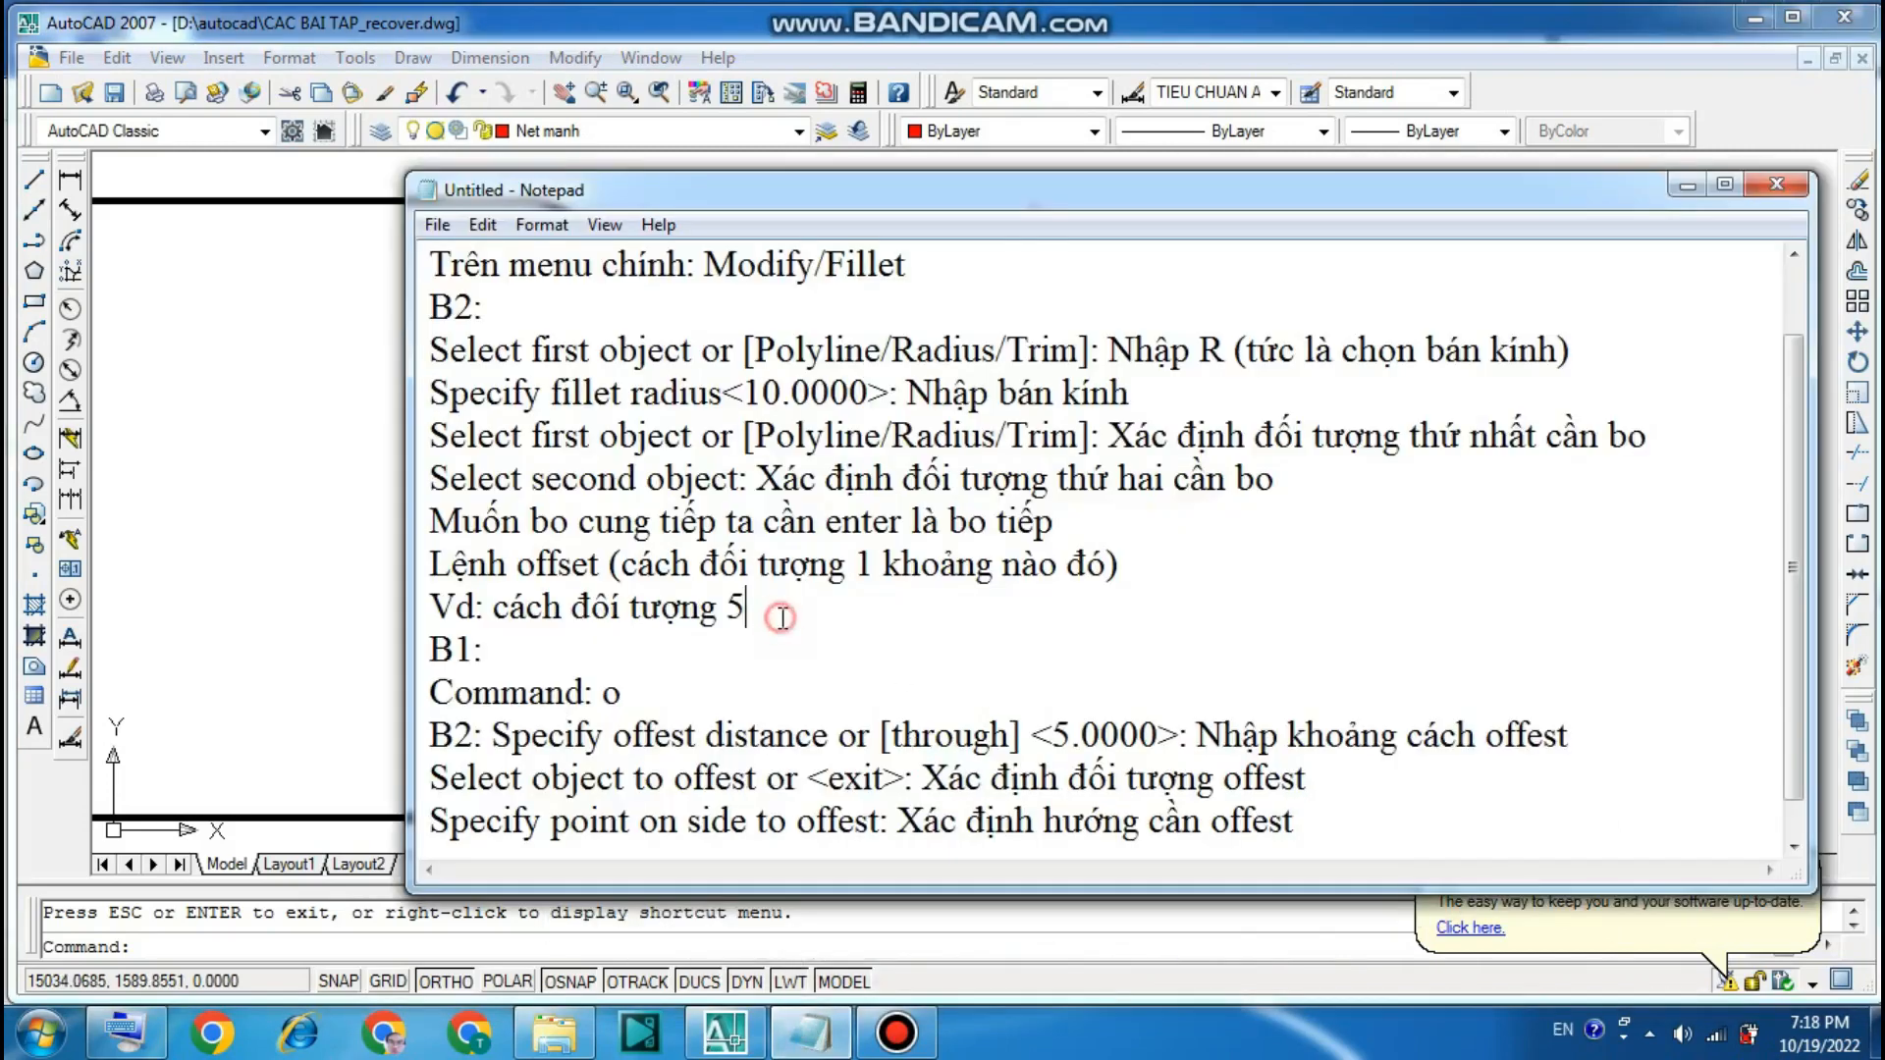
pyautogui.press('Return')
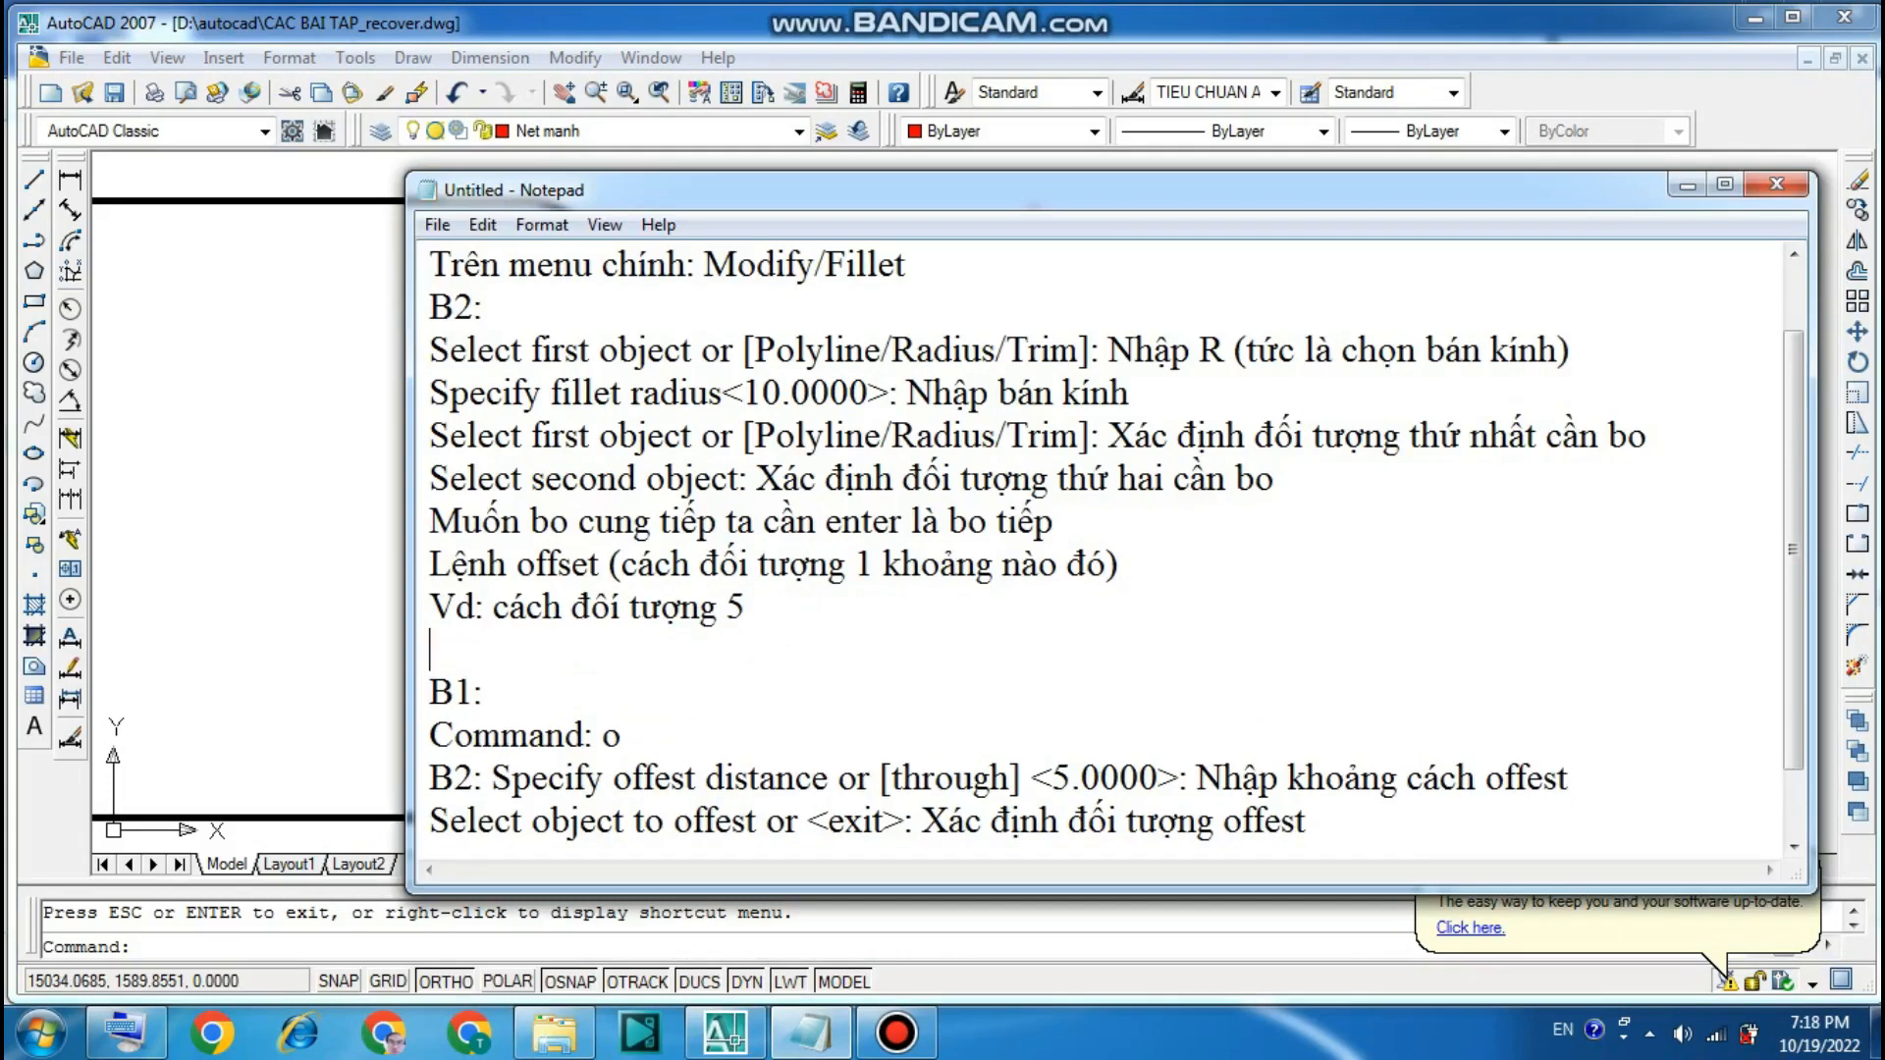
pyautogui.moveTo(494, 606); pyautogui.dragTo(806, 587)
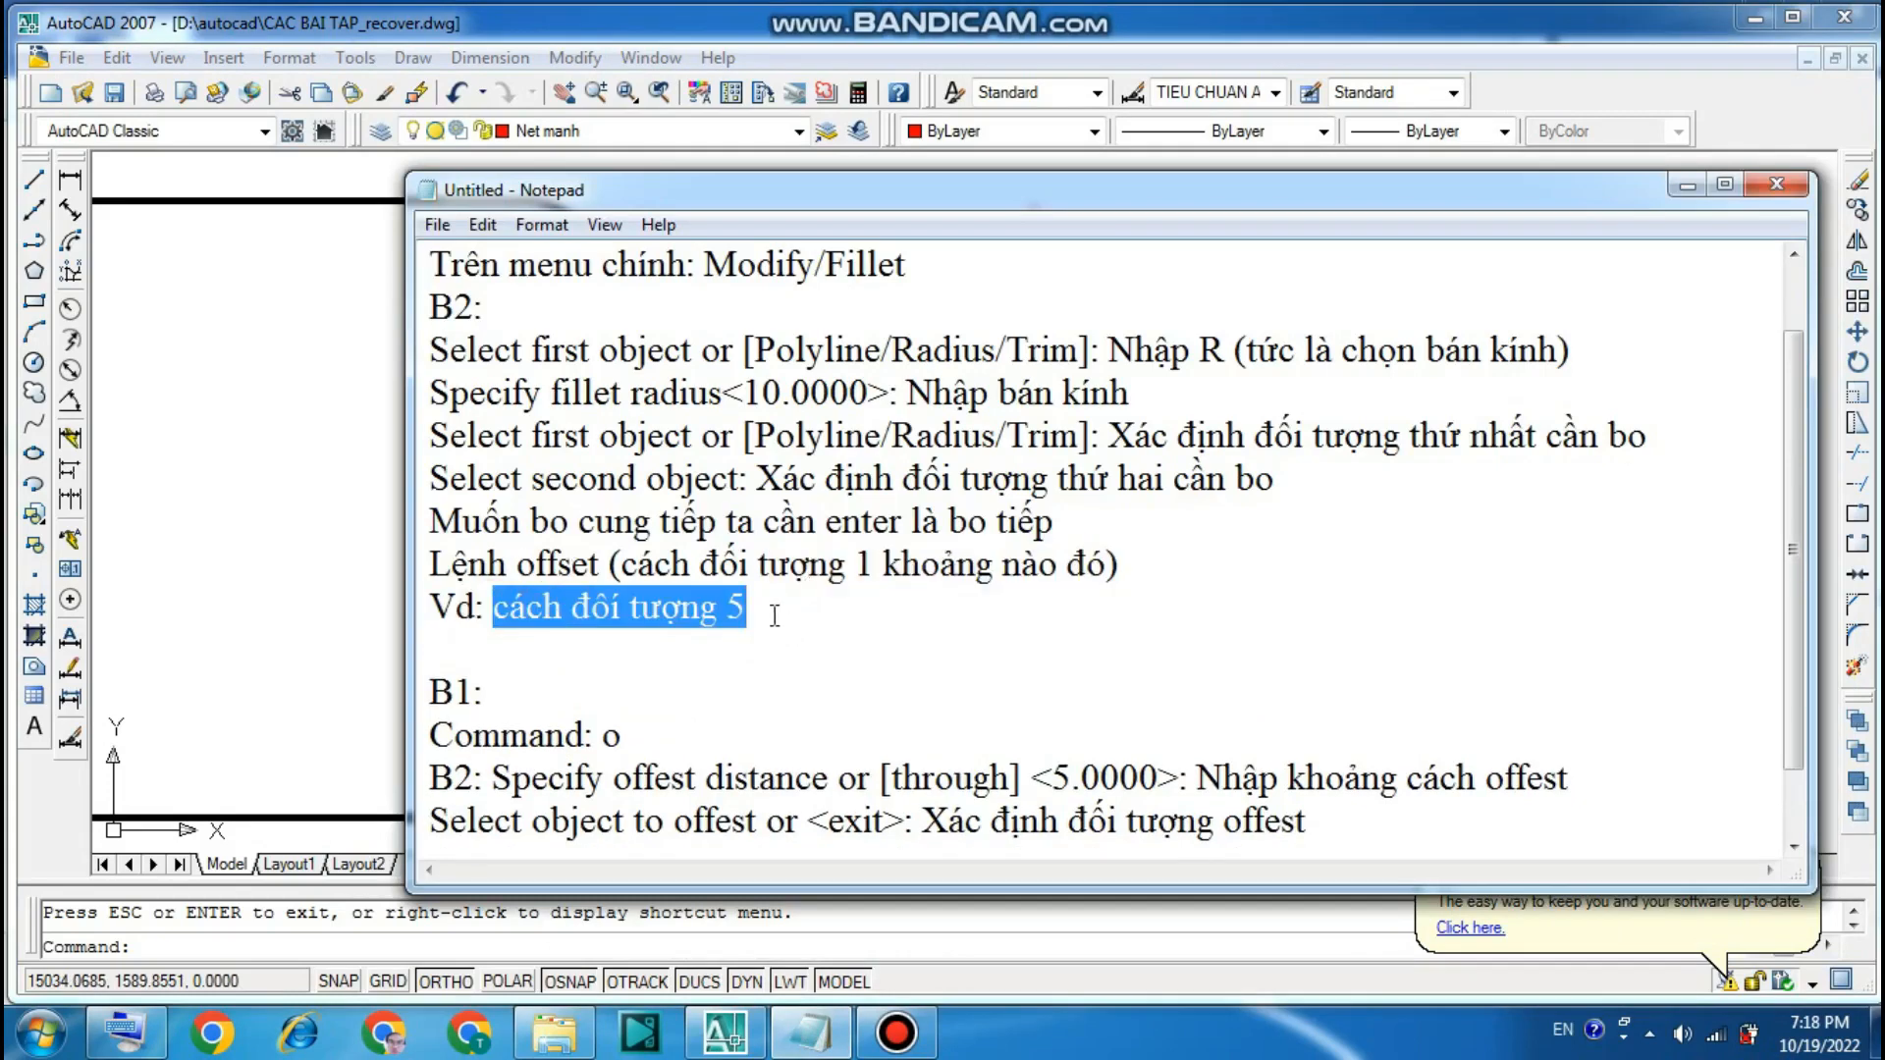
pyautogui.write('cách đối tượng 5')
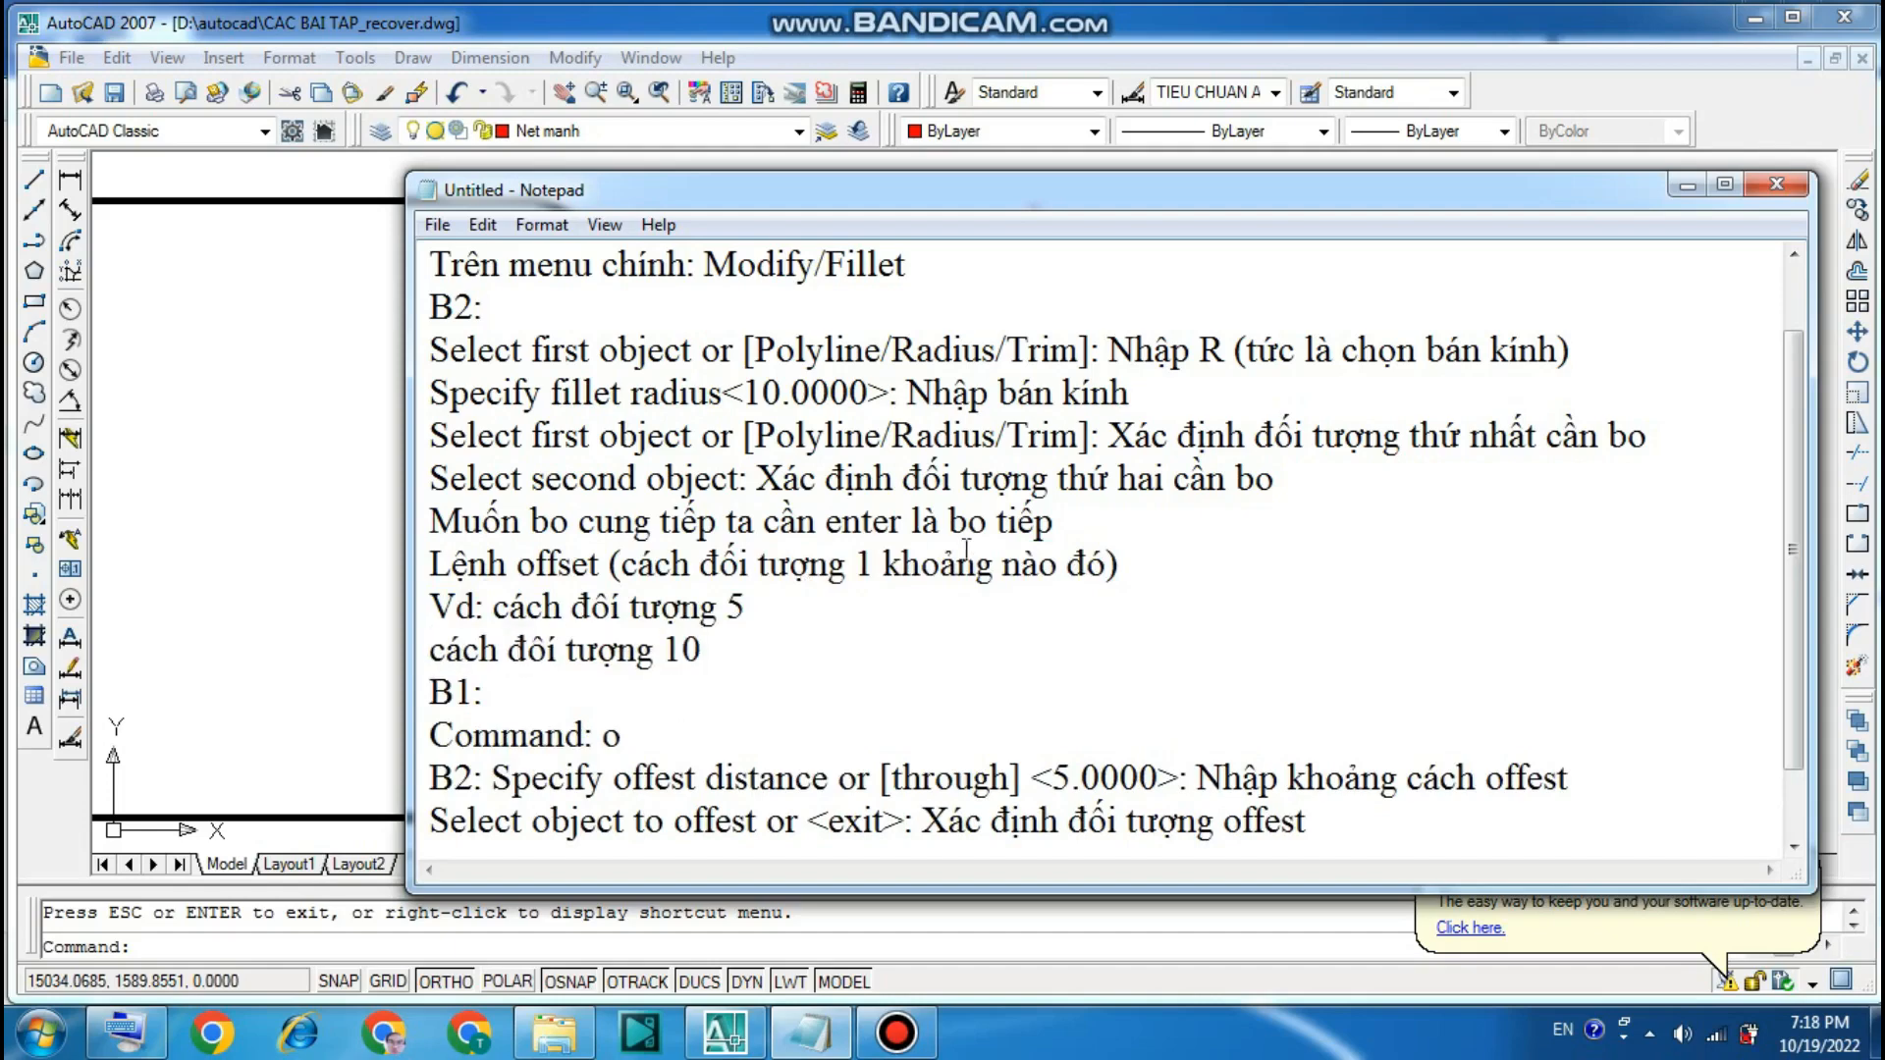
pyautogui.click(1685, 189)
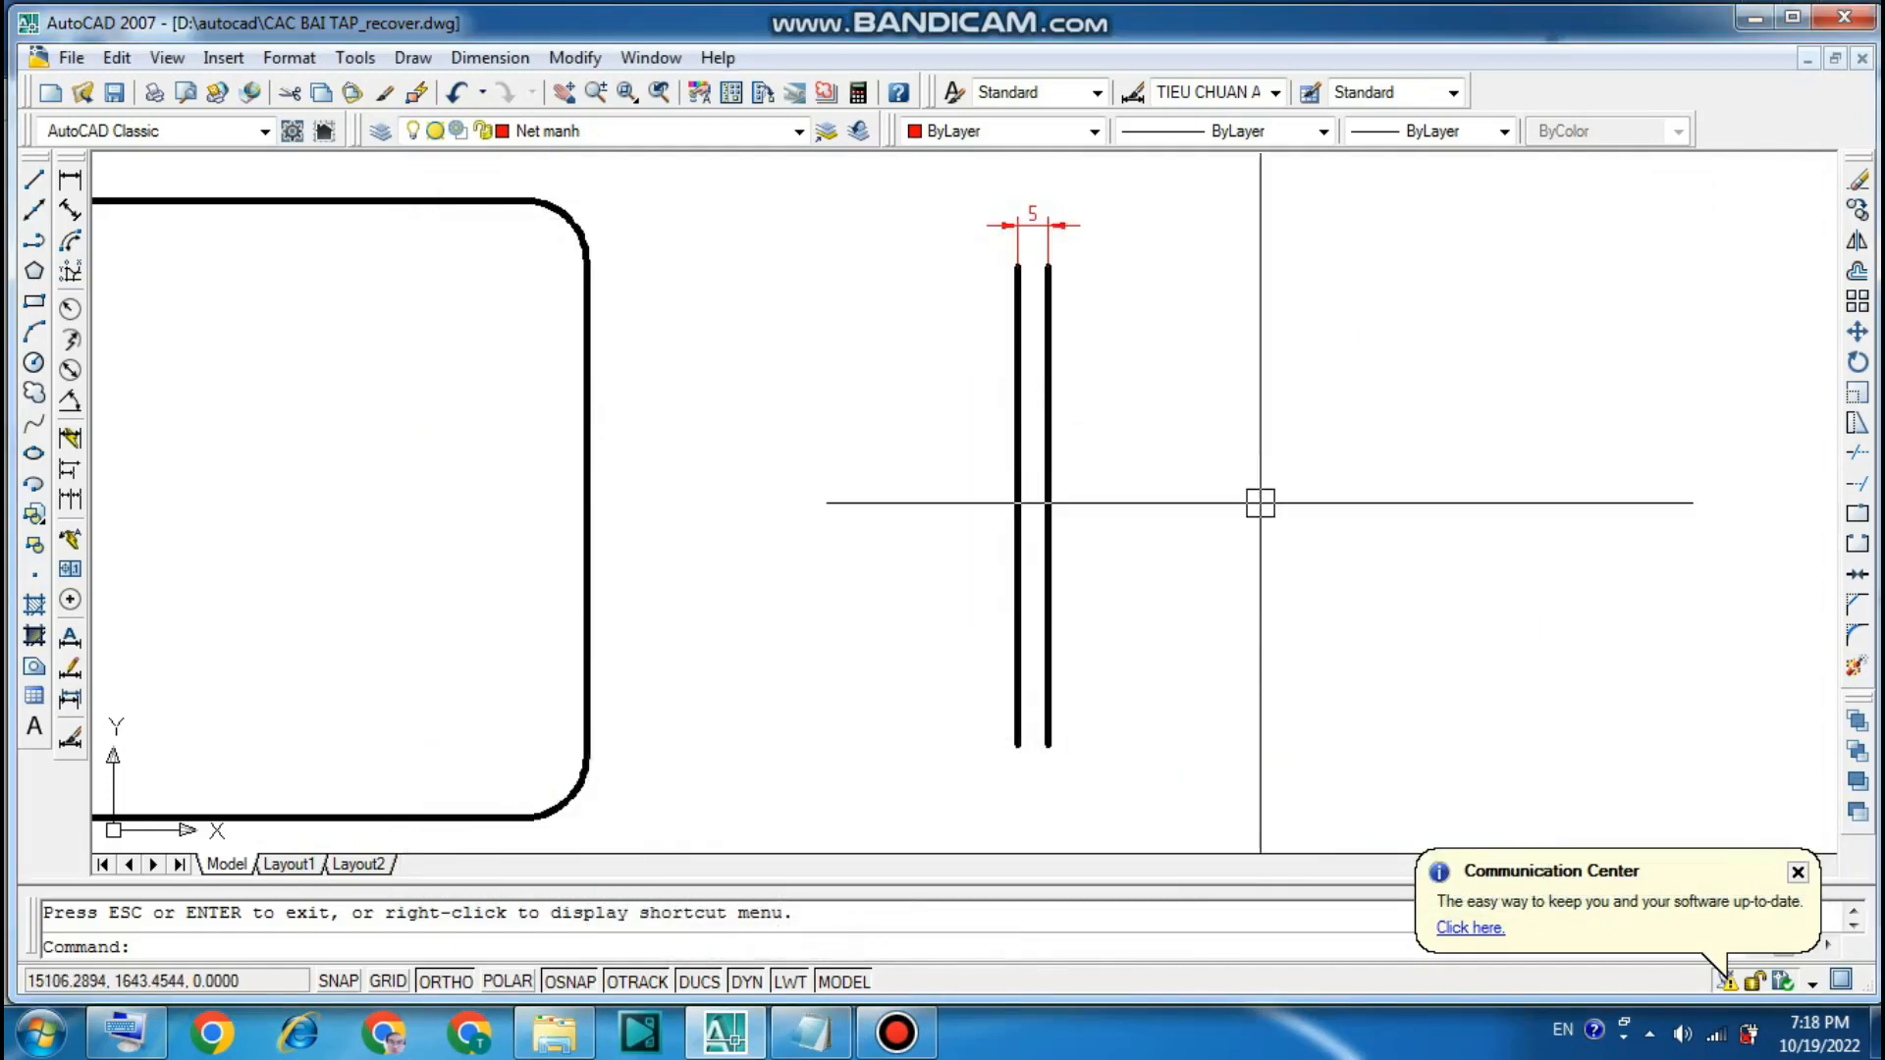
# - Offset the original vertical line by 10 toward the rounded rectangle
pyautogui.write('o')
pyautogui.press('Return')
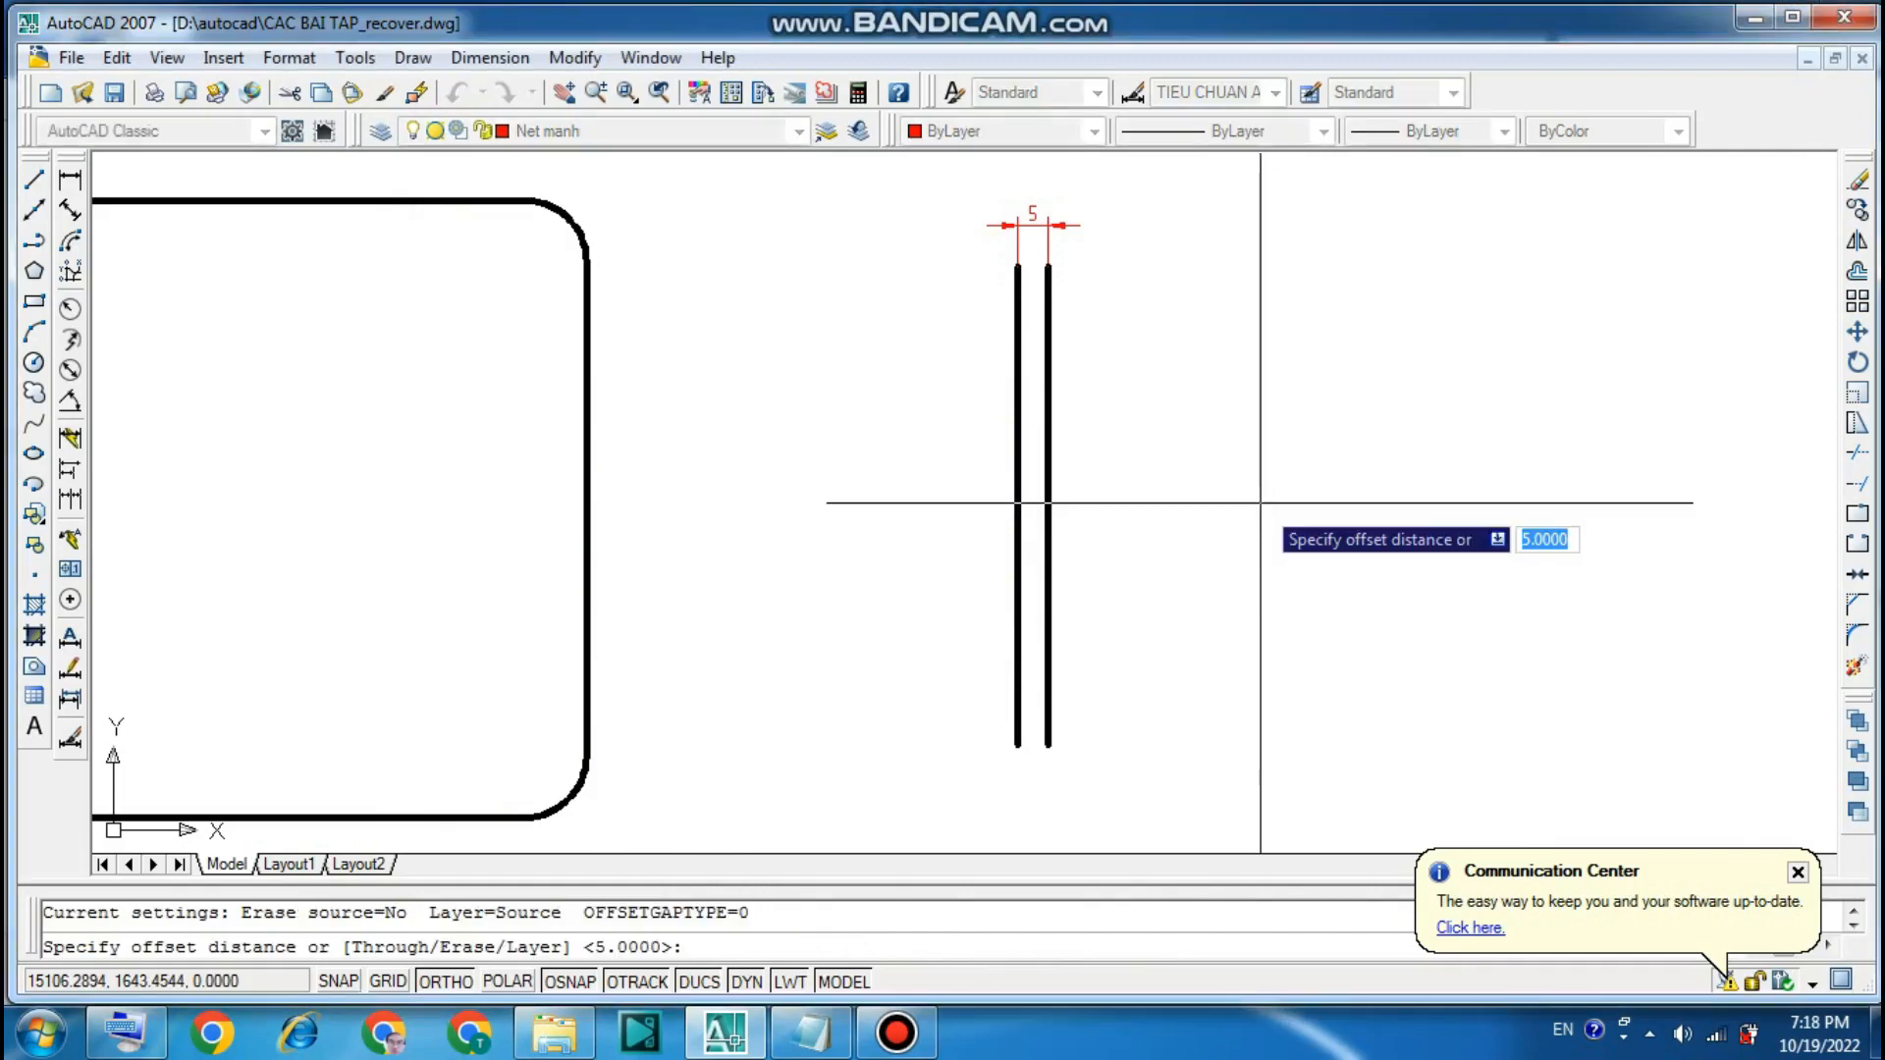
pyautogui.write('10')
pyautogui.press('Return')
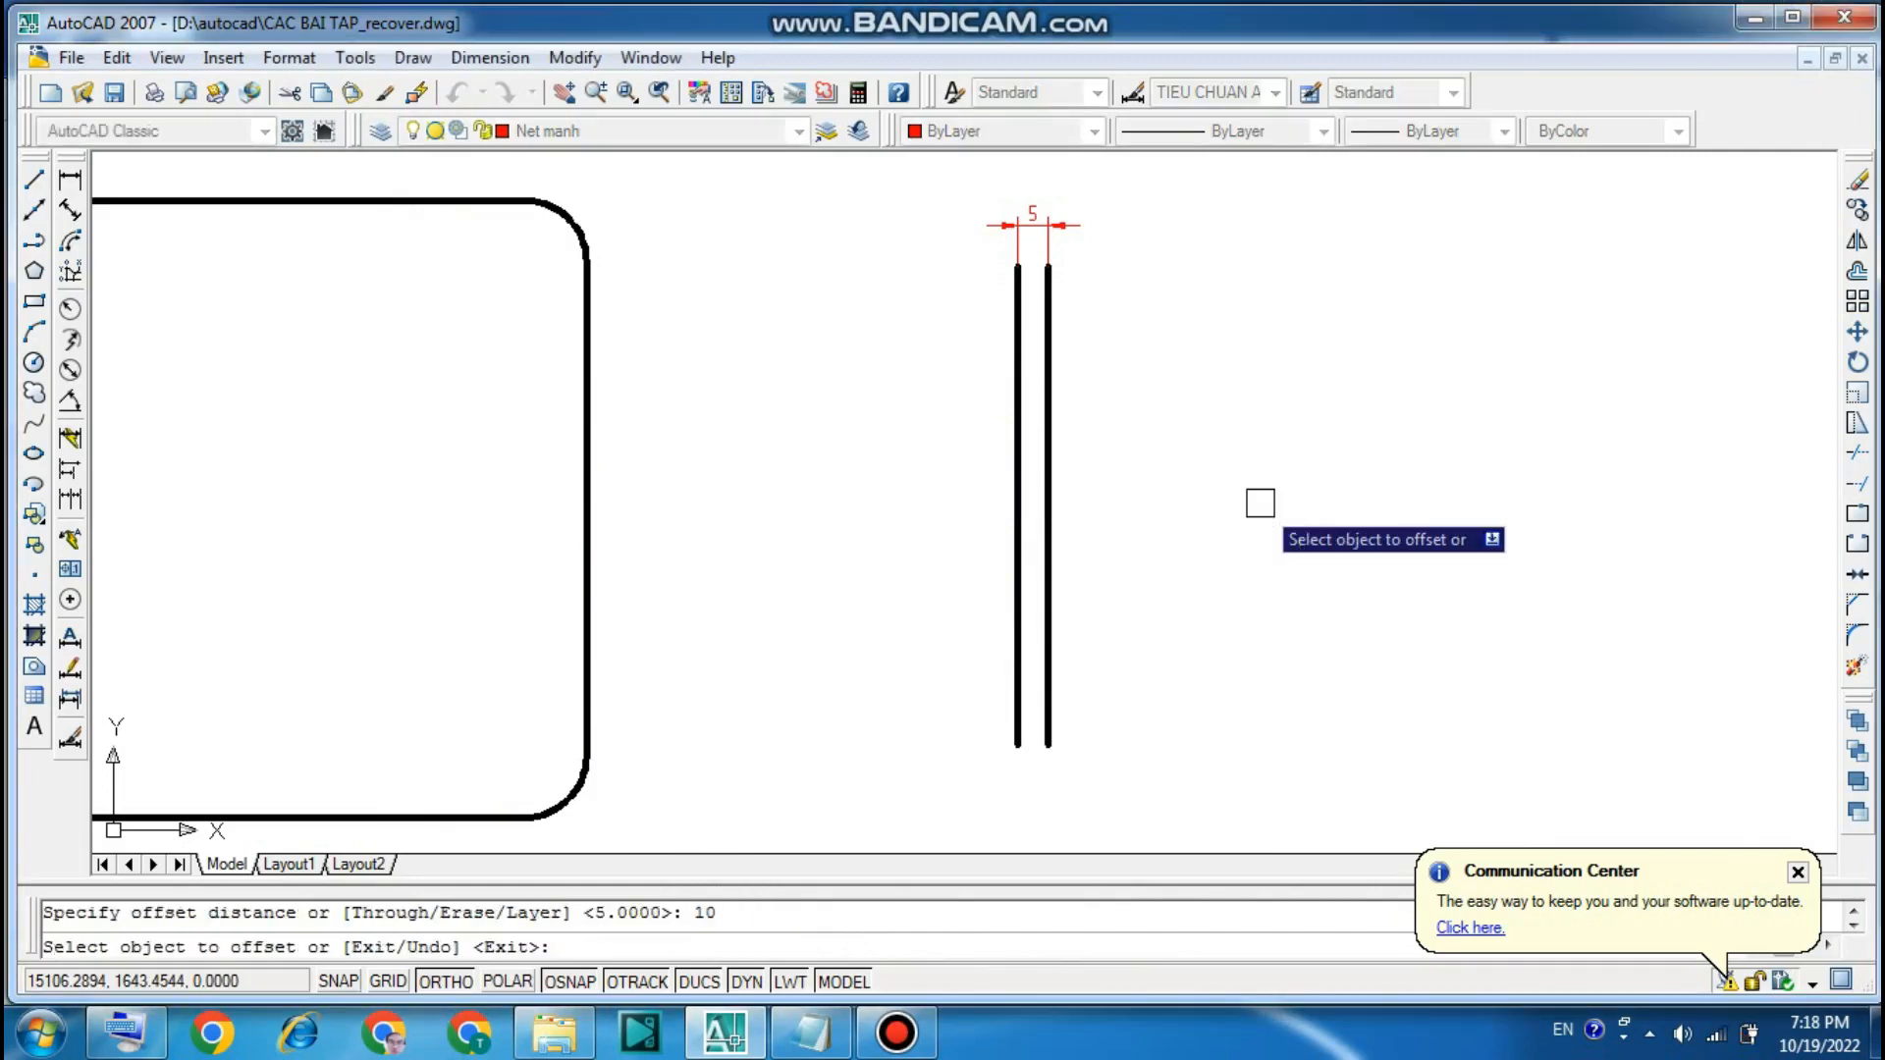
pyautogui.click(1018, 474)
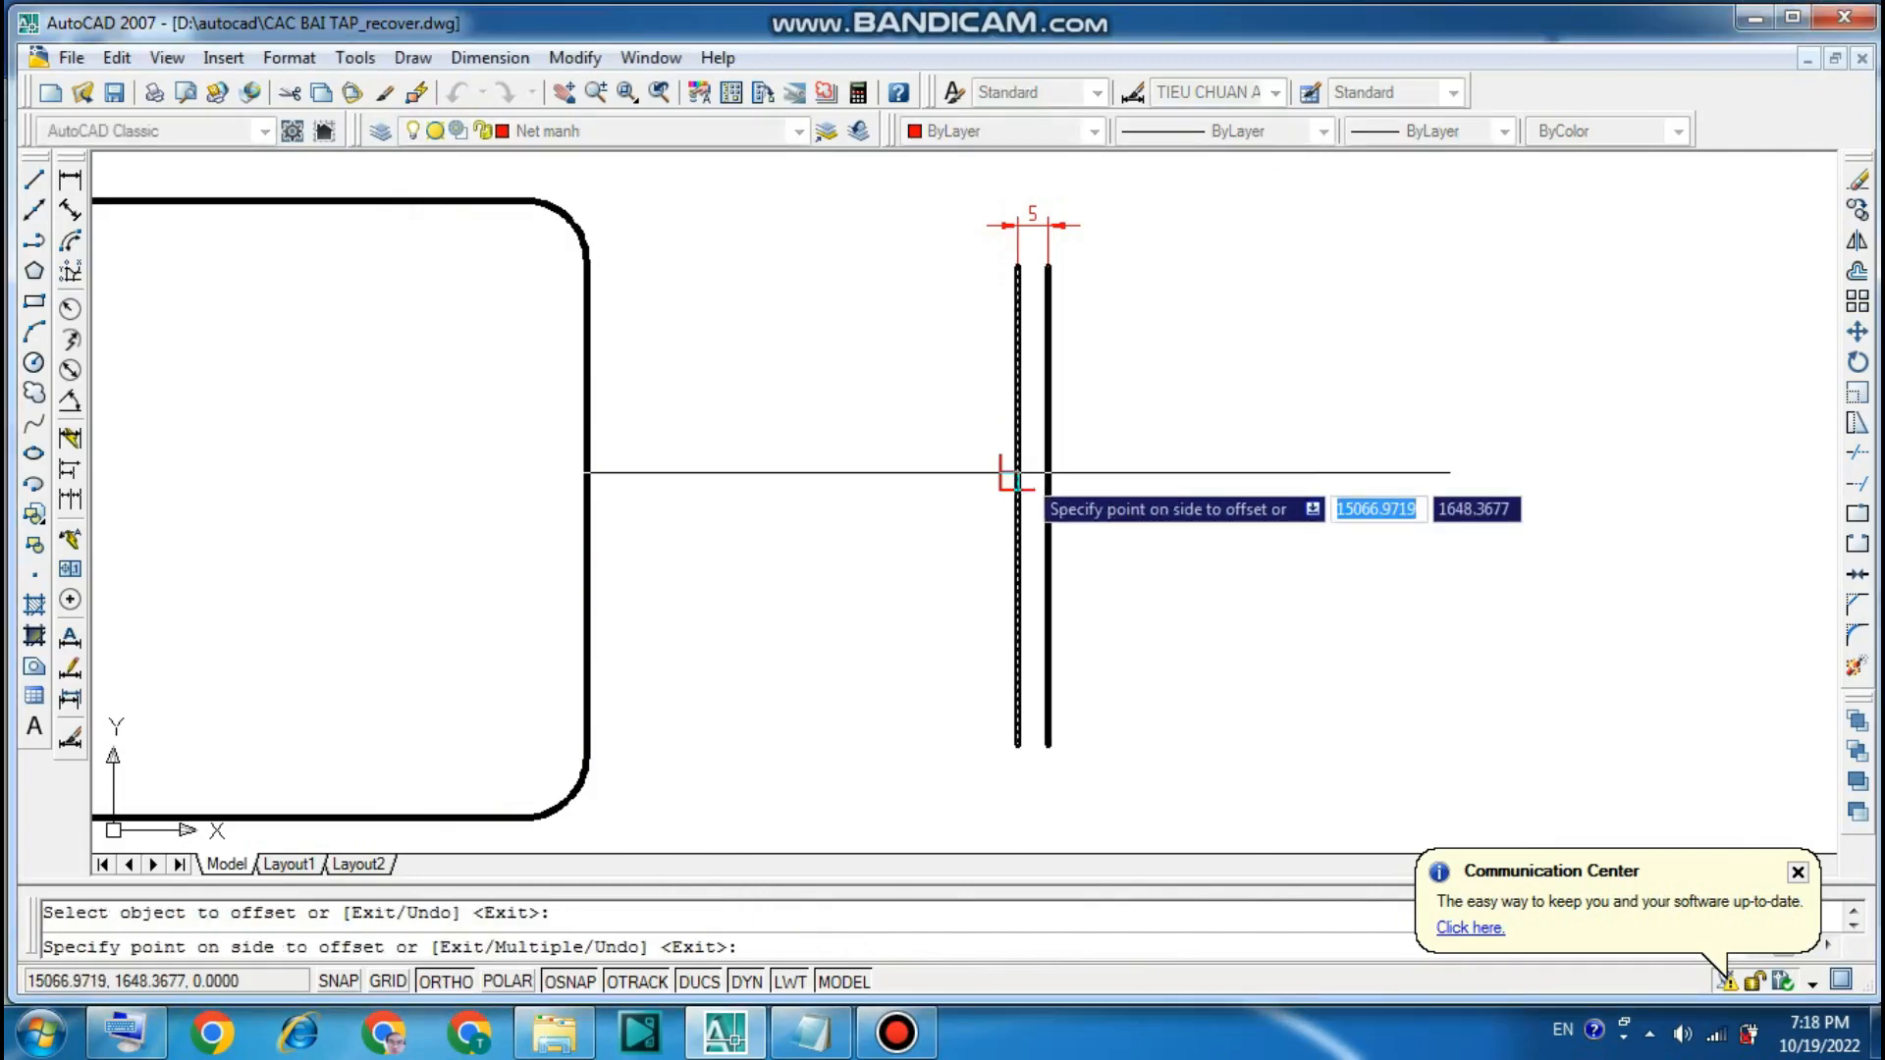
pyautogui.click(928, 466)
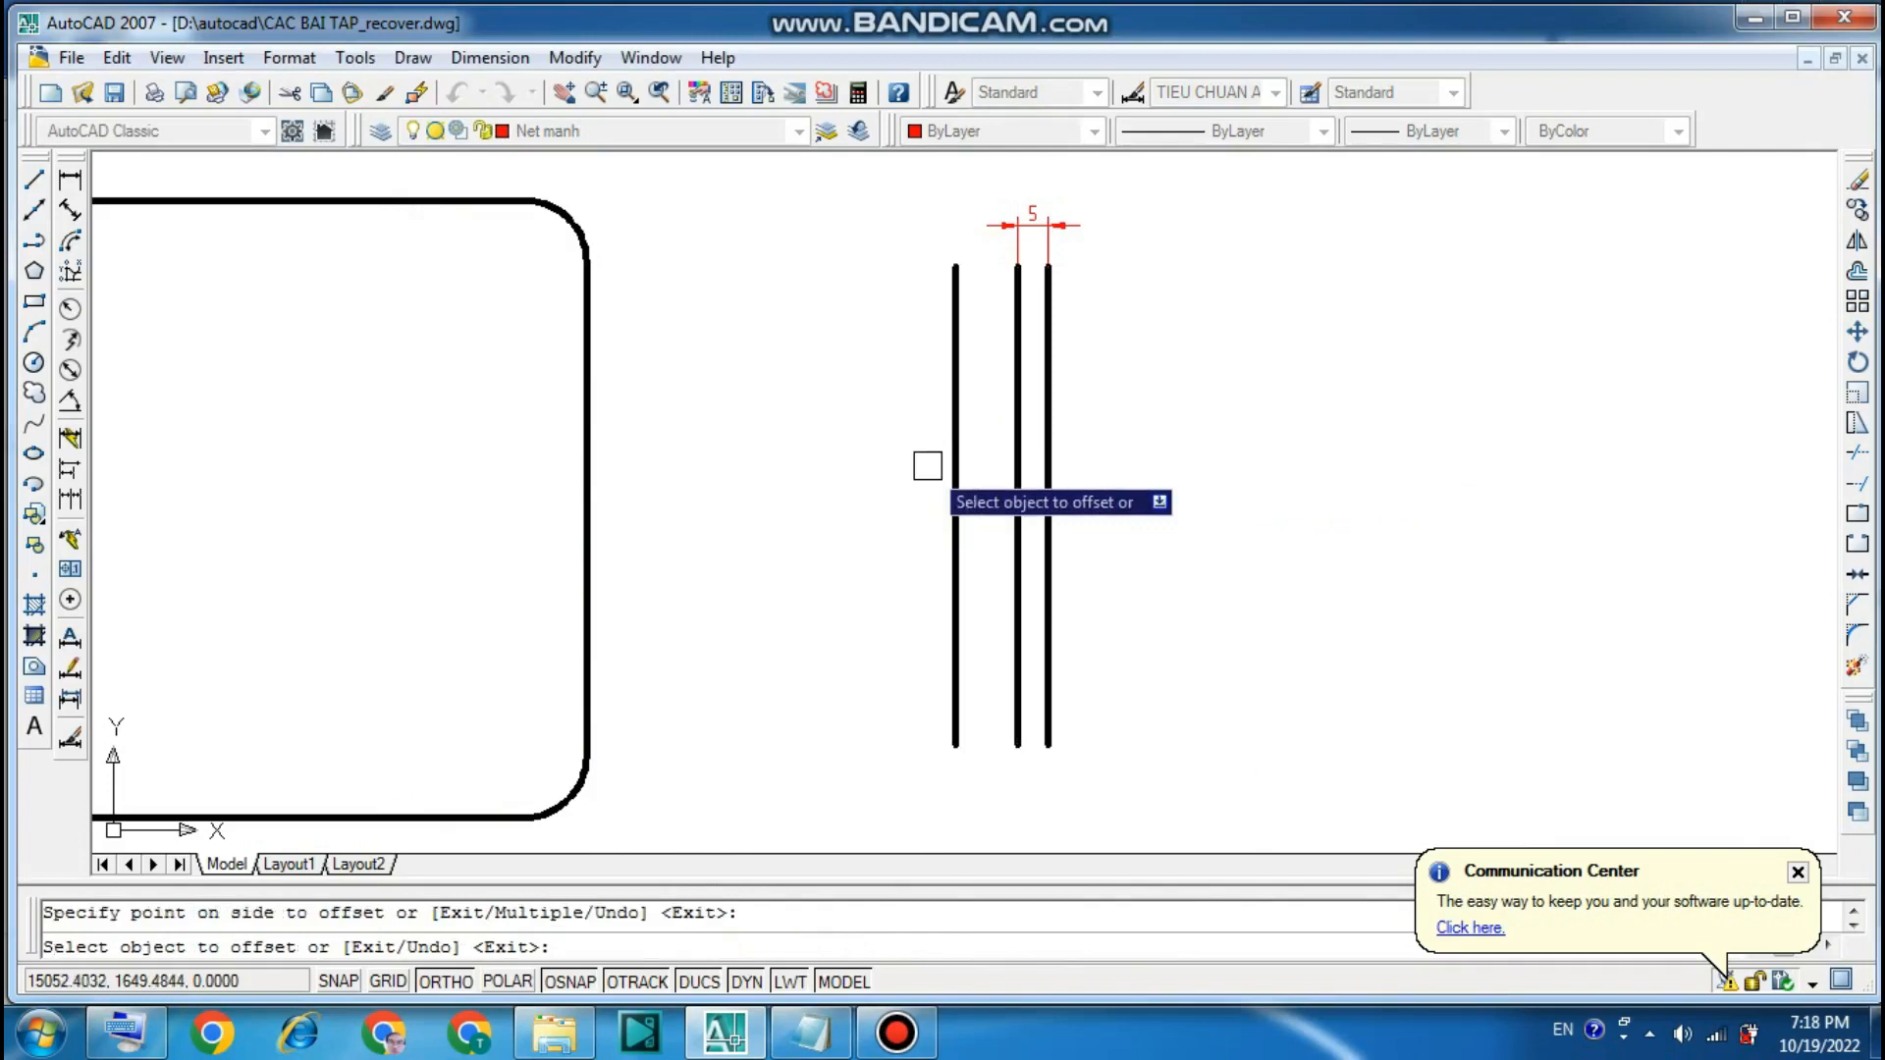
pyautogui.press('Return')
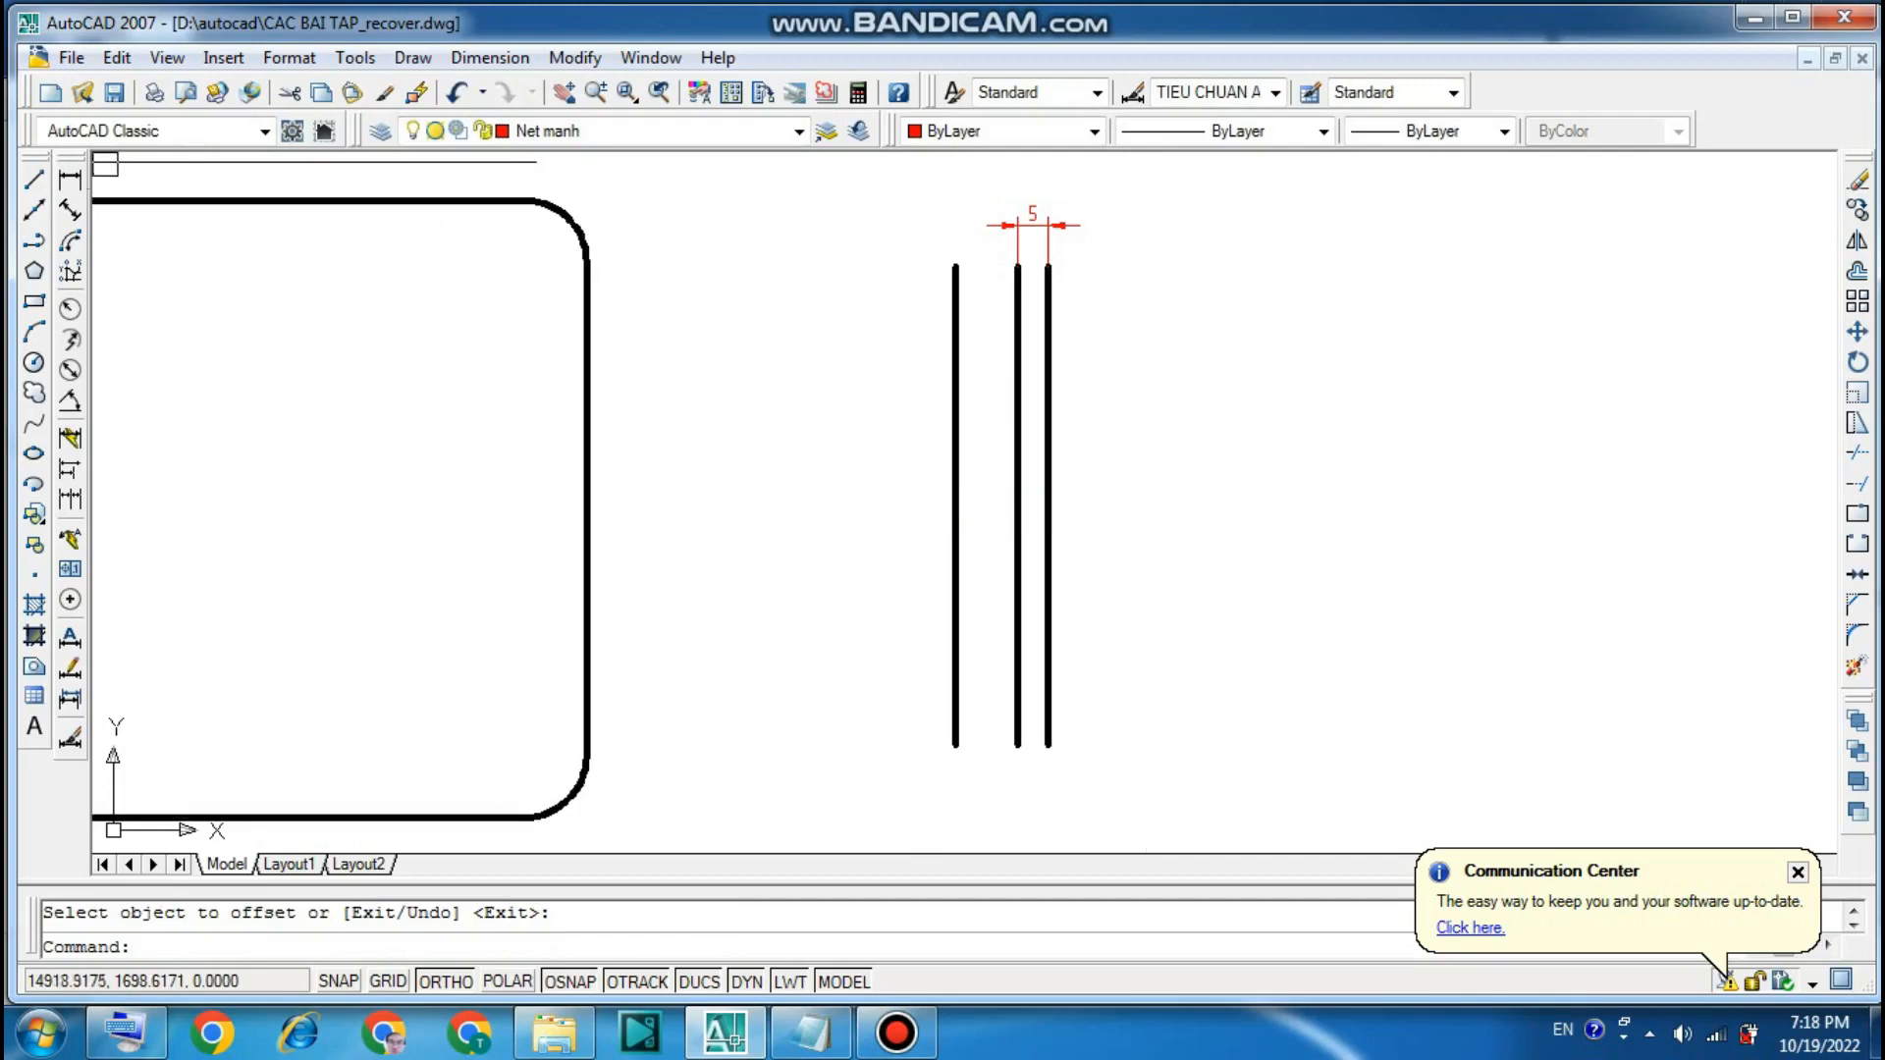
# - Add a linear dimension between the upper ends of the new offset line and the original line, placed above the existing dimension
pyautogui.click(74, 181)
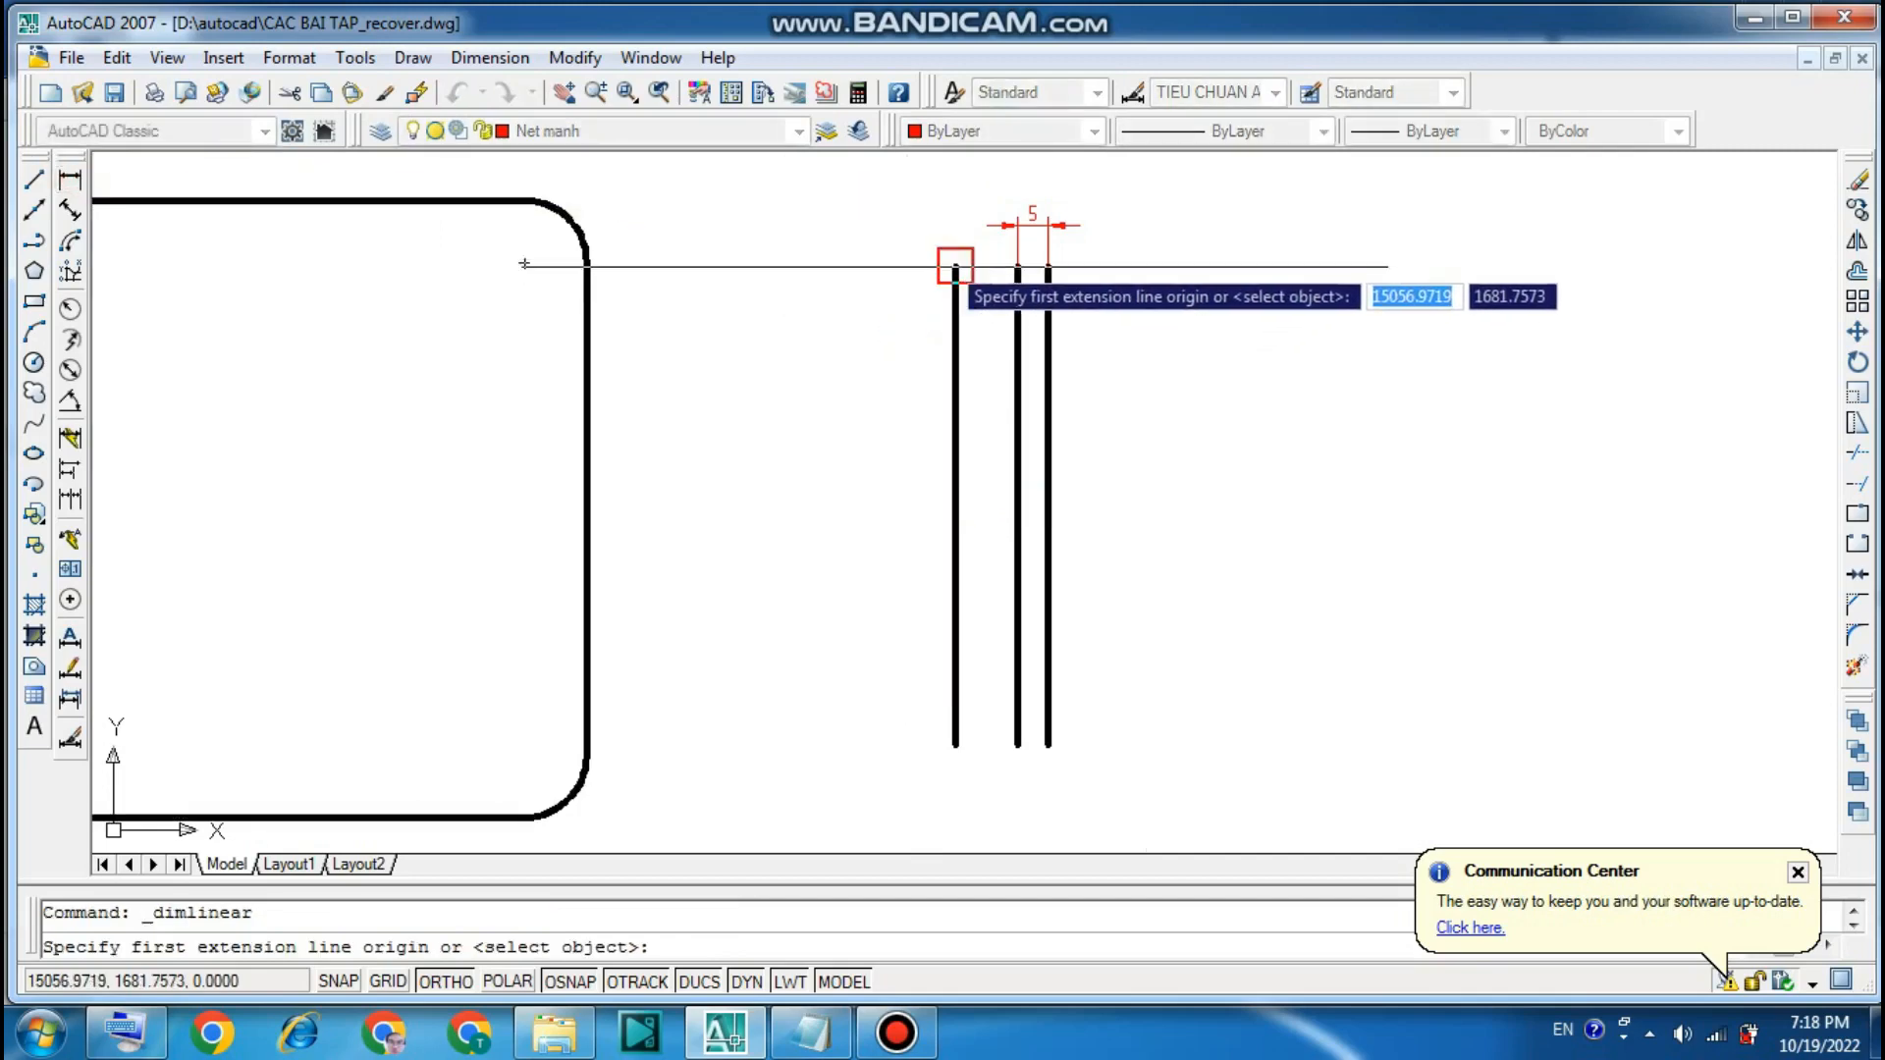
pyautogui.click(955, 266)
pyautogui.click(1017, 266)
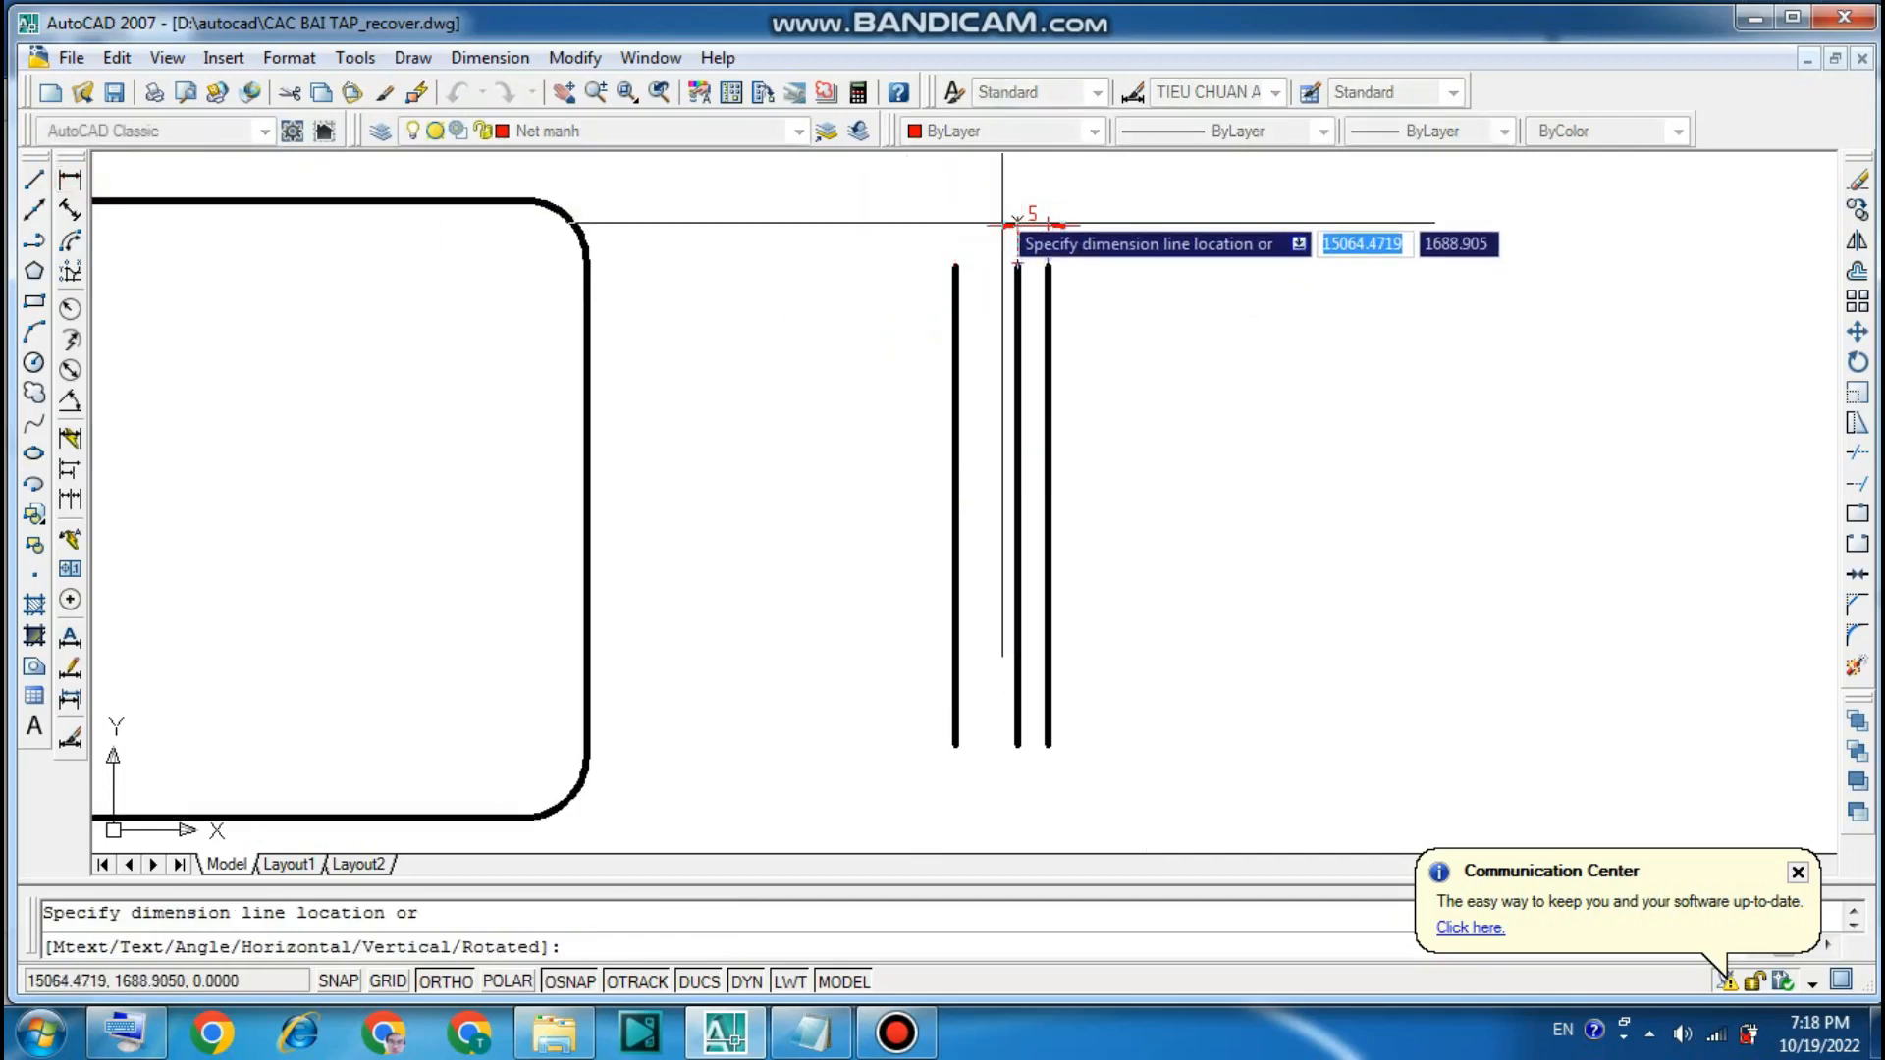
pyautogui.click(995, 188)
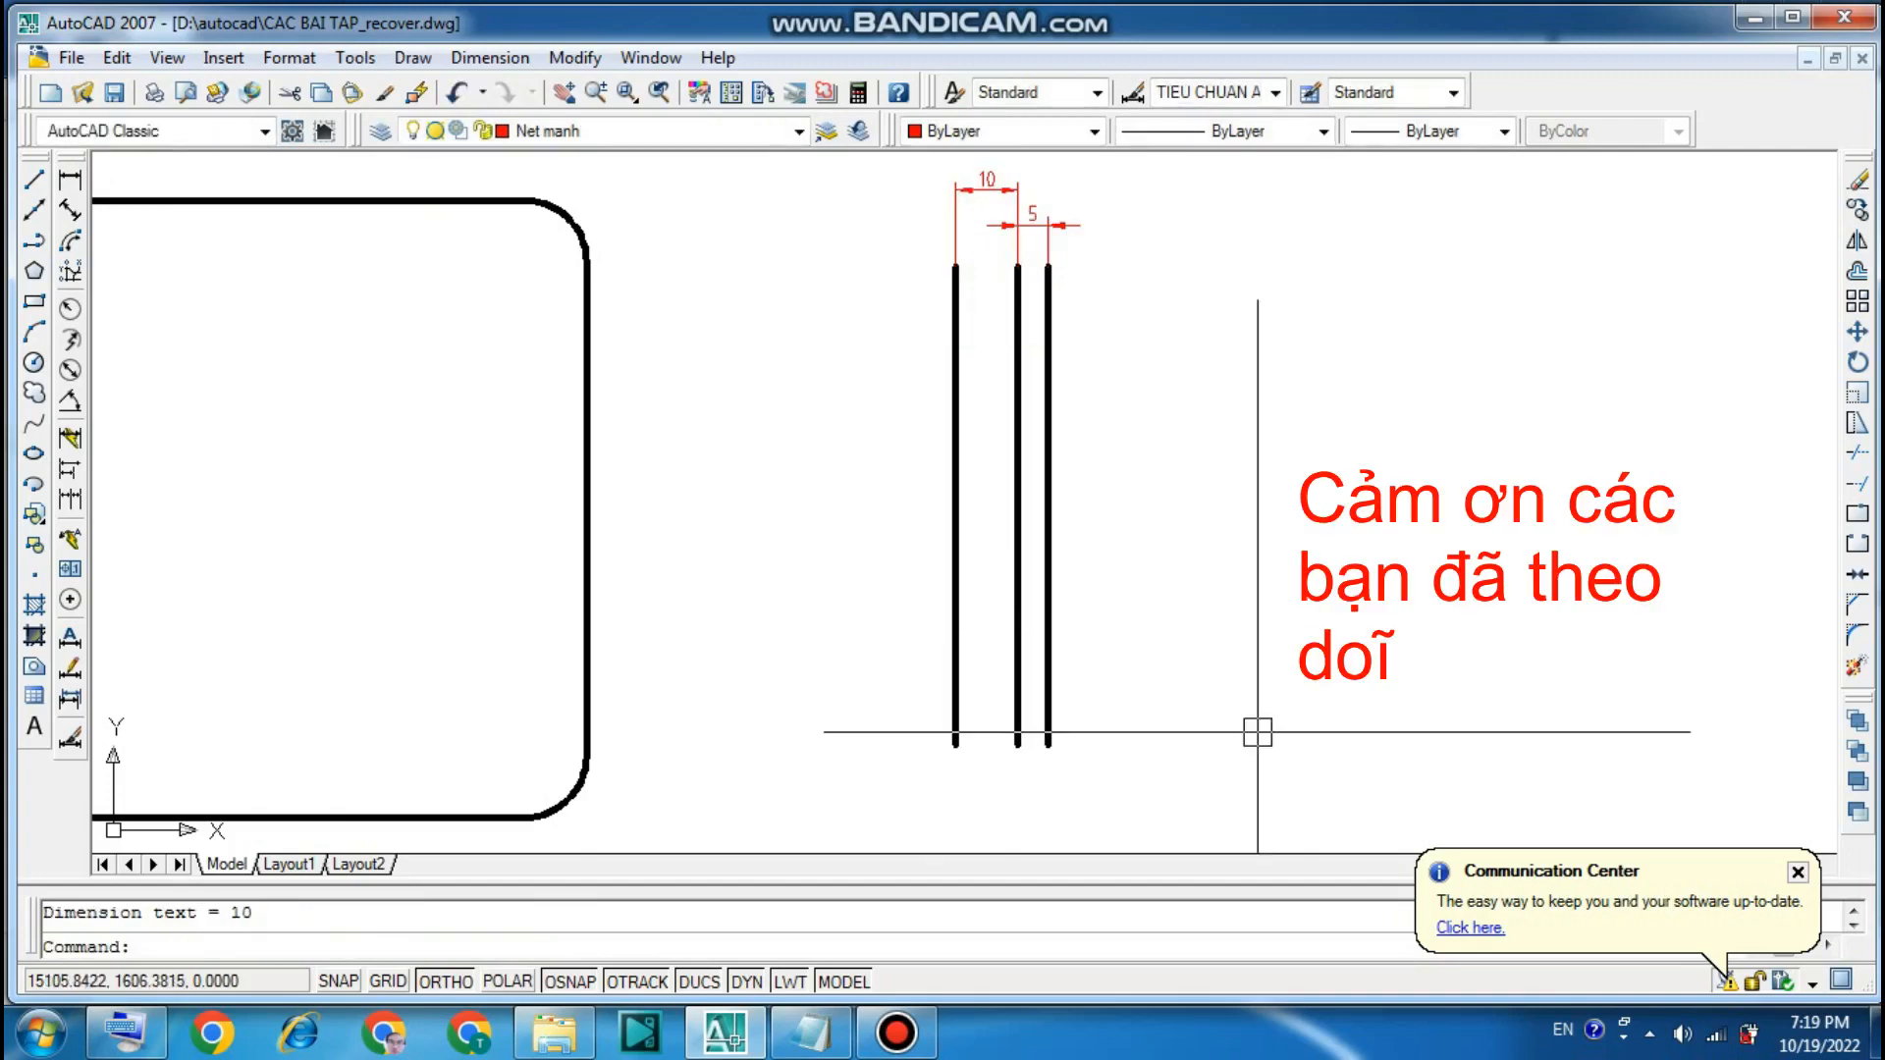
pyautogui.click(908, 1041)
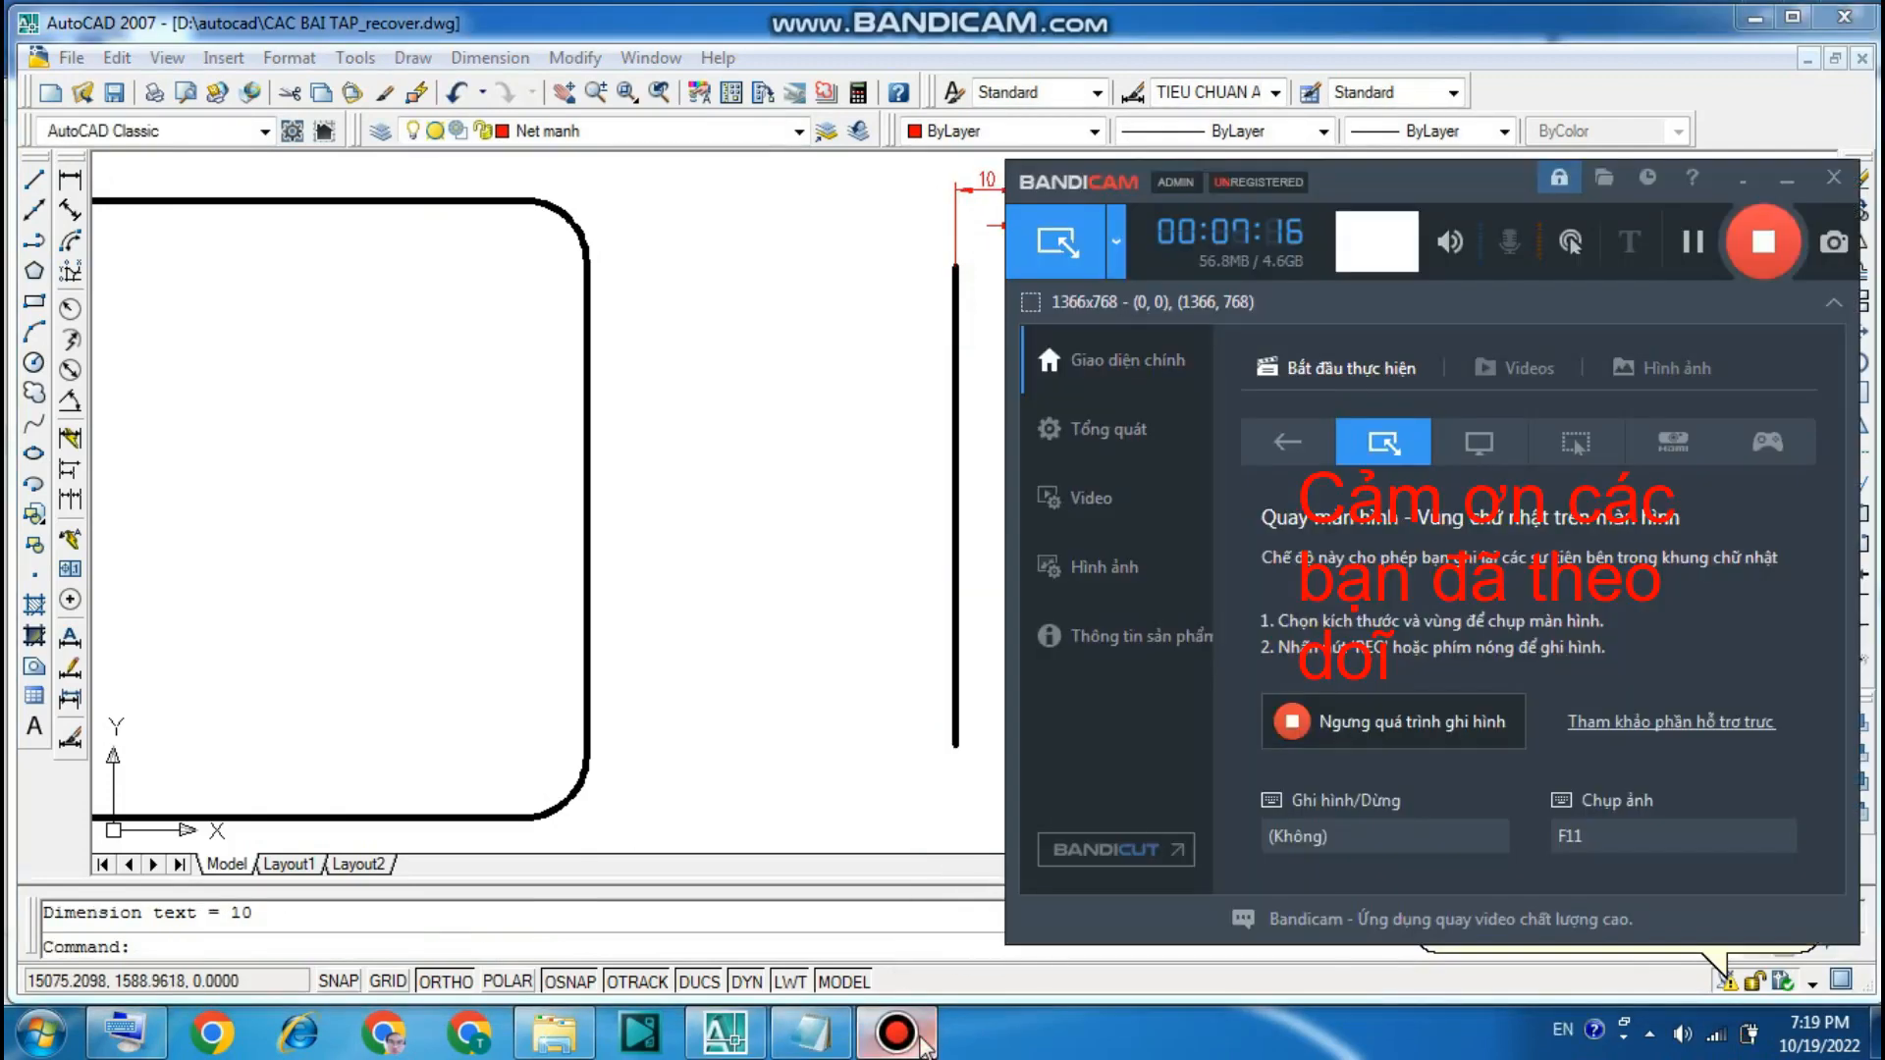